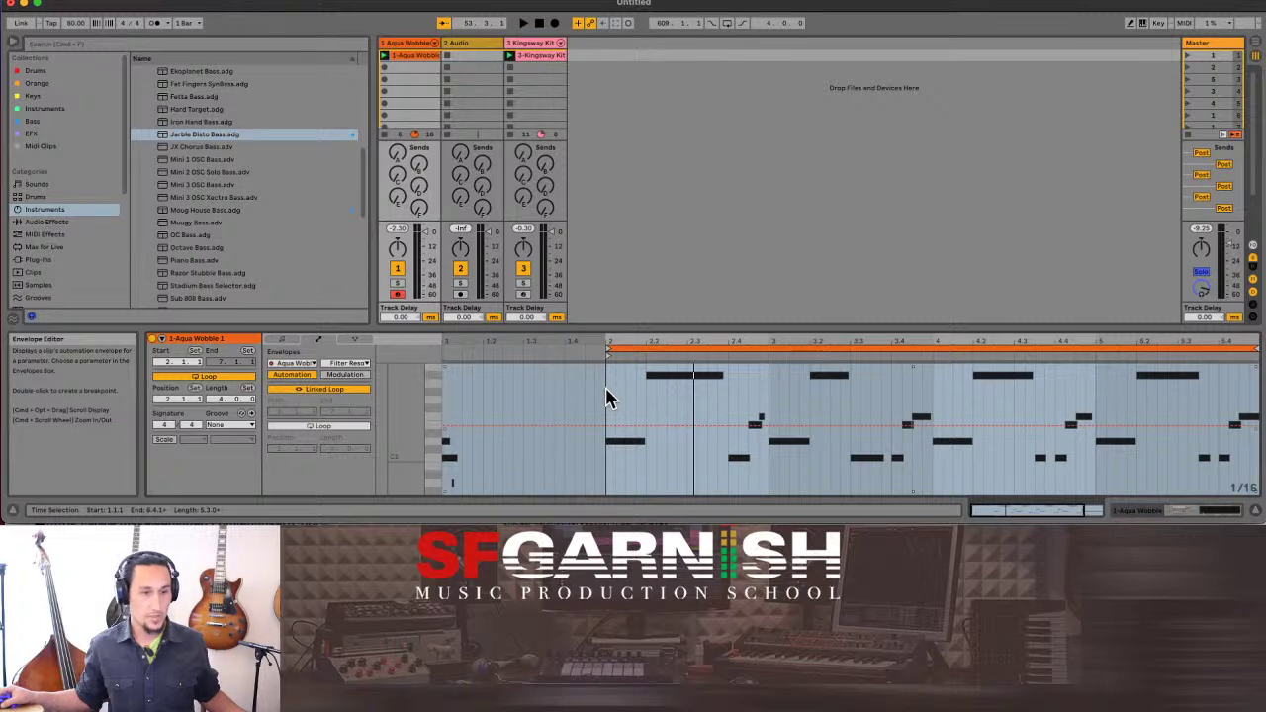
Place the insert marker at 2.1.1 in the Aqua Wobble clip, start playback, and show the Filter Cutoff macro's automation.
mouse_move(1032, 511)
mouse_down()
mouse_move(1051, 512)
mouse_move(1034, 511)
mouse_up()
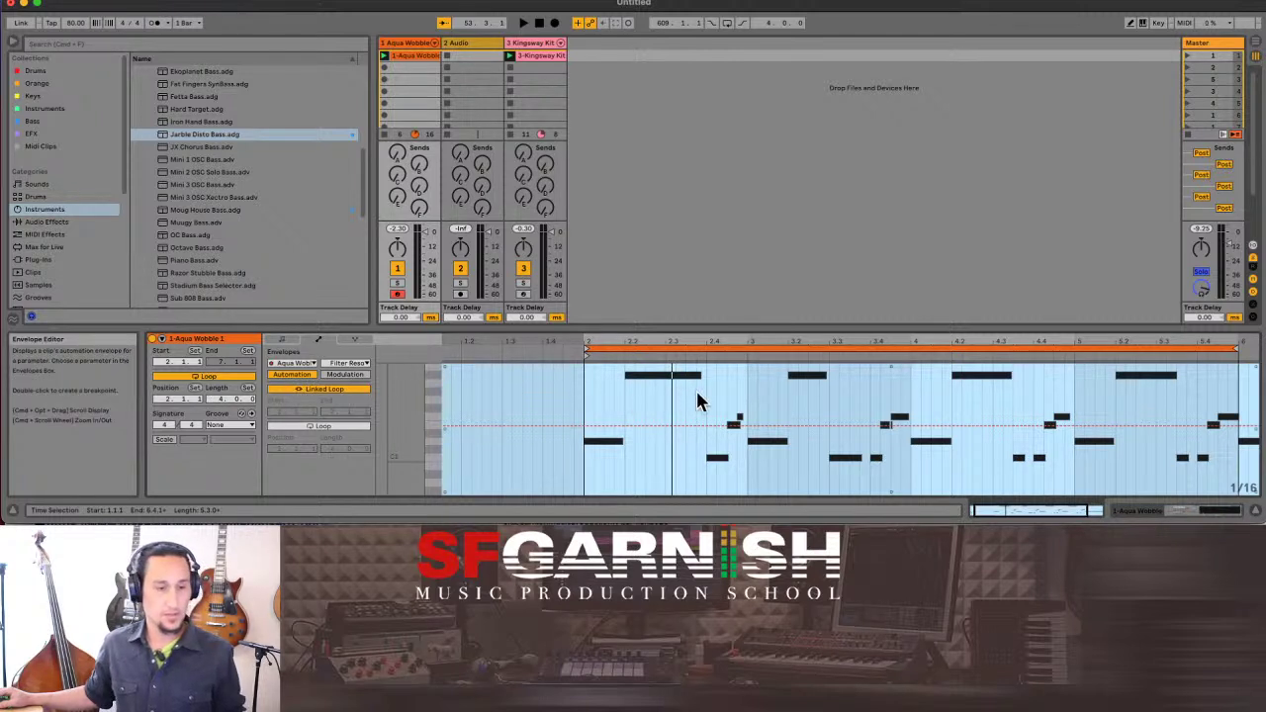
click(582, 386)
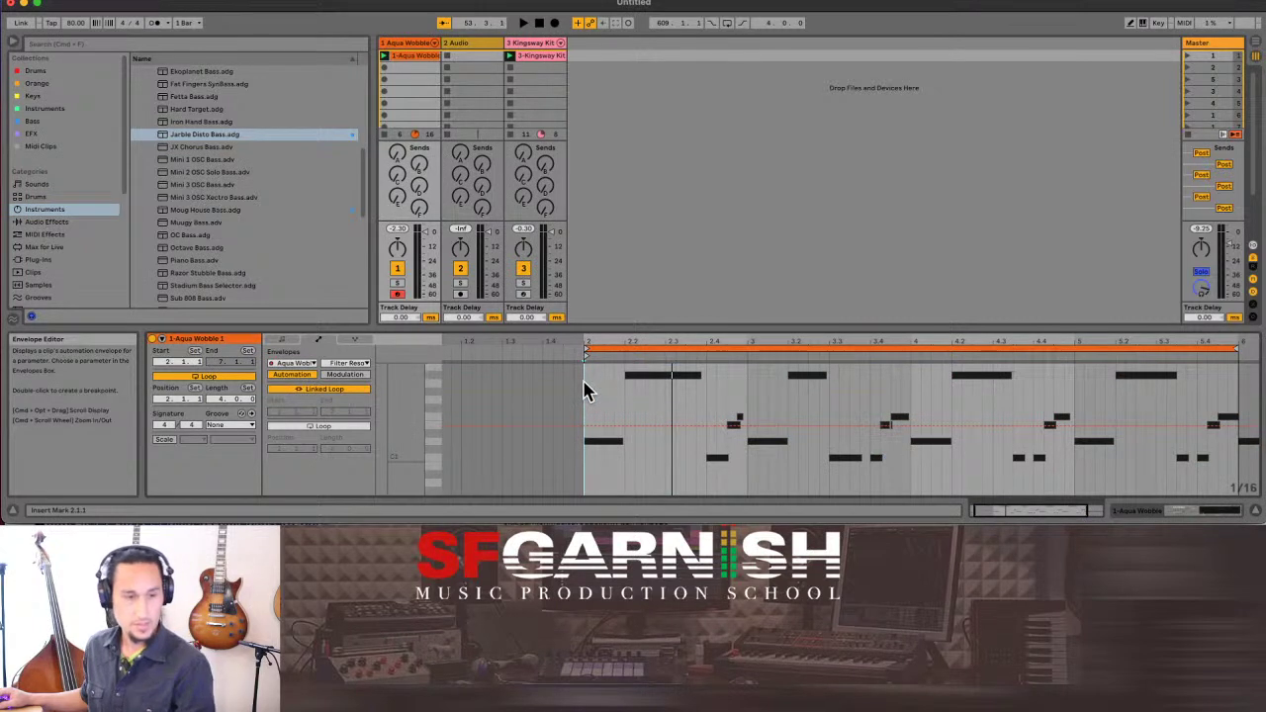
key(space)
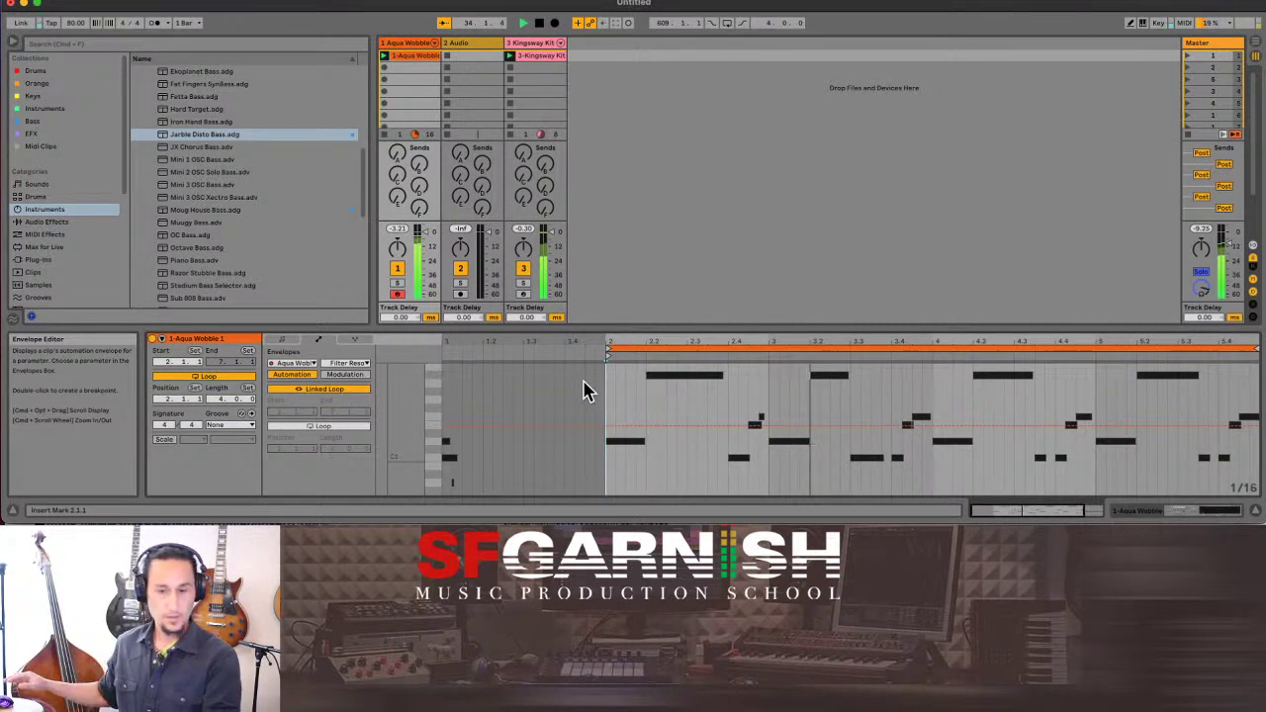
click(1178, 513)
right_click(269, 425)
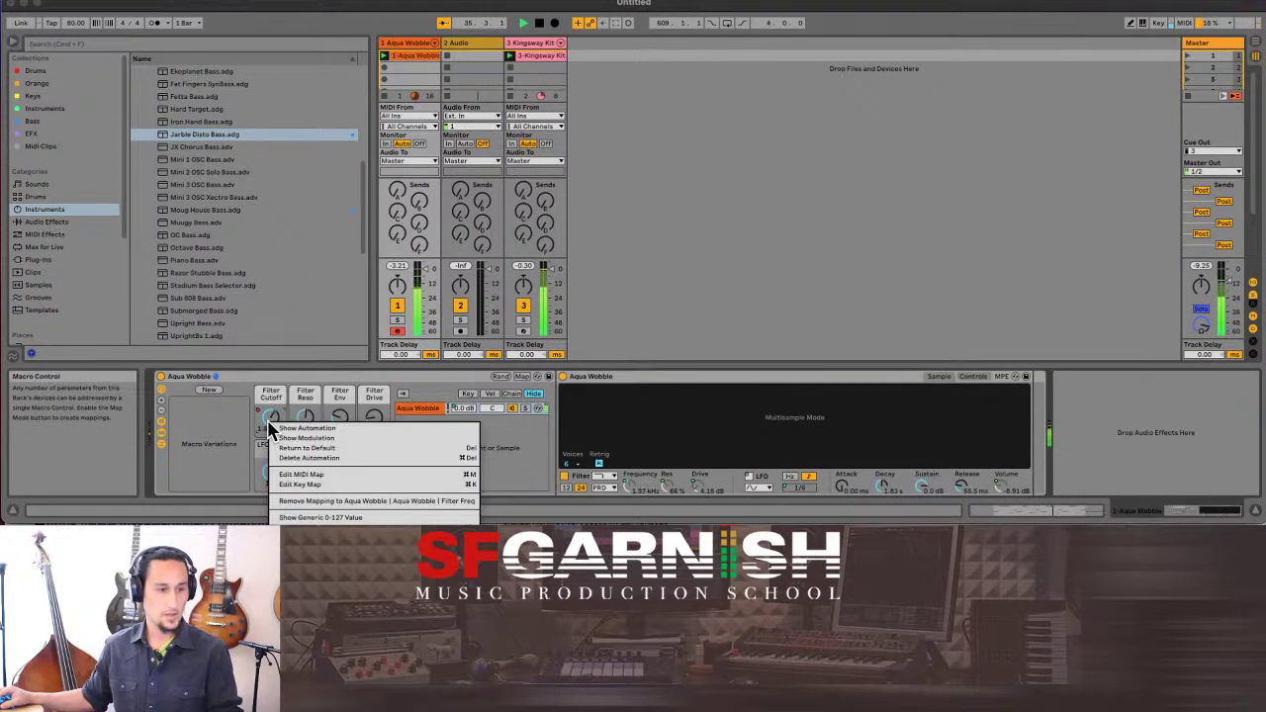
click(290, 429)
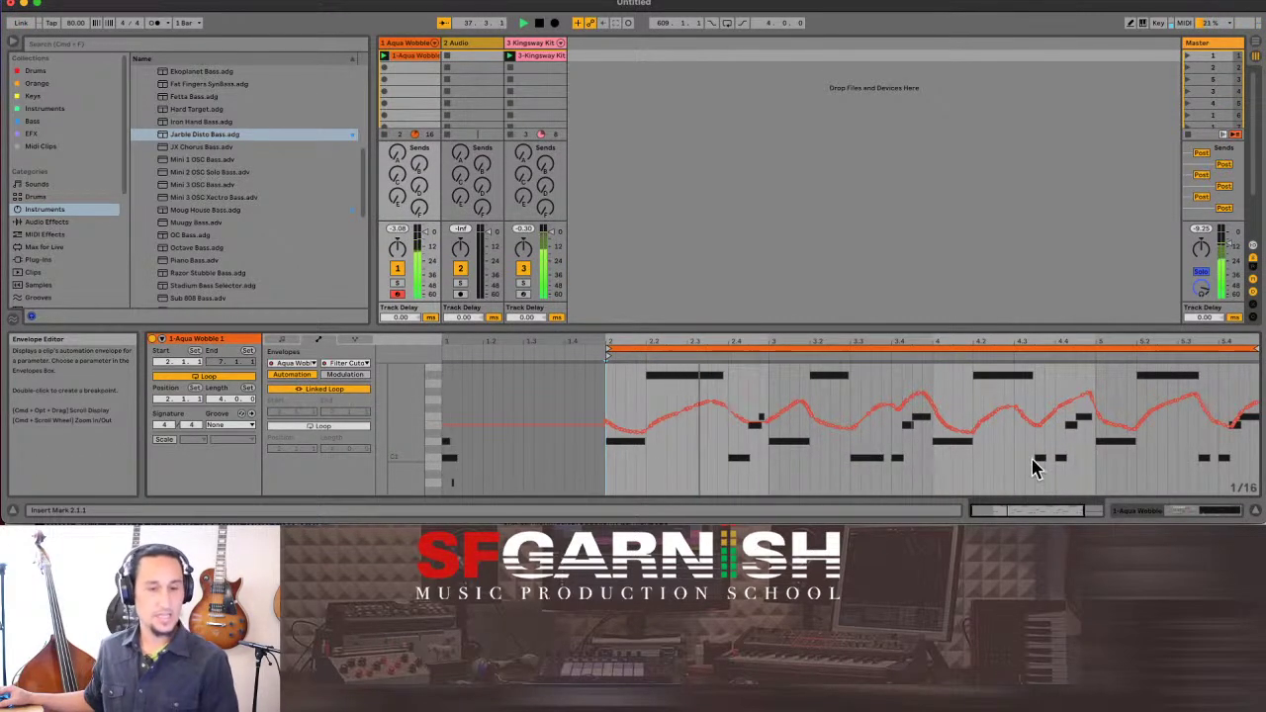
Look over the rest of the clip's loop with Filter Cutoff chosen as the displayed envelope.
drag(1031, 510, 1049, 511)
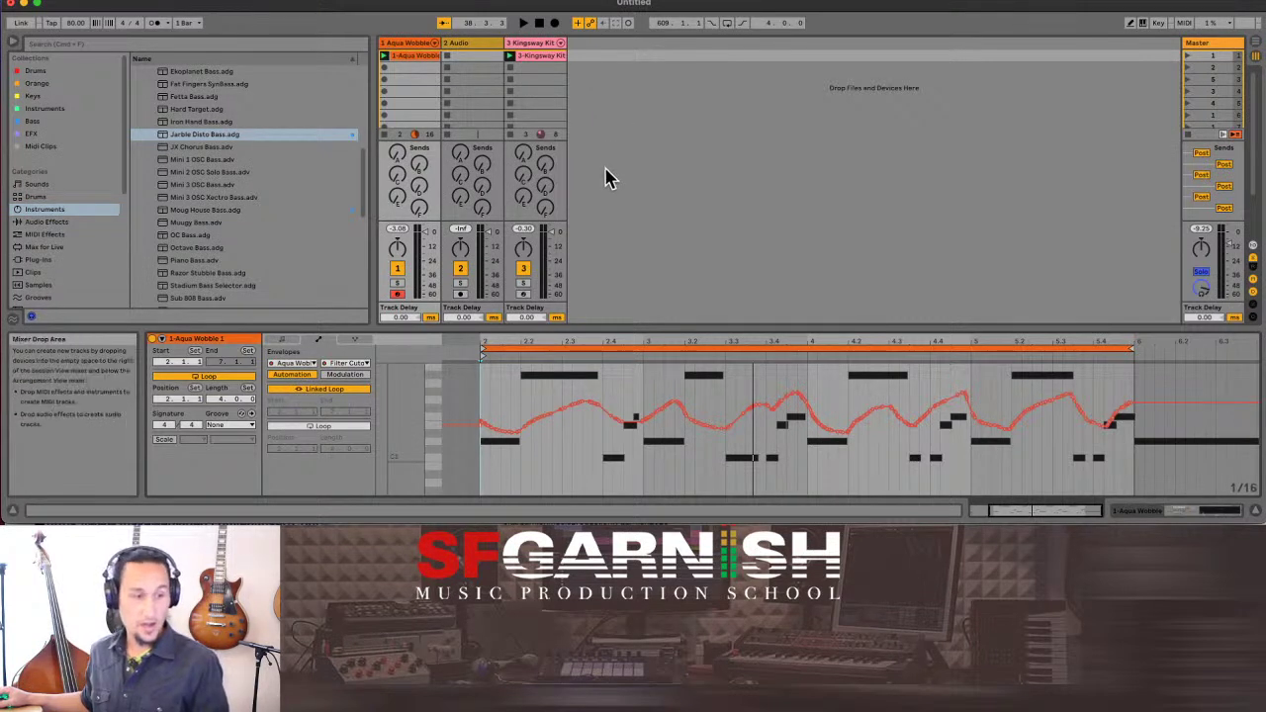
click(363, 366)
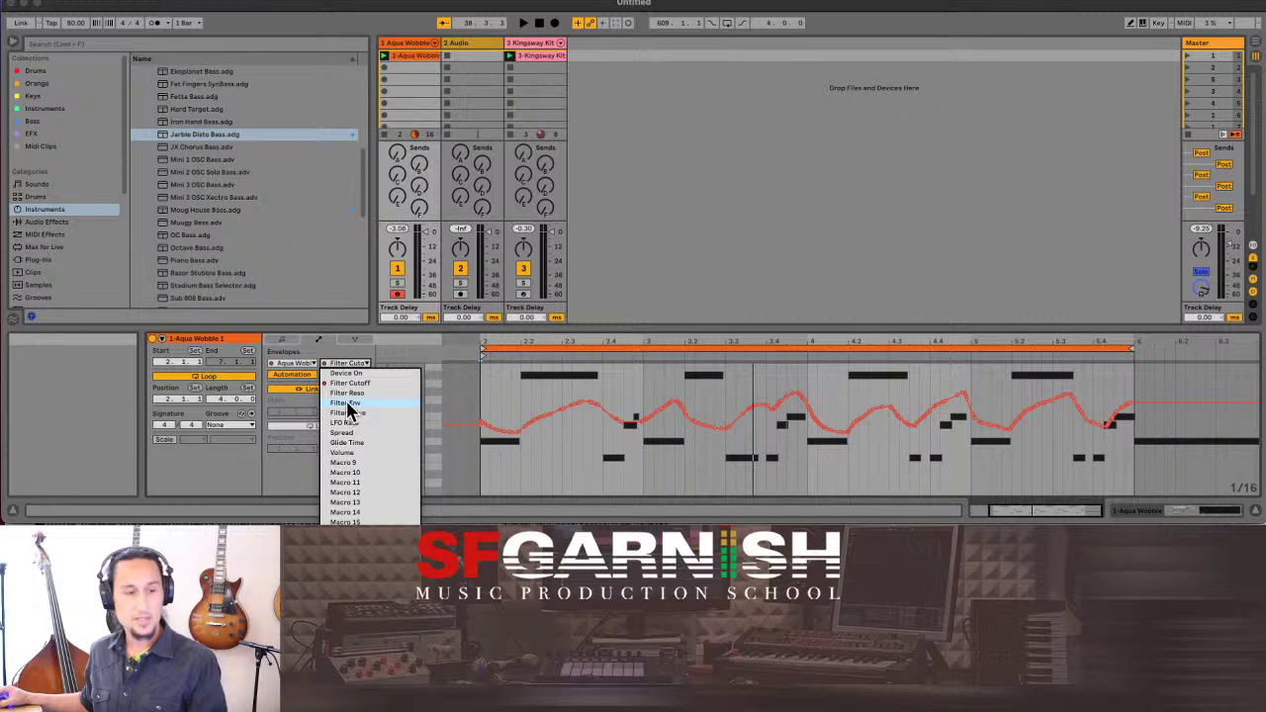
click(354, 386)
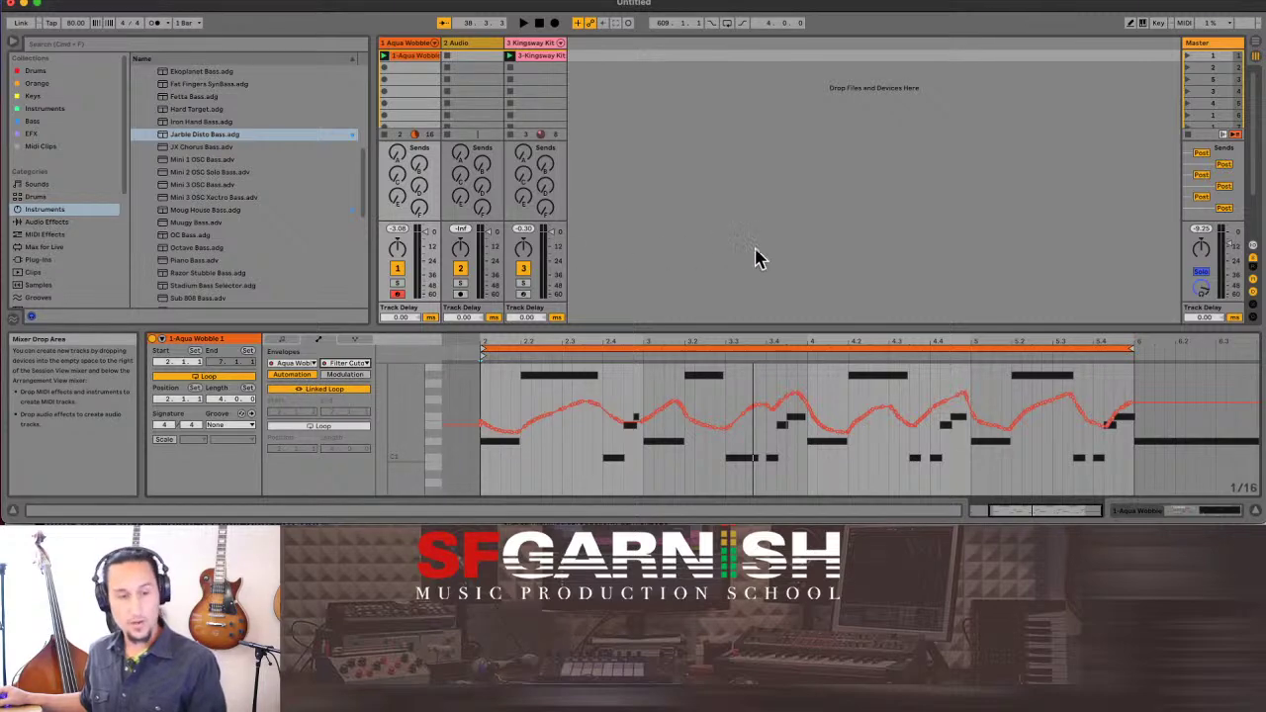
Record Filter Reso automation over the looped bass clip during playback and align its first breakpoint with the loop start.
click(1176, 508)
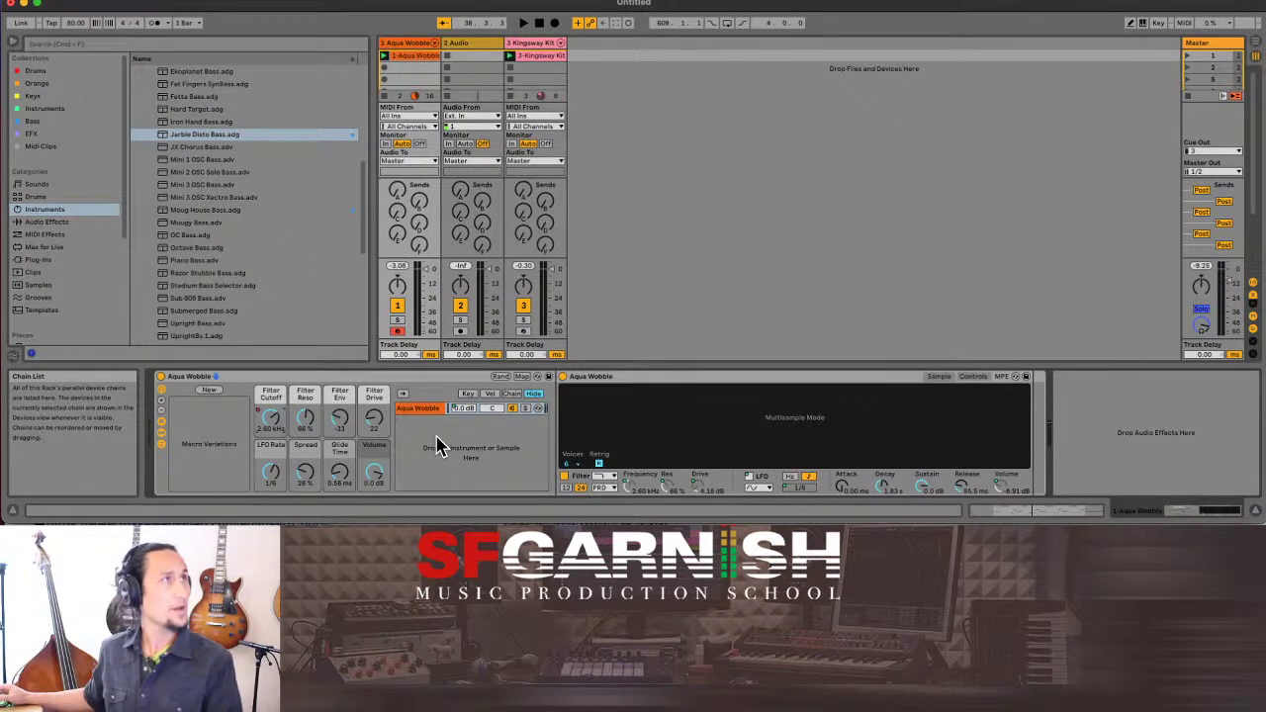
key(space)
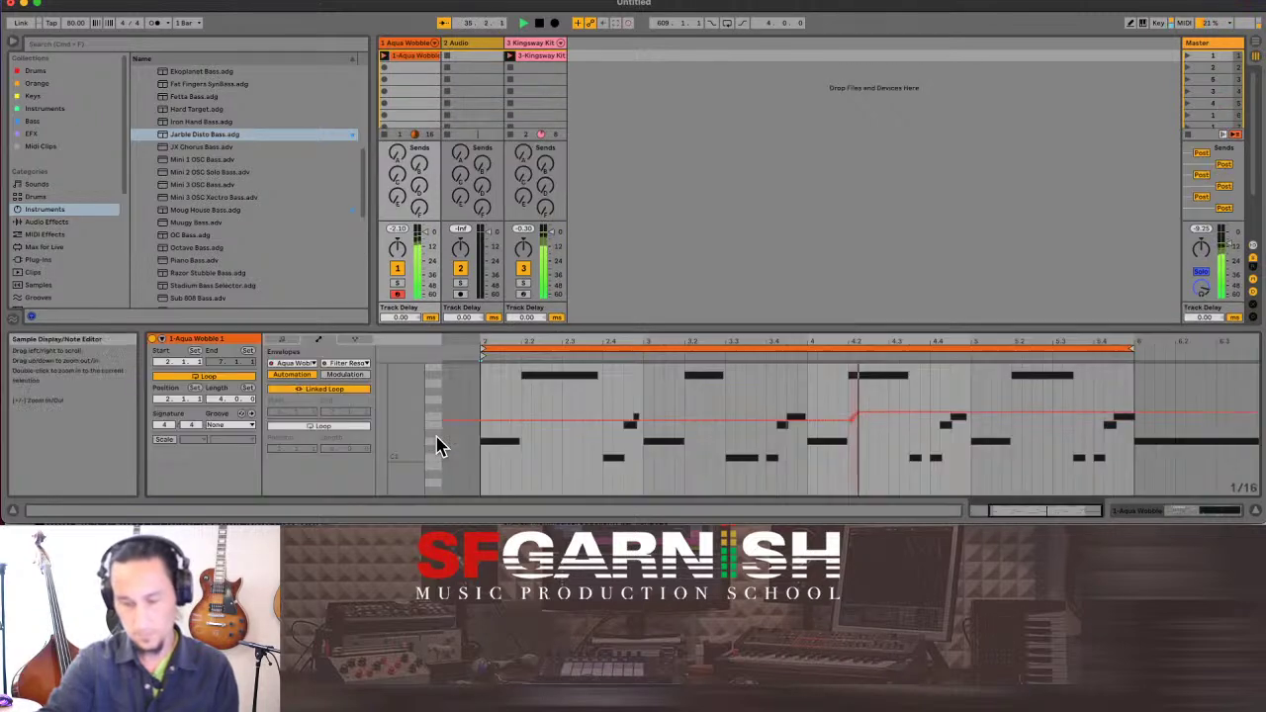
key(shift+Tab)
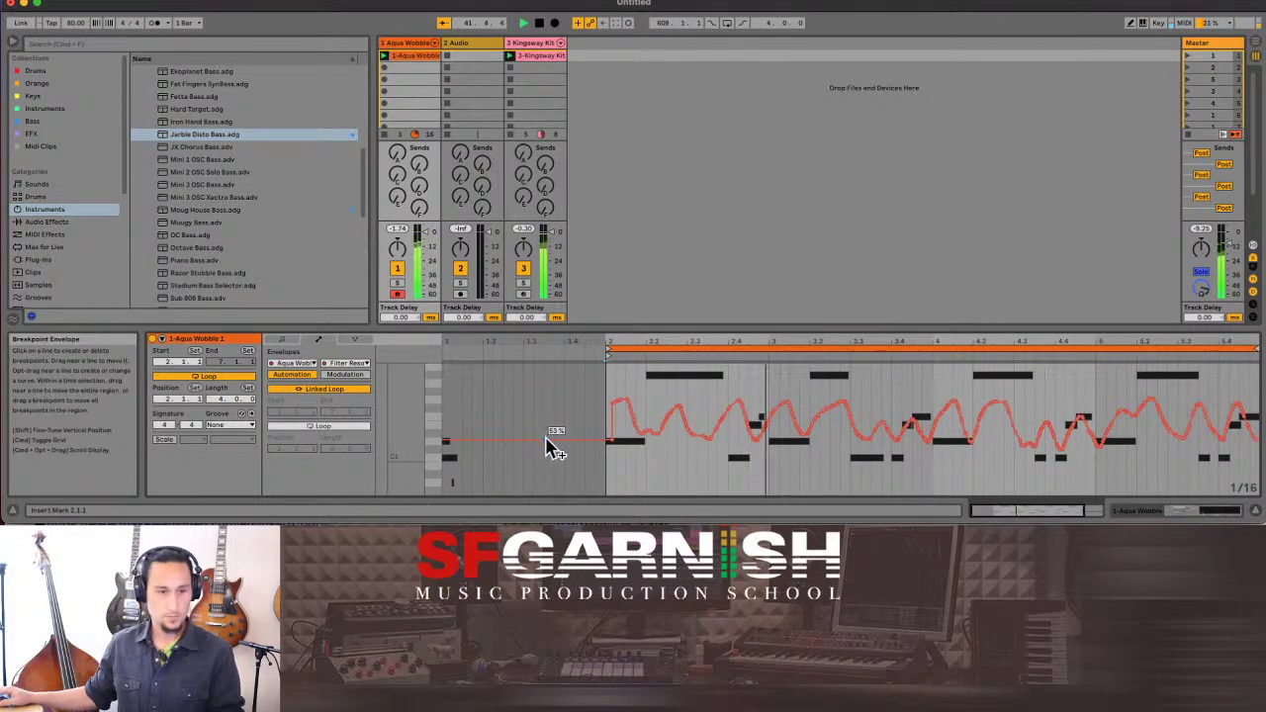
drag(613, 440, 606, 440)
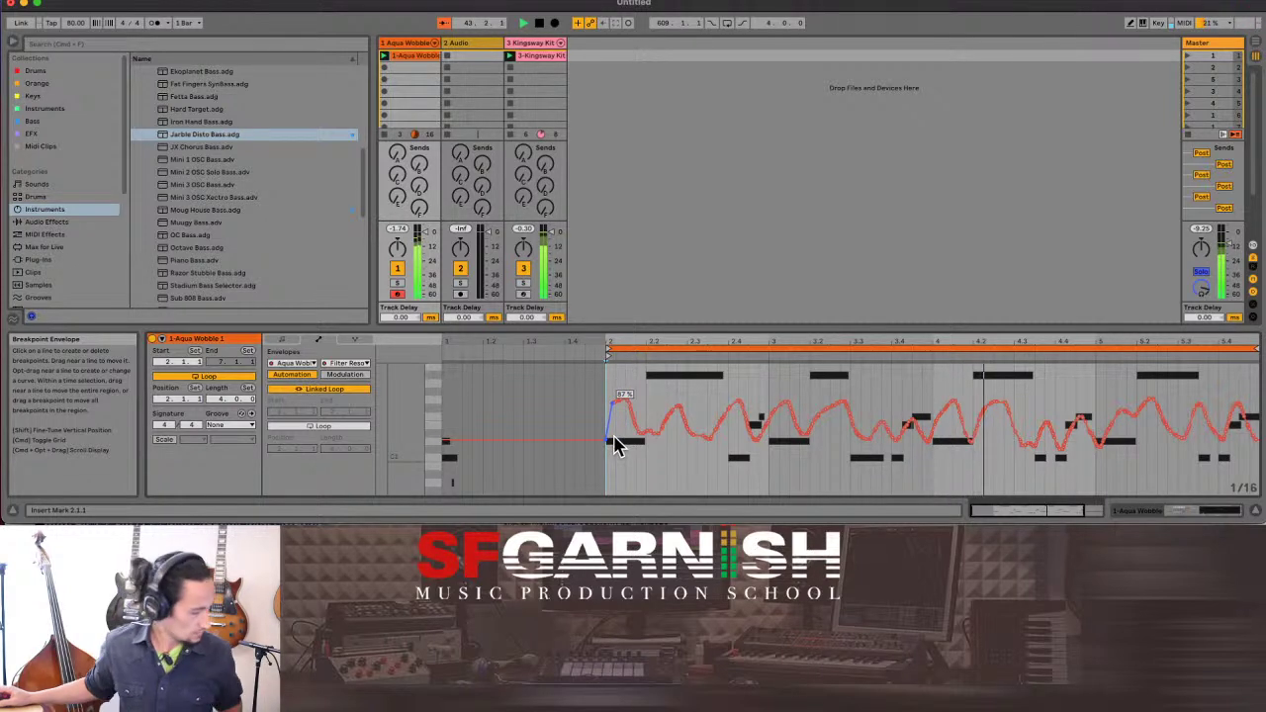
key(space)
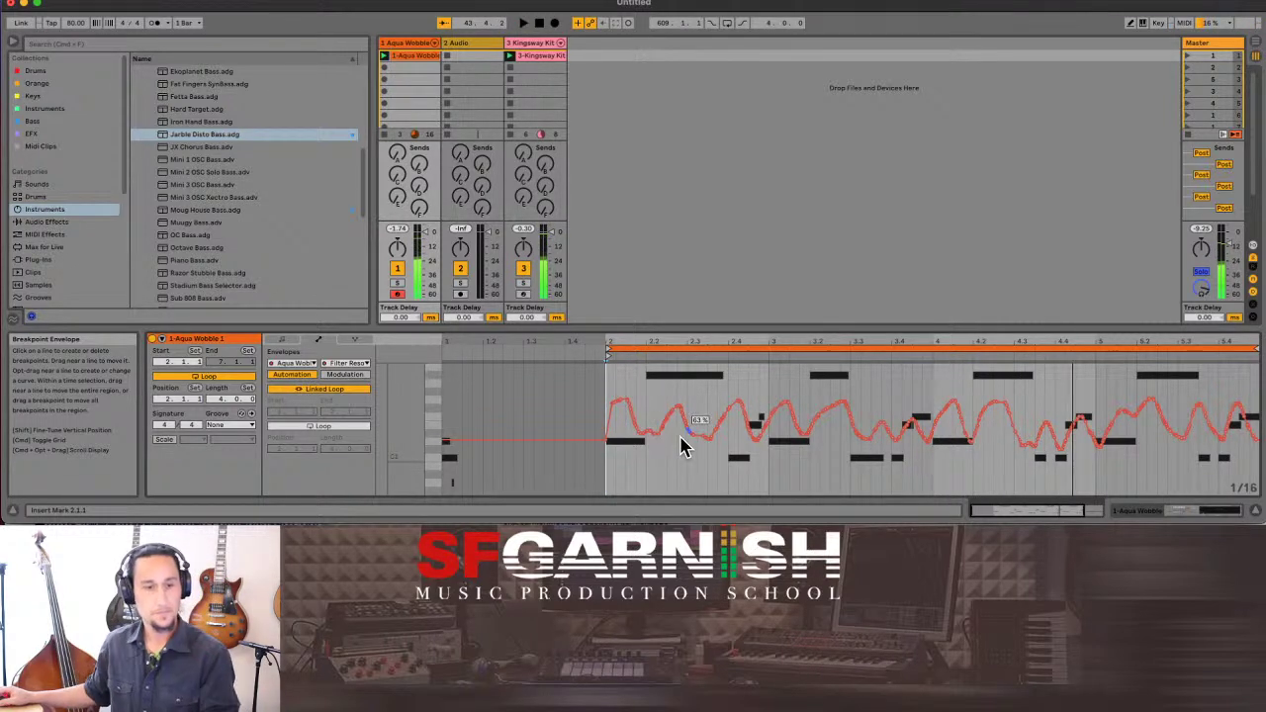
Simplify the entire Filter Reso envelope across the loop and adjust a breakpoint near 2.3.
click(673, 455)
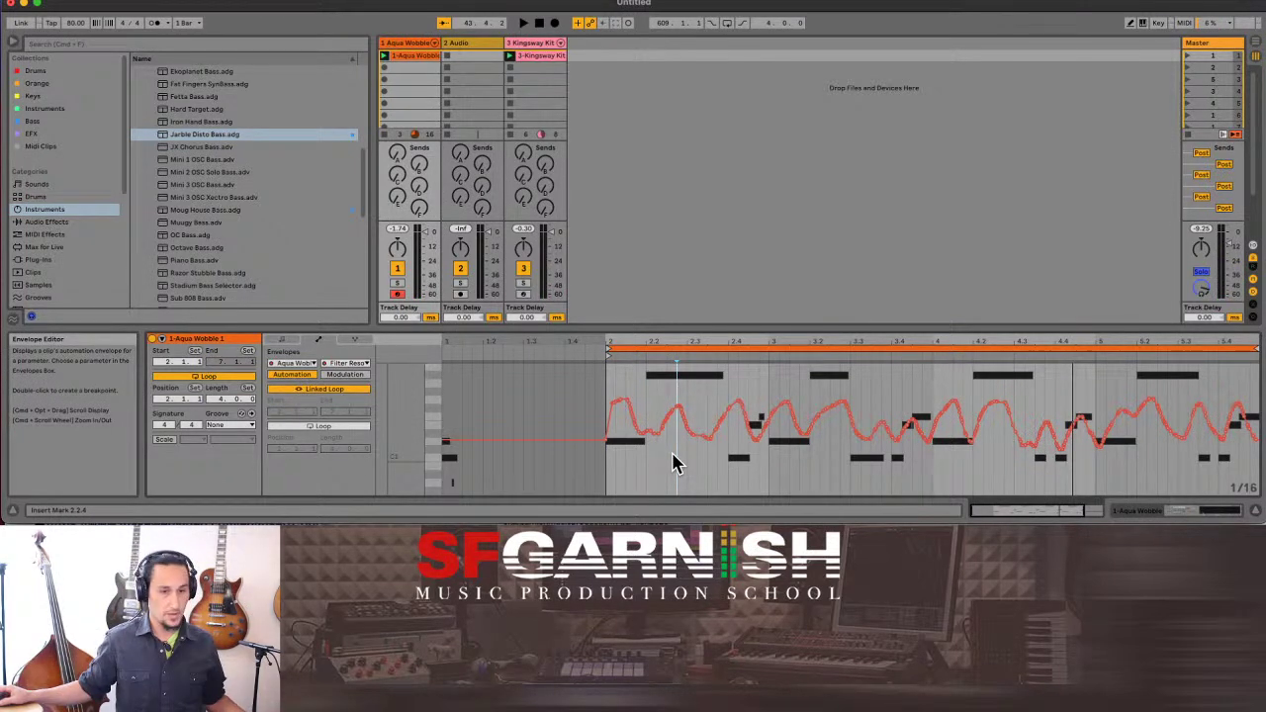
key(super+a)
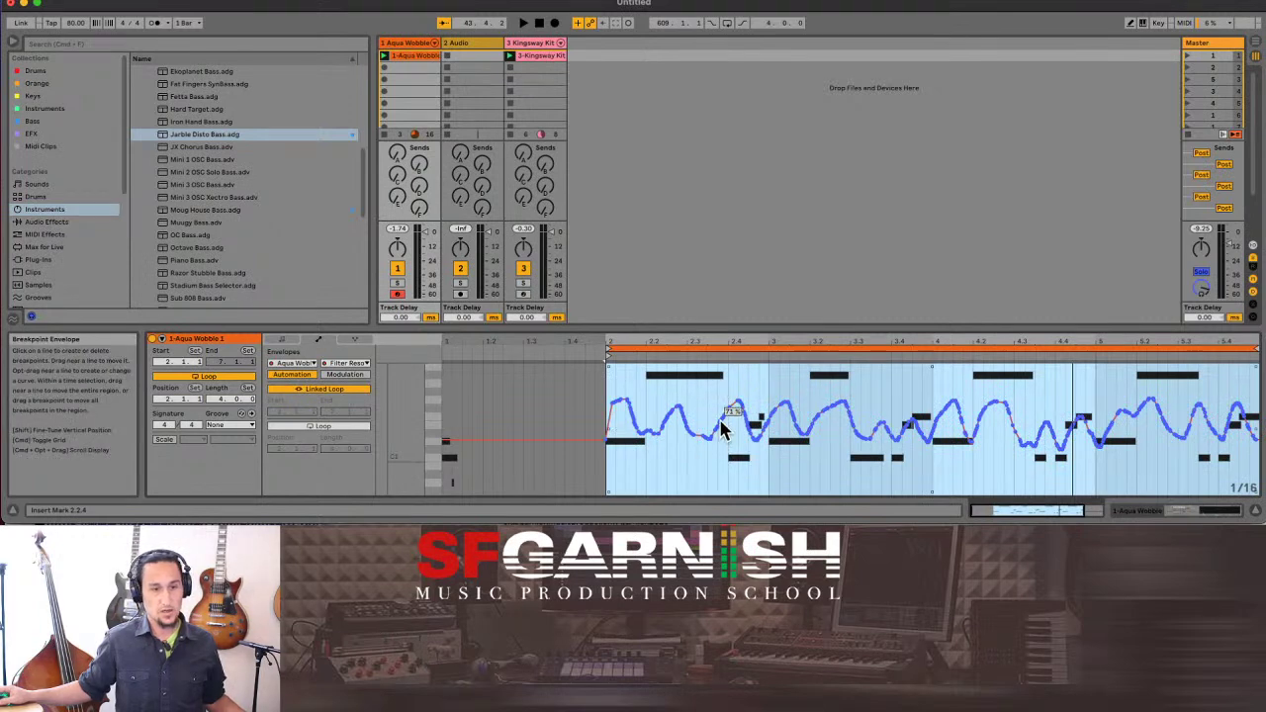
right_click(723, 431)
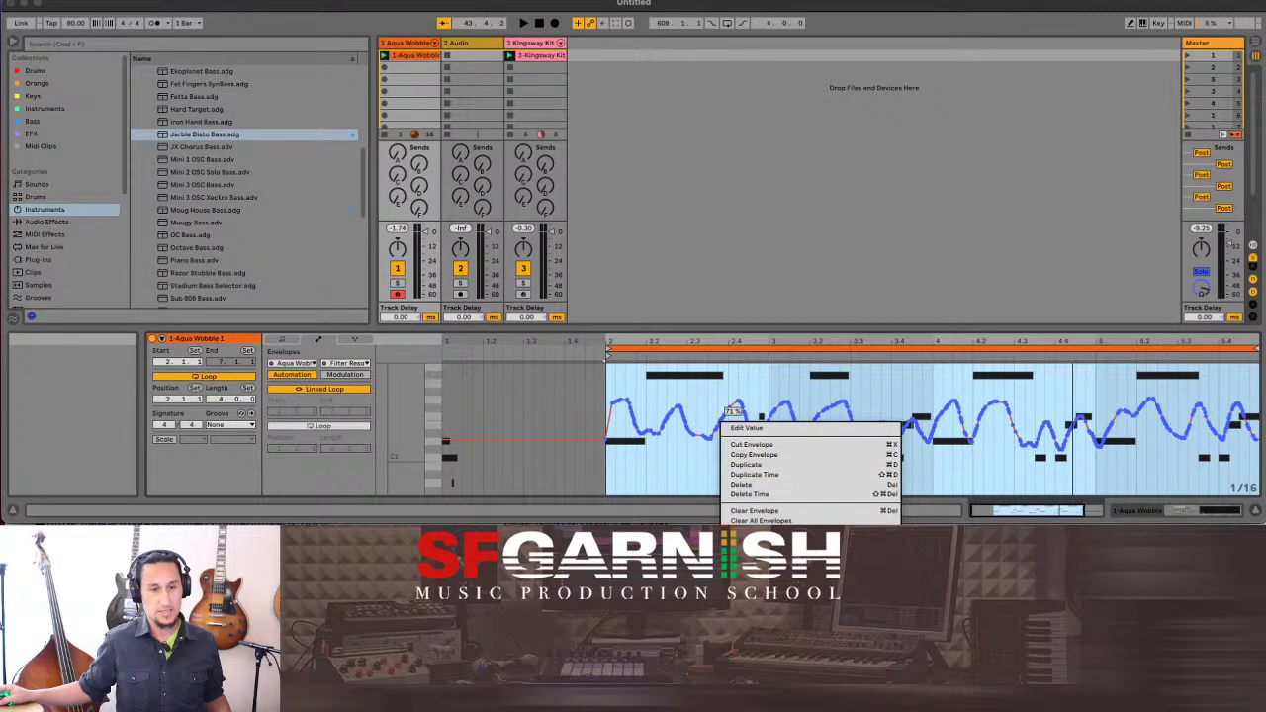
click(692, 485)
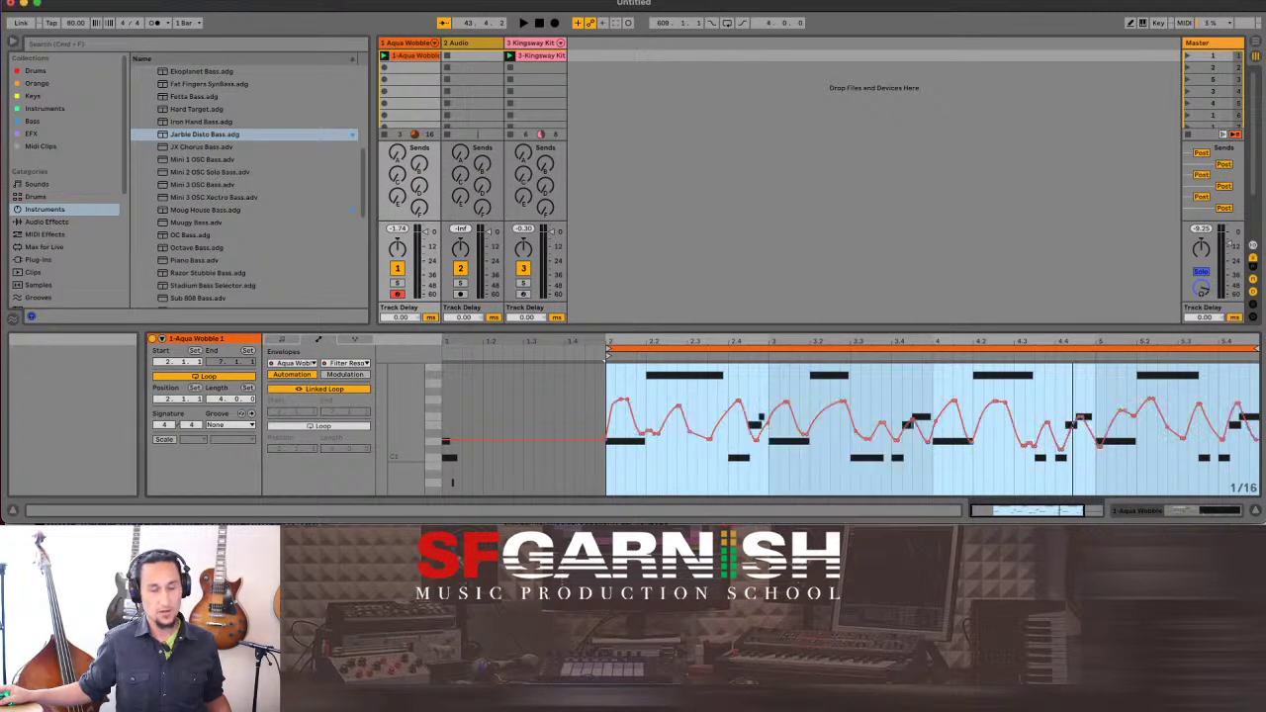
click(690, 444)
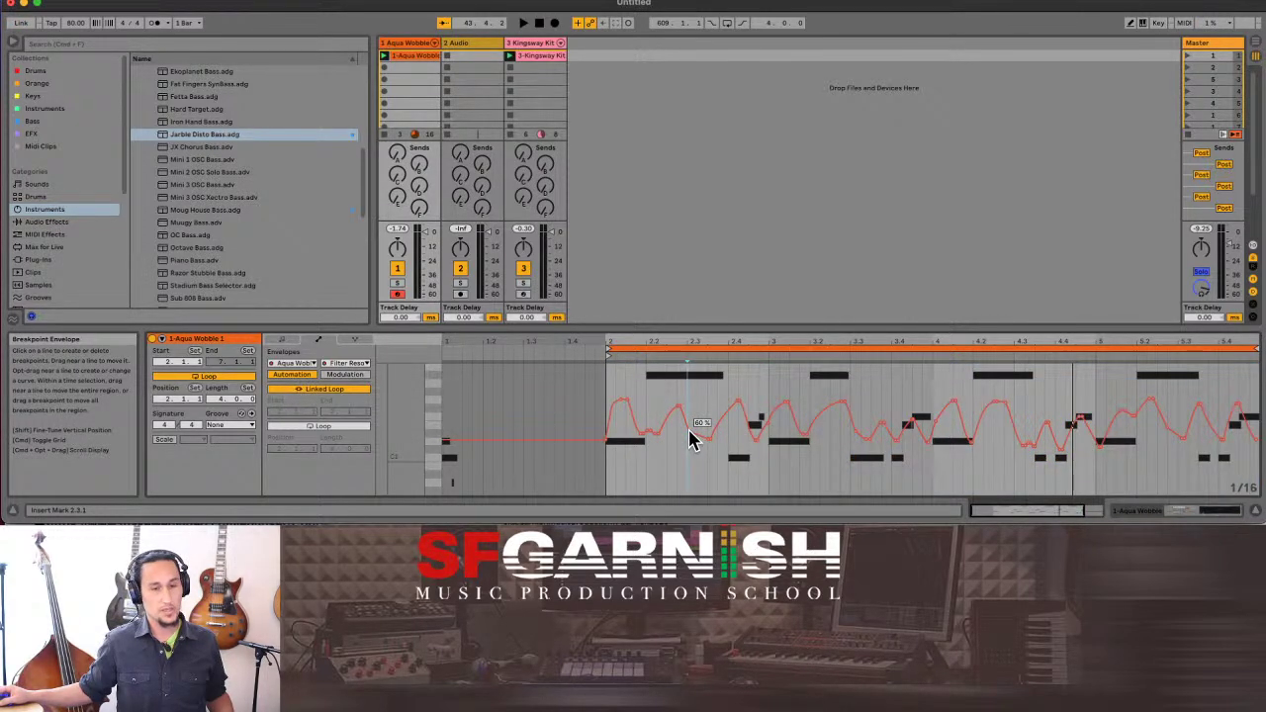
mouse_move(689, 431)
mouse_down()
mouse_move(689, 401)
mouse_move(693, 432)
mouse_up()
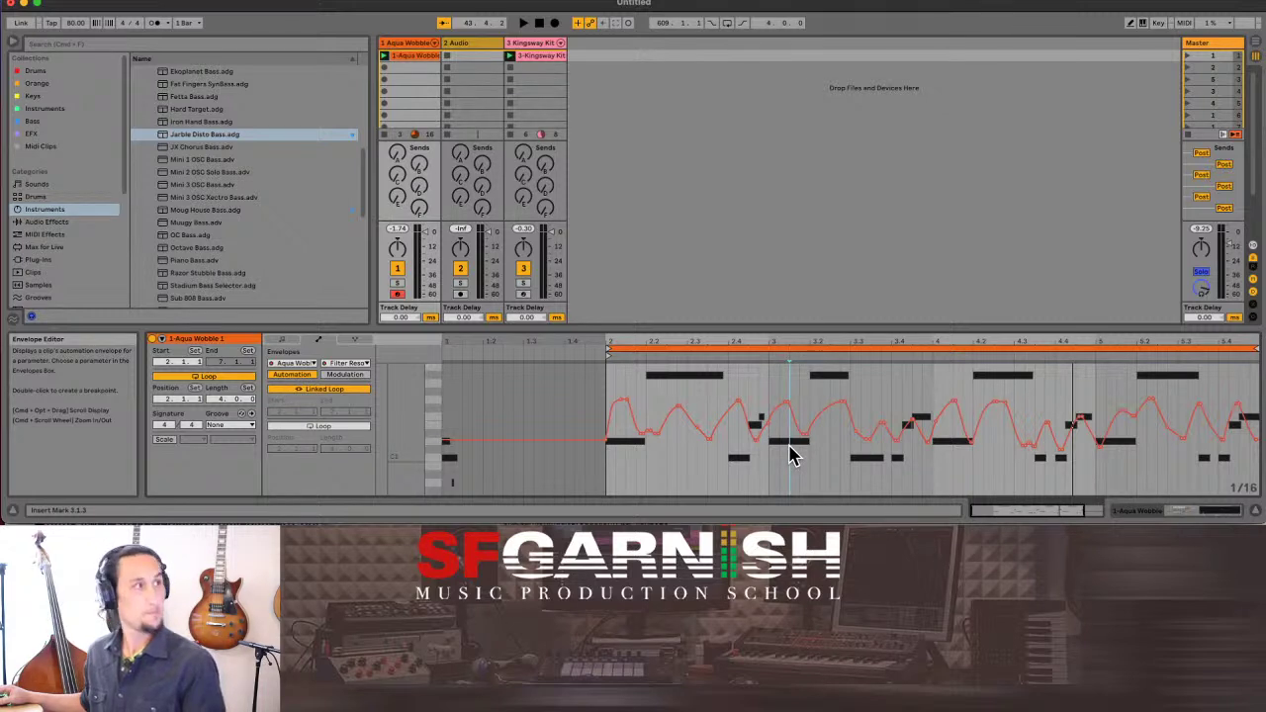
Record LFO Rate automation over the bass loop and reshape the envelope's tail so it rises toward the loop end.
key(space)
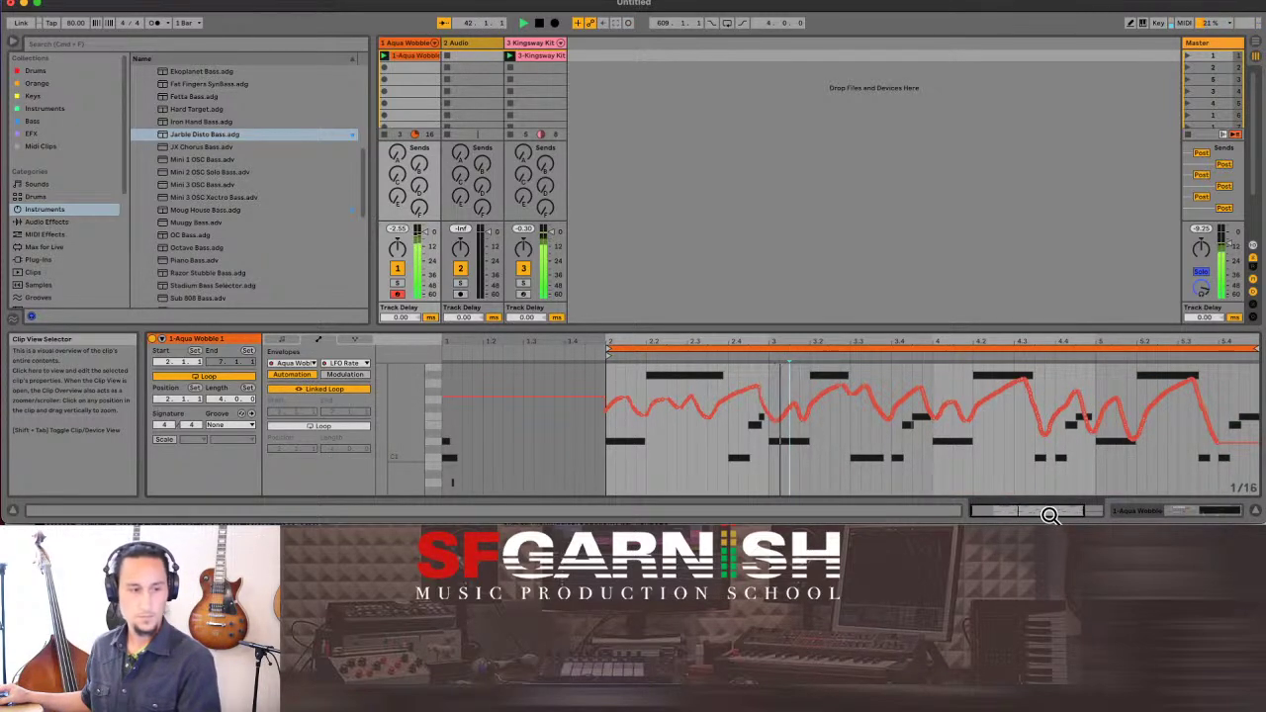
drag(1049, 515, 1074, 512)
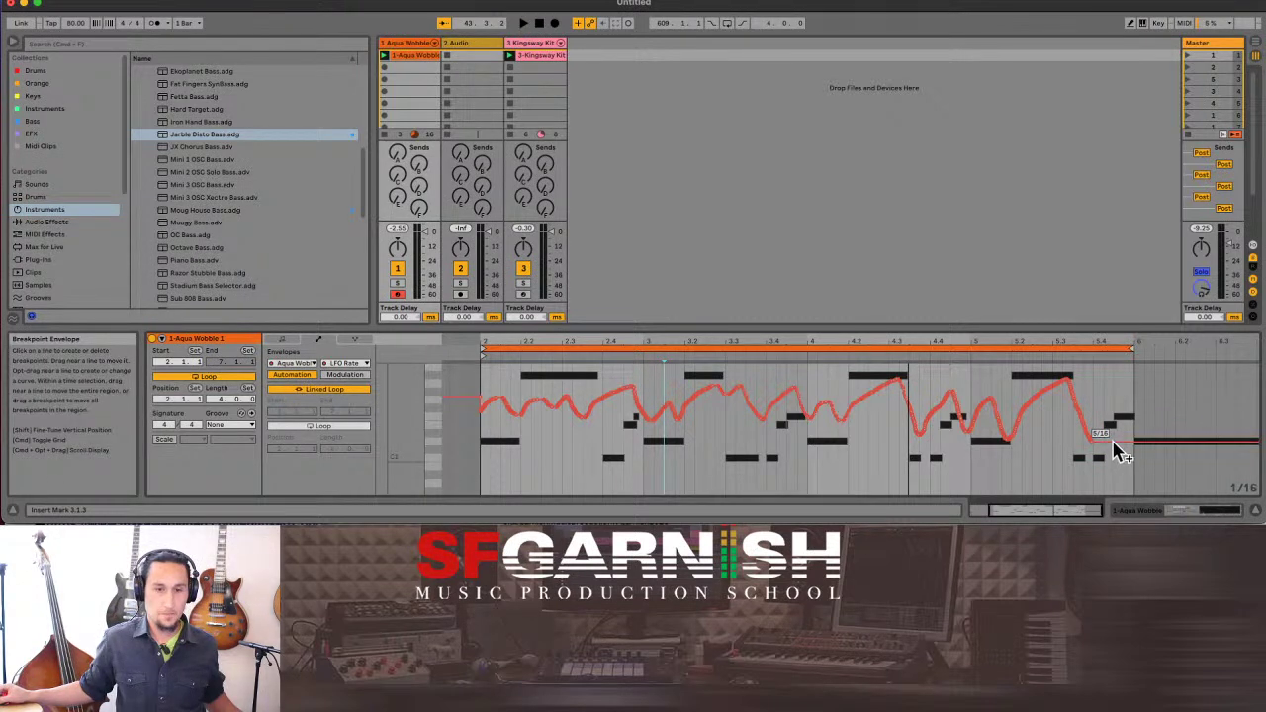
drag(1117, 452, 1135, 396)
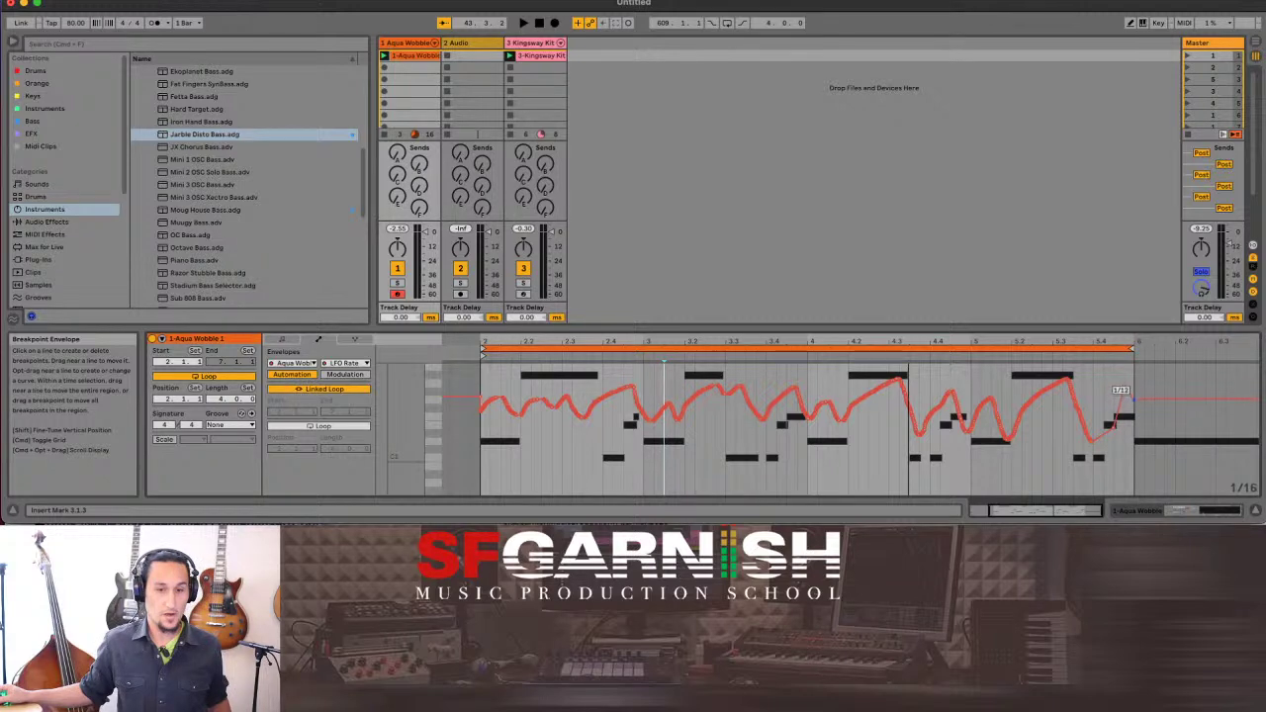
drag(1137, 401, 1085, 432)
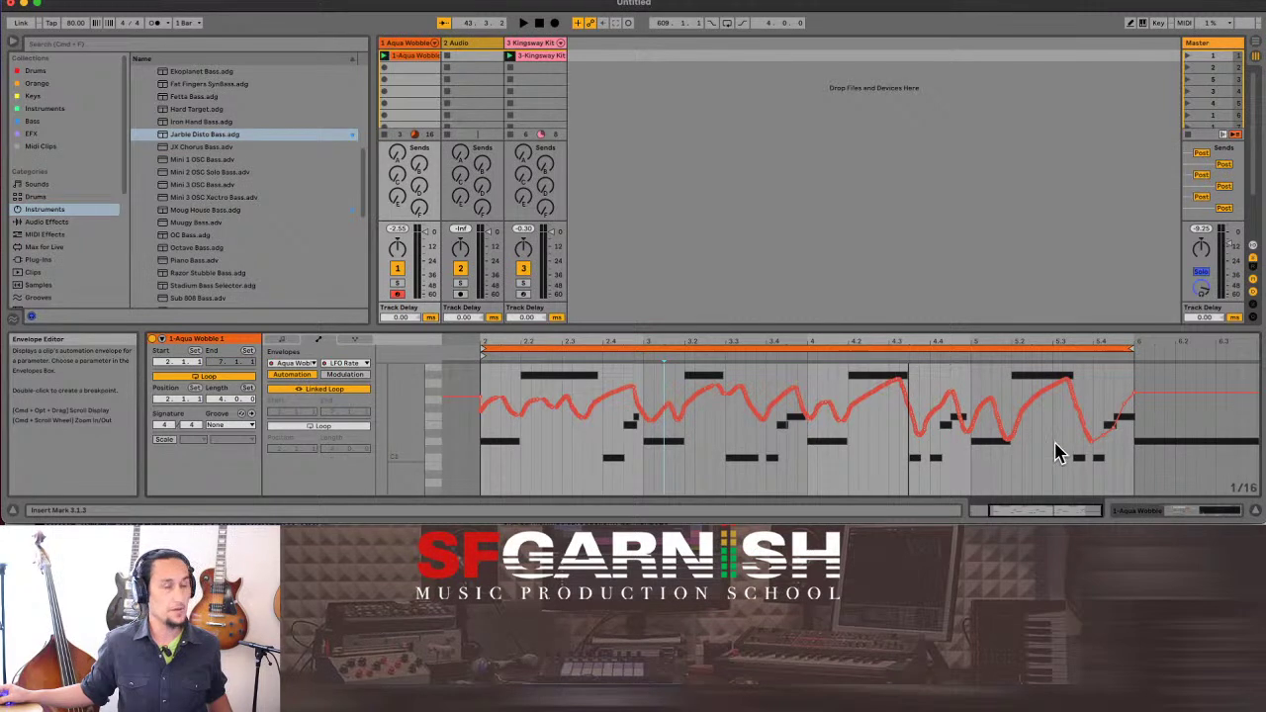
key(space)
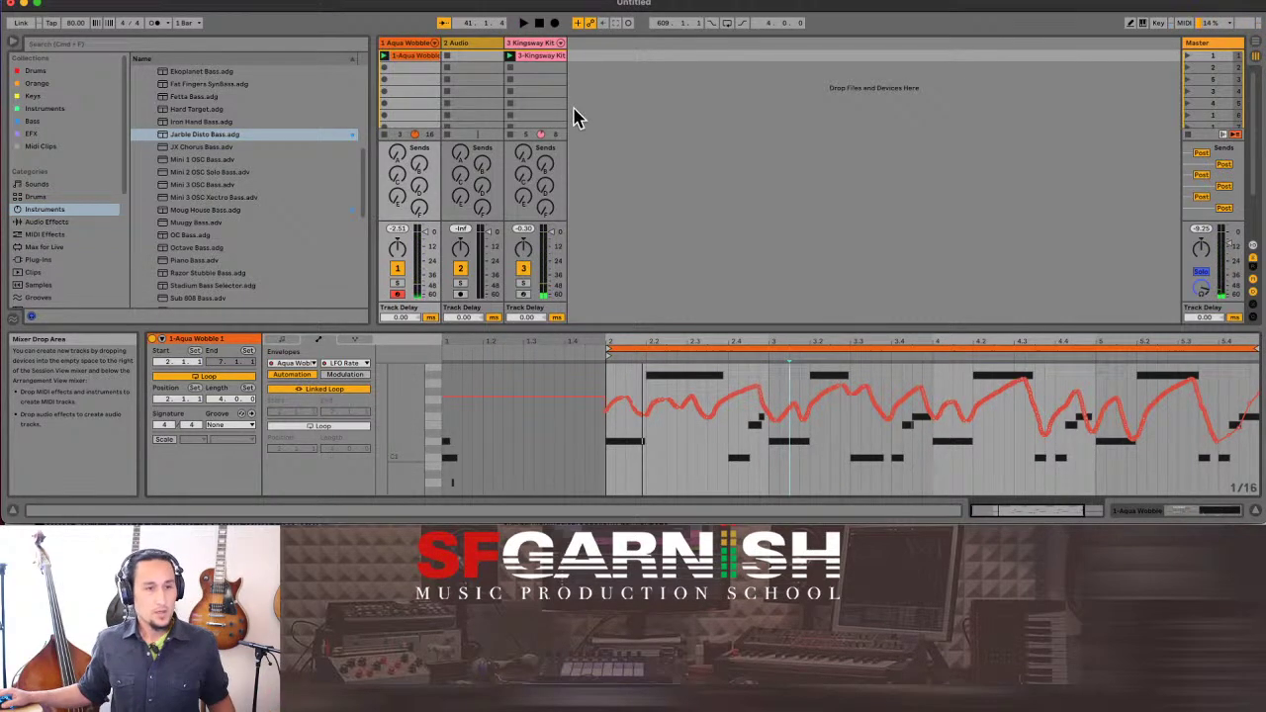
Open the Kingsway Kit clip and the Groove Pool, and try to apply the HOTH new Reggae - 16 Quantize-1 groove to it.
click(540, 55)
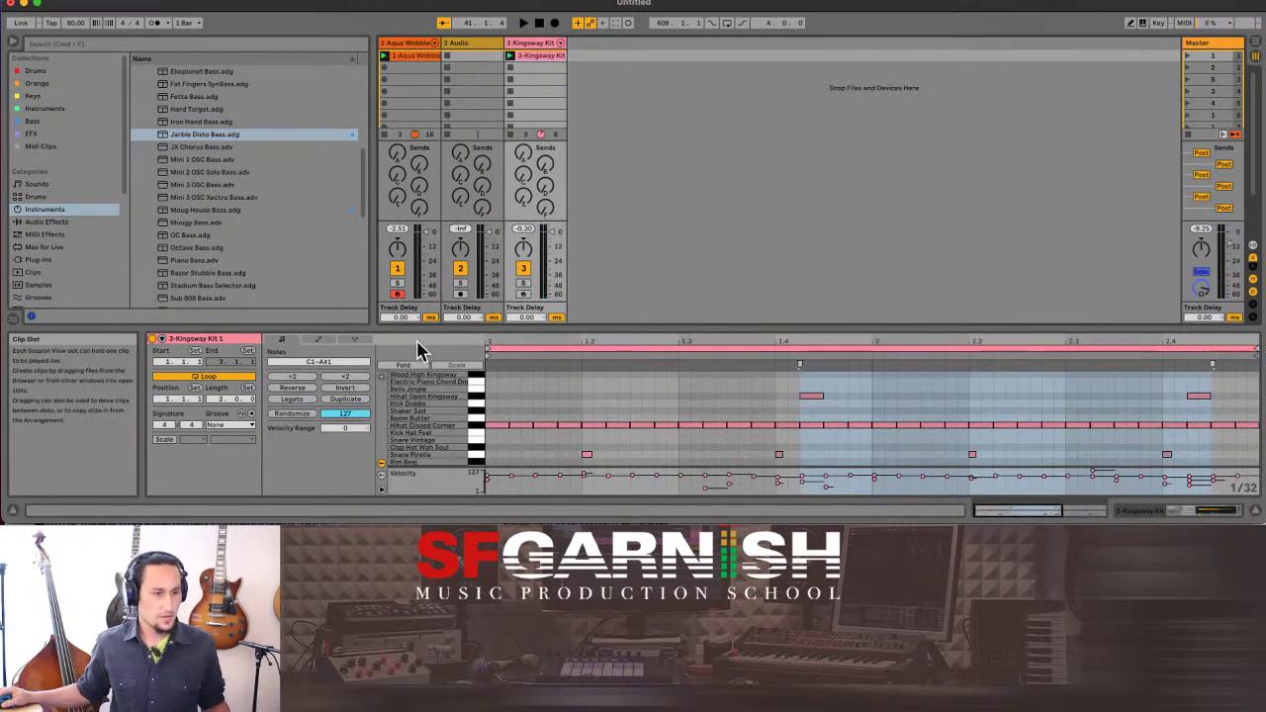
click(12, 317)
click(113, 234)
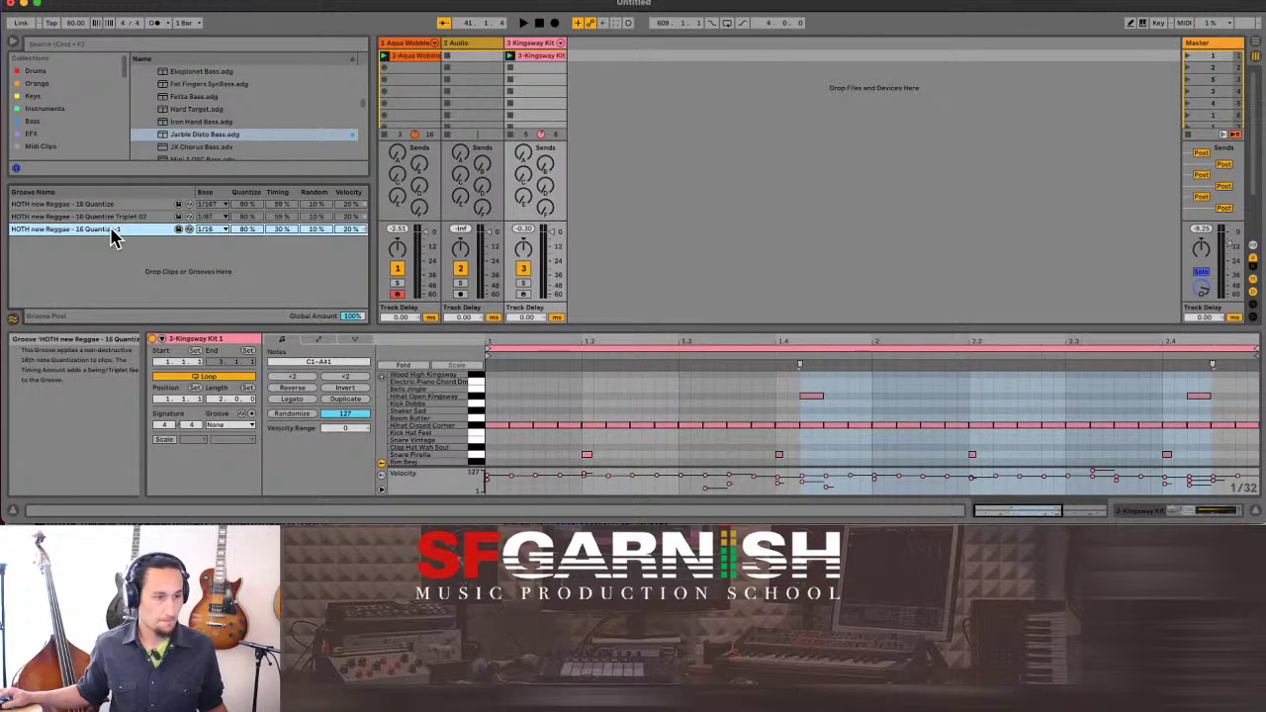
drag(109, 229, 551, 112)
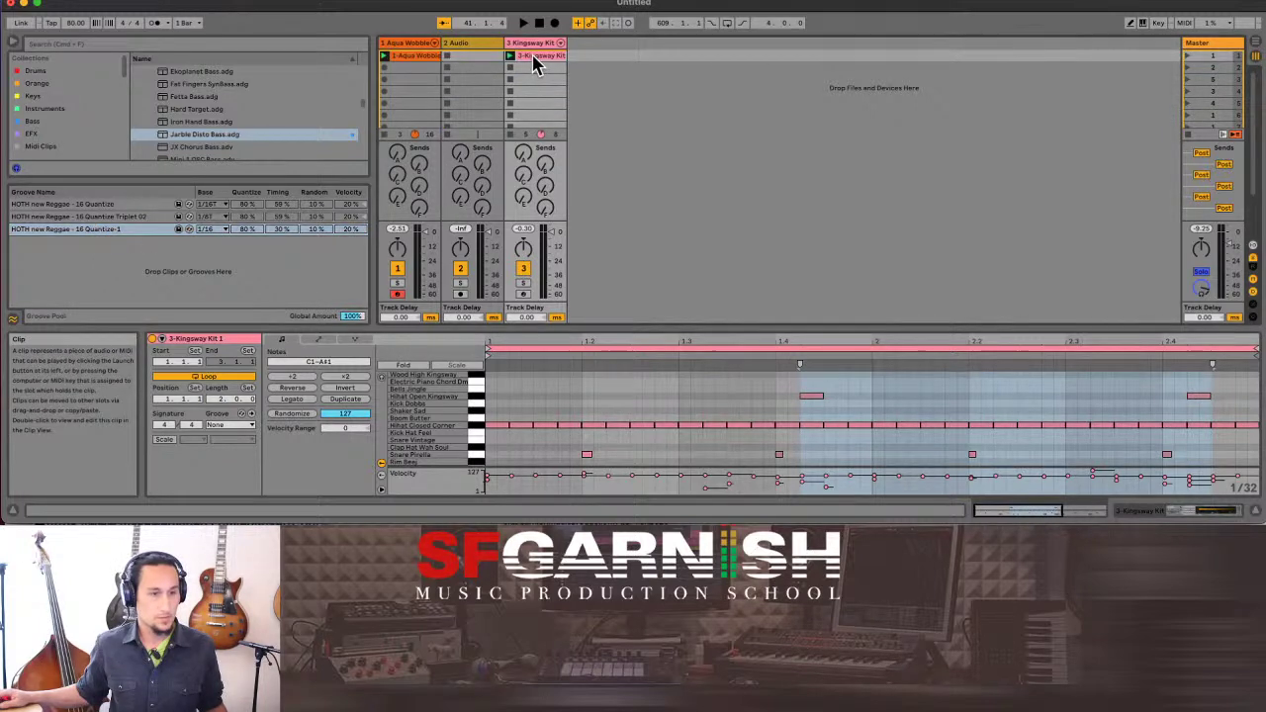
Show the Kingsway Kit rack's macro variations and chain list, and select the HOTH new Reggae - 16 Quantize-1 groove.
click(1167, 512)
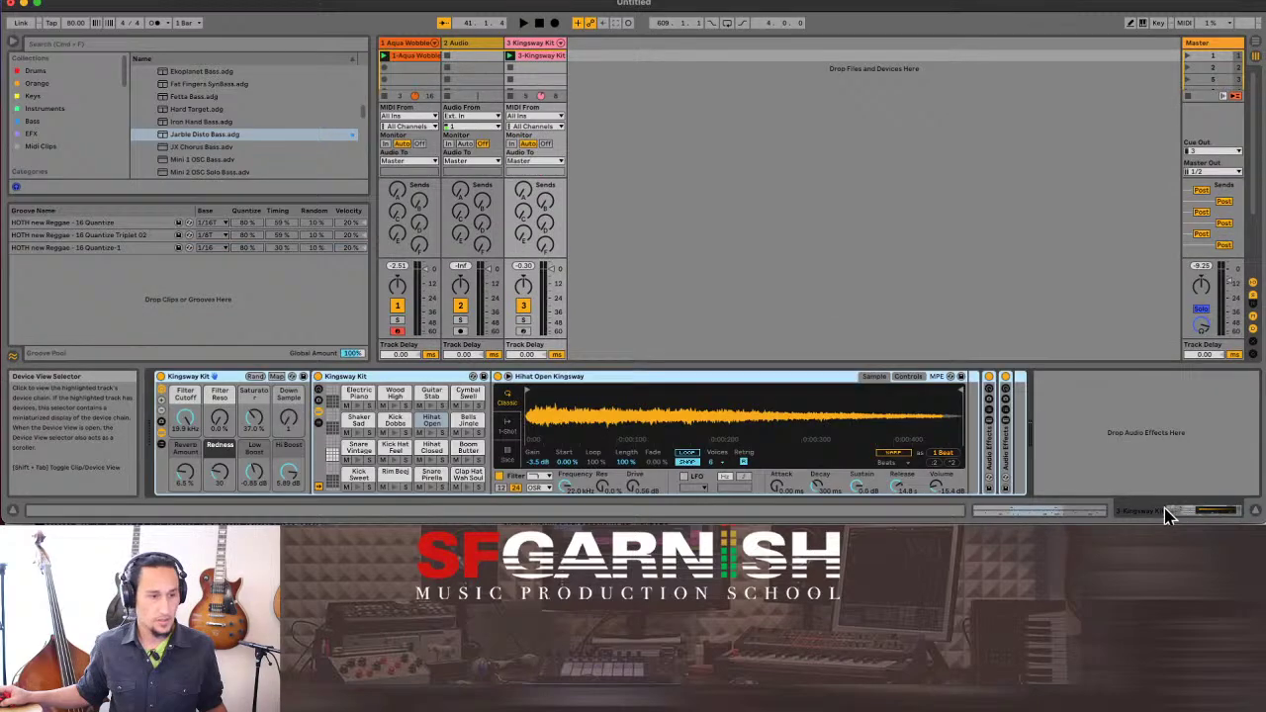
click(160, 421)
click(162, 445)
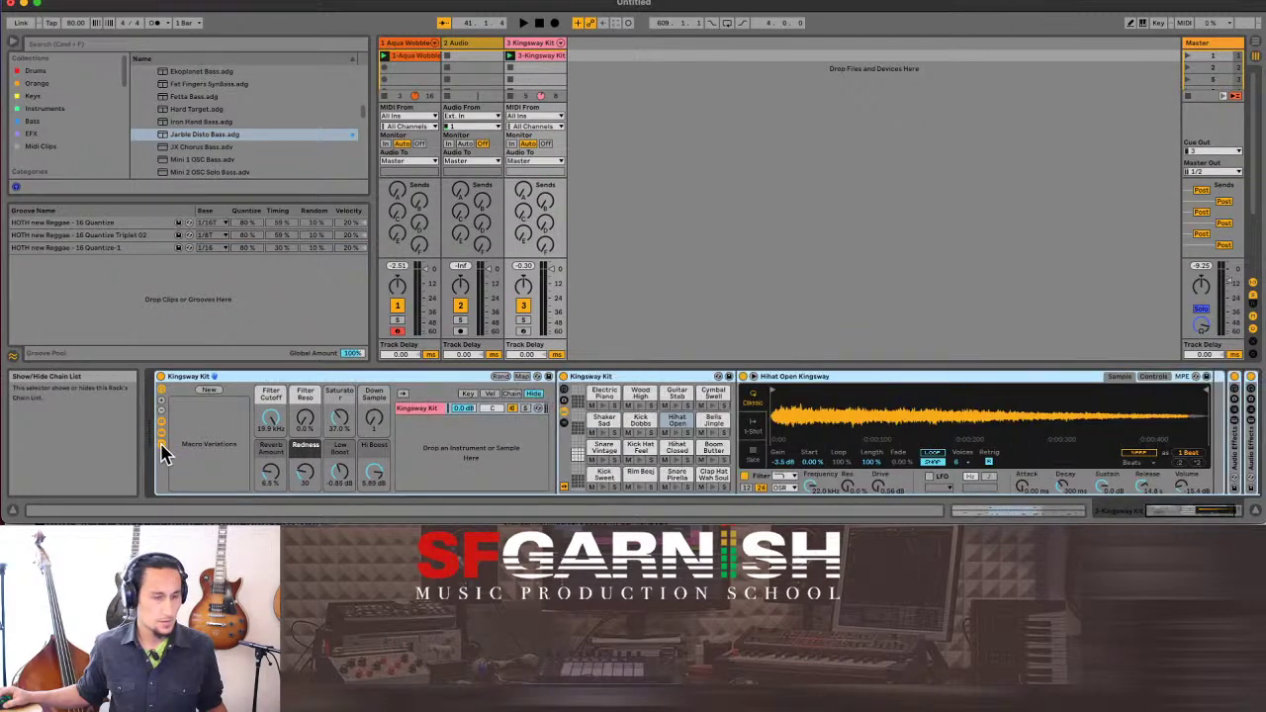
click(99, 253)
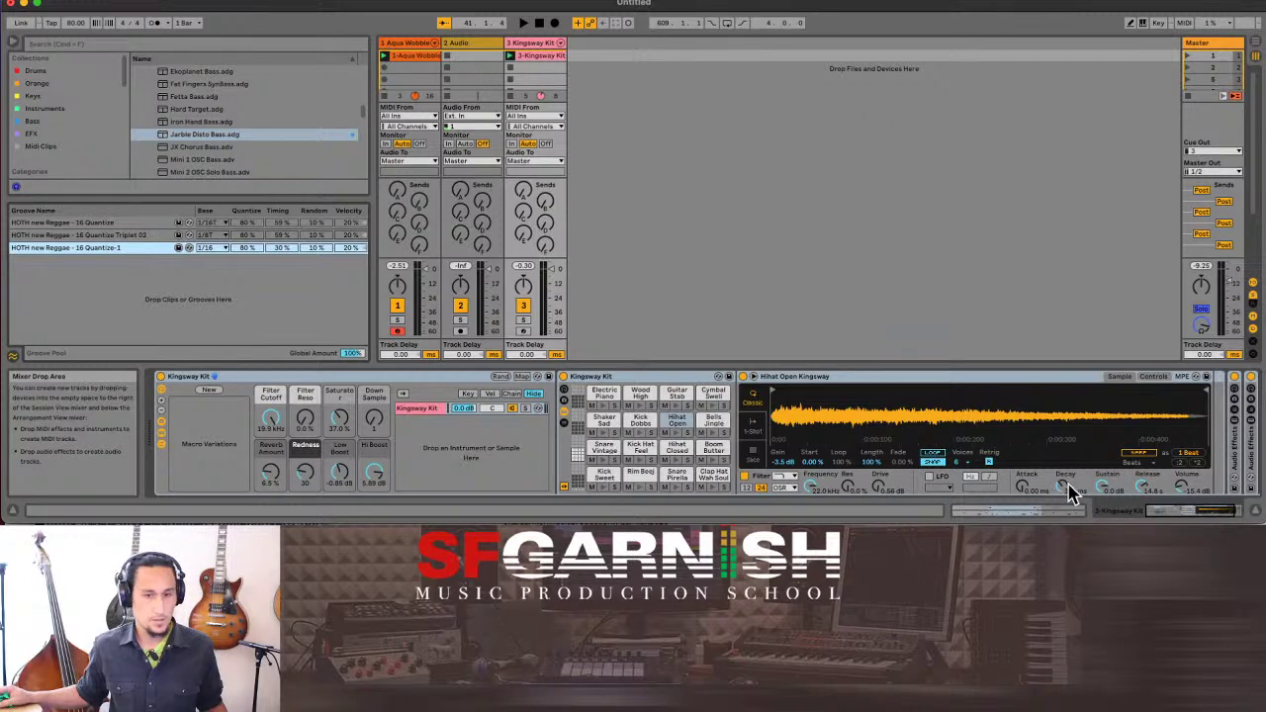
Assign the HOTH new Reggae - 16 Quantize-1 groove to the Kingsway Kit clip in its clip settings.
click(998, 515)
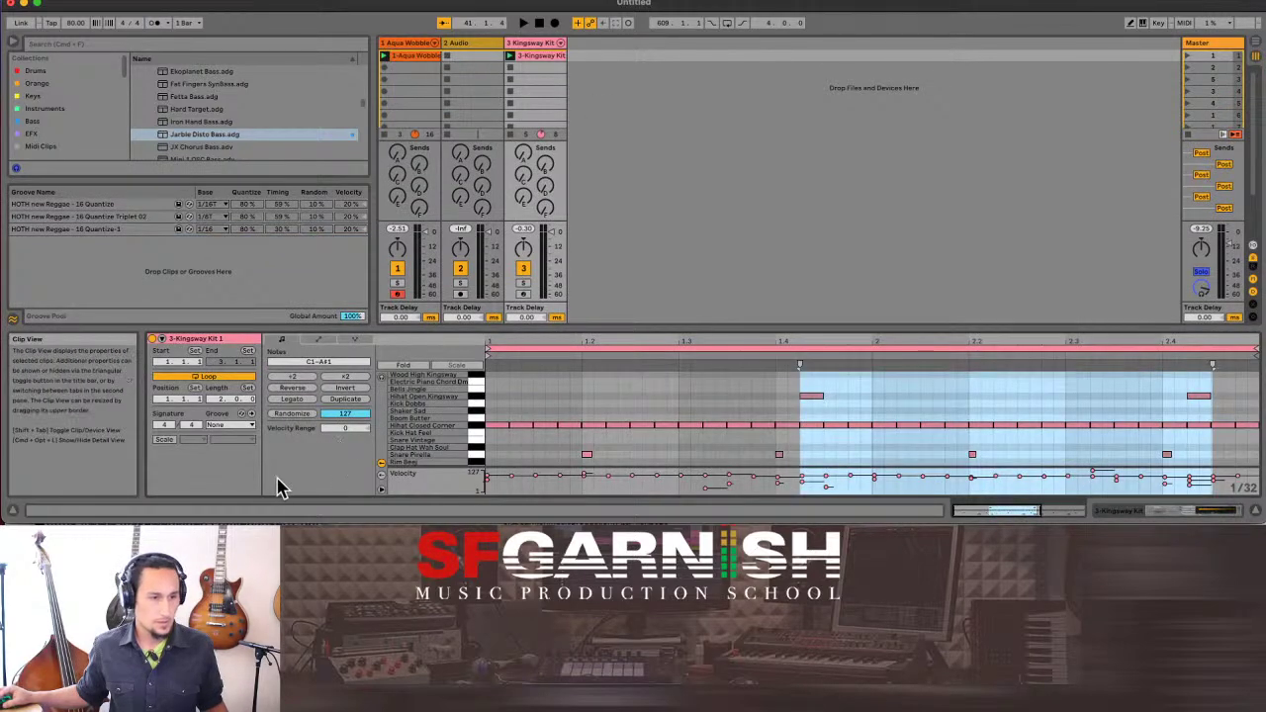
click(234, 427)
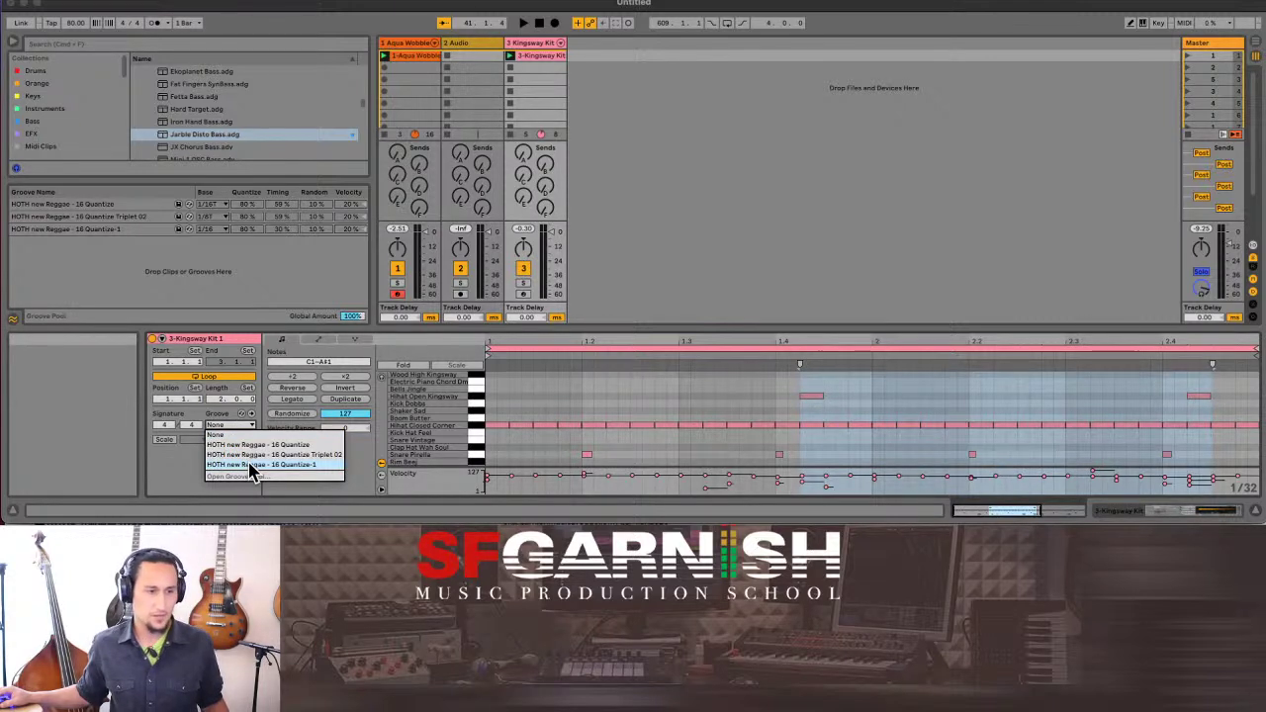
click(250, 464)
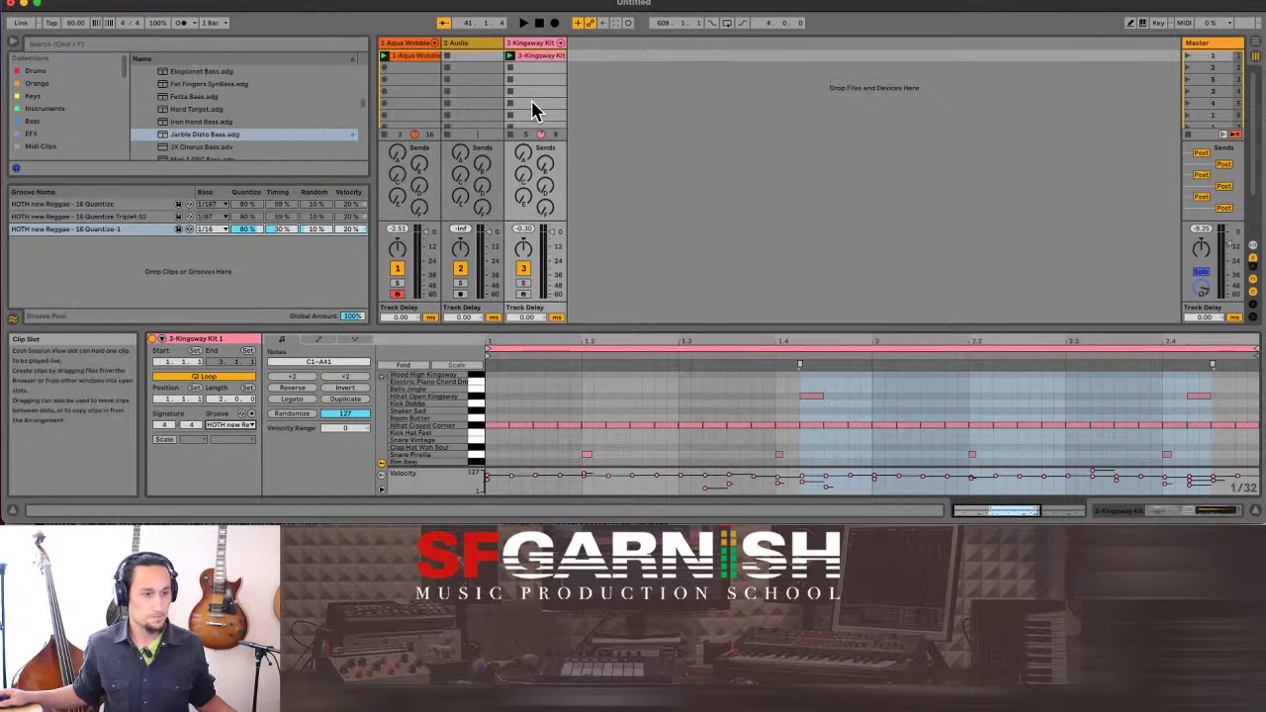
Play the set and compare the Kingsway Kit clip with no groove, with 16 Quantize Triplet 02, and with 16 Quantize-1.
key(space)
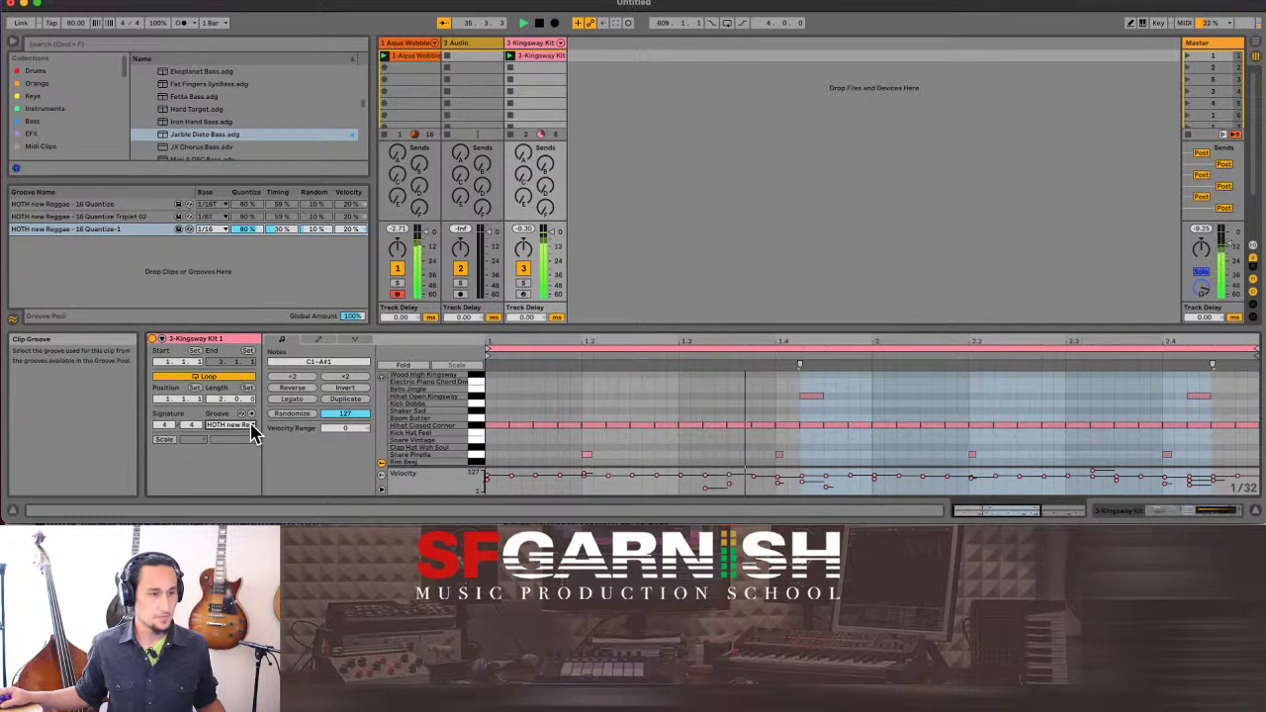
click(251, 429)
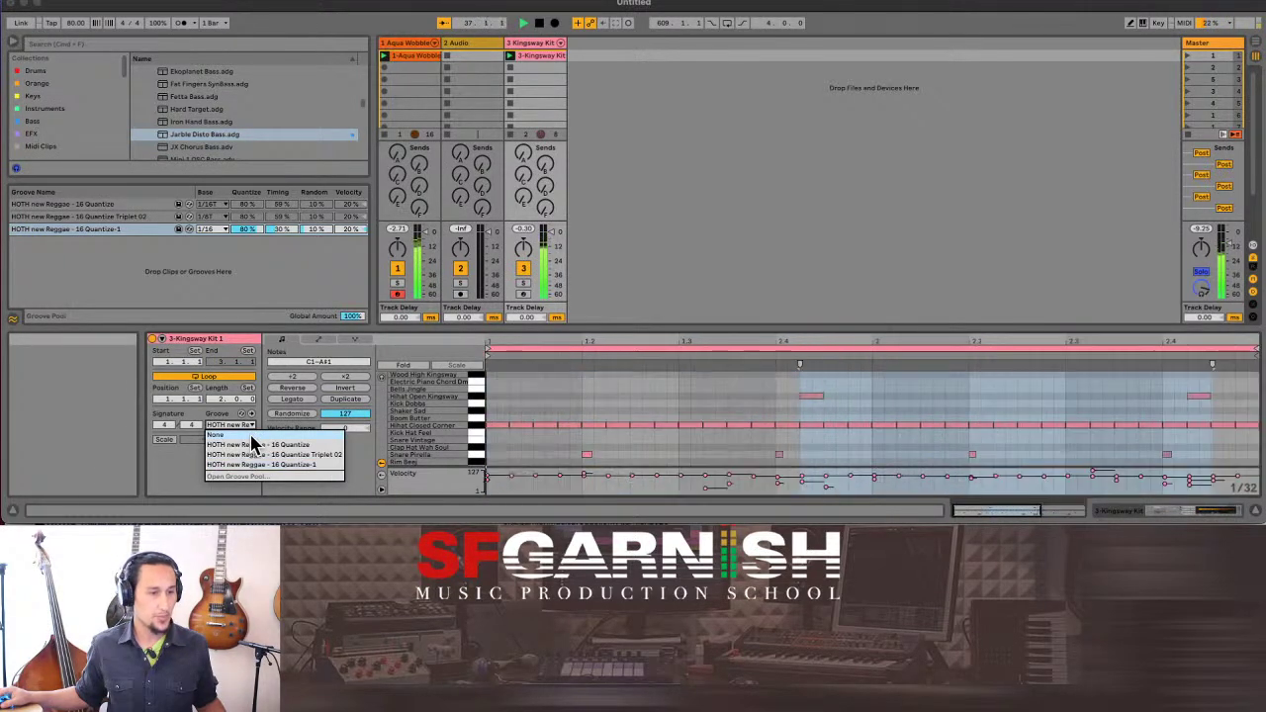
click(250, 435)
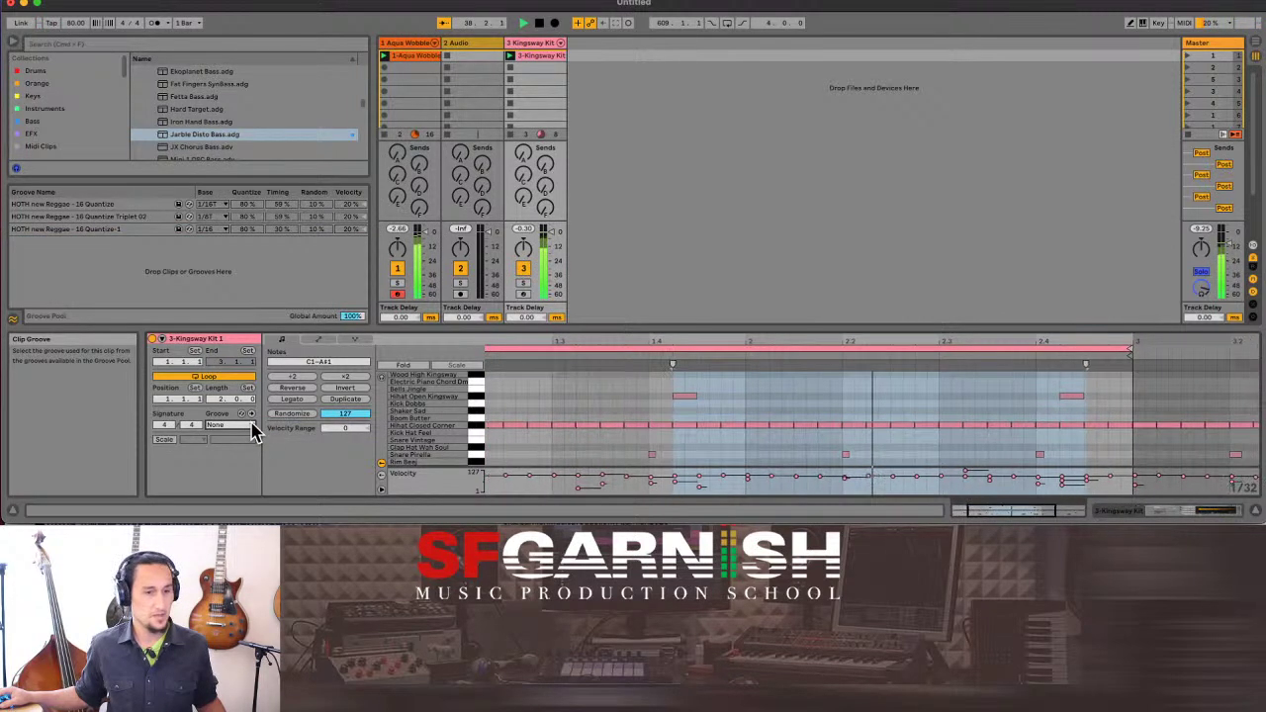
click(253, 430)
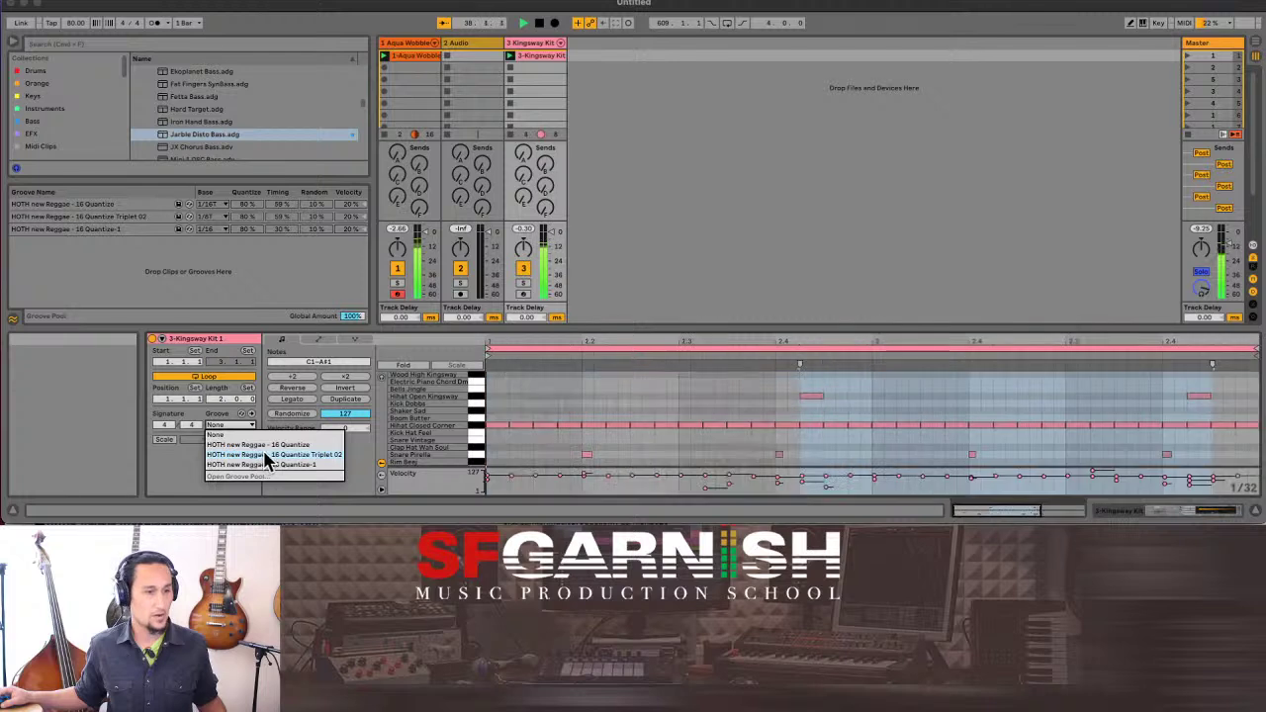
click(275, 455)
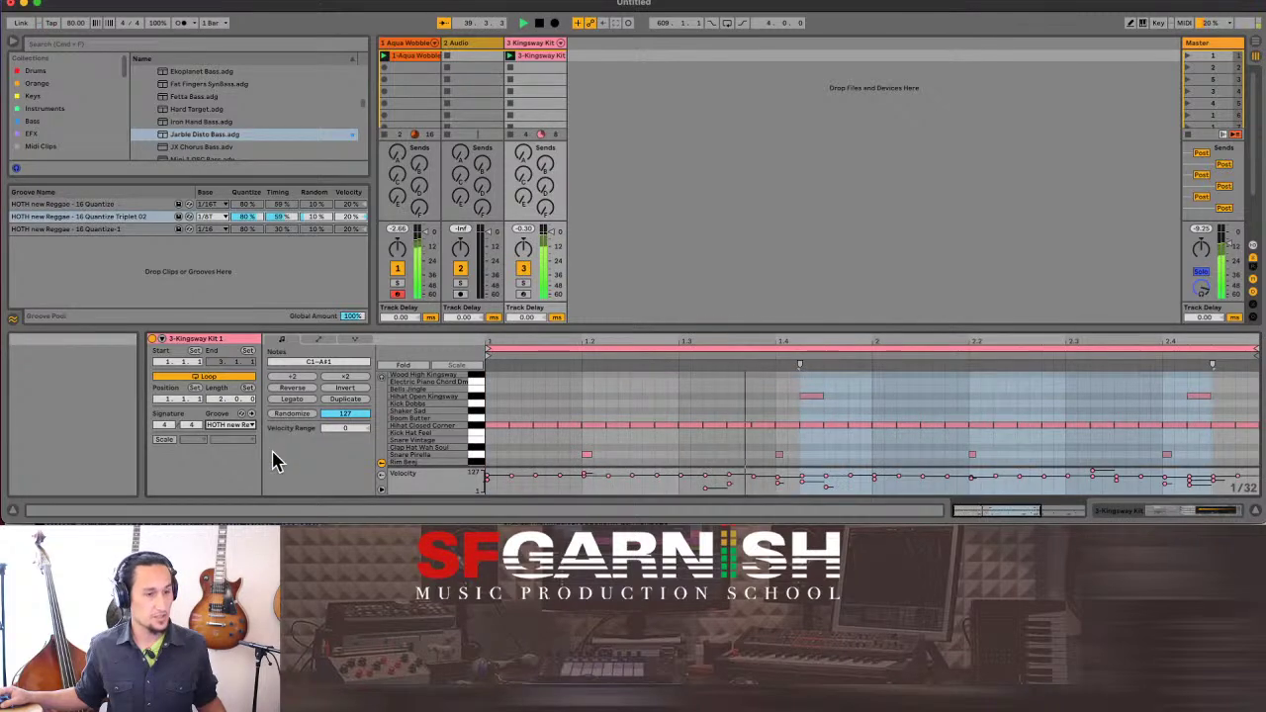
click(252, 429)
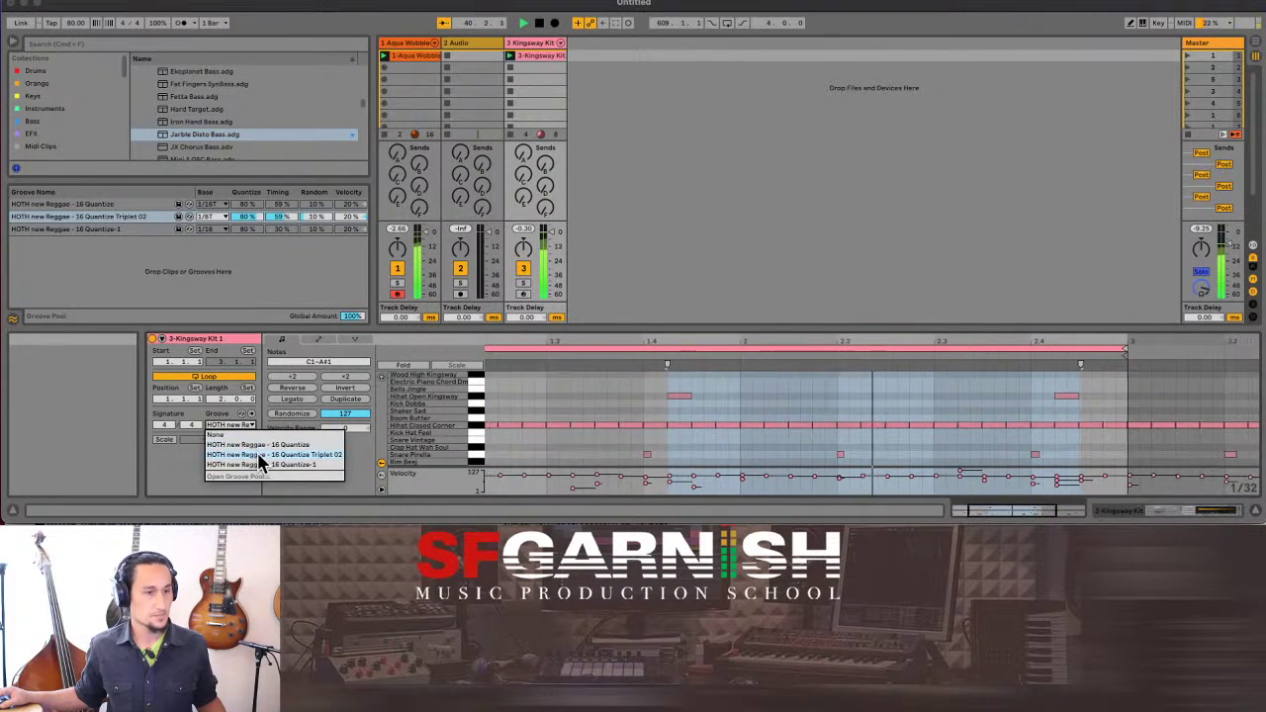
click(289, 465)
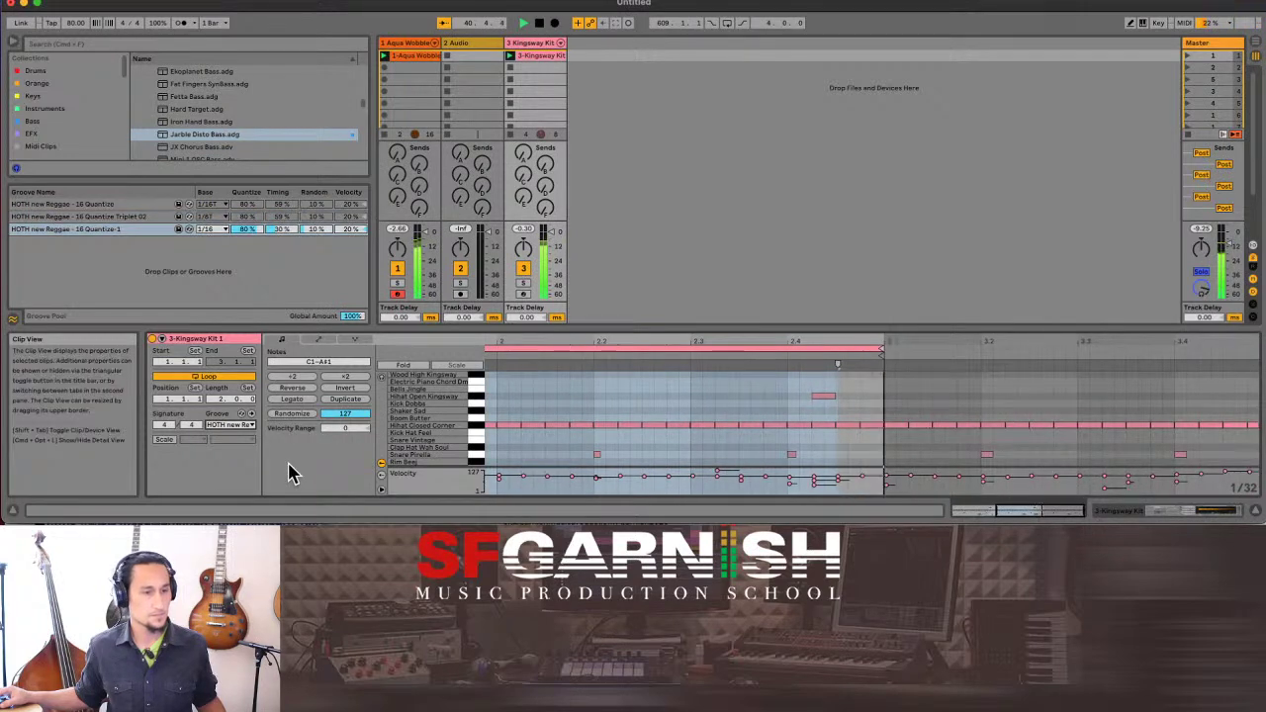
Duplicate the Aqua Wobble and Kingsway Kit clips together into the second scene.
click(427, 61)
shift+click(544, 56)
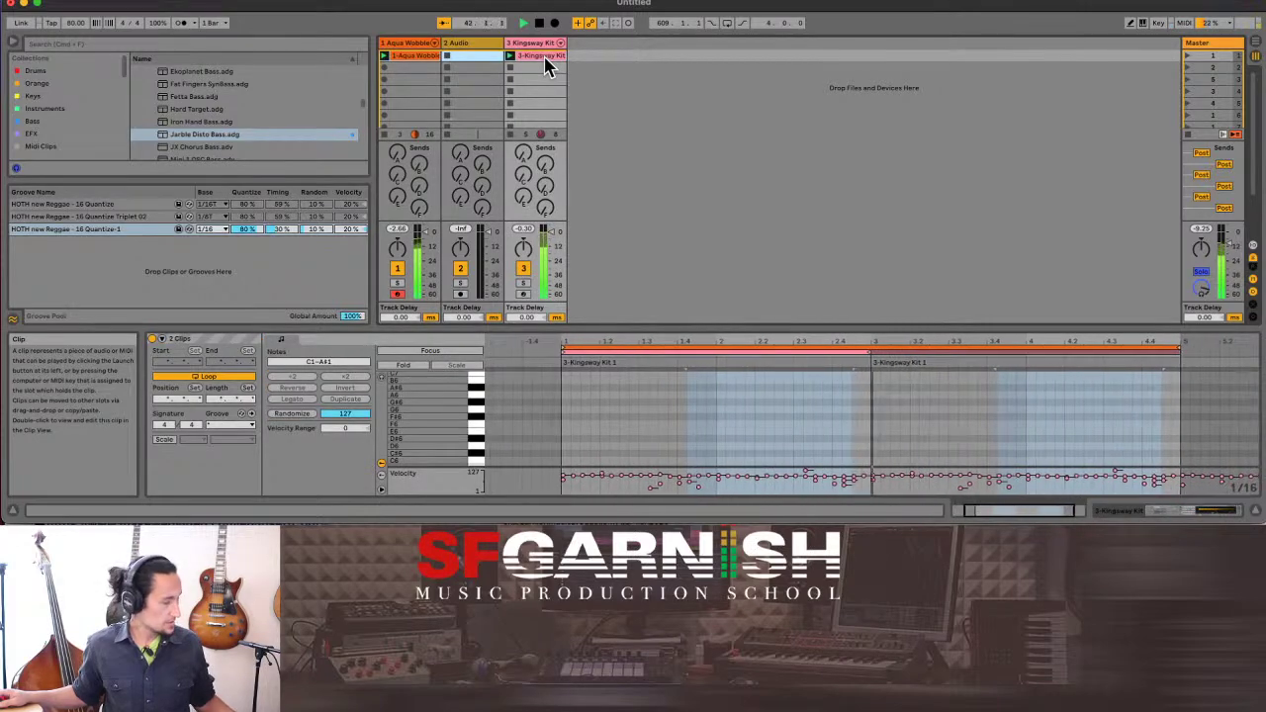
key(super+d)
Assign the HOTH new Reggae - 16 Quantize-1 groove to both the bass and drum clips in the first scene.
click(425, 57)
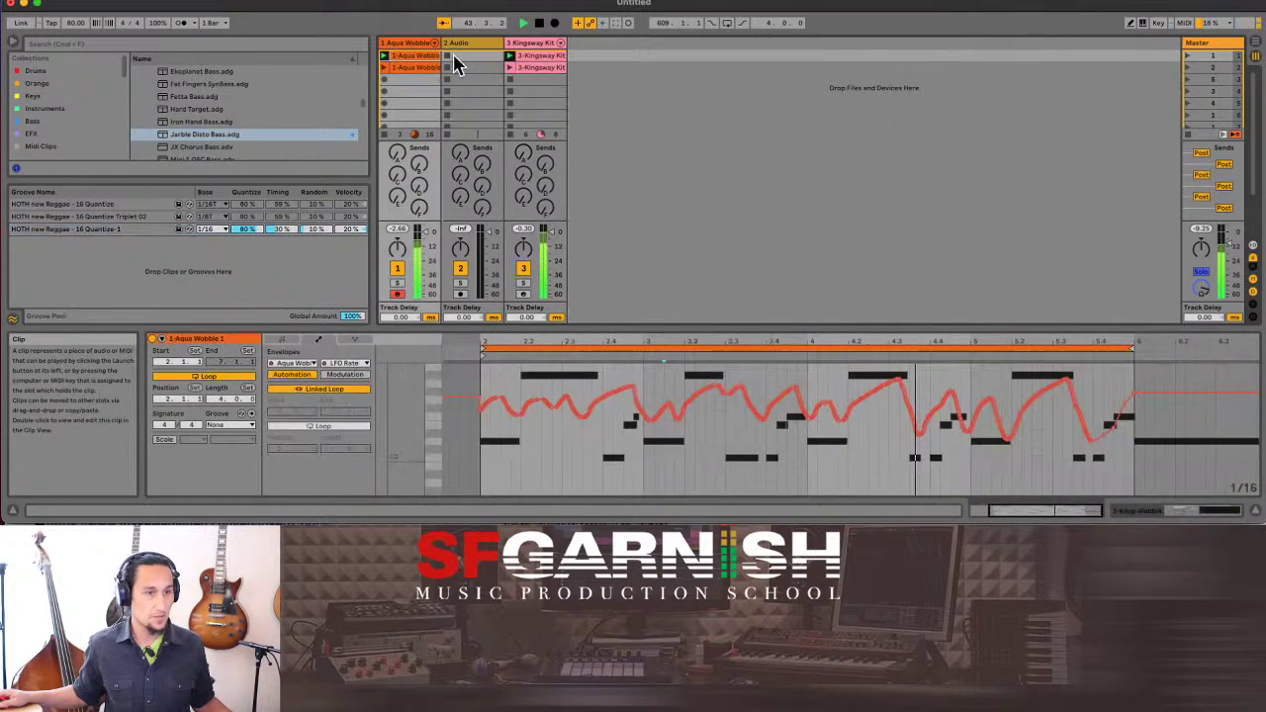
shift+click(544, 59)
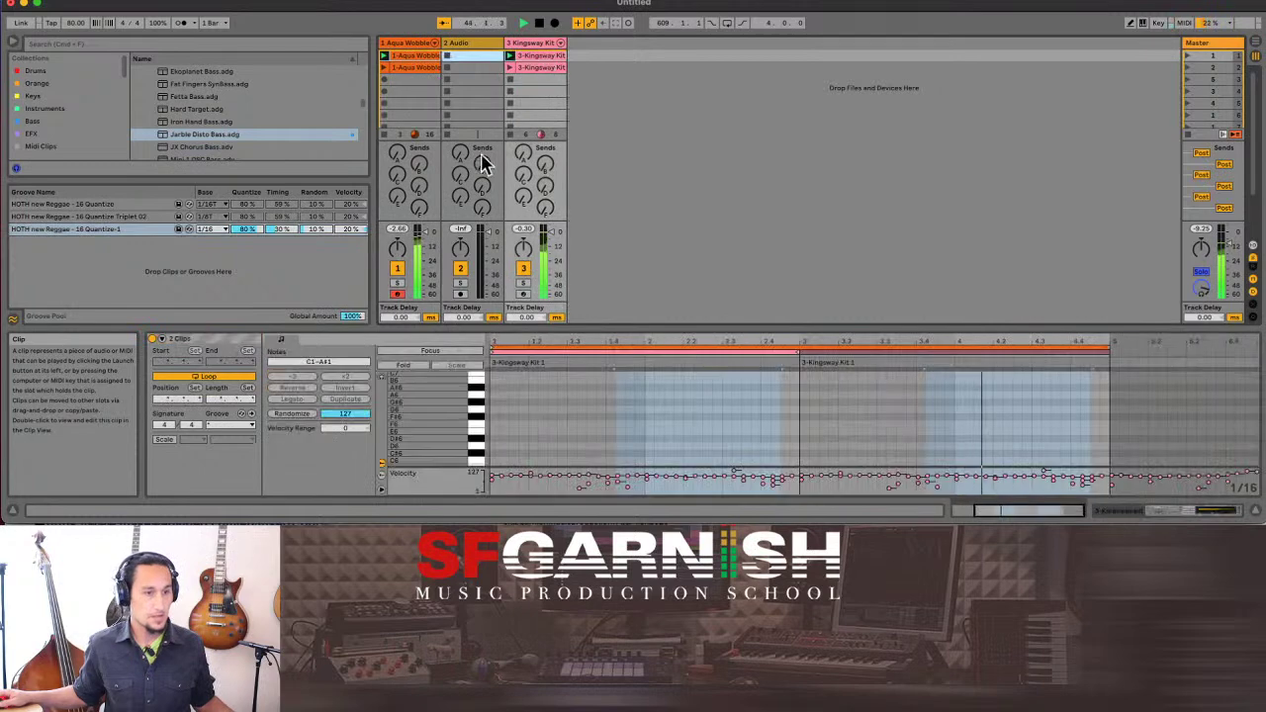
click(251, 424)
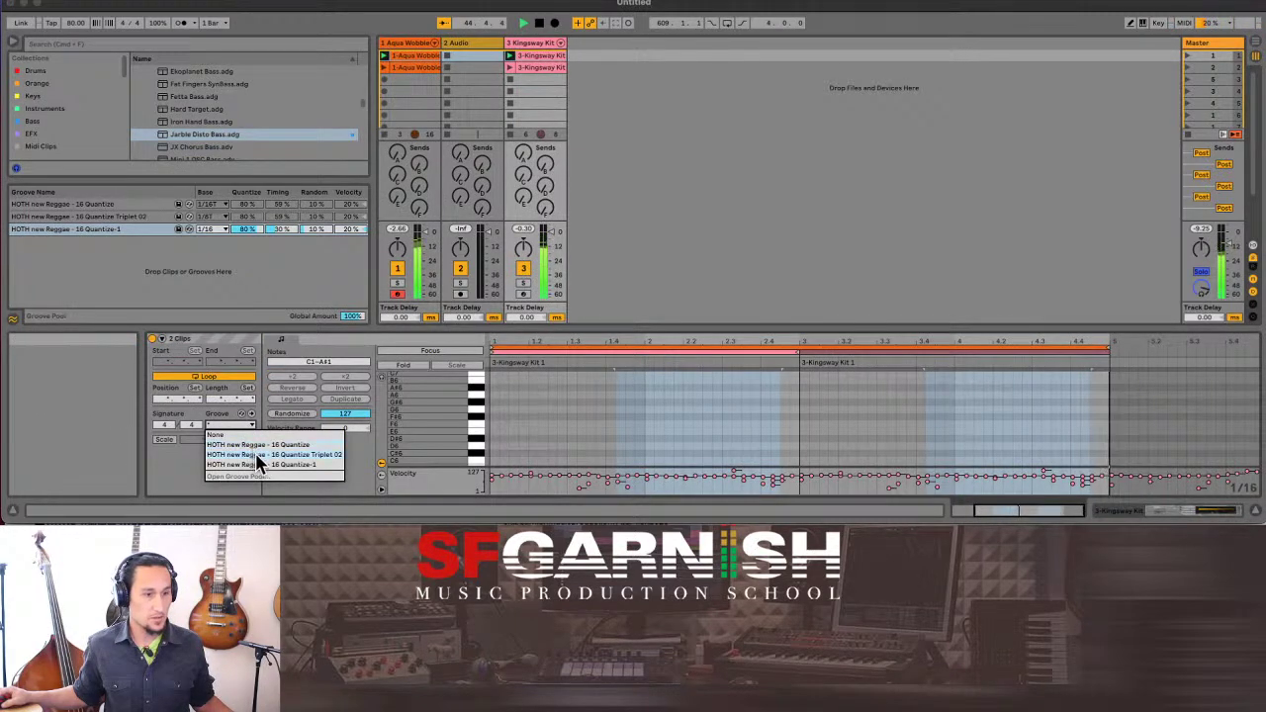
click(262, 464)
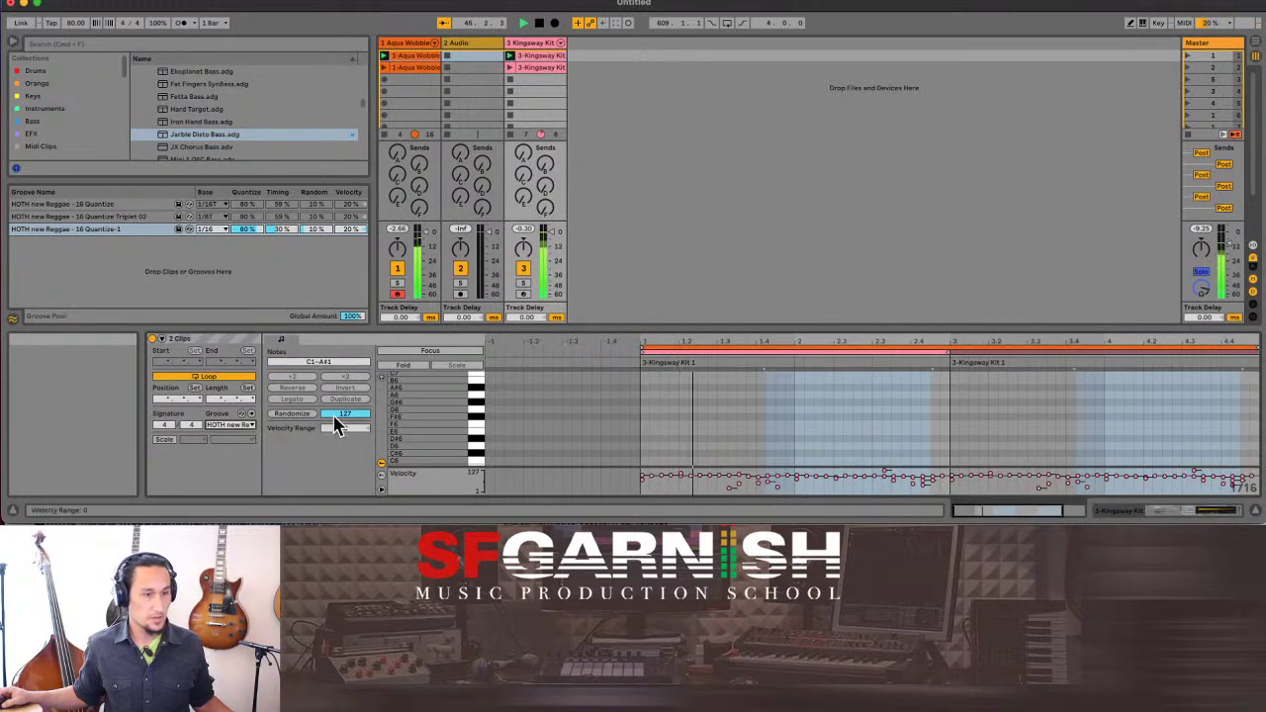
Assign the HOTH new Reggae - 16 Quantize Triplet 02 groove to both the bass and drum clips in the second scene.
click(427, 67)
shift+click(550, 69)
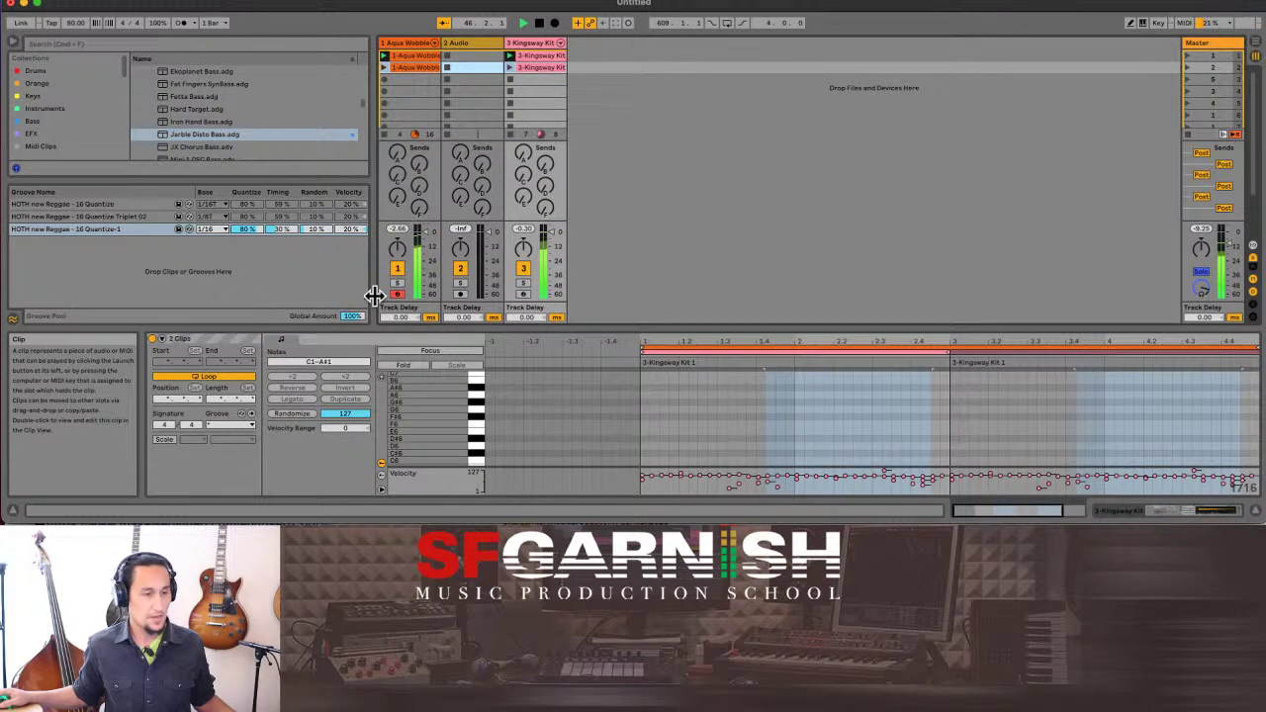
click(248, 426)
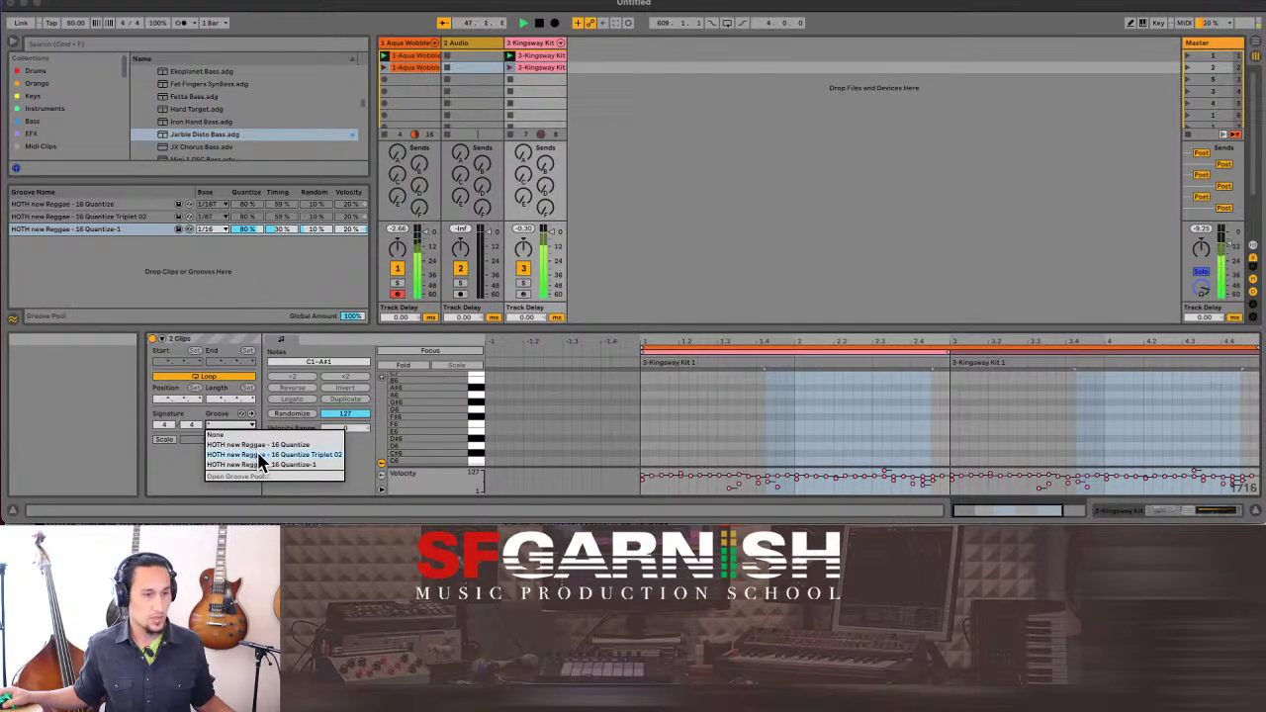
click(260, 457)
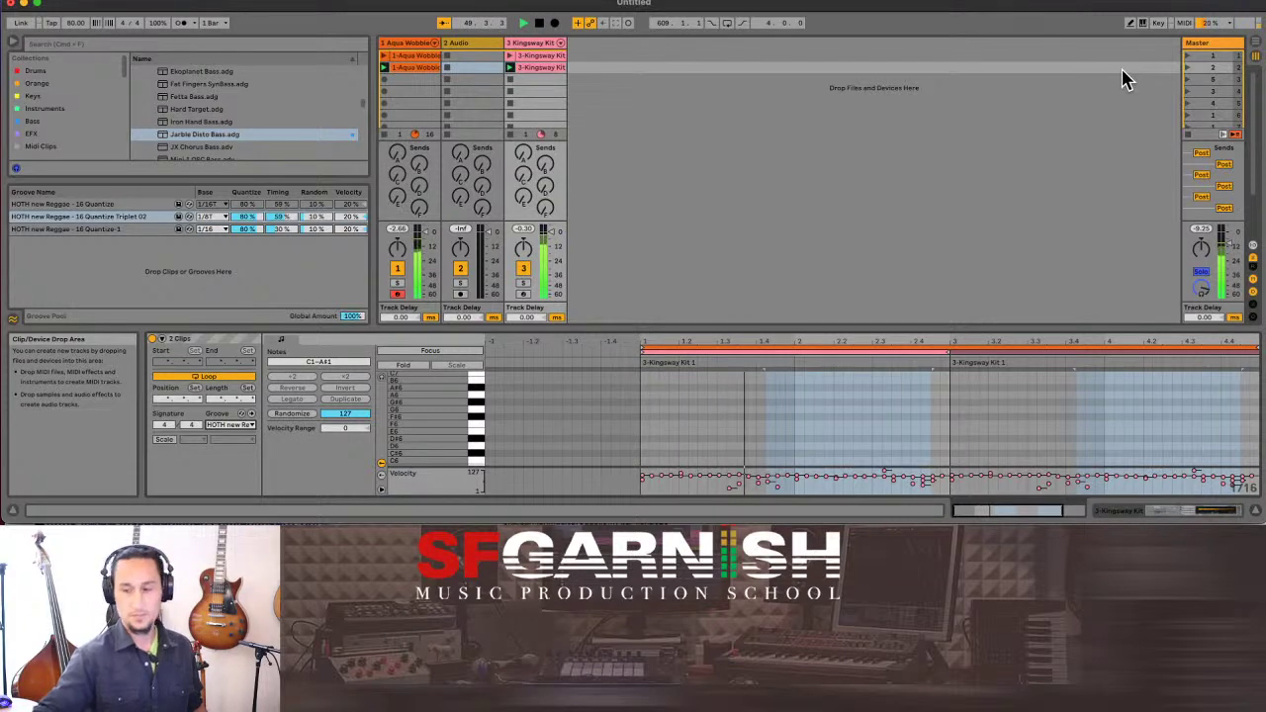
Alternate playback between the first and second scenes to compare their two groove feels.
key(Up)
key(Return)
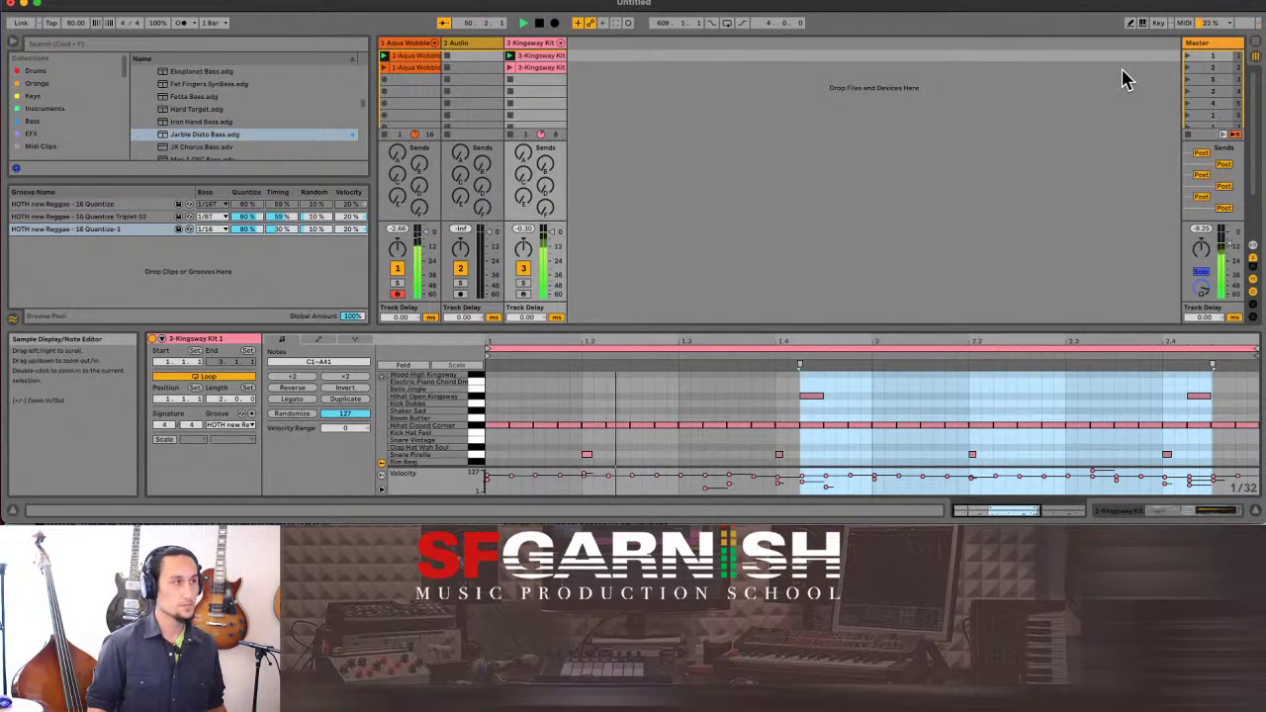
key(Down)
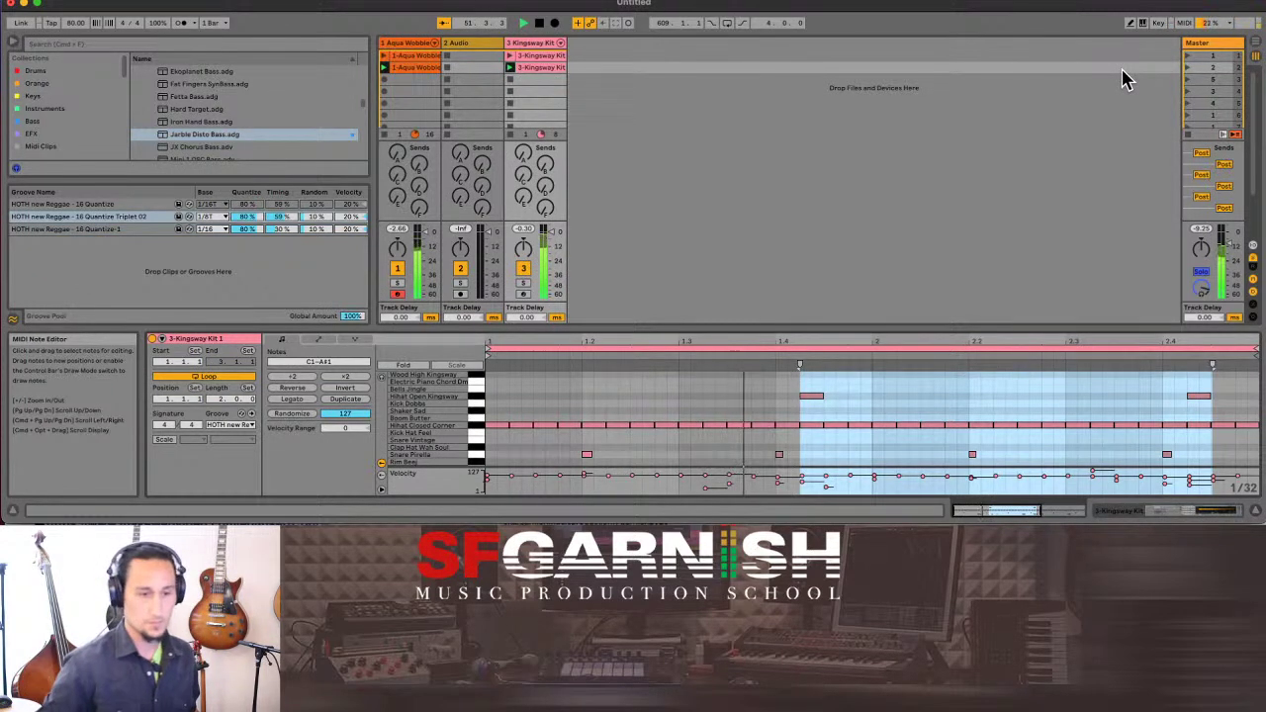
key(Down)
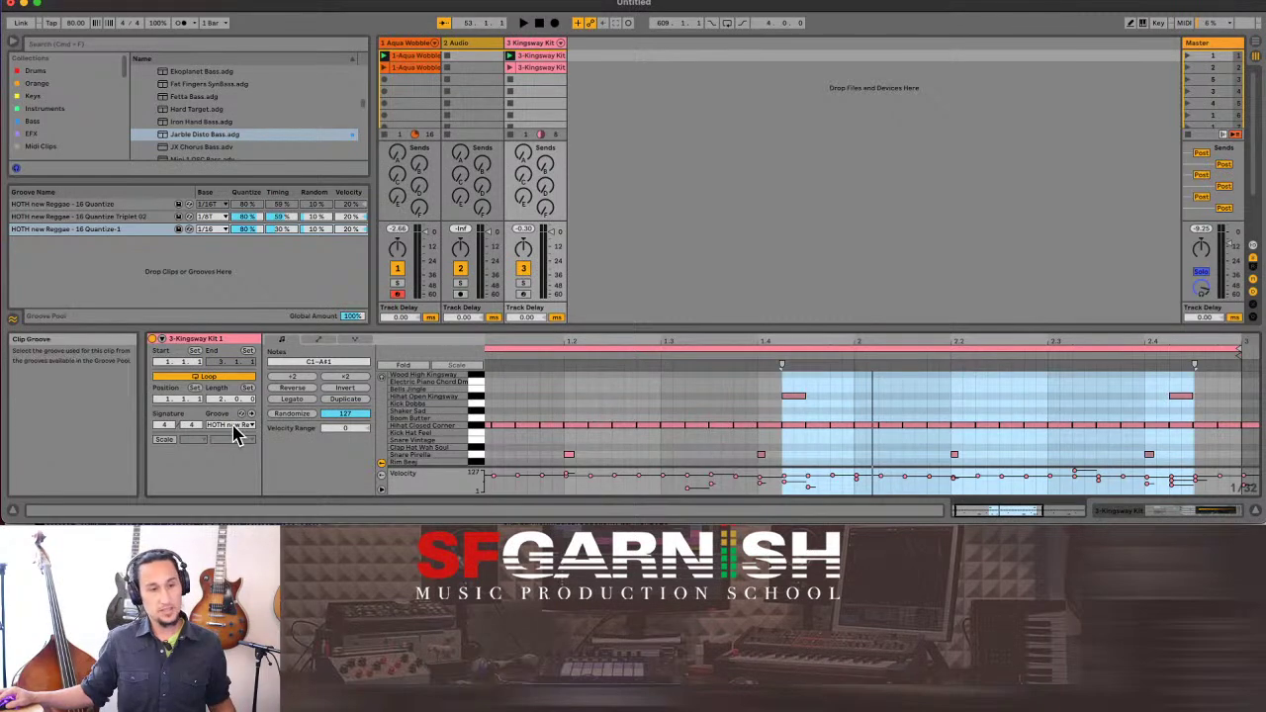
Select the 16 Quantize Triplet 02 groove in the Groove Pool and examine its available Base values.
click(132, 216)
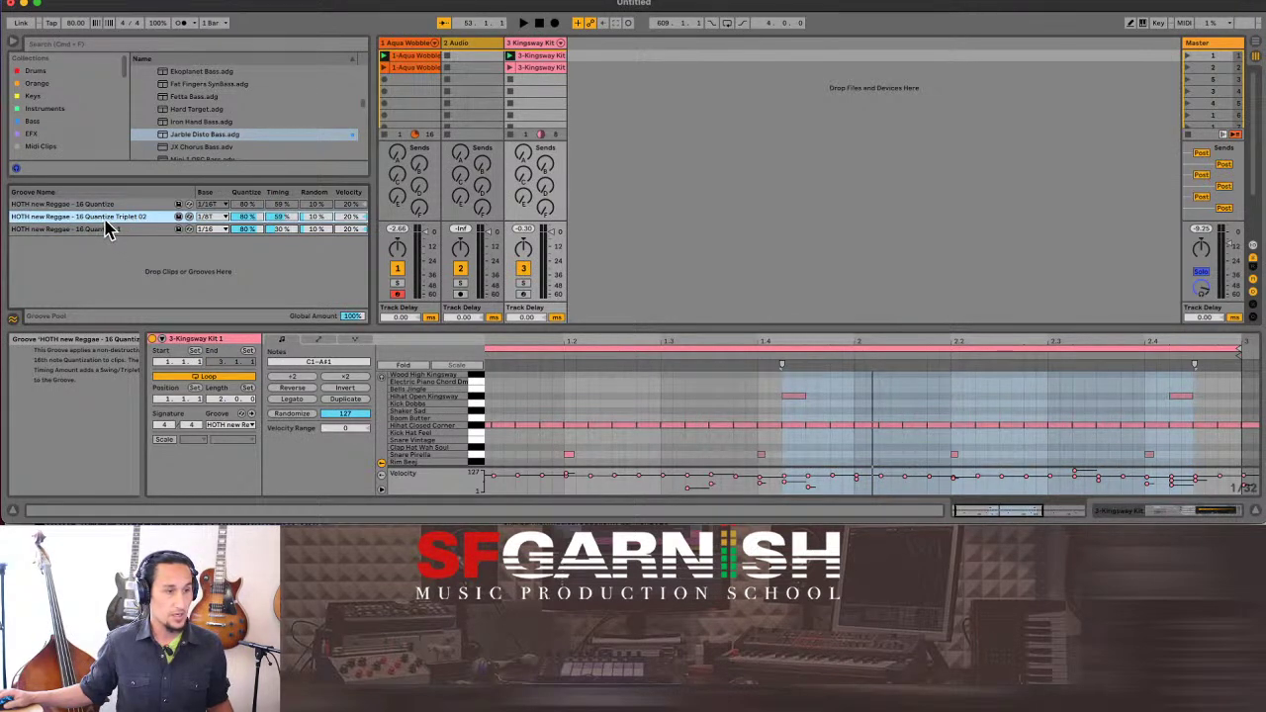
click(224, 218)
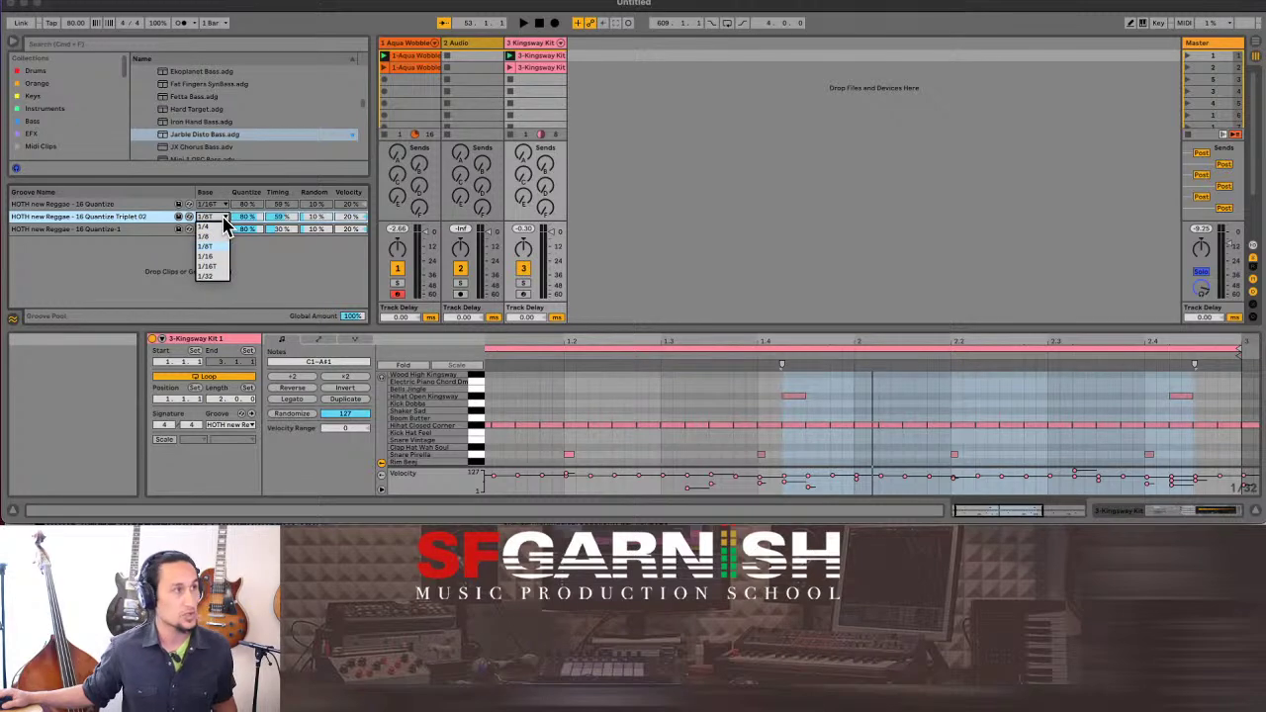
click(227, 221)
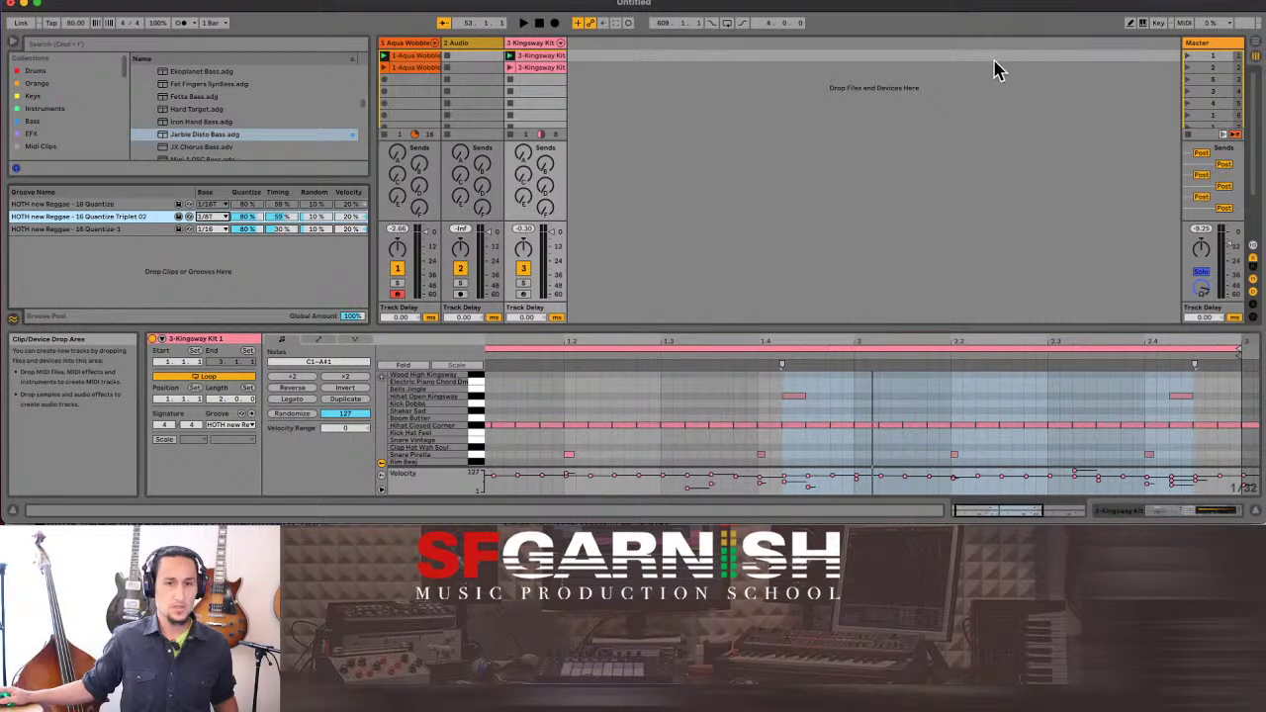
Rename the first scene as Hip Hop Feel.
click(1215, 58)
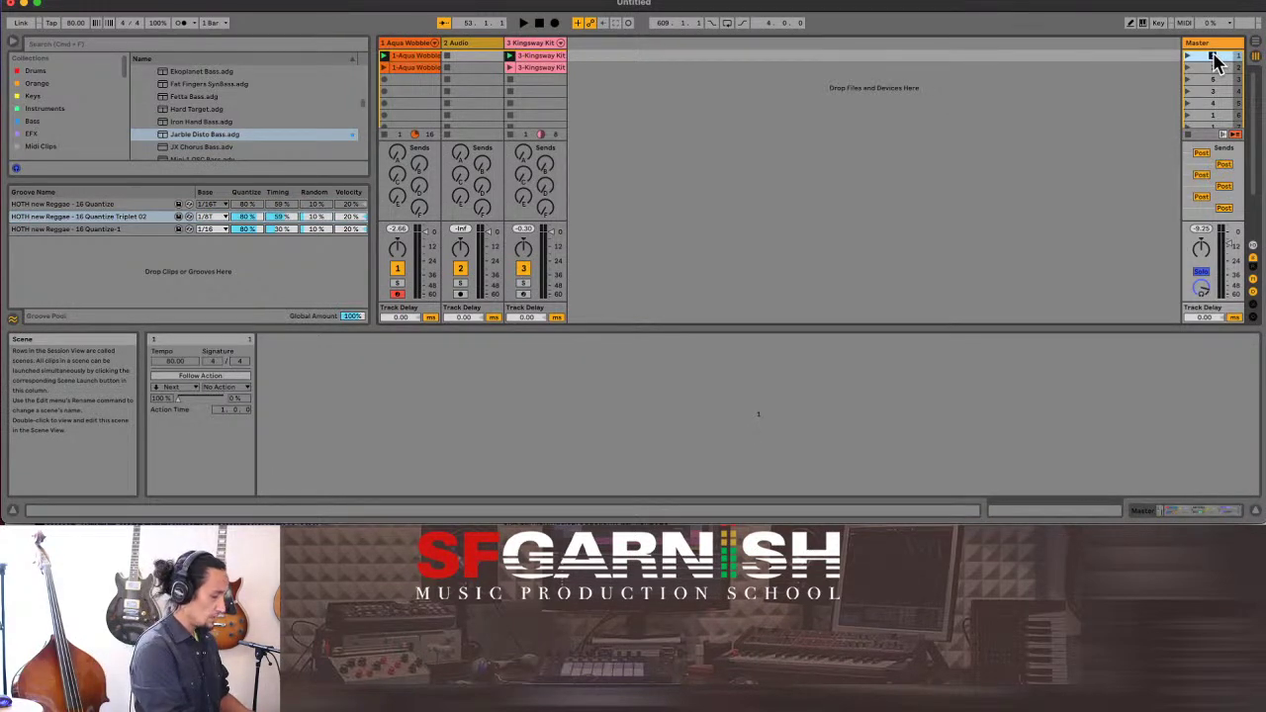
key(super+r)
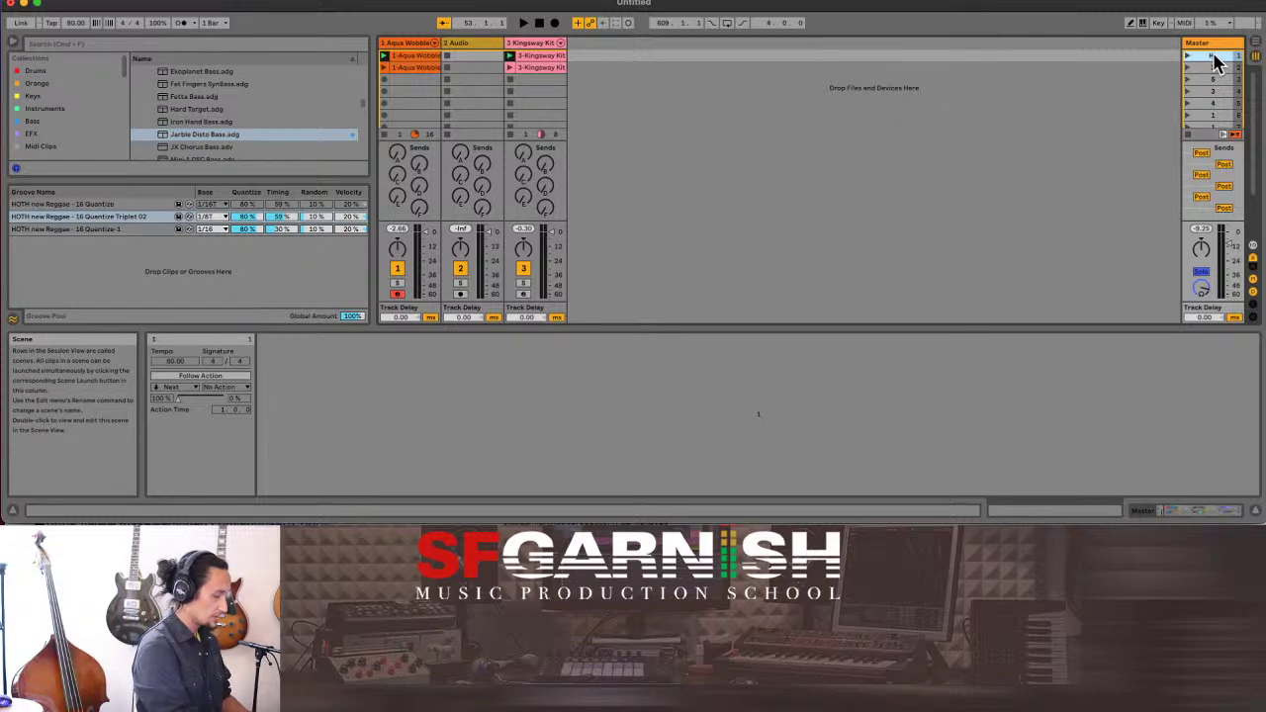
text(Hip Hop Feel)
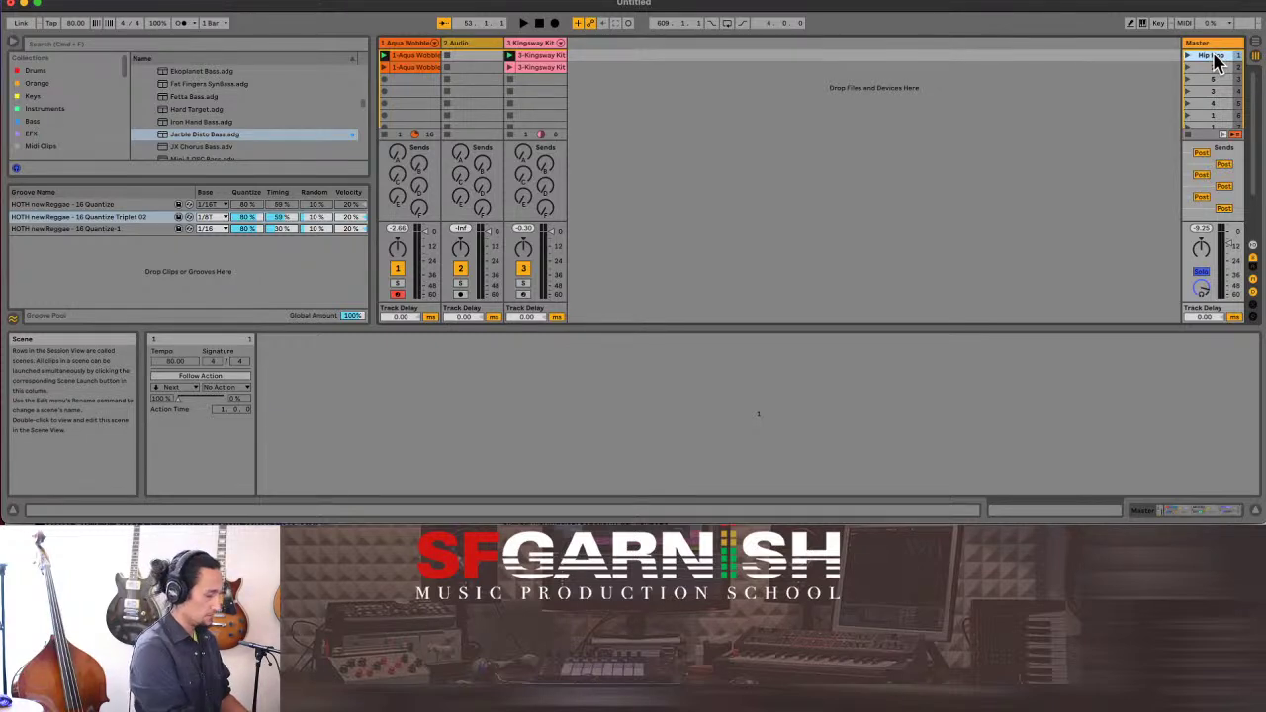
key(Return)
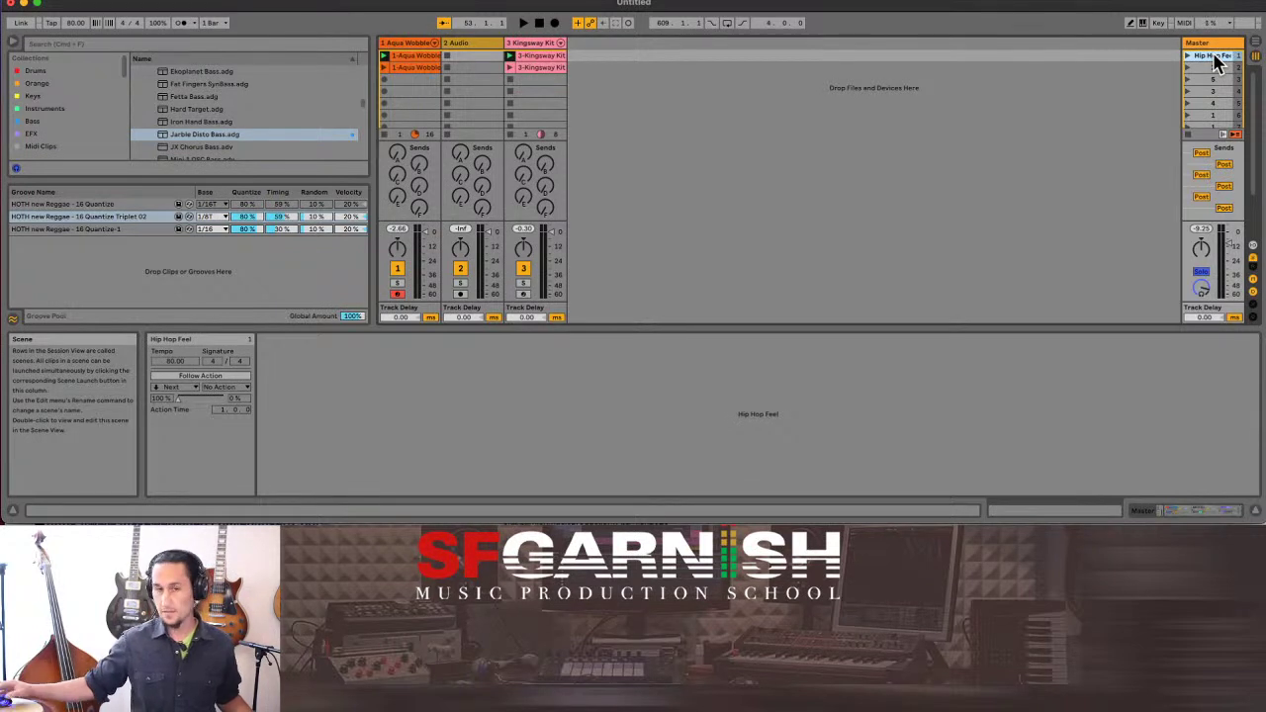
Rename the second scene as Triplet.
click(1213, 68)
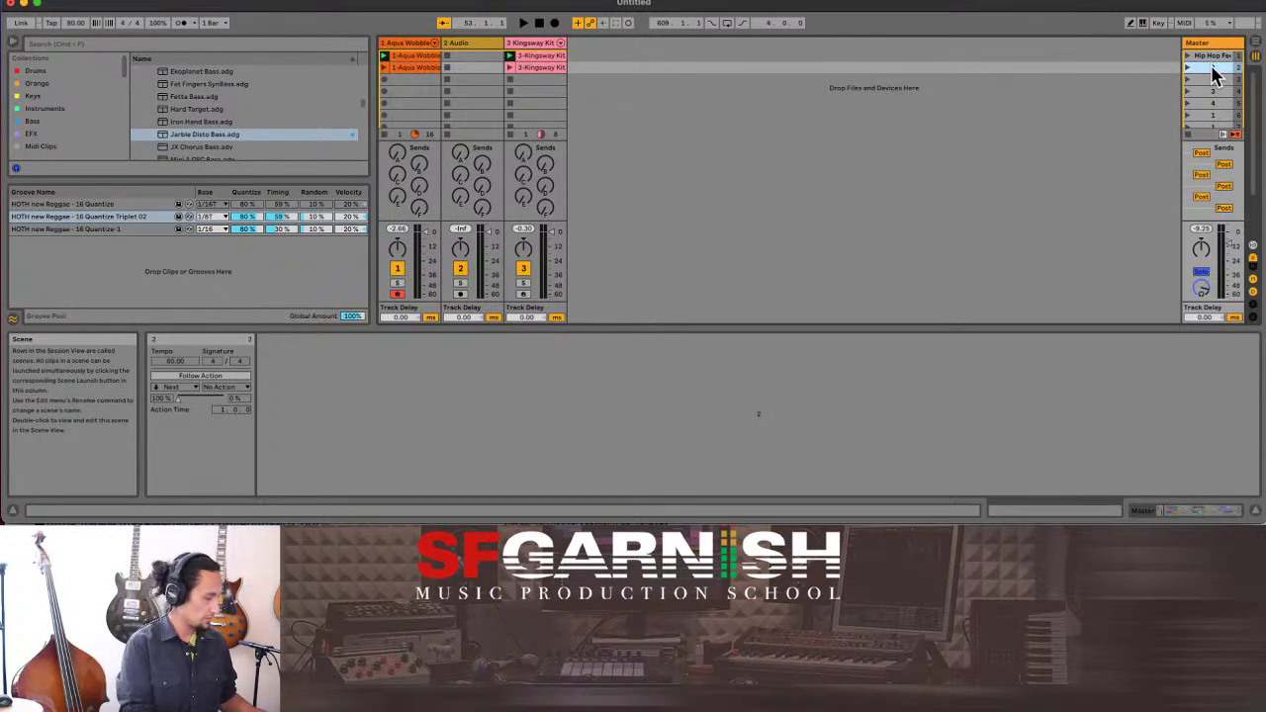
key(super+r)
text(Triplet)
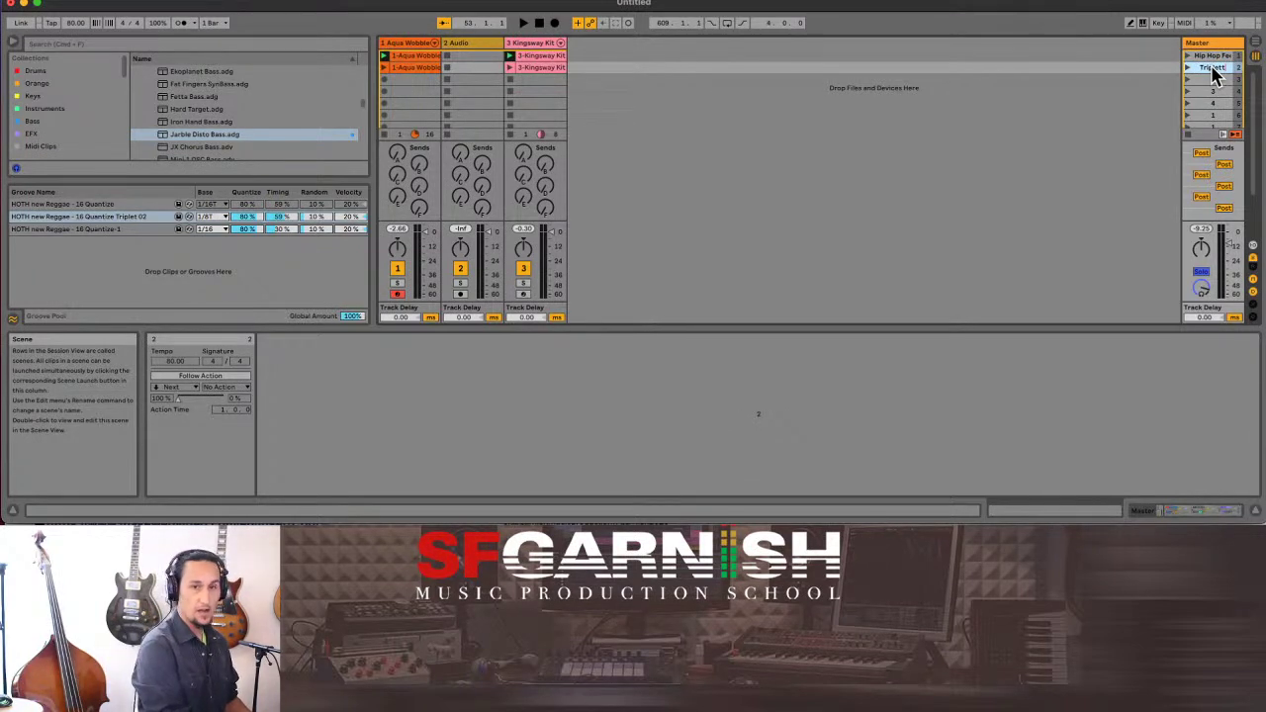
key(Return)
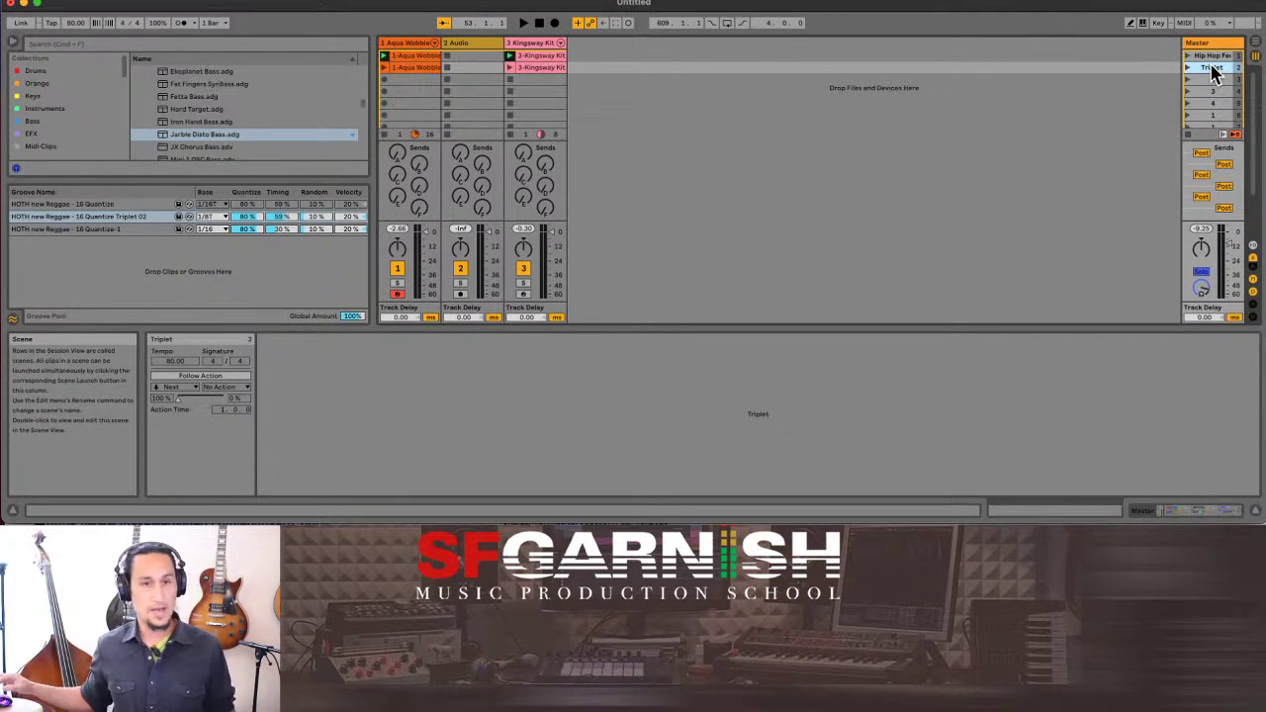
Color the Hip Hop Feel scene green and the Triplet scene light orange.
right_click(1216, 56)
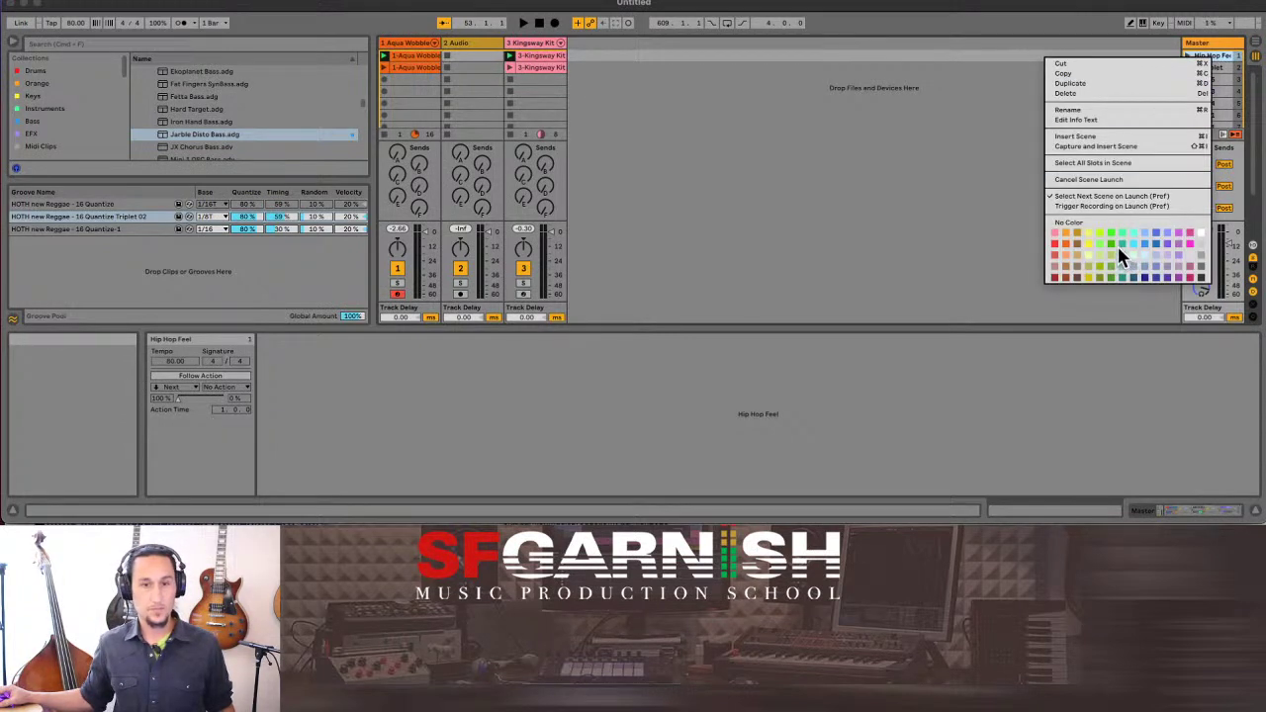
click(1112, 244)
click(1213, 67)
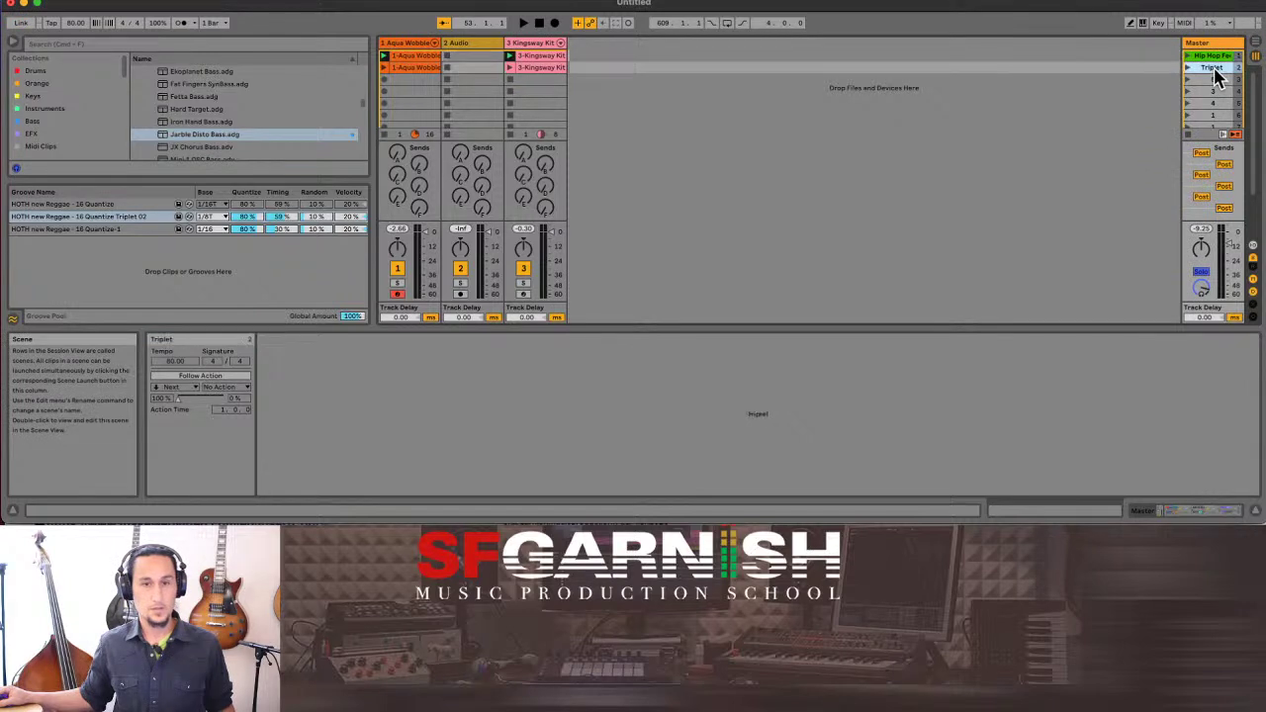
right_click(1212, 68)
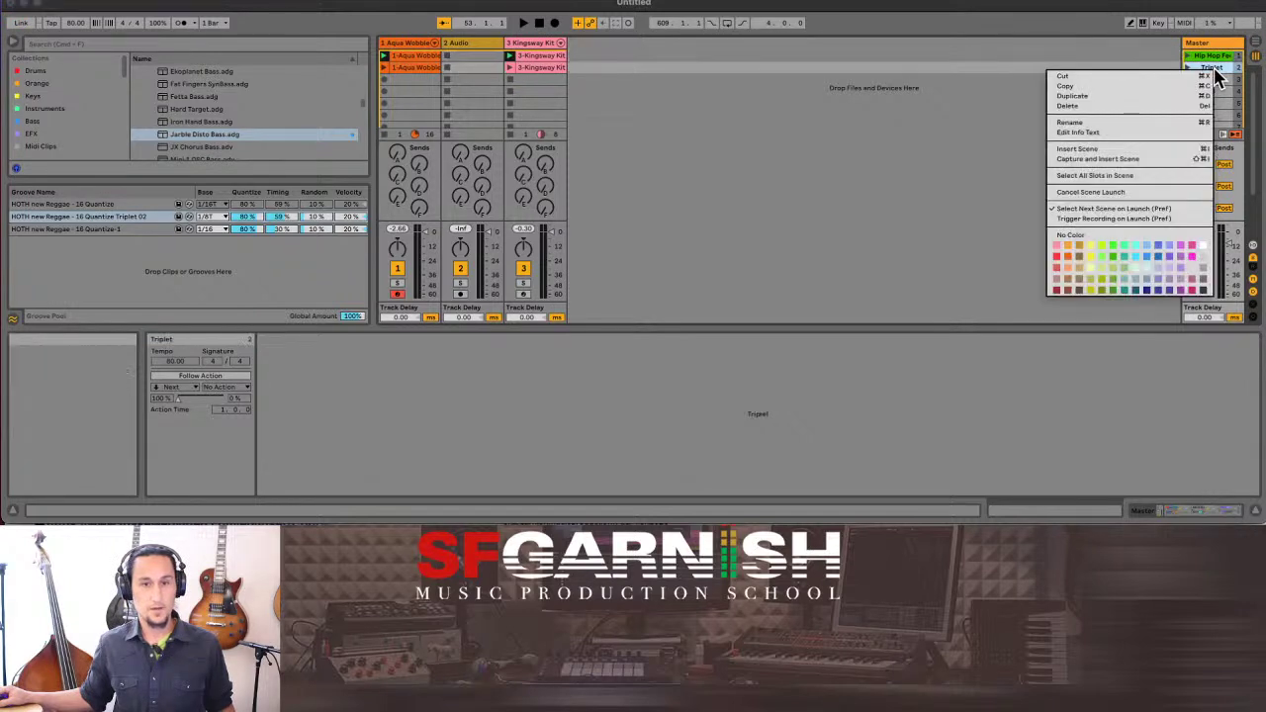
click(1067, 267)
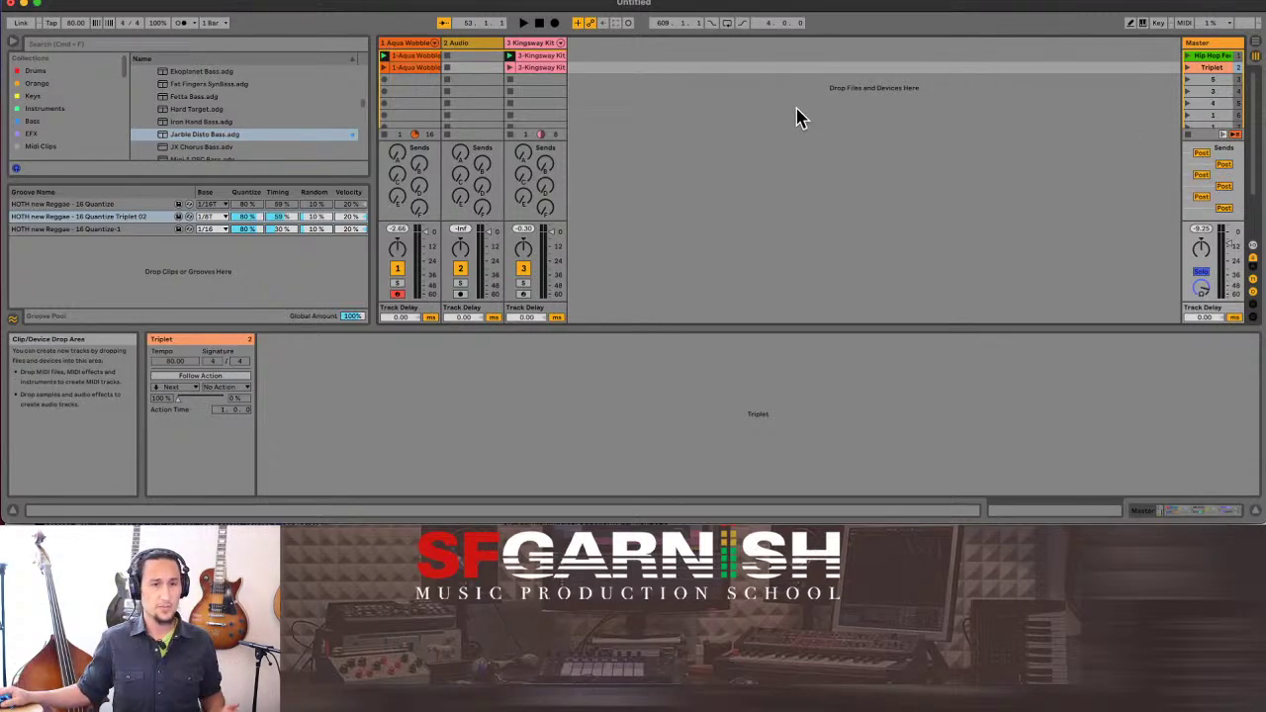
Color the first Kingsway Kit clip teal and the second one light orange to match their scenes.
right_click(539, 59)
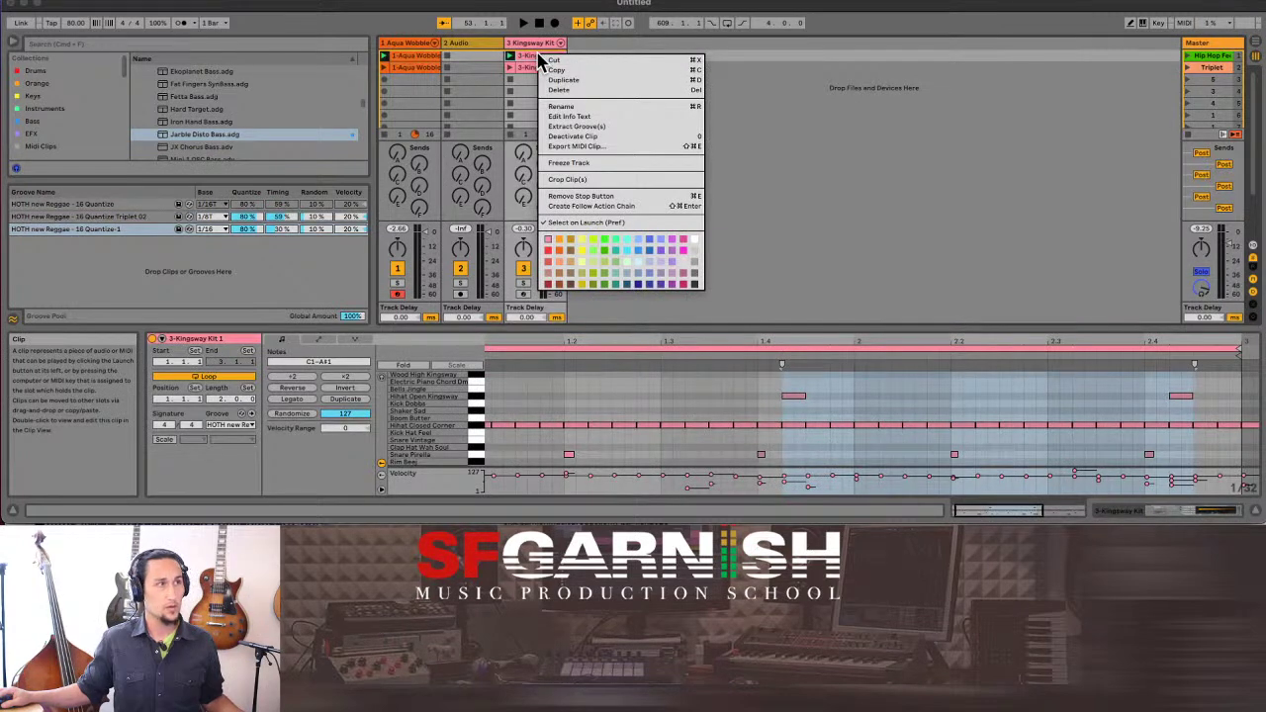
click(615, 248)
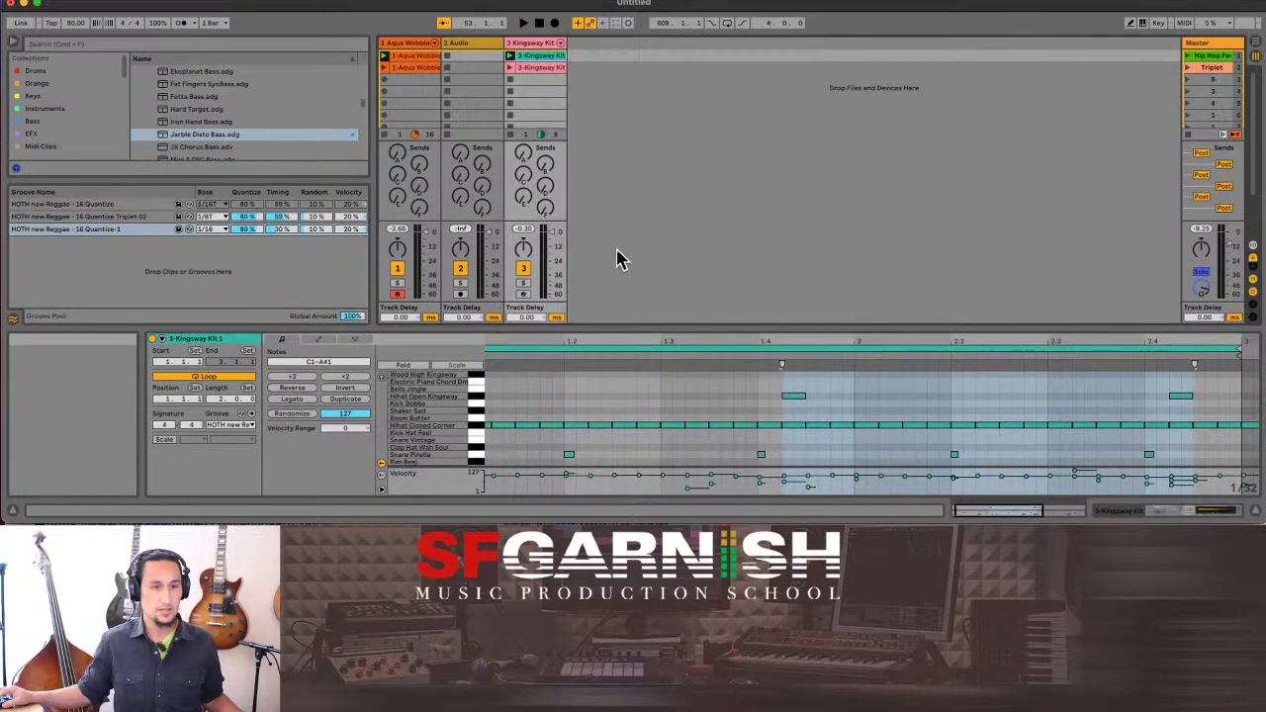
click(554, 70)
right_click(554, 74)
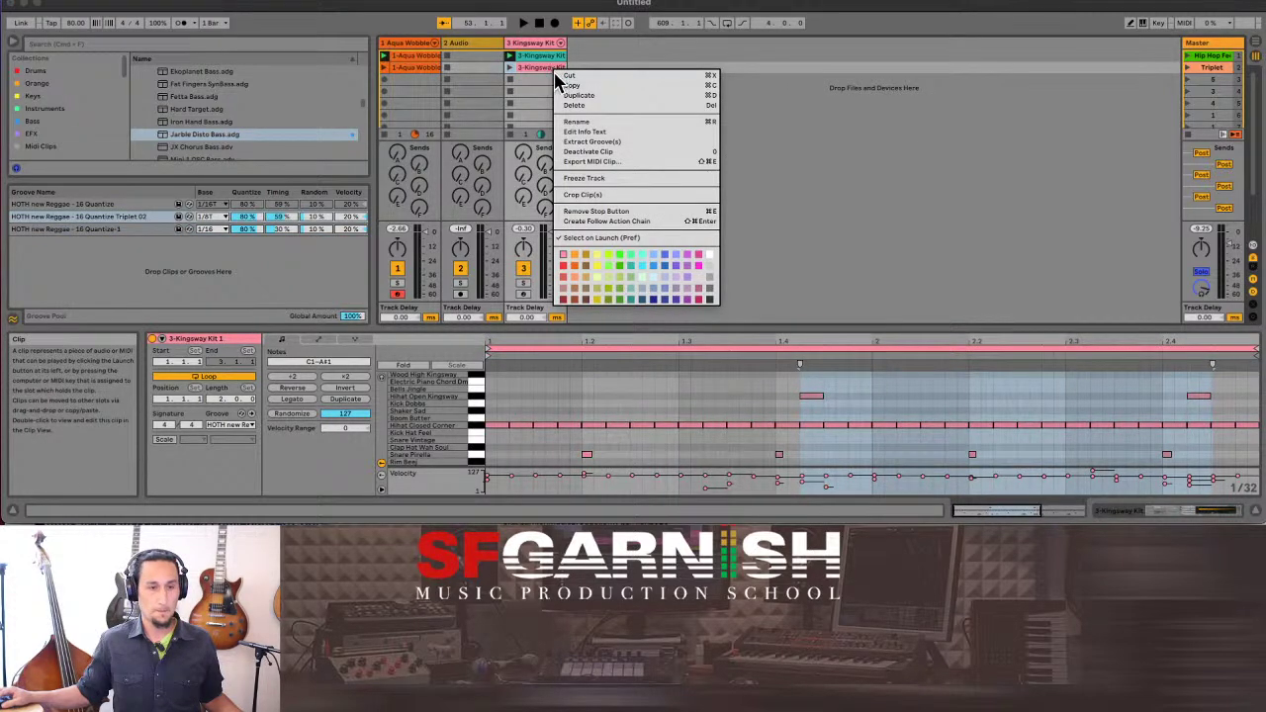
click(579, 285)
click(893, 79)
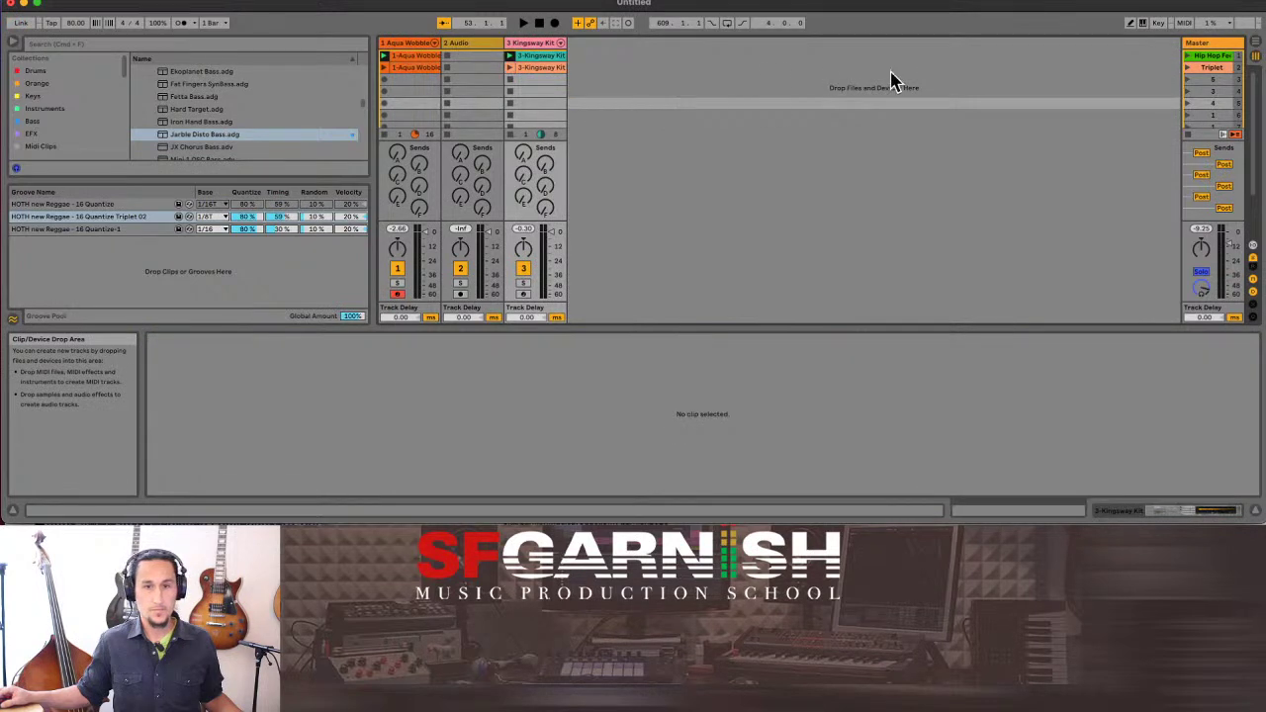
Audition the Hip Hop Feel scene using the pad controller and stop playback.
click(1215, 69)
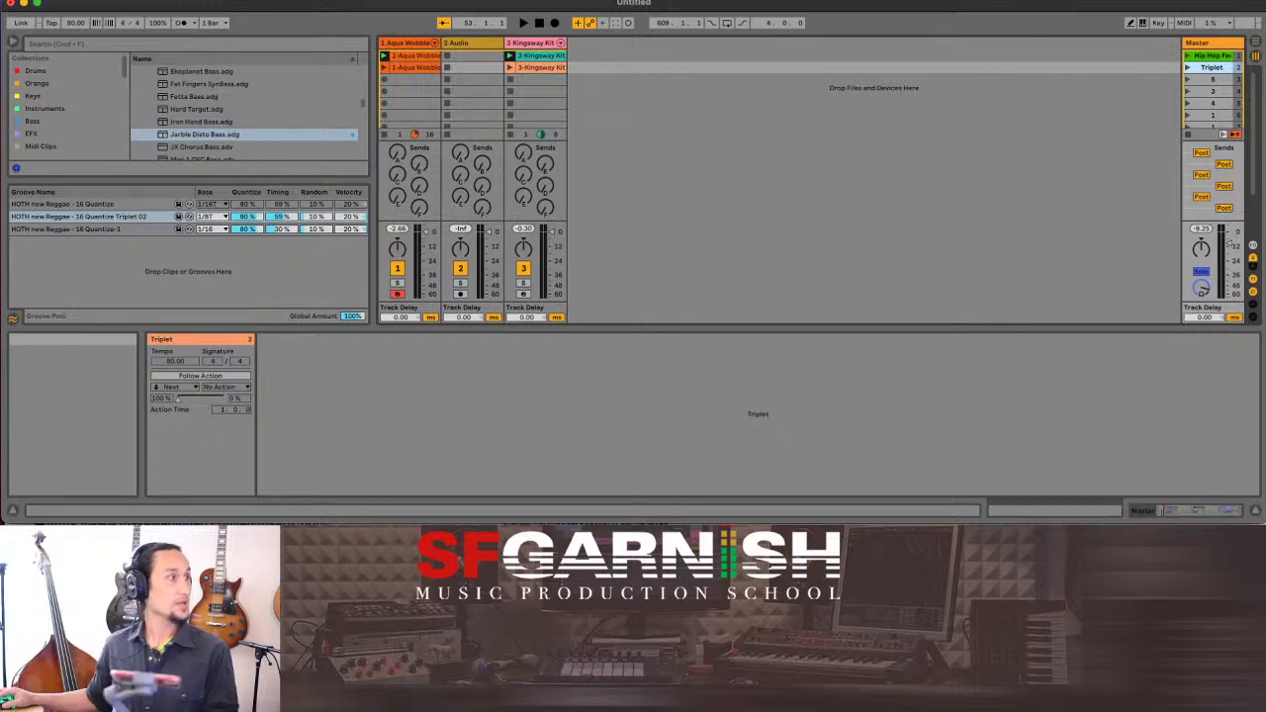
key(super+Tab)
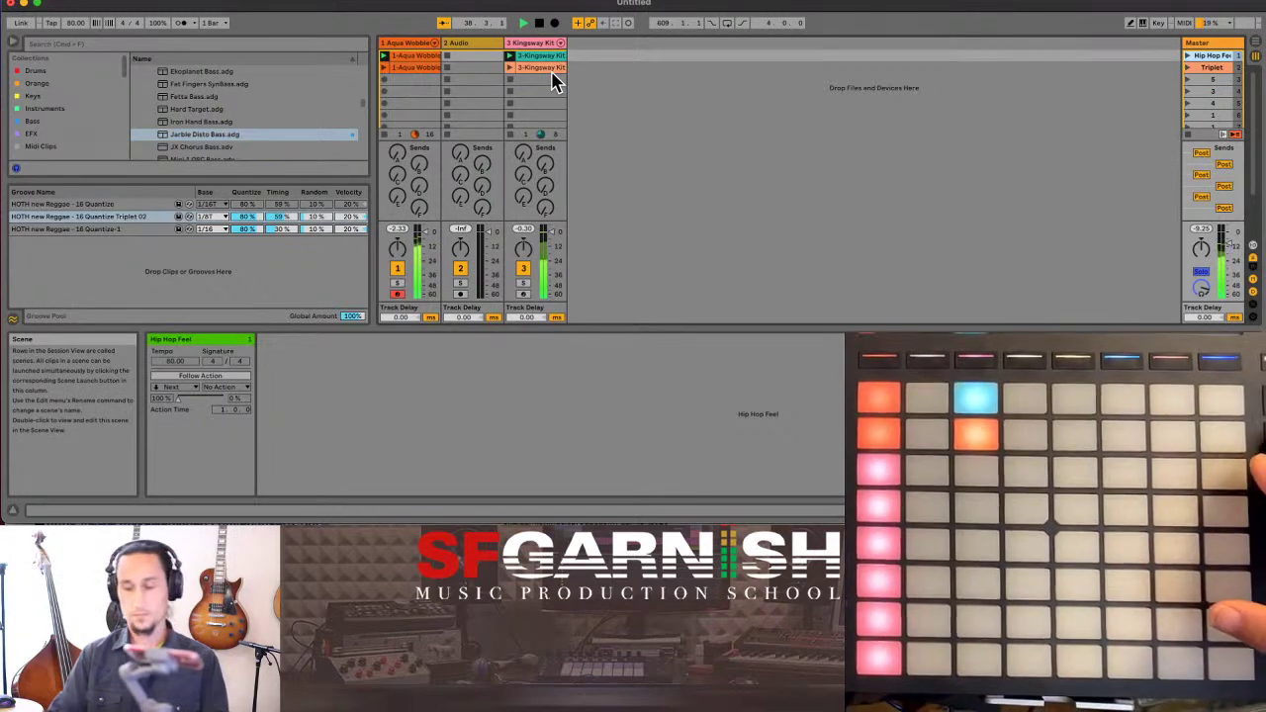
key(space)
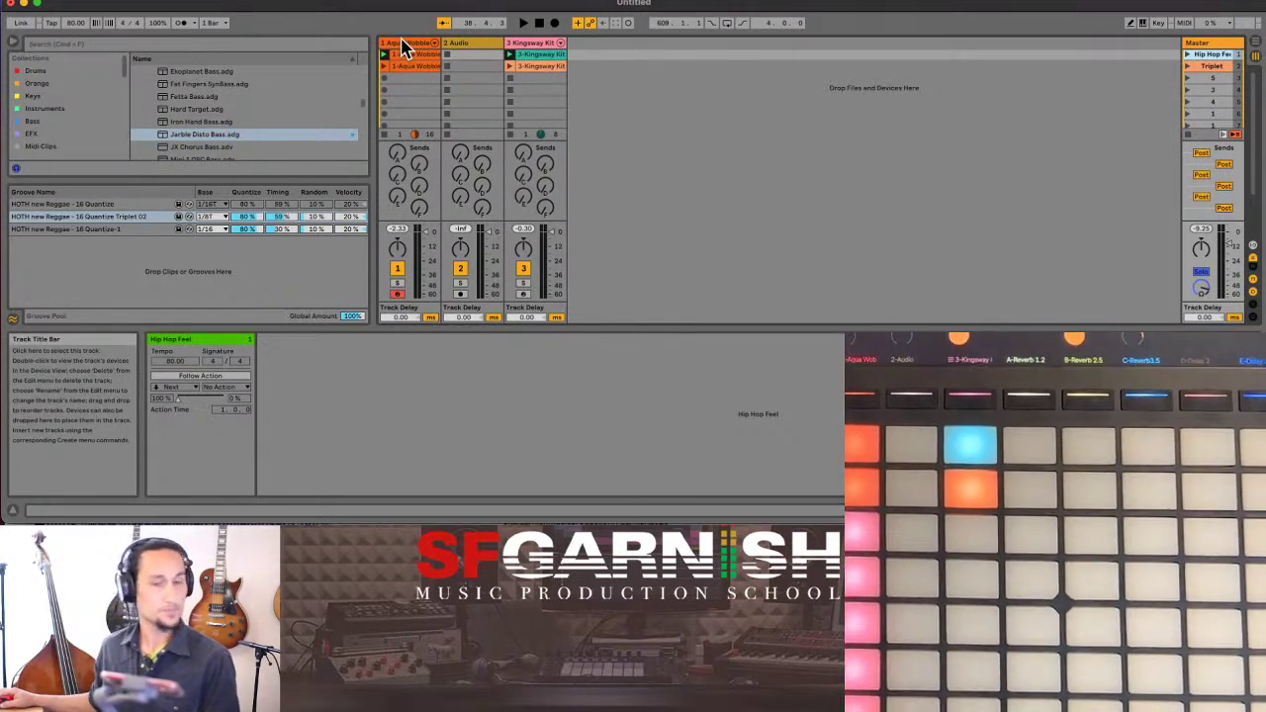
Group the Aqua Wobble, Audio and Kingsway Kit tracks together.
click(404, 49)
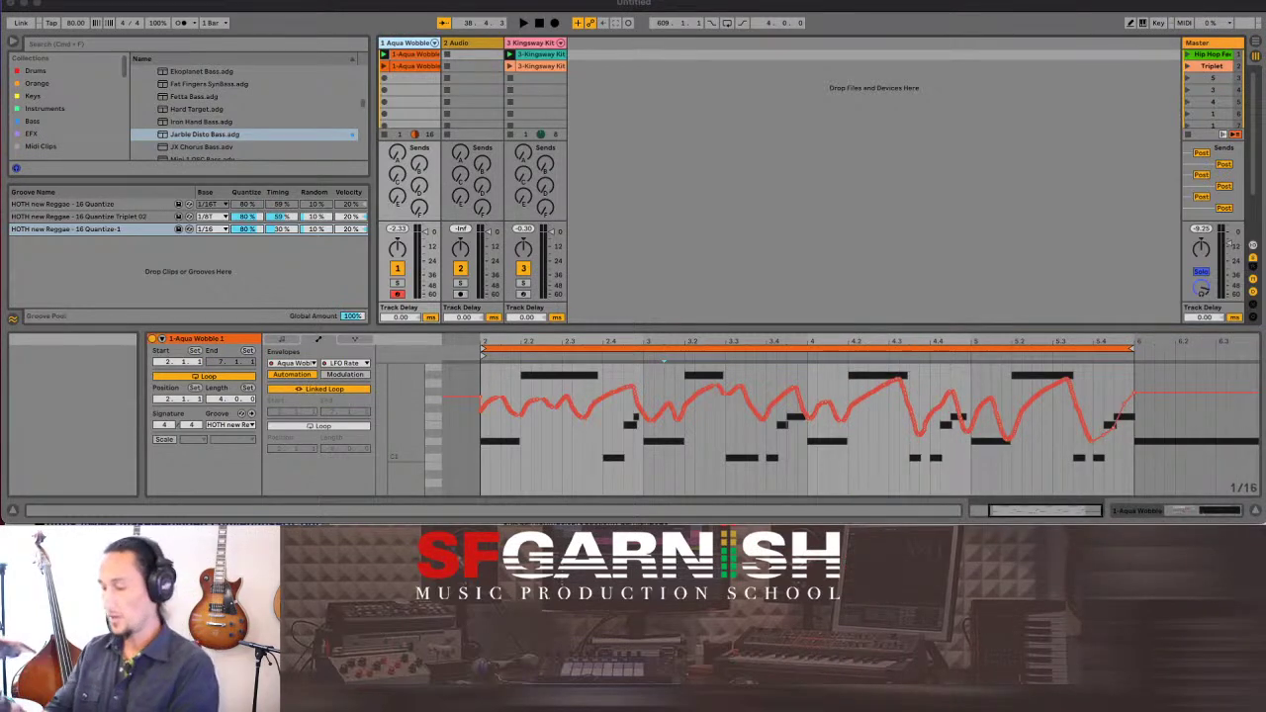
click(529, 49)
click(410, 49)
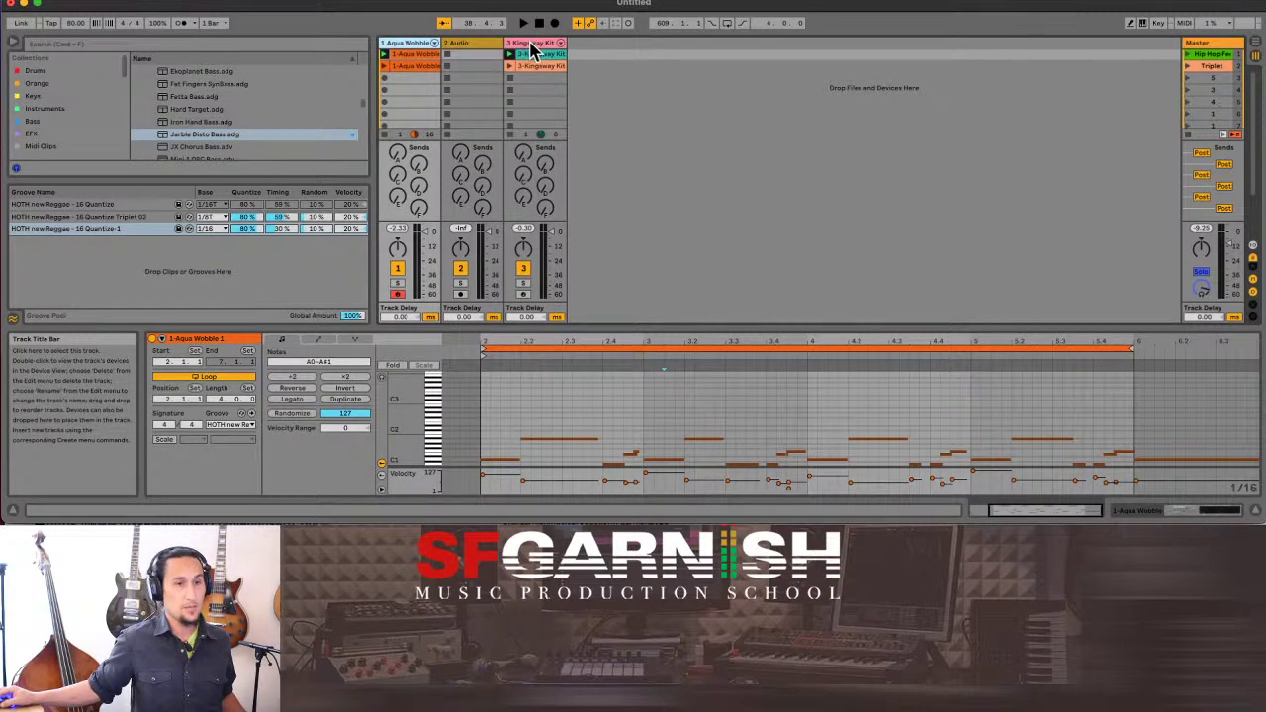
shift+click(541, 55)
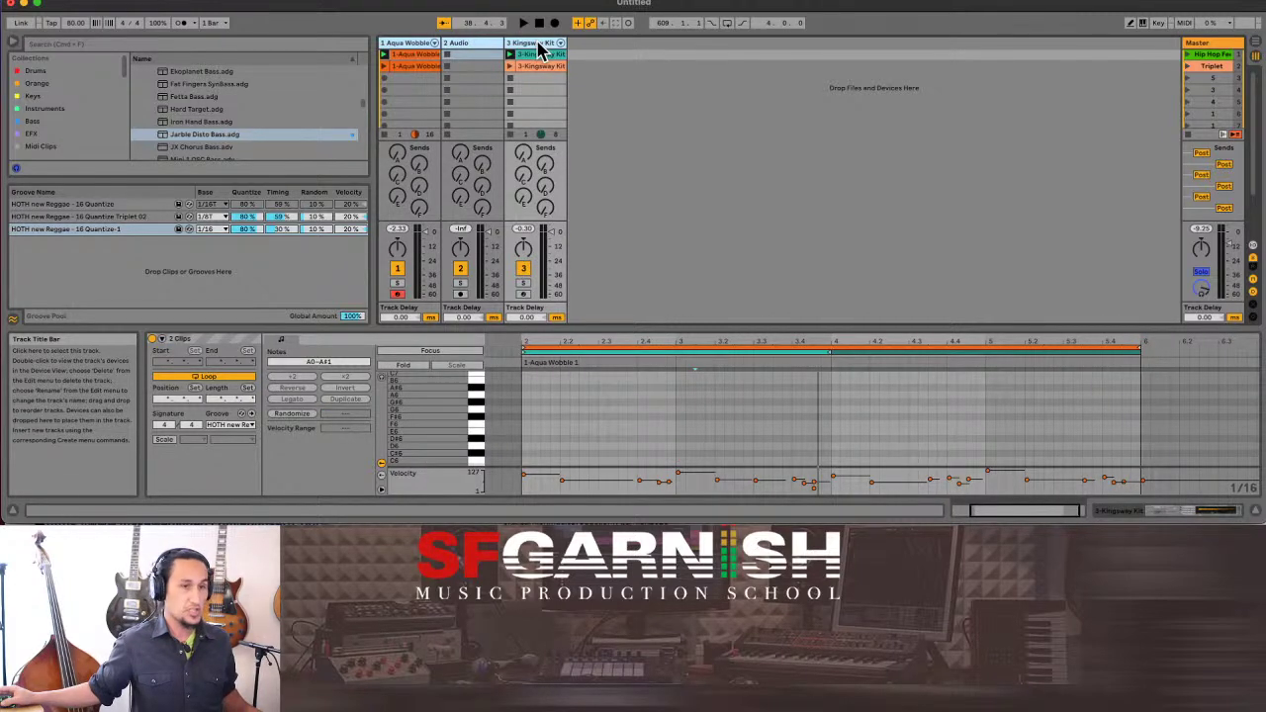
key(super+g)
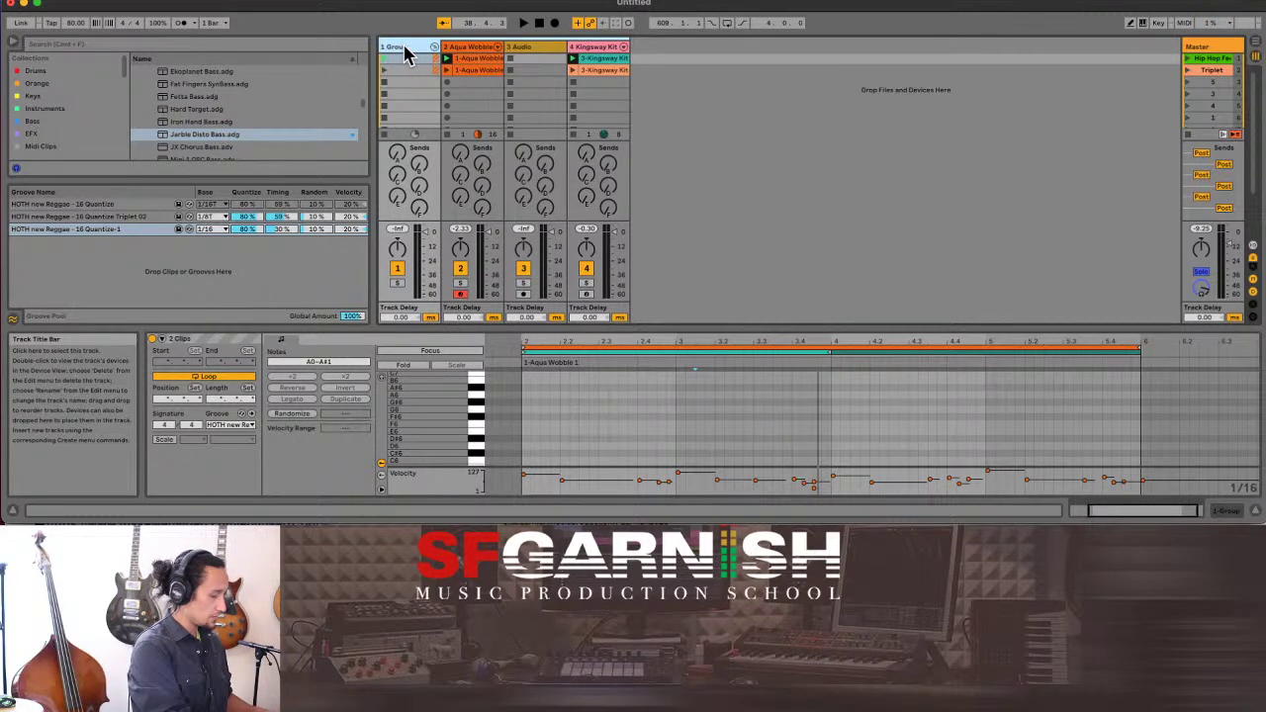
Rename the new group track as ALL FX.
key(super+r)
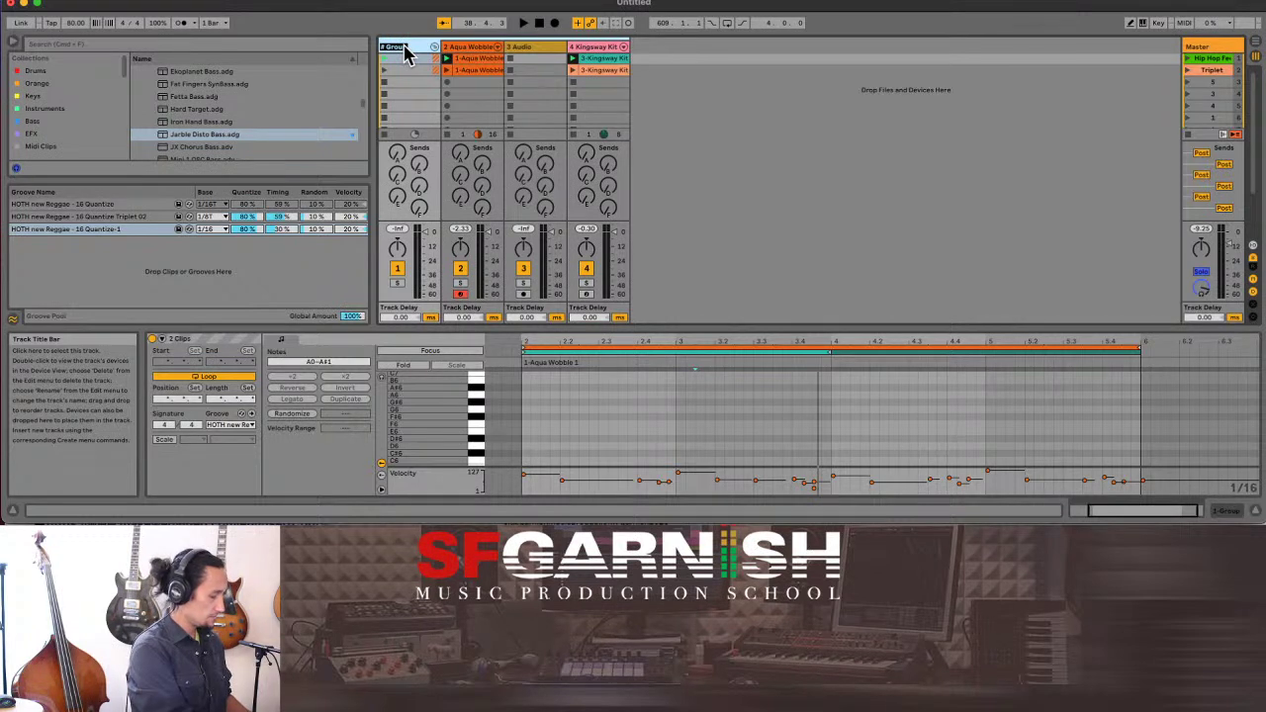
text(ALL FX)
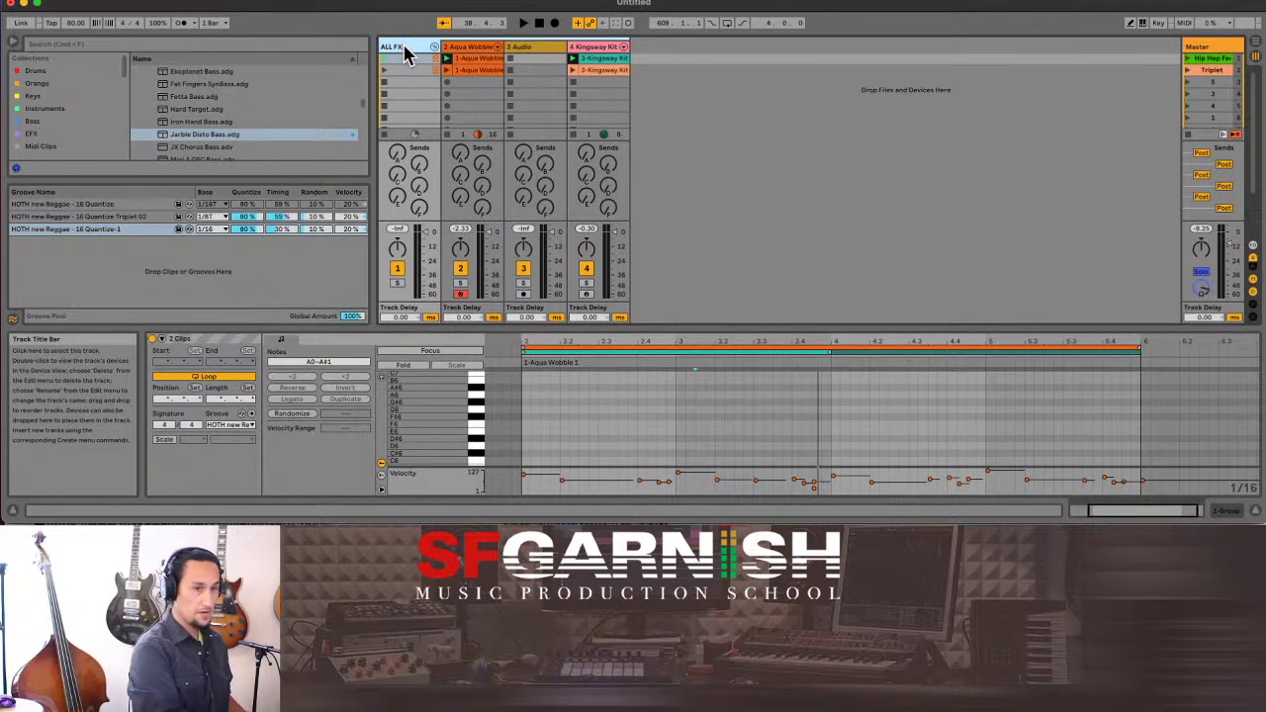
key(Return)
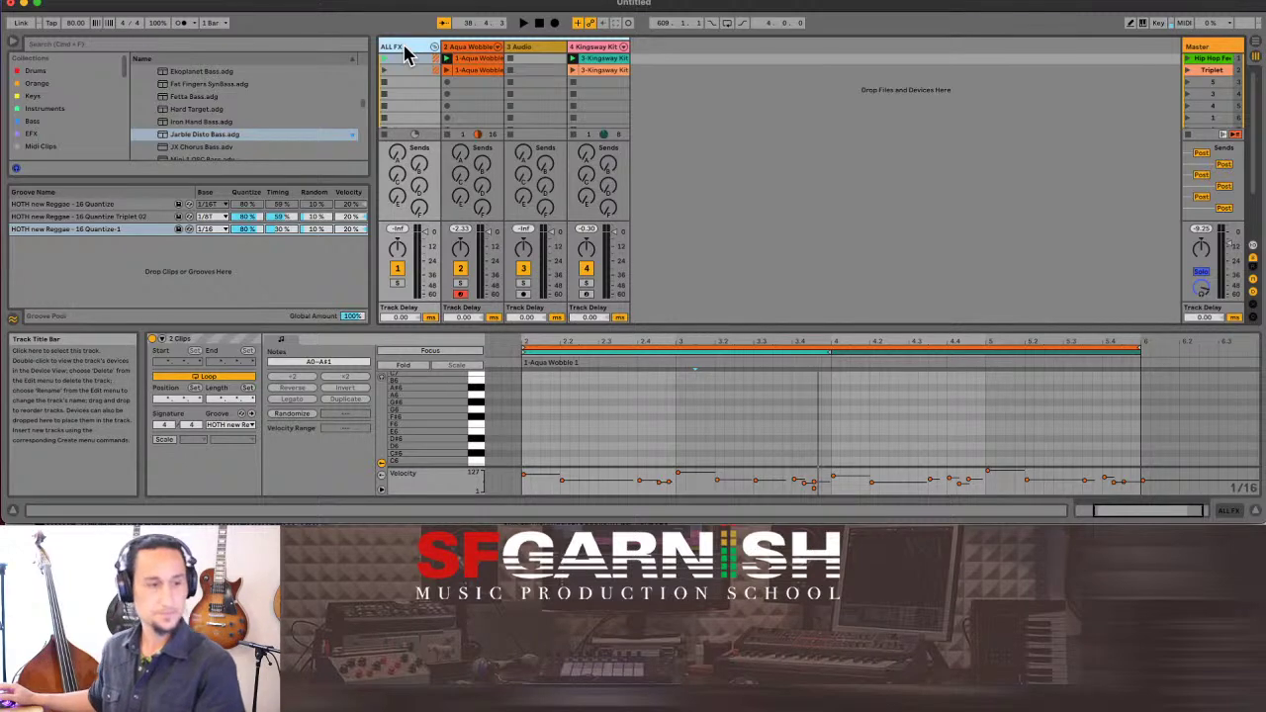
Fold the ALL FX group, open its chain of DJ effects racks, and audition it before stopping playback.
key(minus)
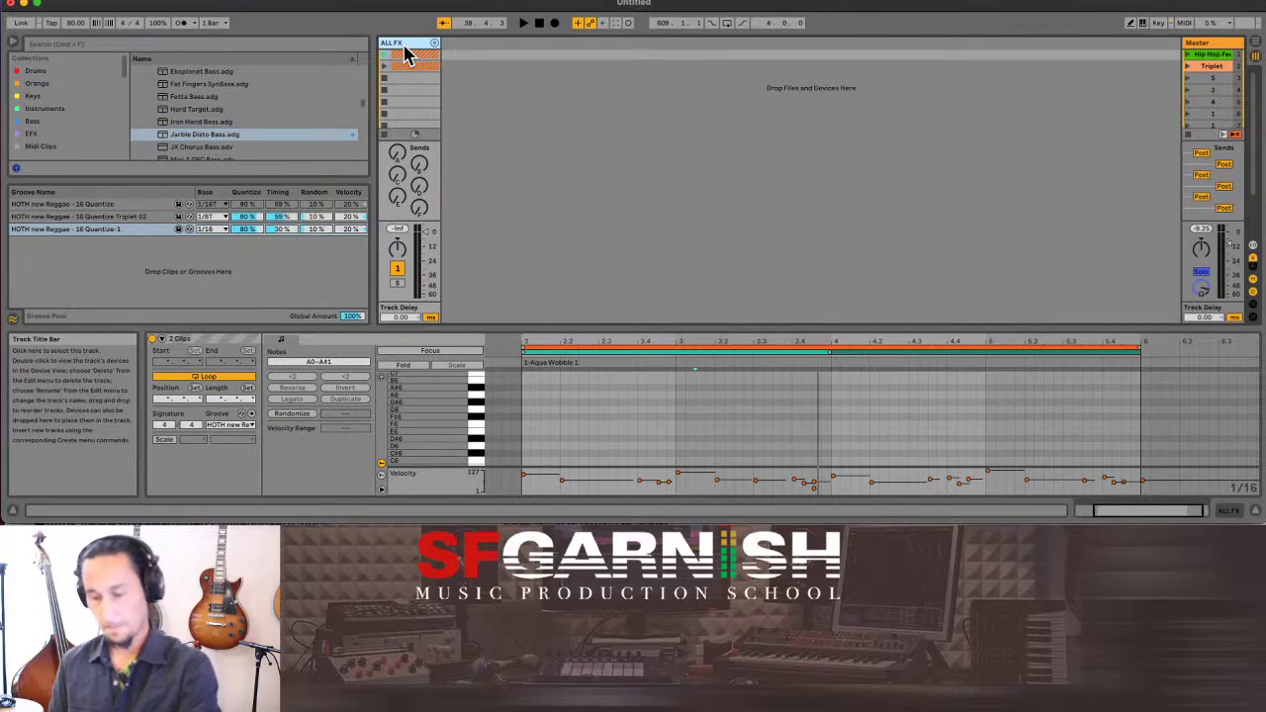
double_click(400, 45)
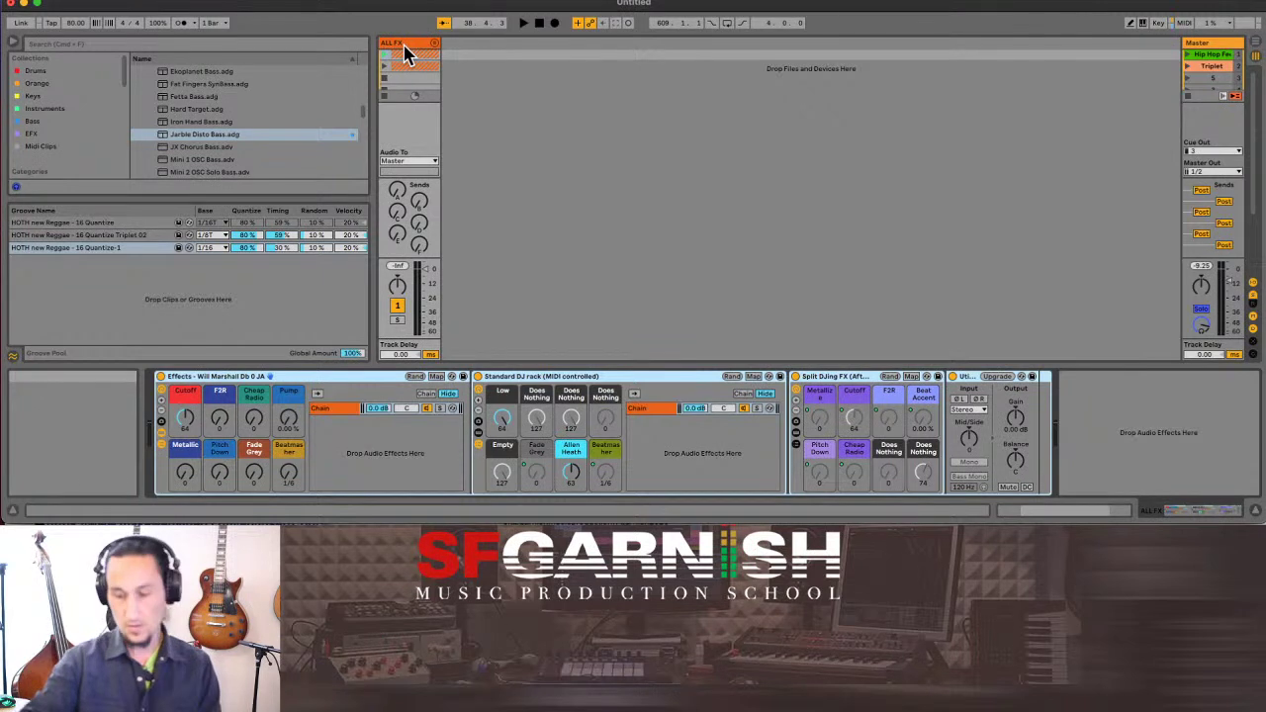
key(space)
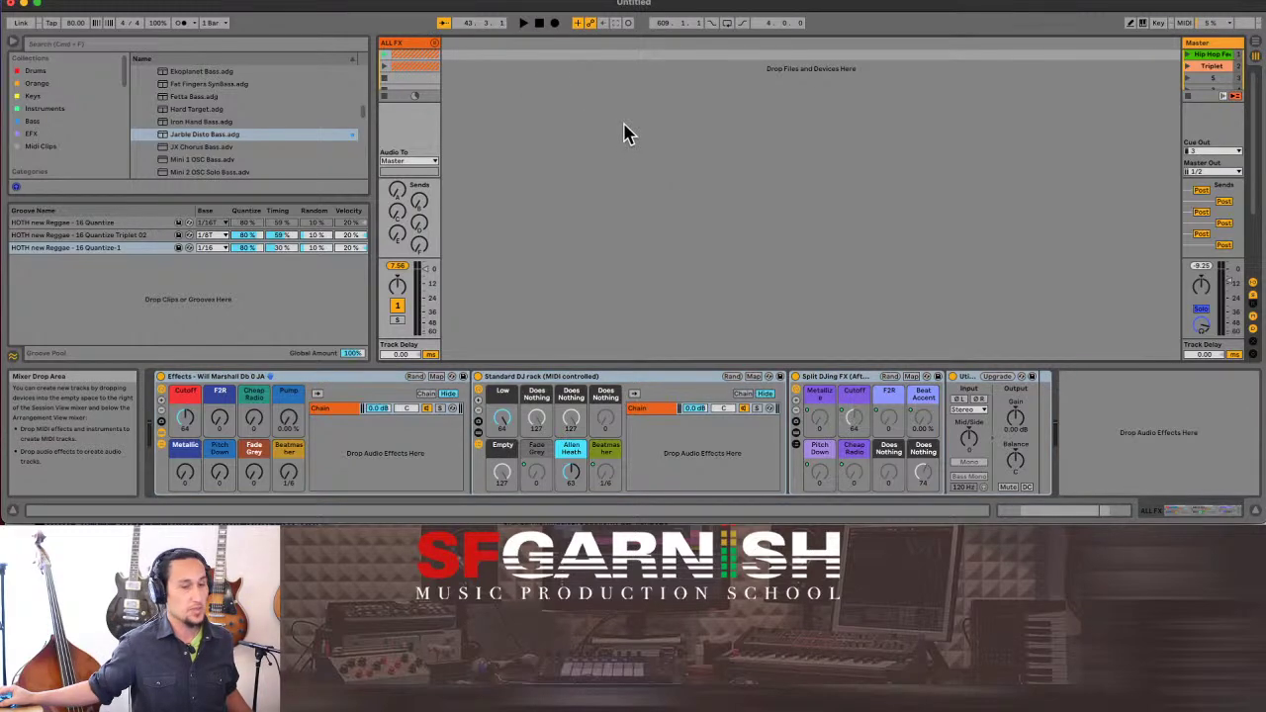
Hide the browser in both Session and Arrangement views and unfold the ALL FX group in the arrangement.
key(Tab)
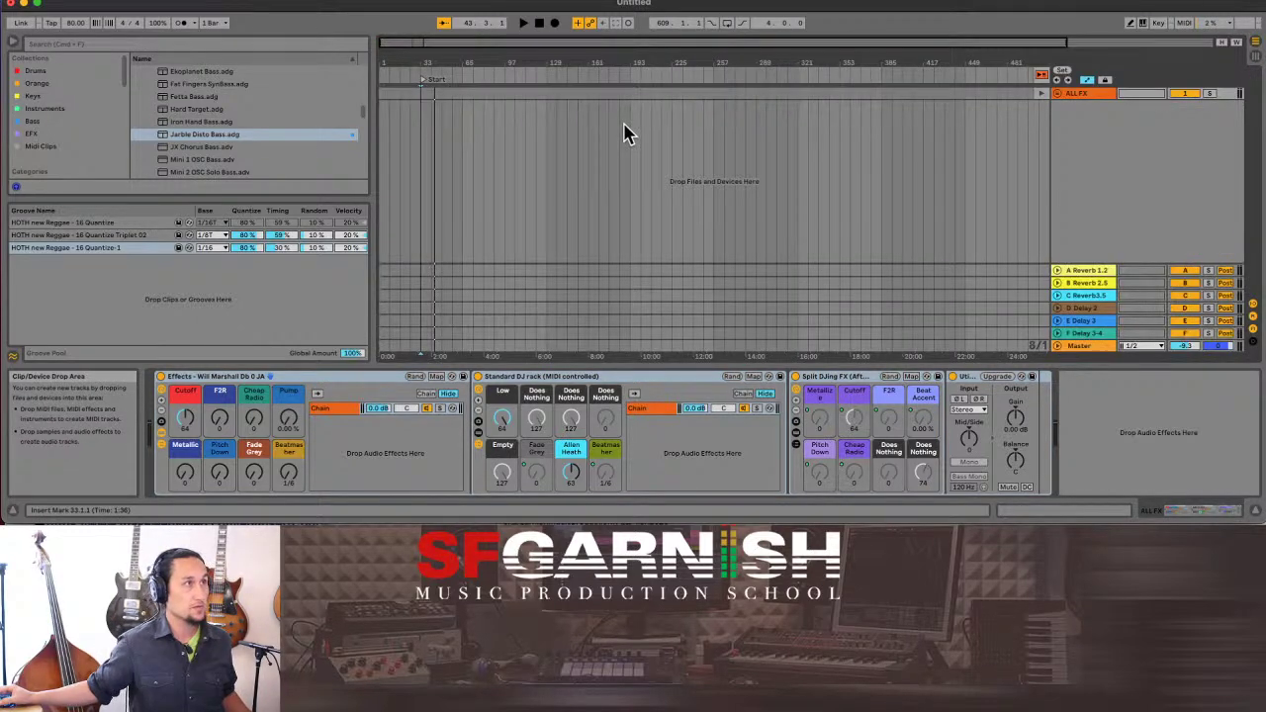
key(Tab)
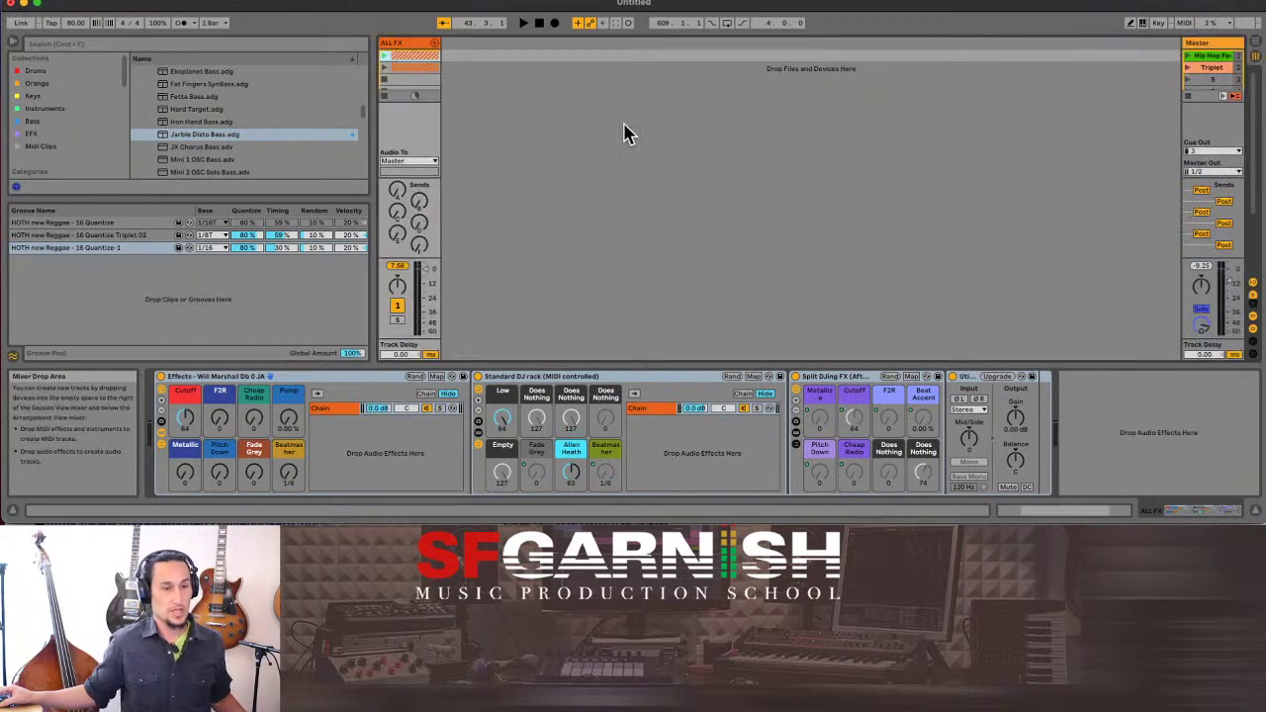
key(Tab)
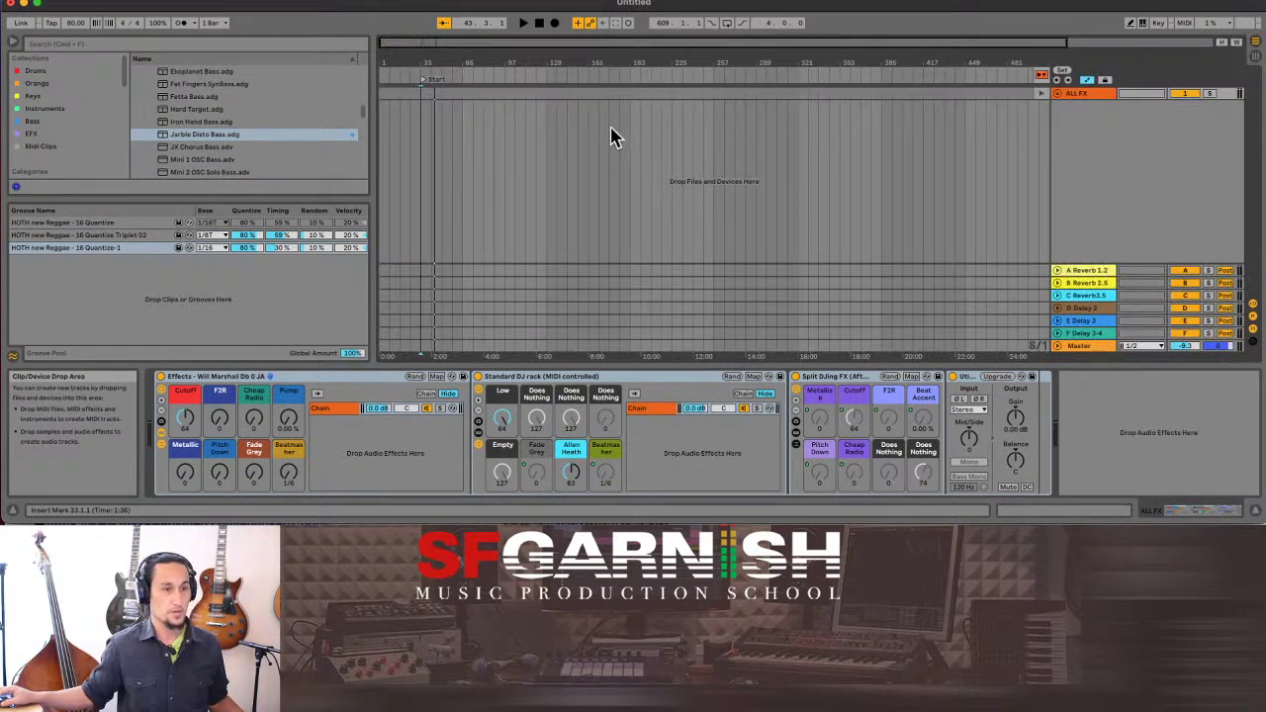
click(14, 44)
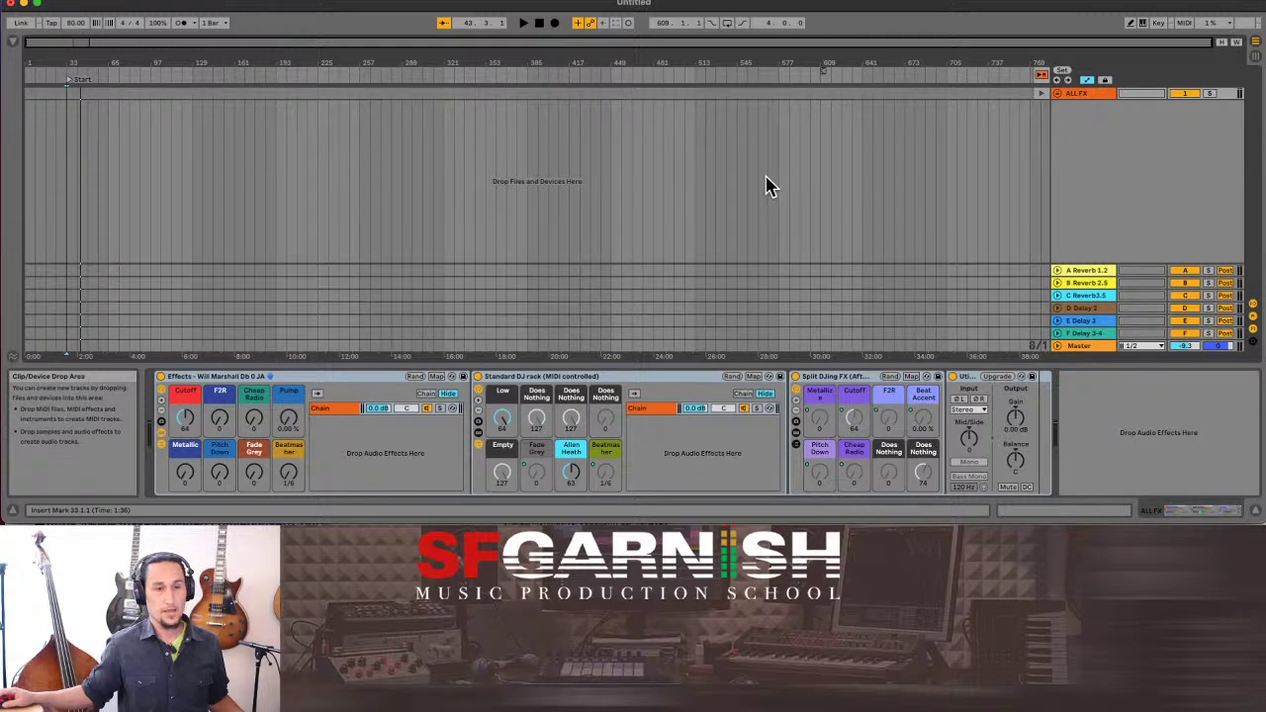
click(1058, 93)
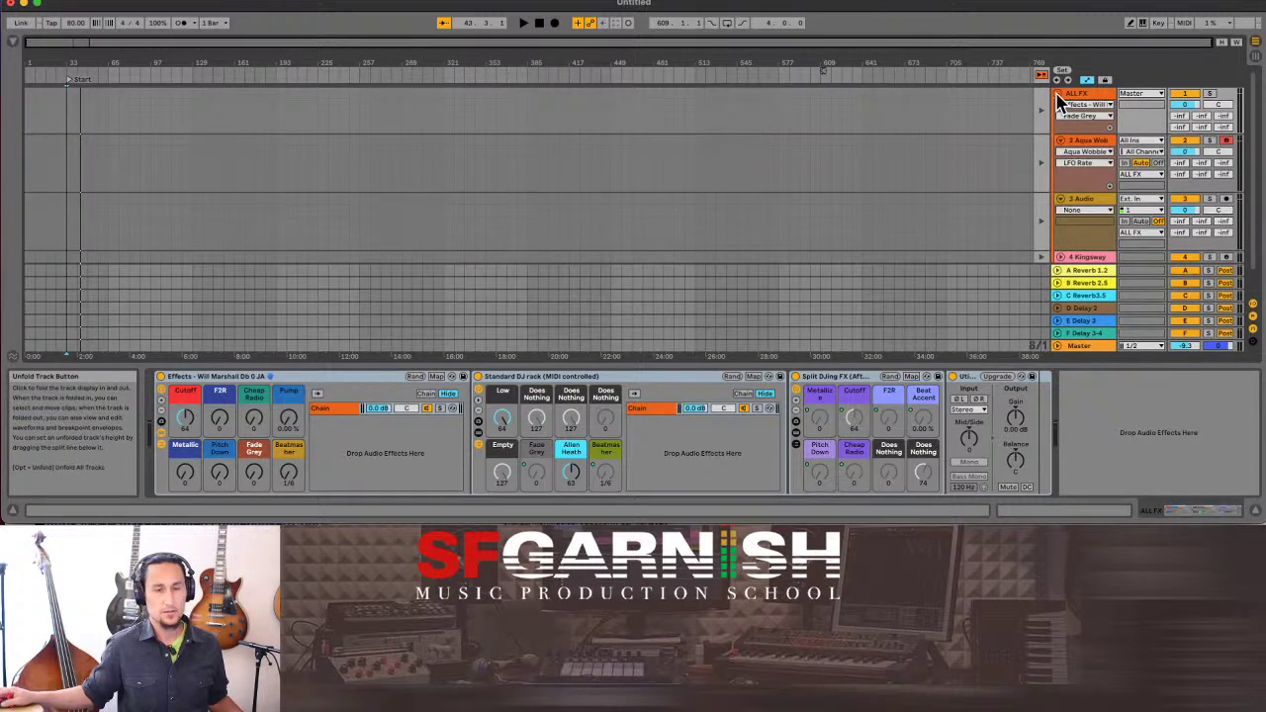
scroll(883, 200, down, 1)
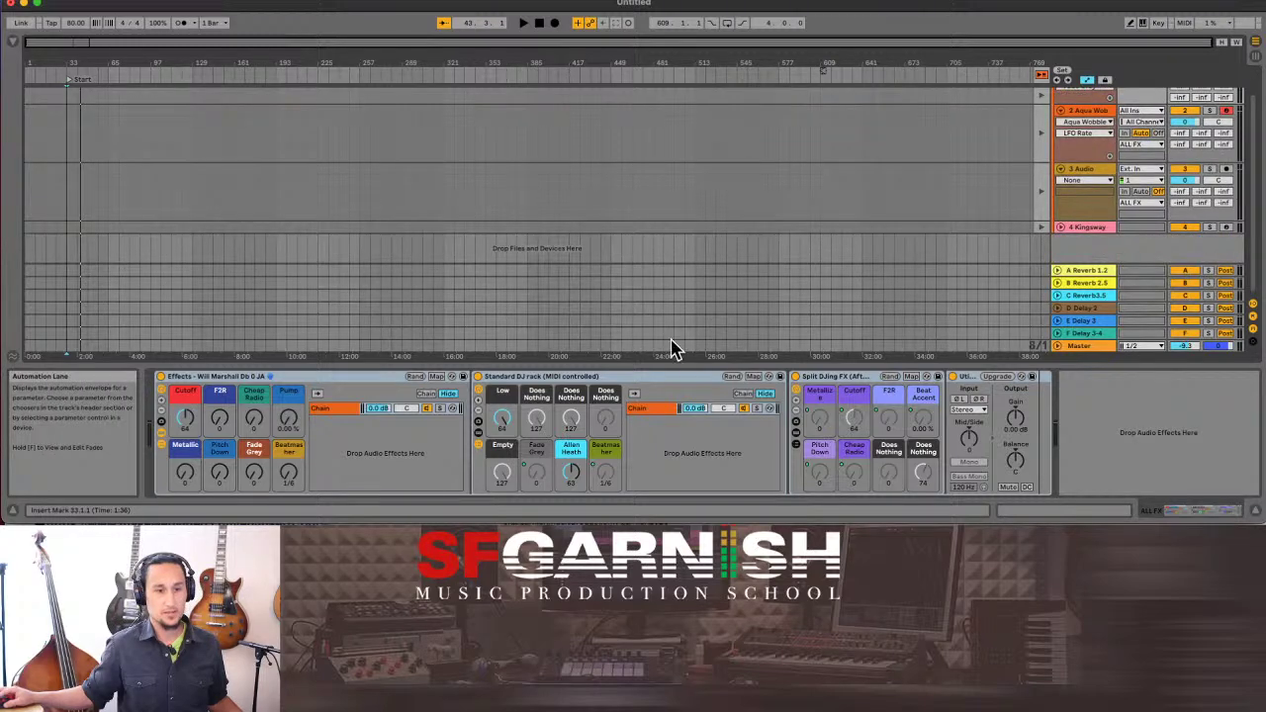
key(Tab)
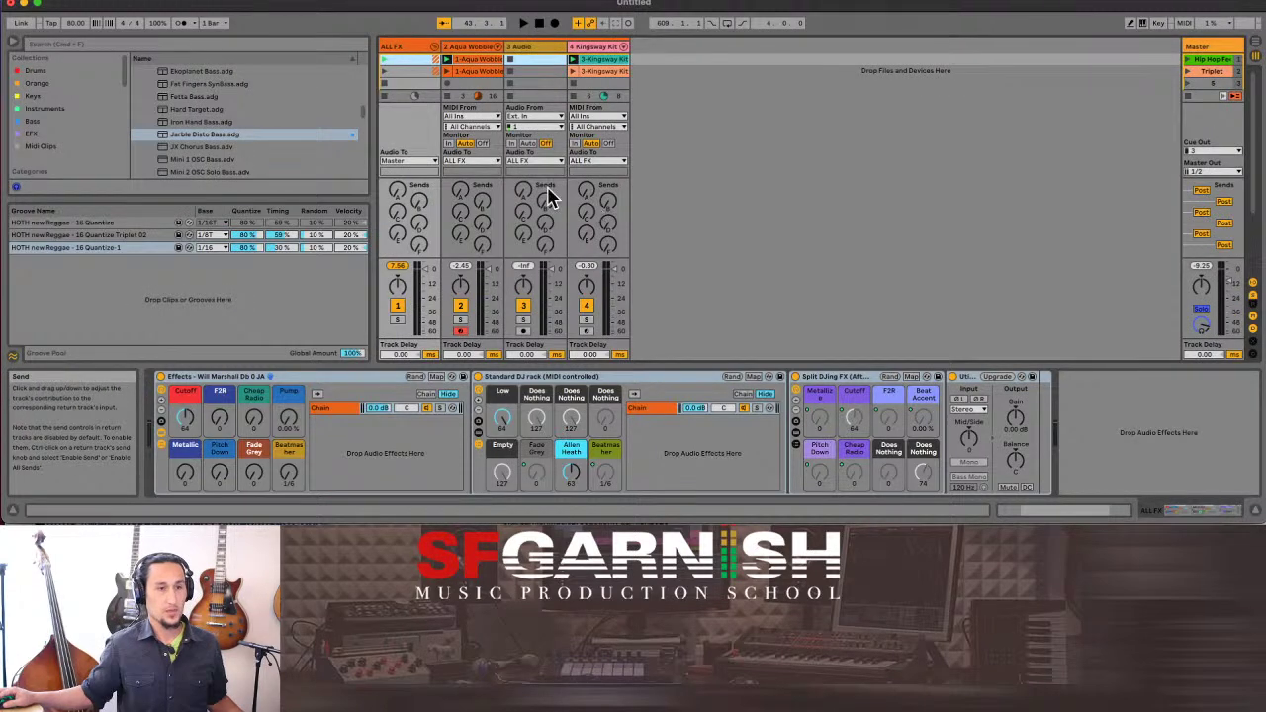
click(13, 46)
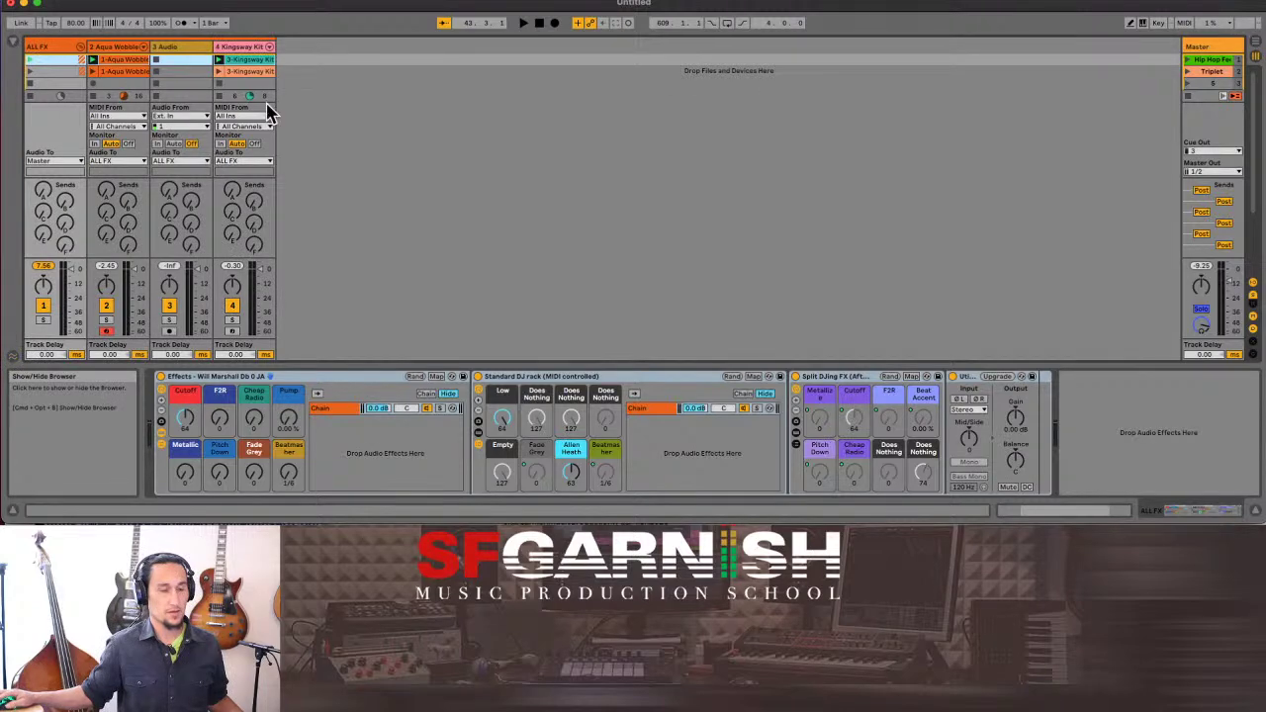
key(Tab)
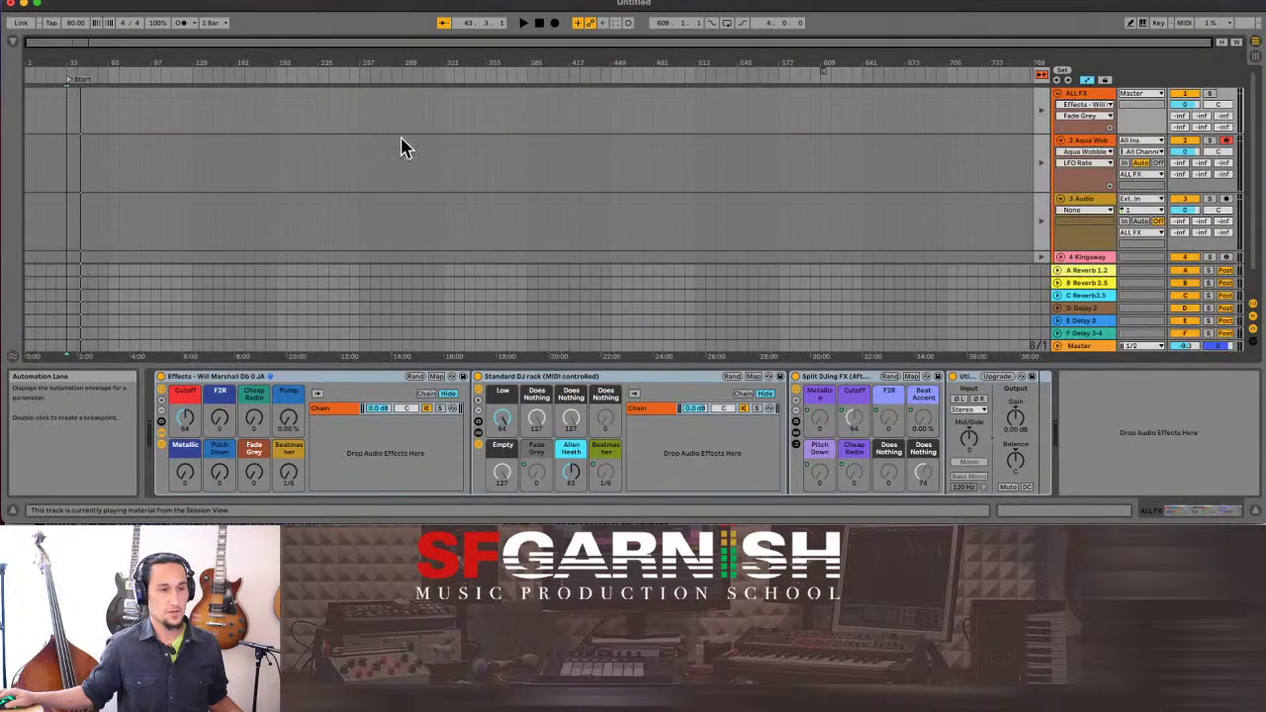
Record about eight bars of the playing session clips and effect moves into the arrangement, starting at bar 33.
click(68, 114)
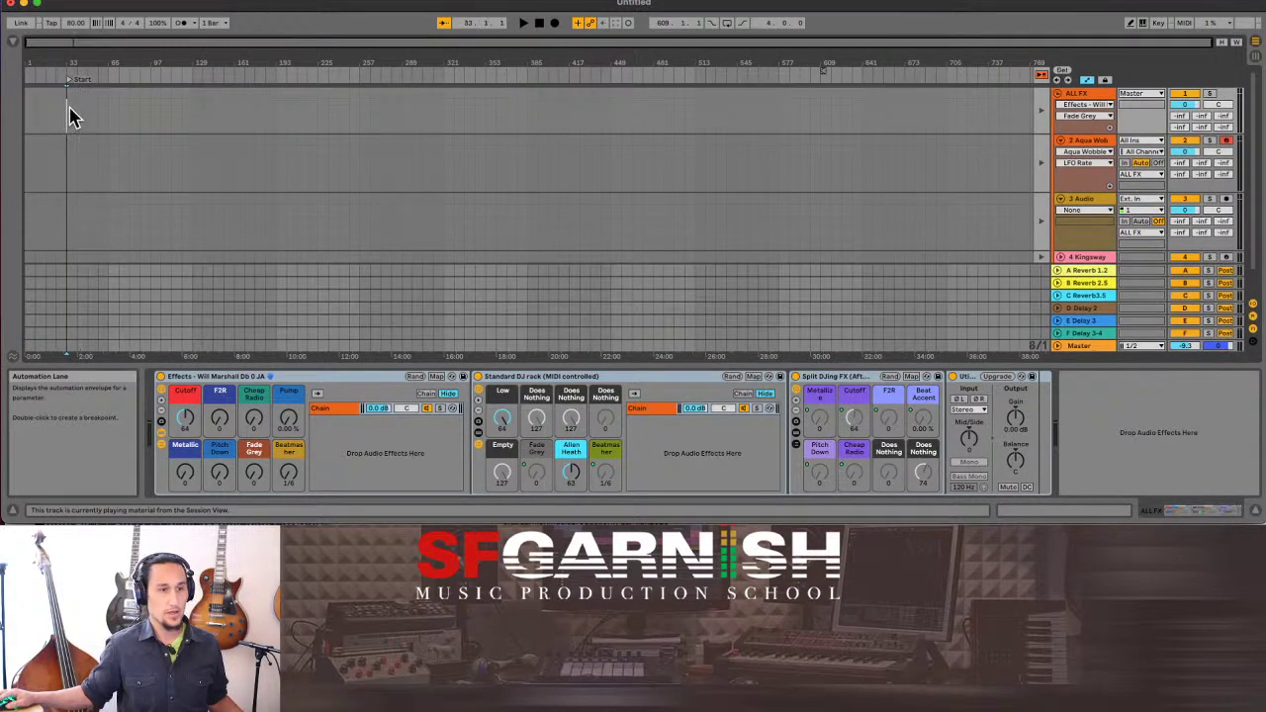
click(556, 25)
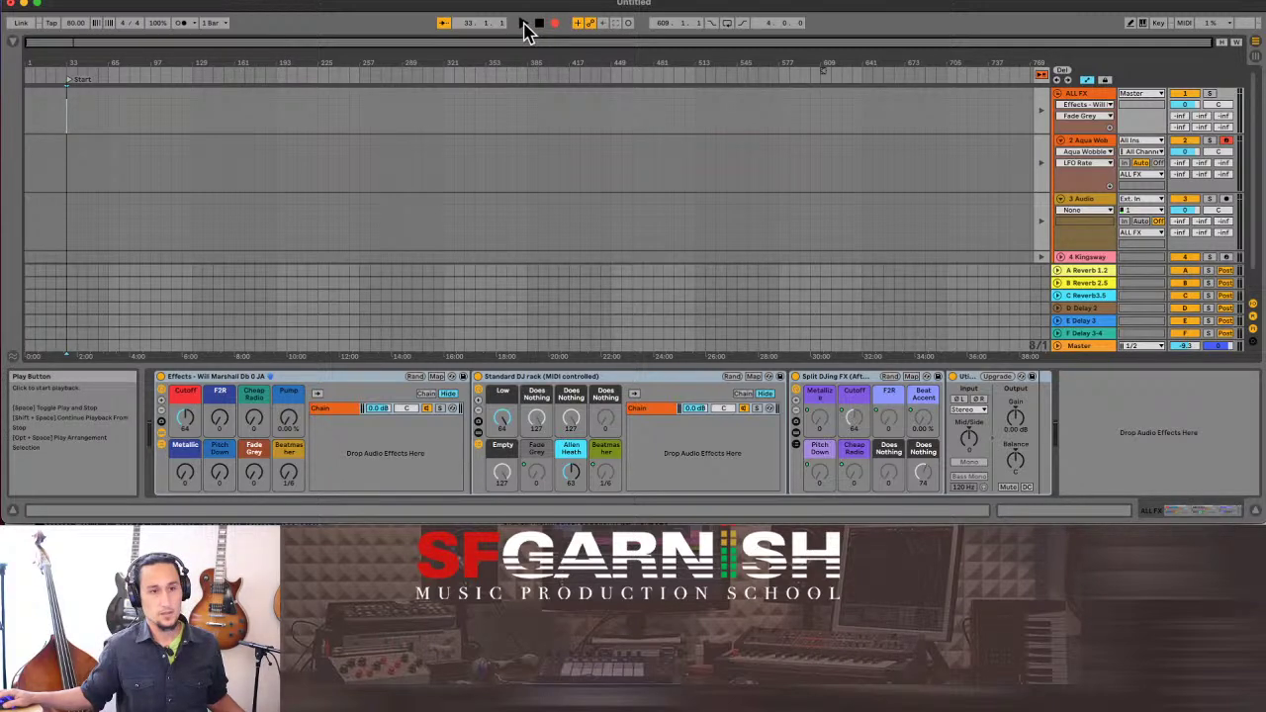
click(525, 24)
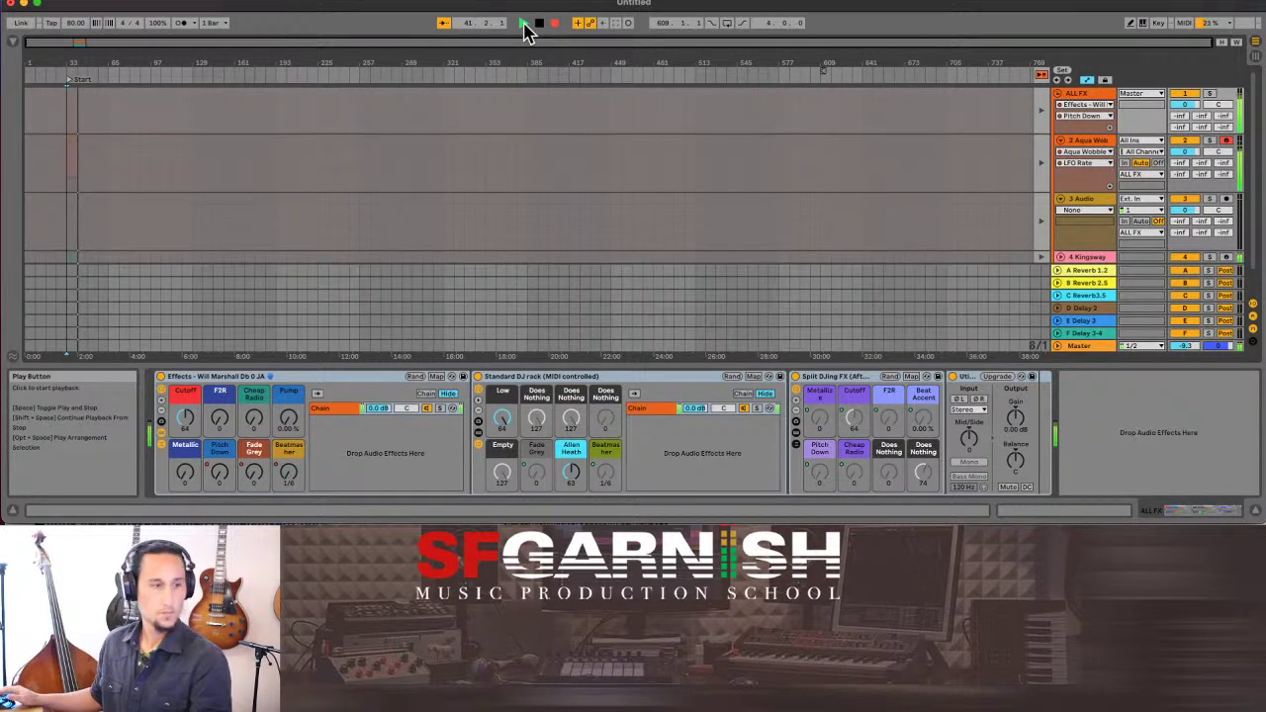
key(space)
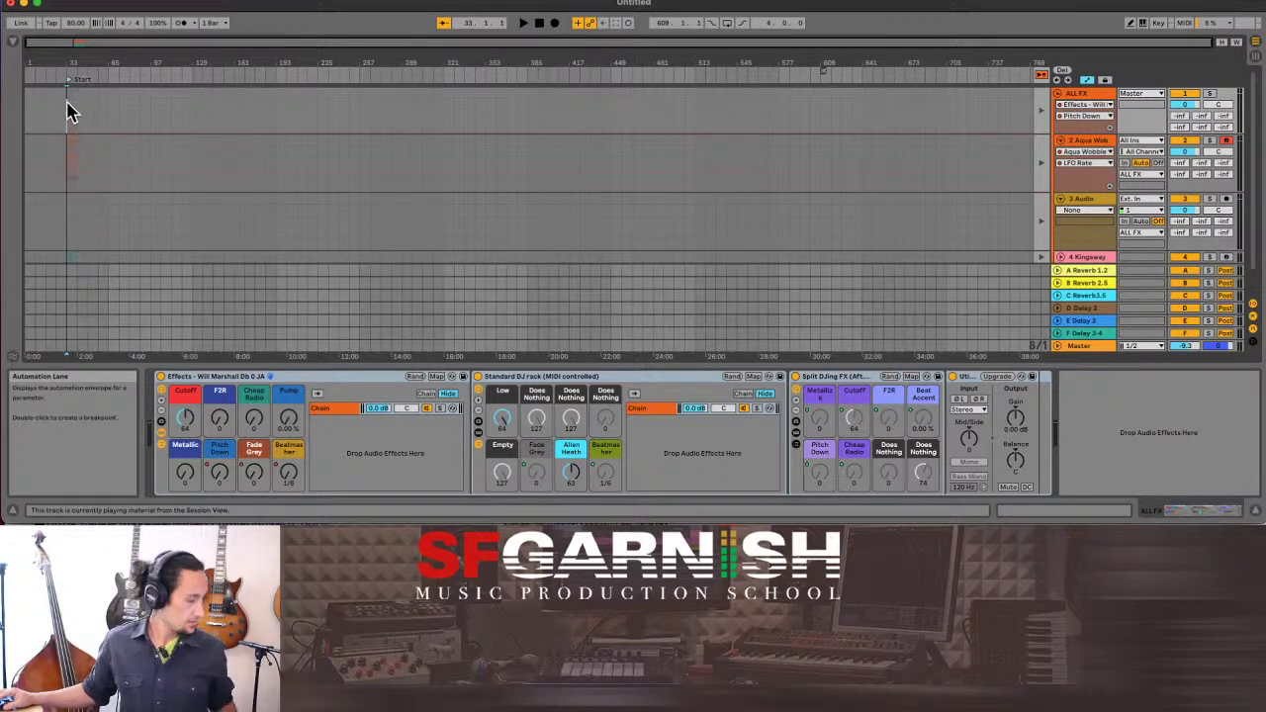
Switch all tracks back to arrangement playback to activate the recorded clips and automation from bar 33.
scroll(68, 103, up, 10)
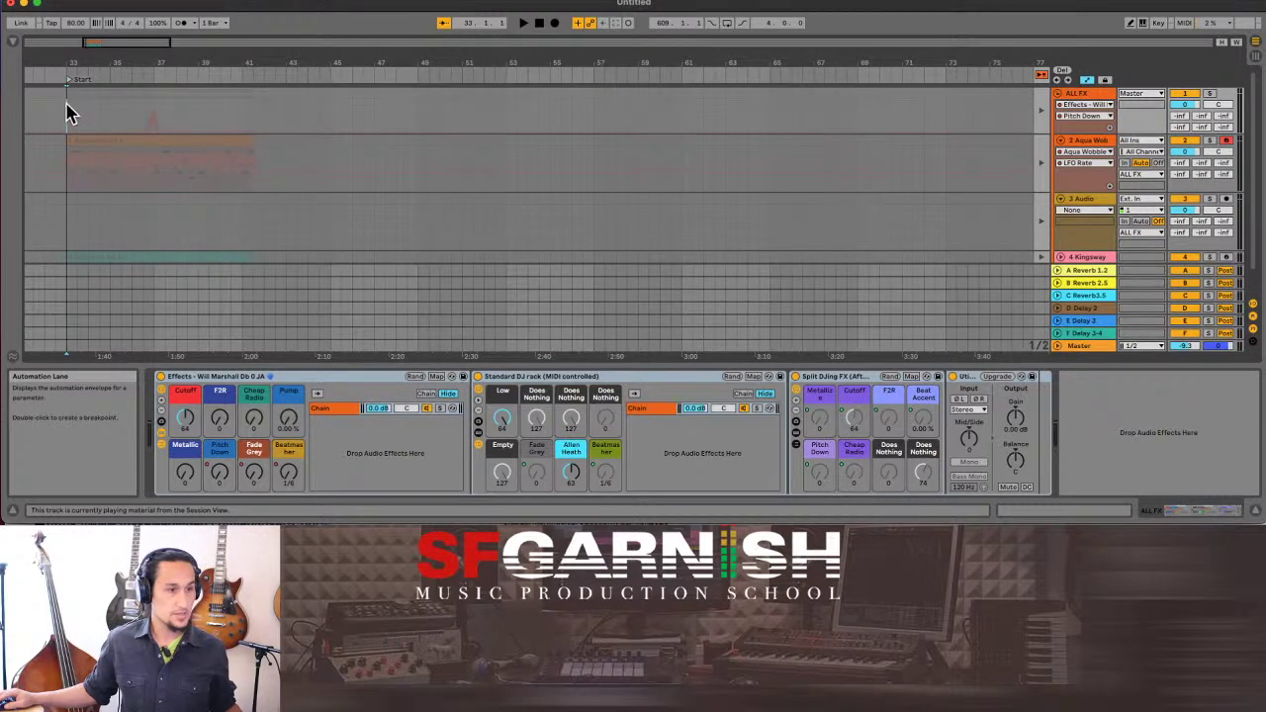
scroll(68, 109, up, 4)
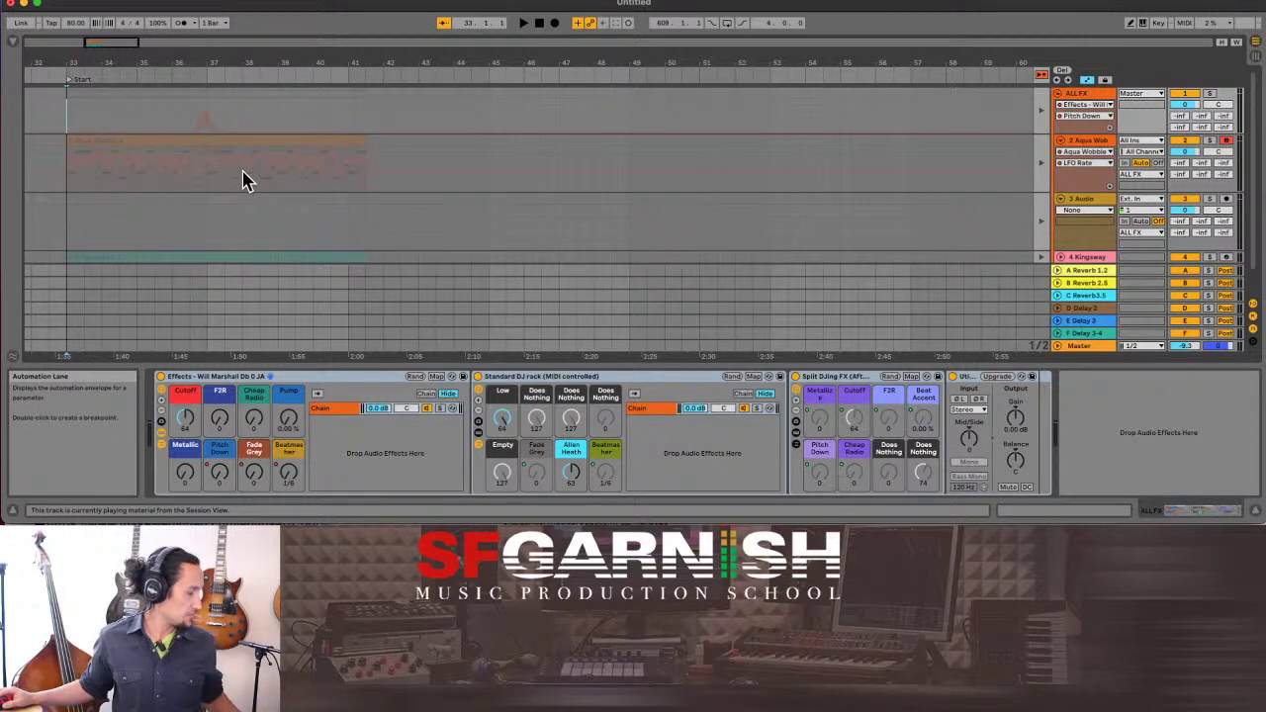
key(Tab)
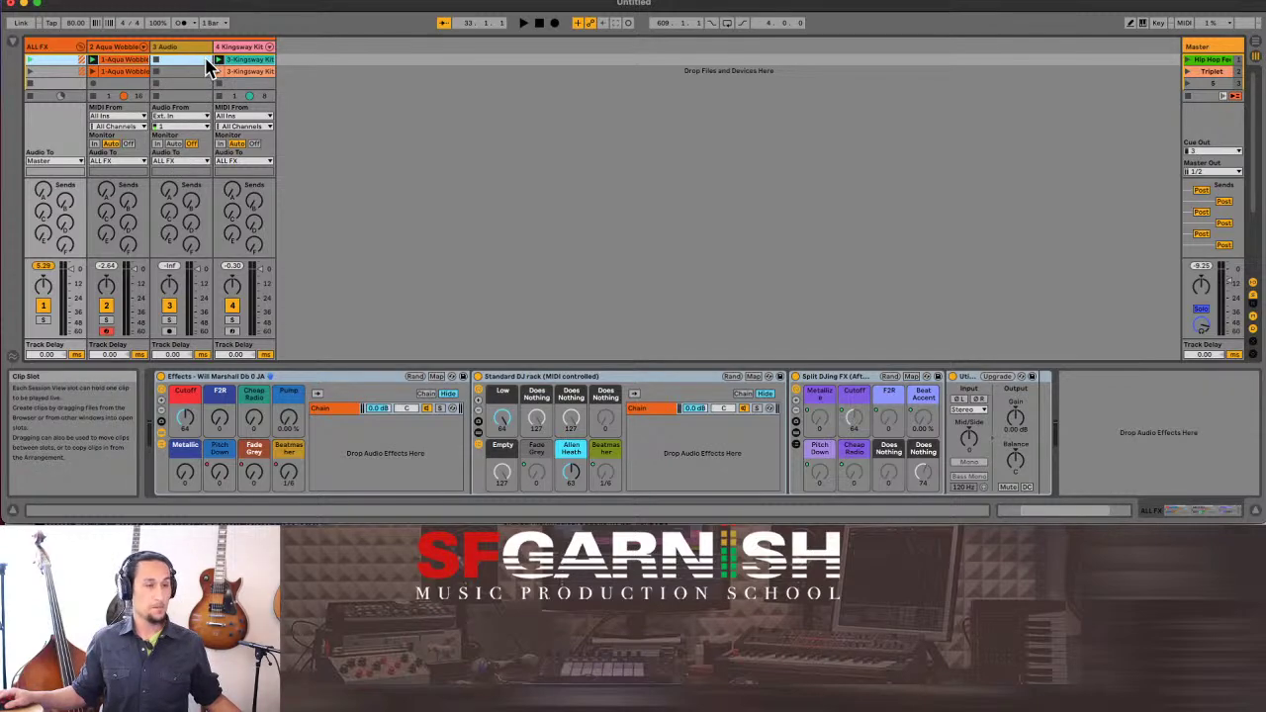
key(Tab)
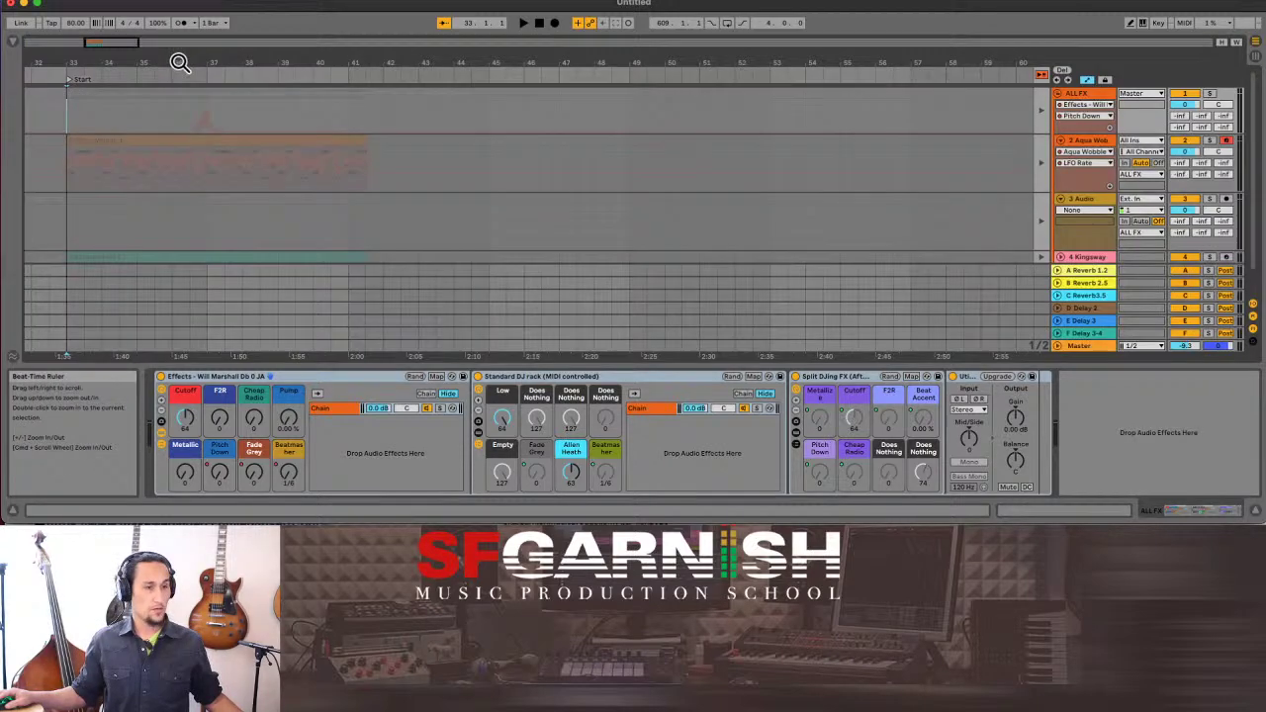
click(1043, 77)
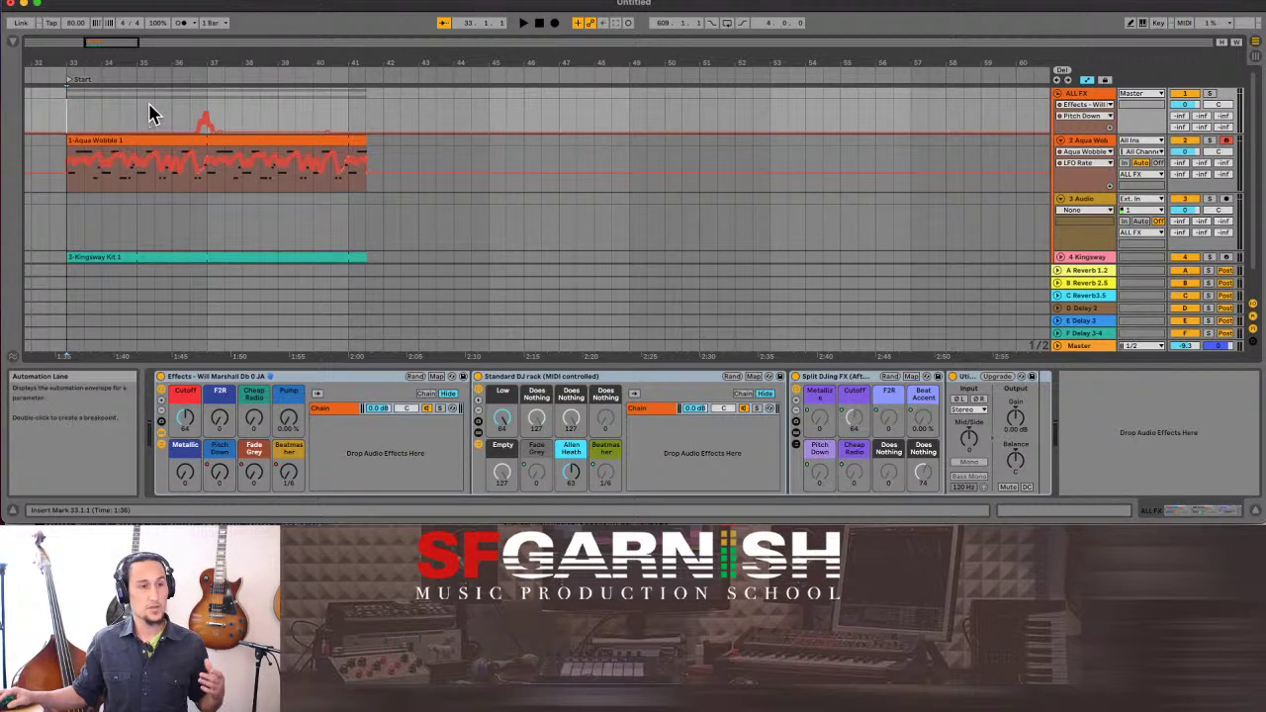
Play the recorded arrangement from bar 33 to about bar 40 and examine the Pitch Down automation recorded on ALL FX.
click(62, 118)
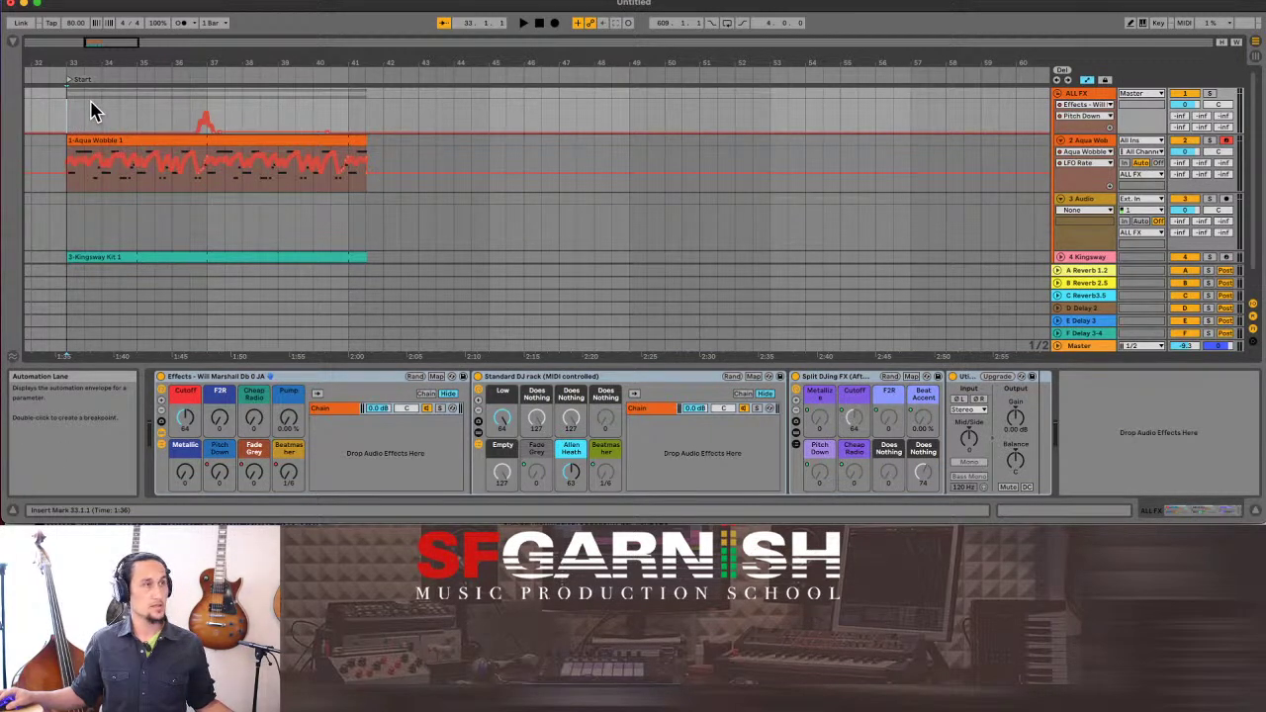
key(space)
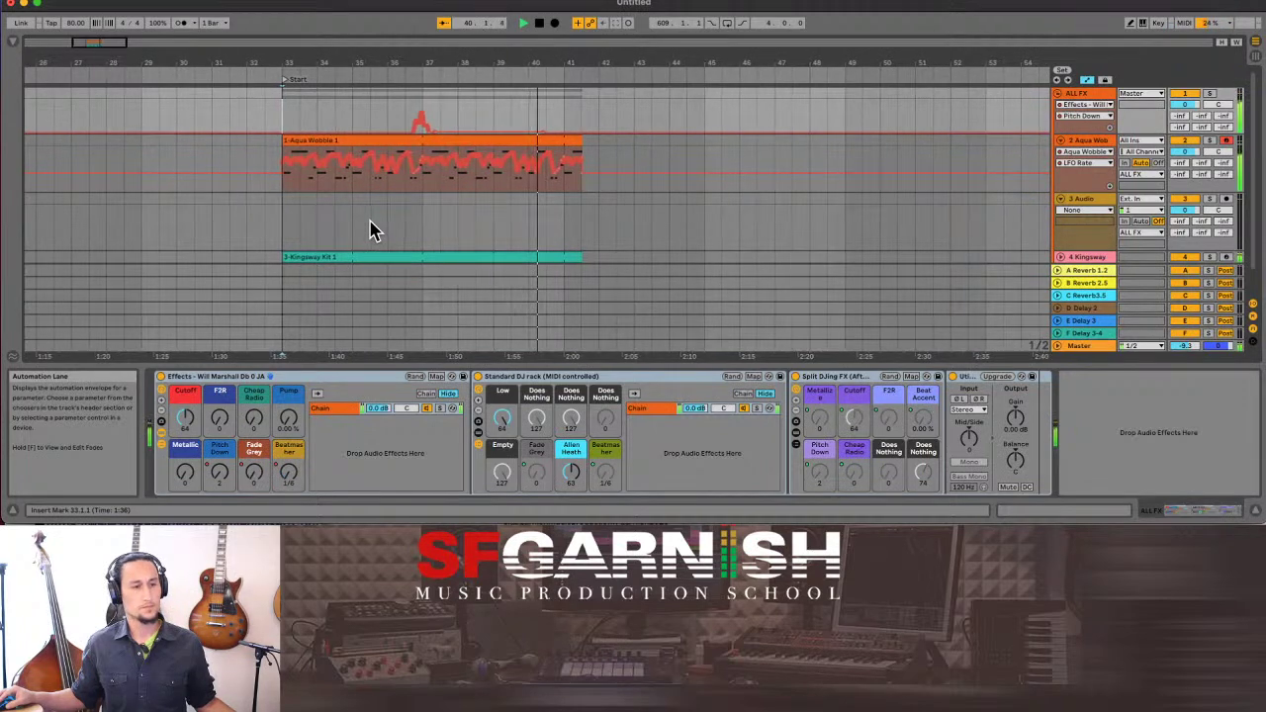
key(space)
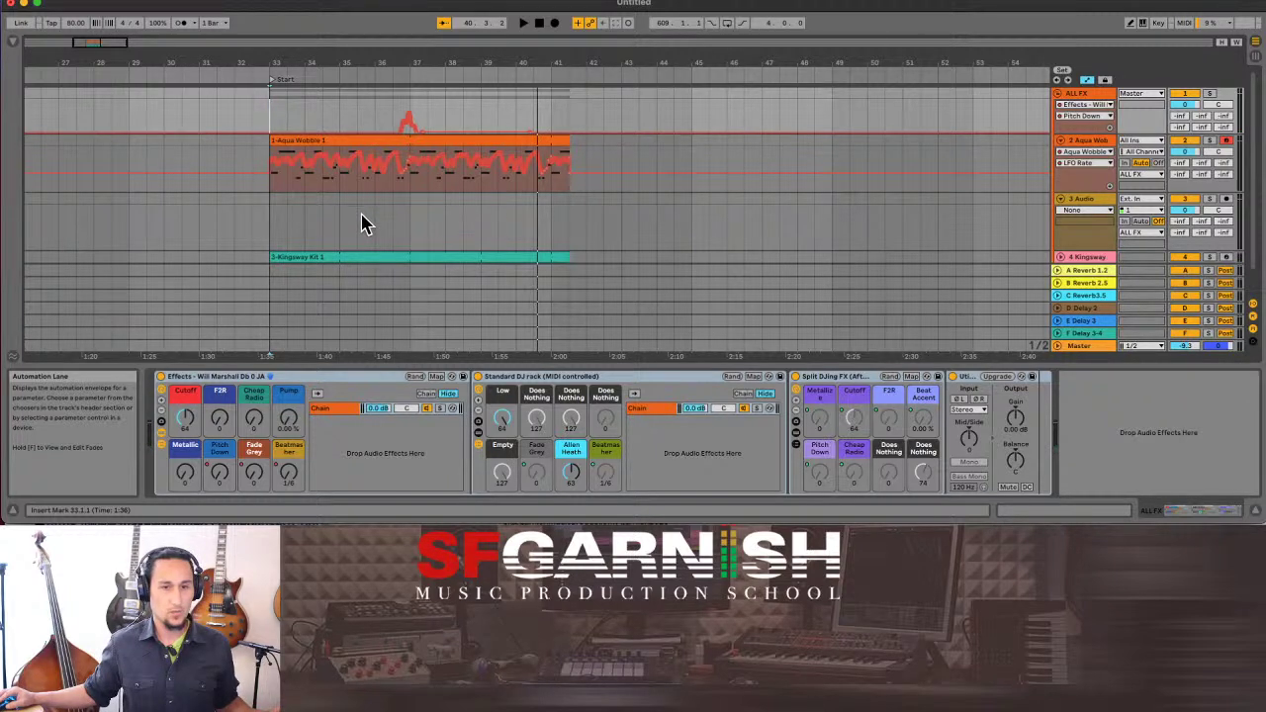
click(395, 119)
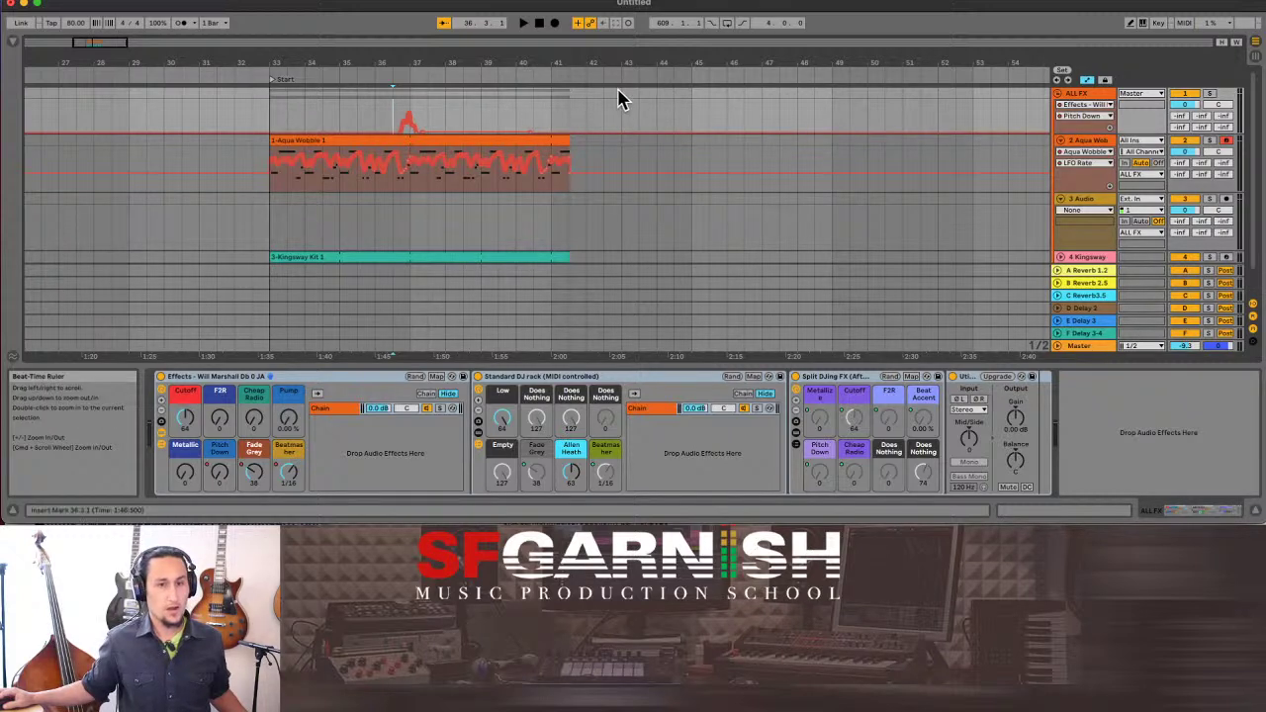
drag(277, 111, 568, 103)
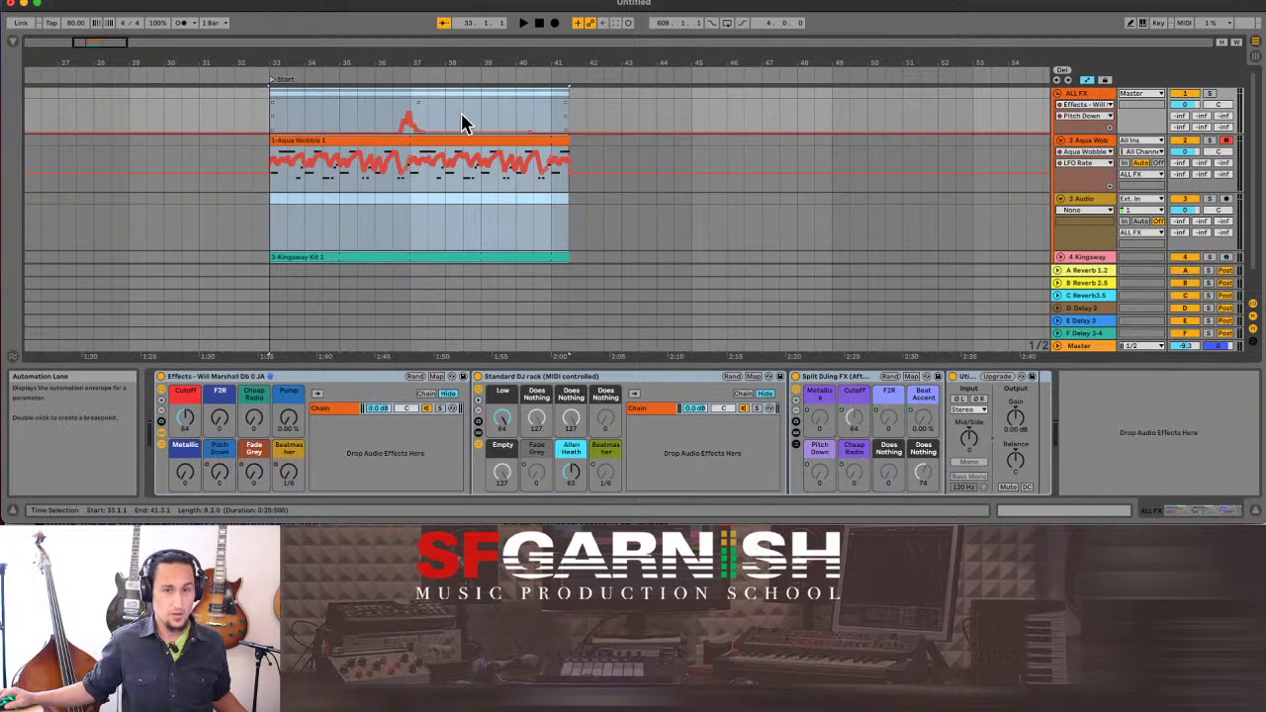
click(349, 188)
Copy the full effects chain from the ALL FX group and paste it at the end of the Aqua Wobble track's chain.
click(339, 128)
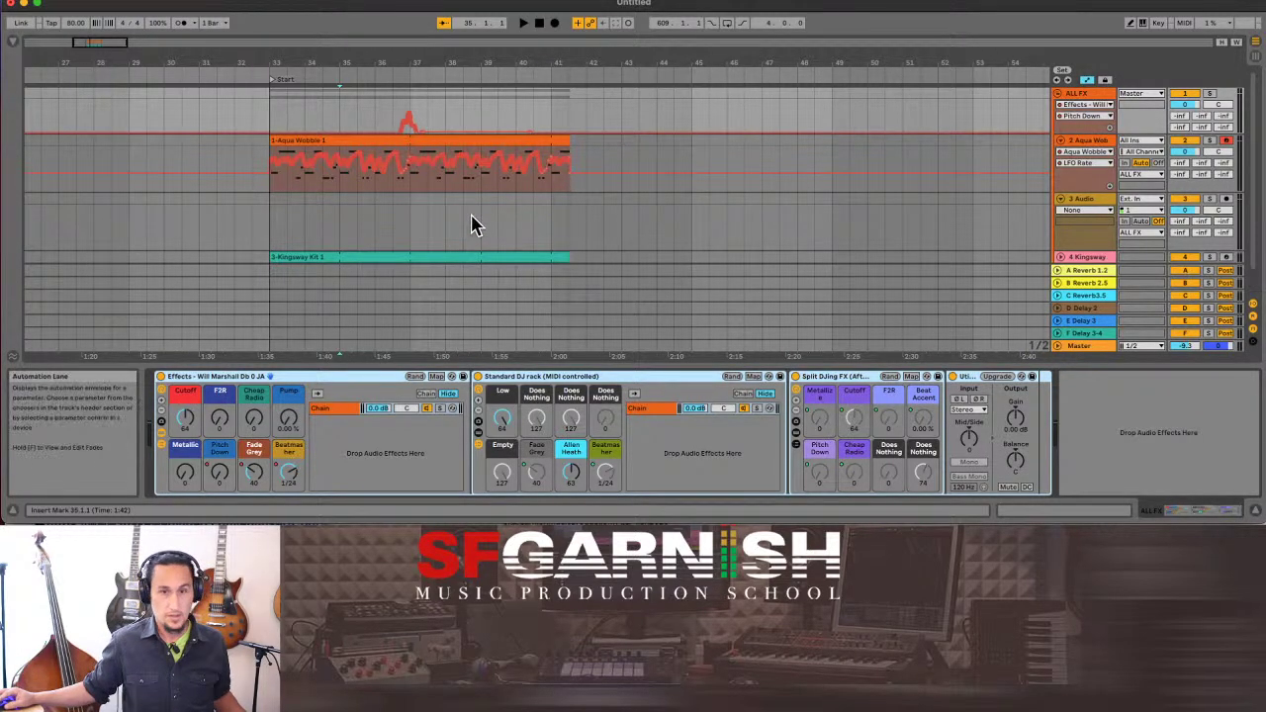
click(358, 194)
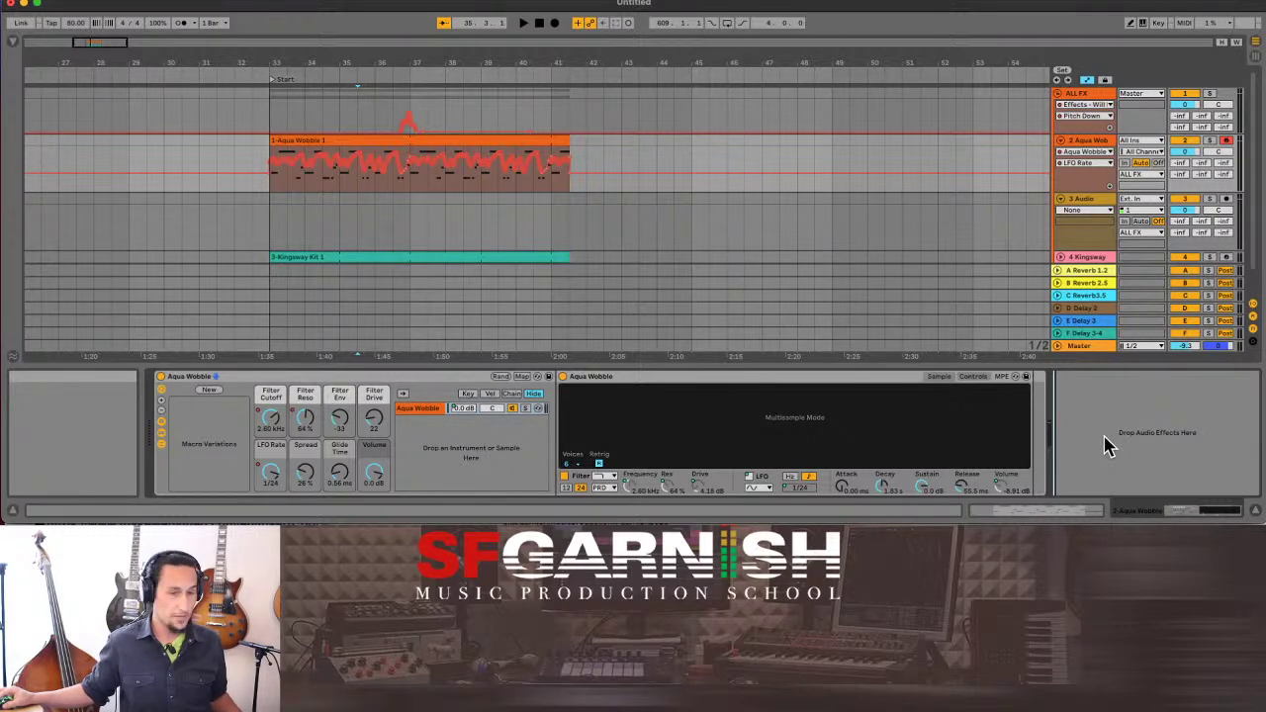
key(super+v)
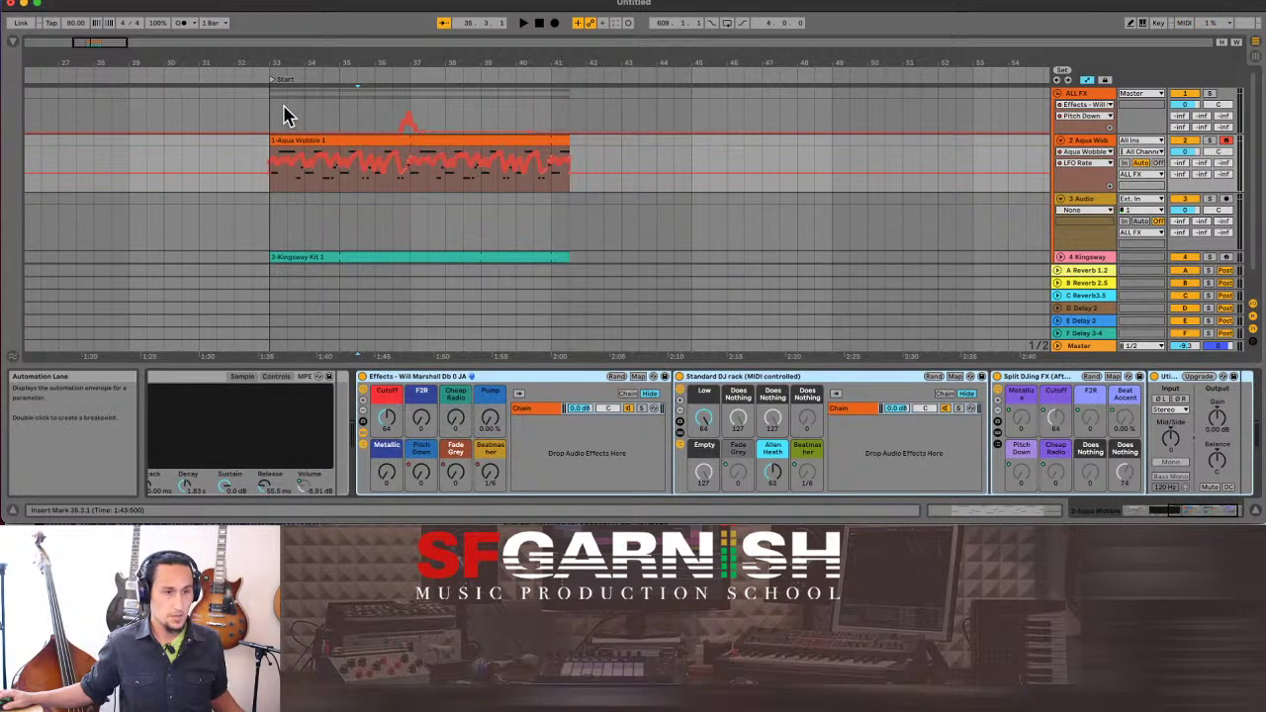
Unfold the Kingsway track in the arrangement and paste the copied effects chain after its existing devices.
scroll(310, 205, down, 2)
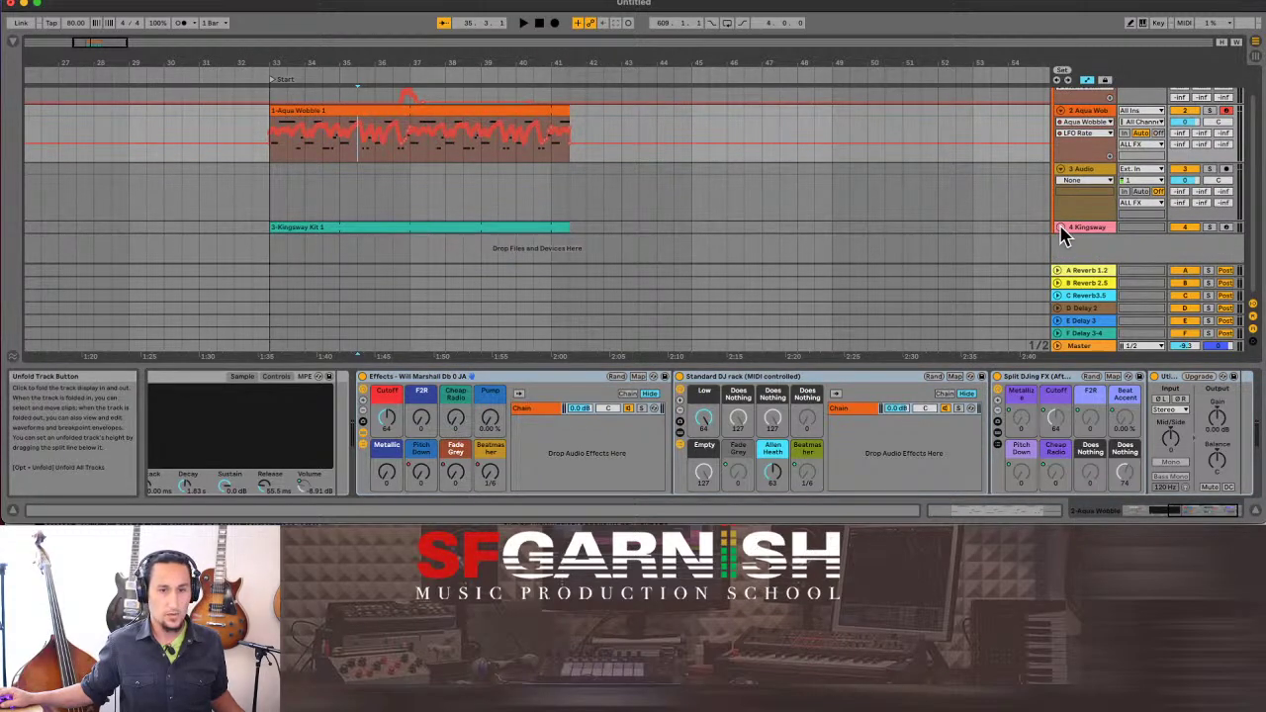
click(1062, 229)
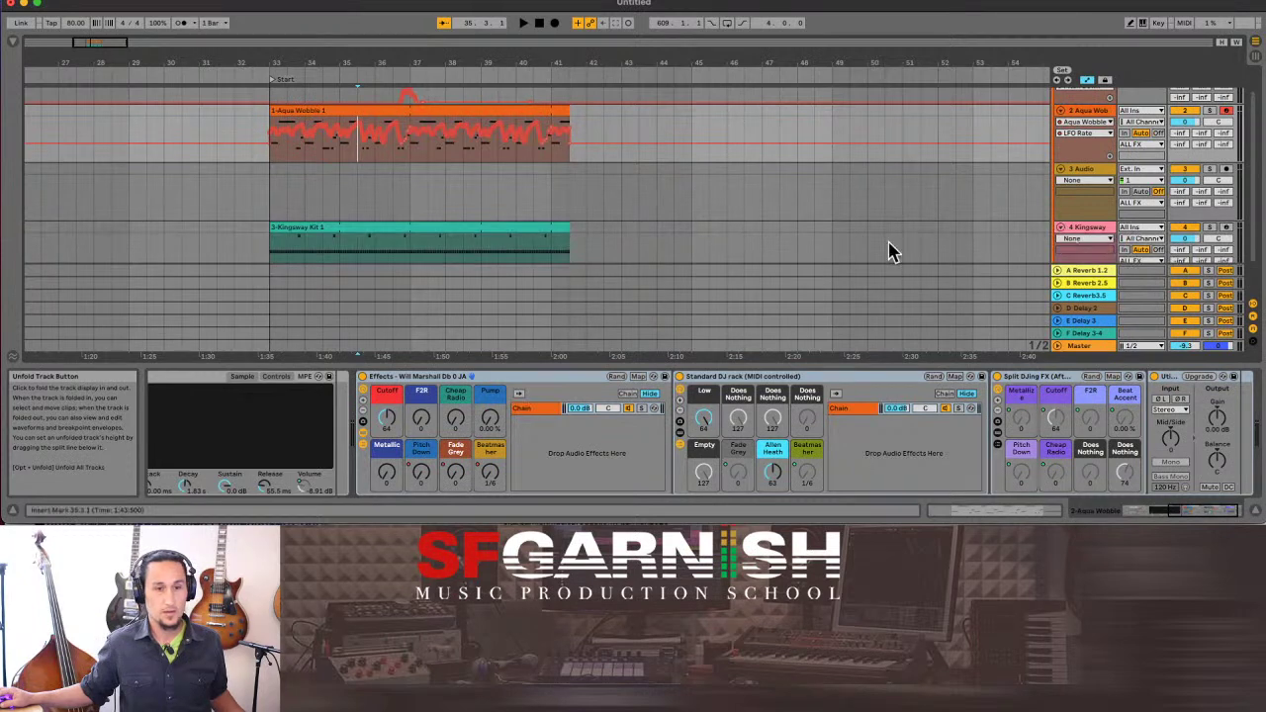
scroll(625, 209, down, 2)
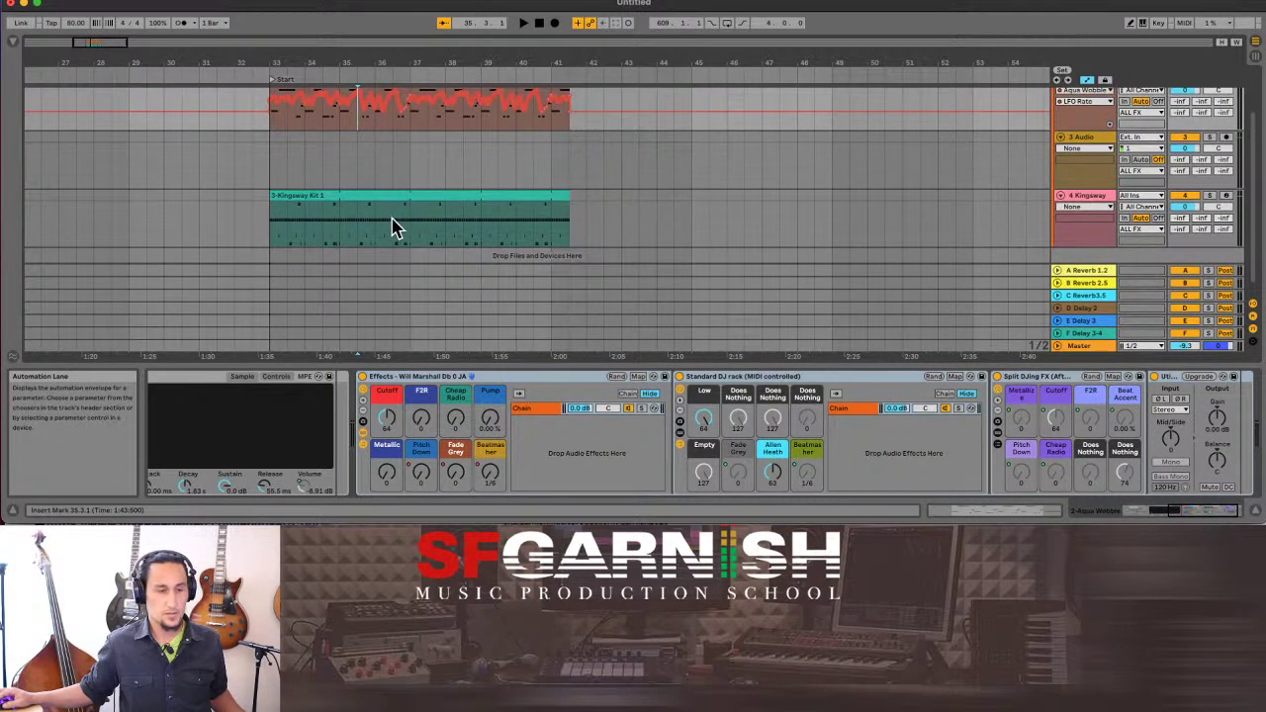
click(331, 231)
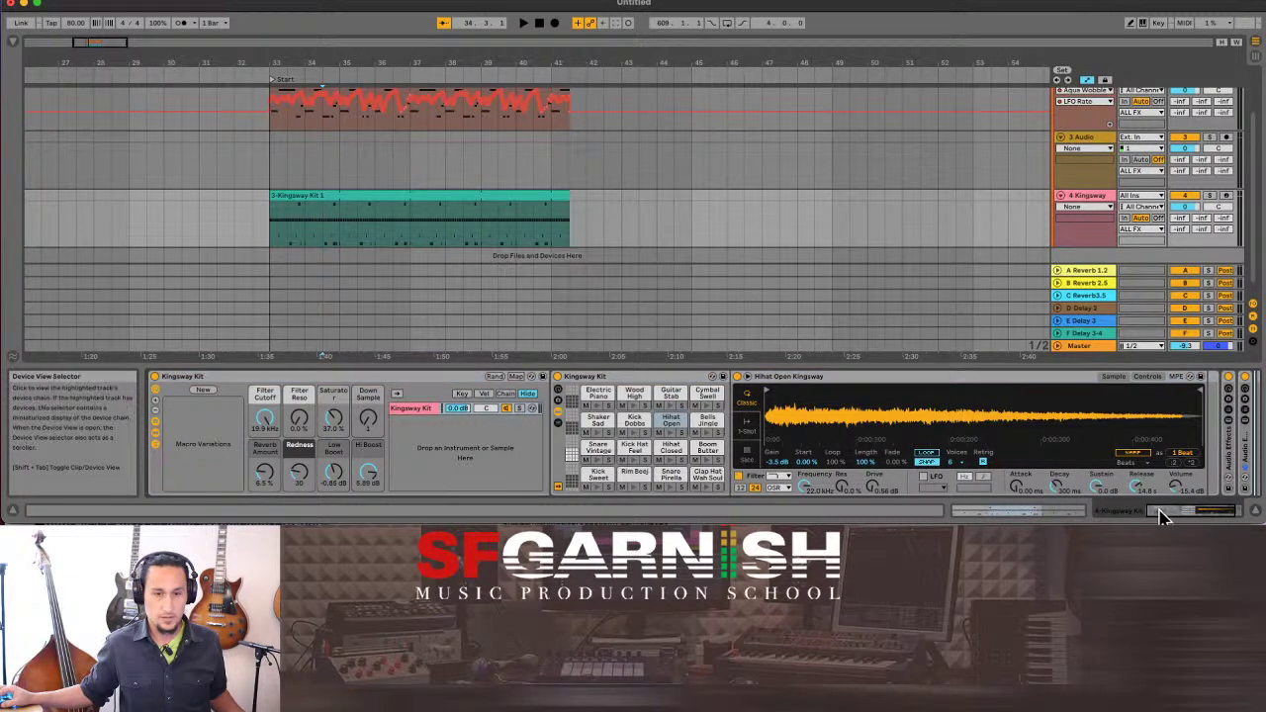
click(1218, 513)
click(1213, 473)
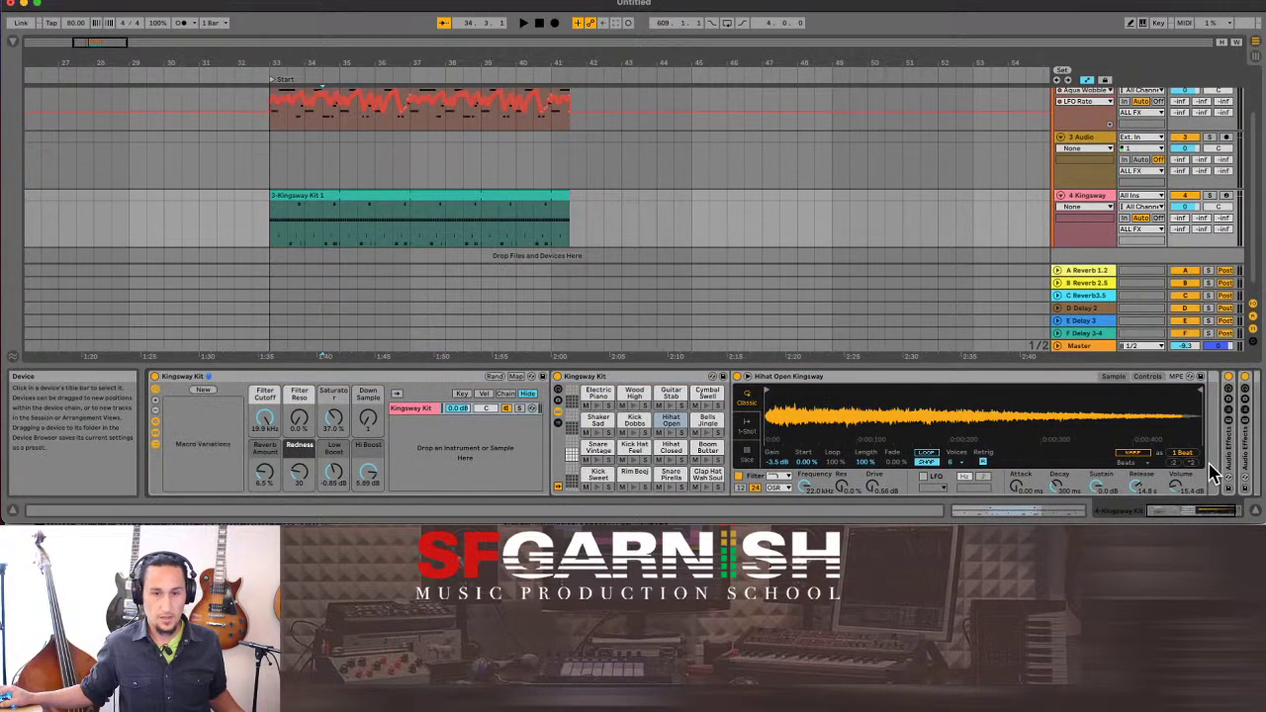
click(1214, 514)
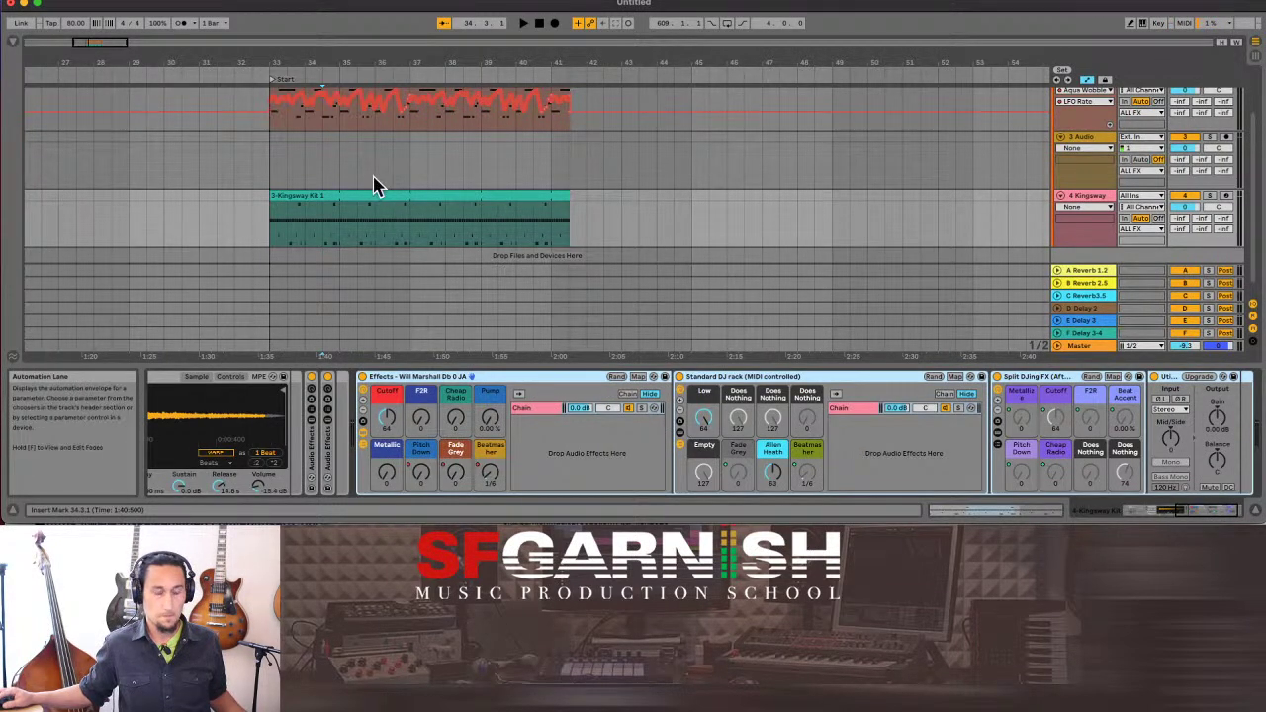
Deactivate all the effects devices on the ALL FX group track.
scroll(373, 178, up, 3)
click(294, 119)
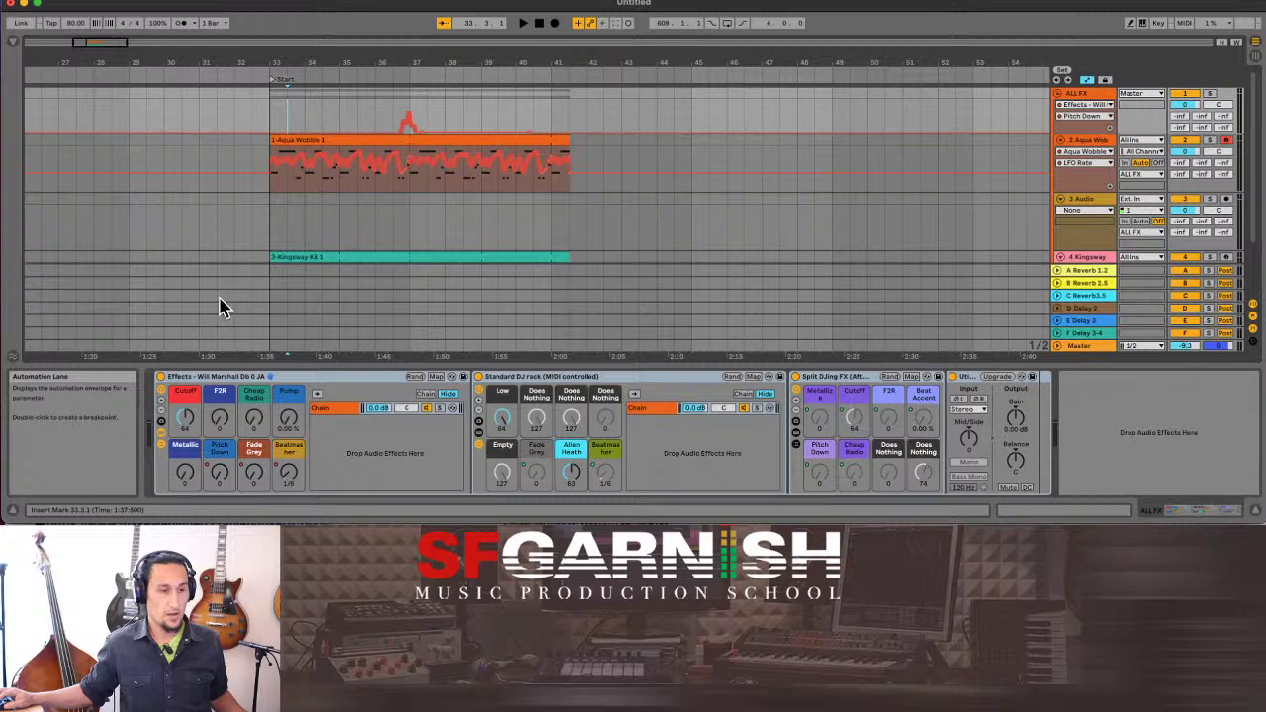
click(164, 376)
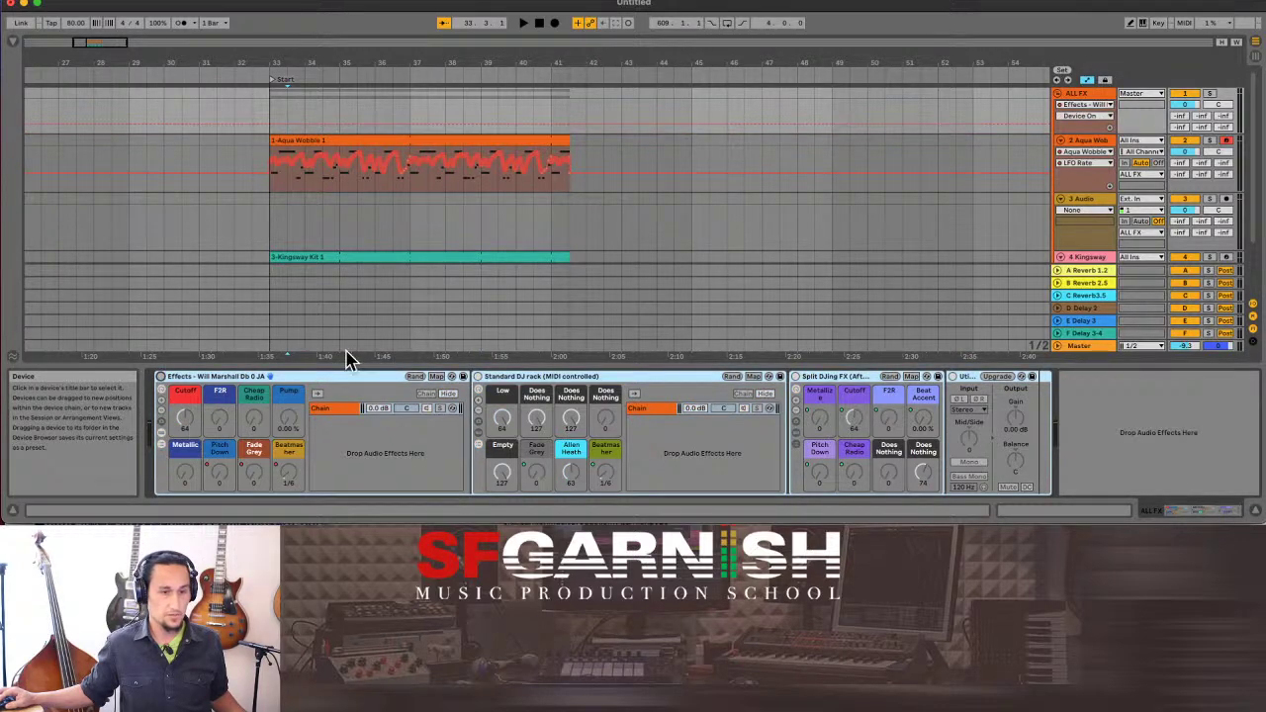
Play the arrangement from bar 33 to about bar 40 to hear it with the group effects bypassed.
click(267, 232)
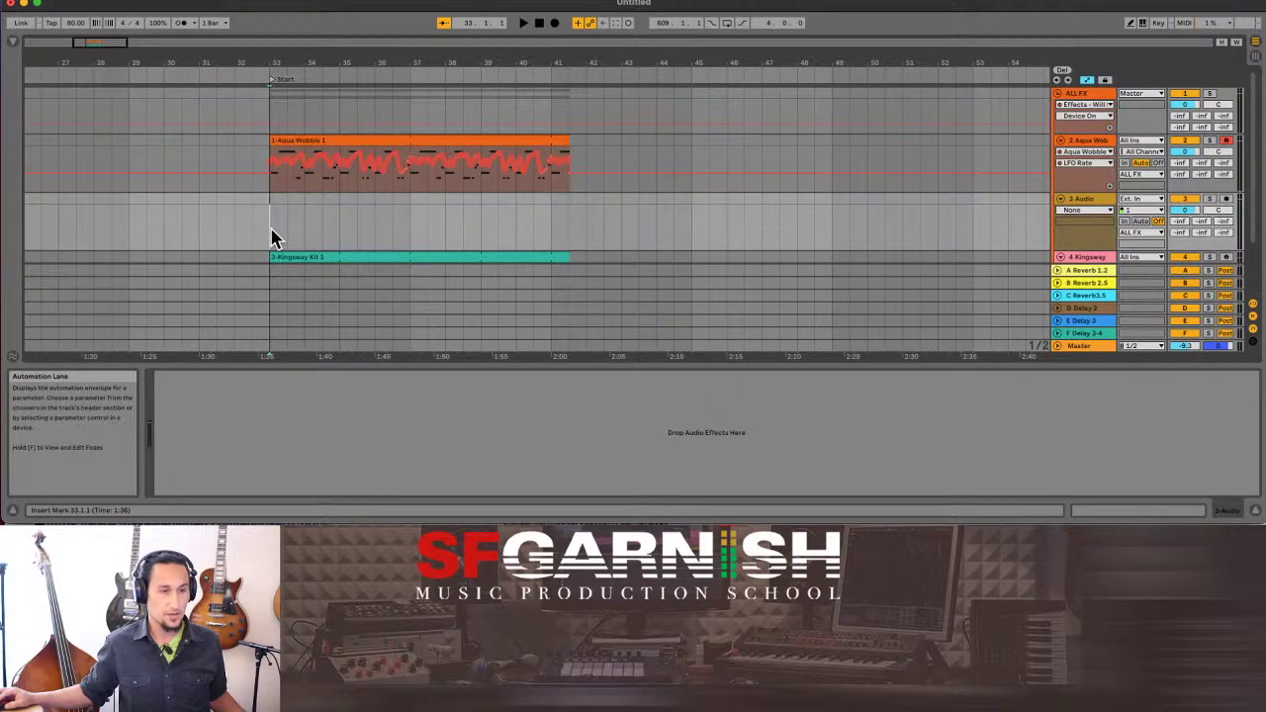
key(space)
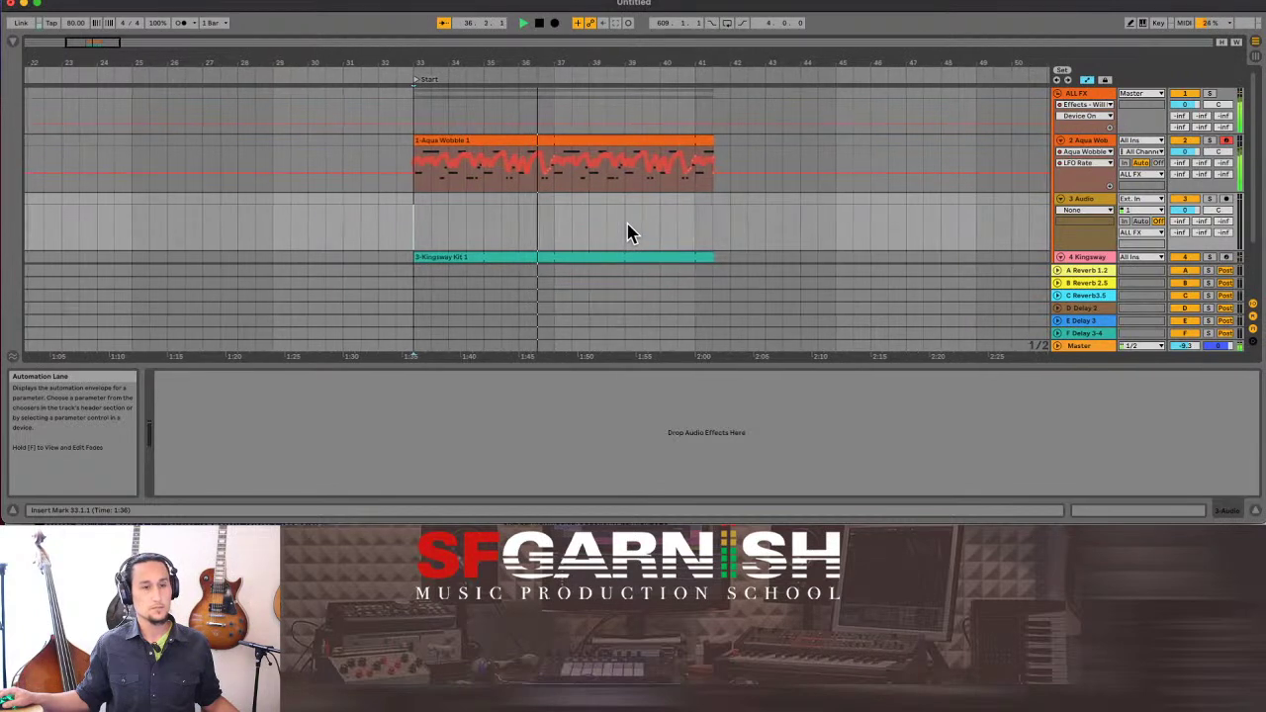
scroll(874, 201, down, 3)
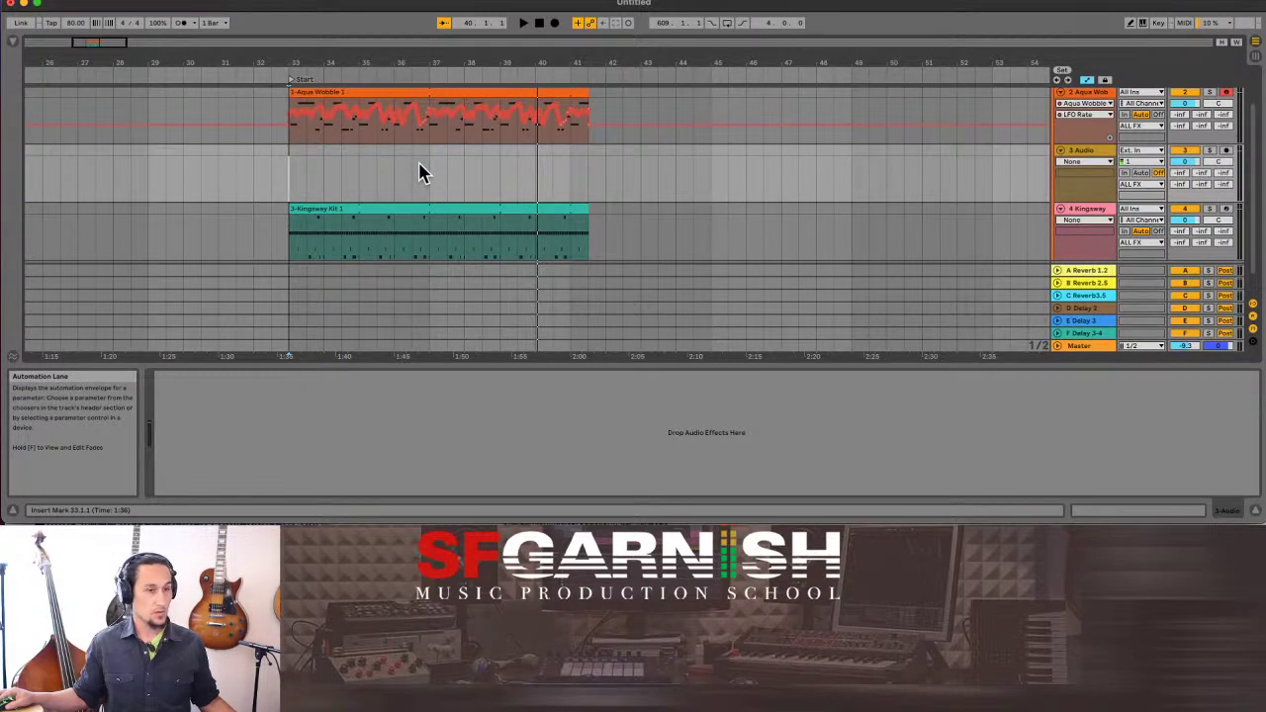
Hide the arrangement automation and select the Aqua Wobble and Kingsway Kit clips from bar 33 to their end for copying.
key(a)
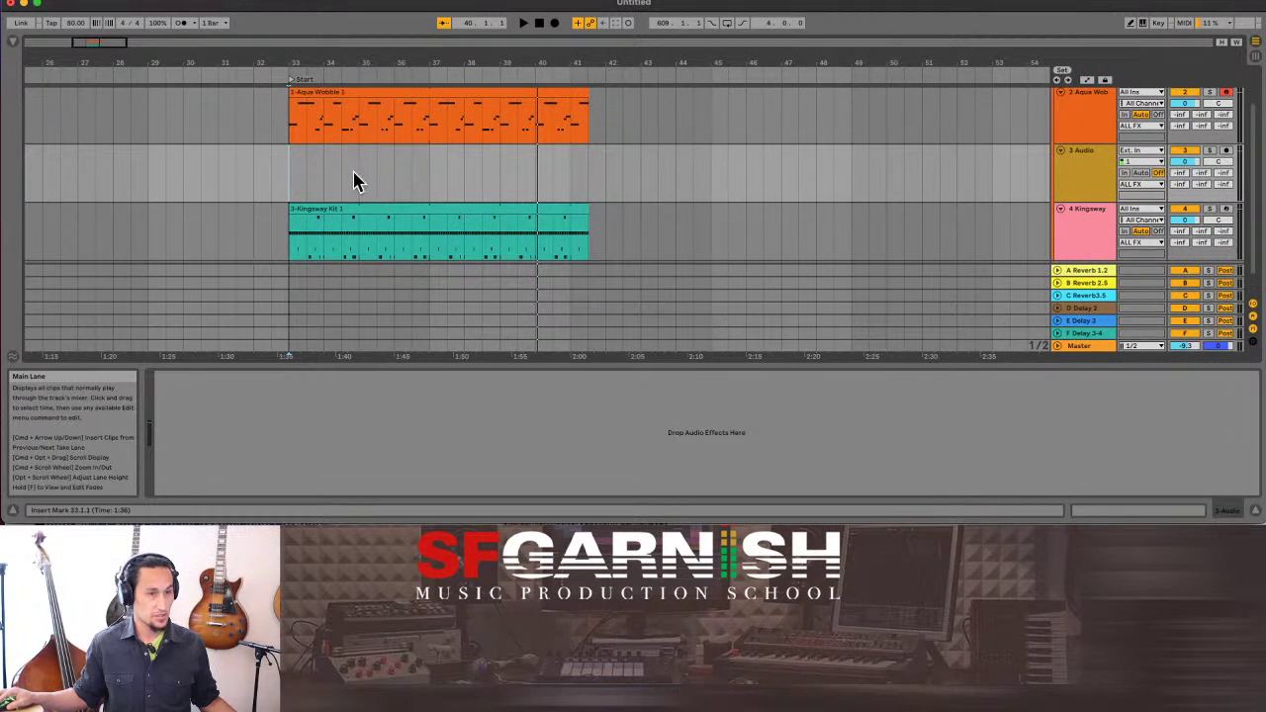
key(a)
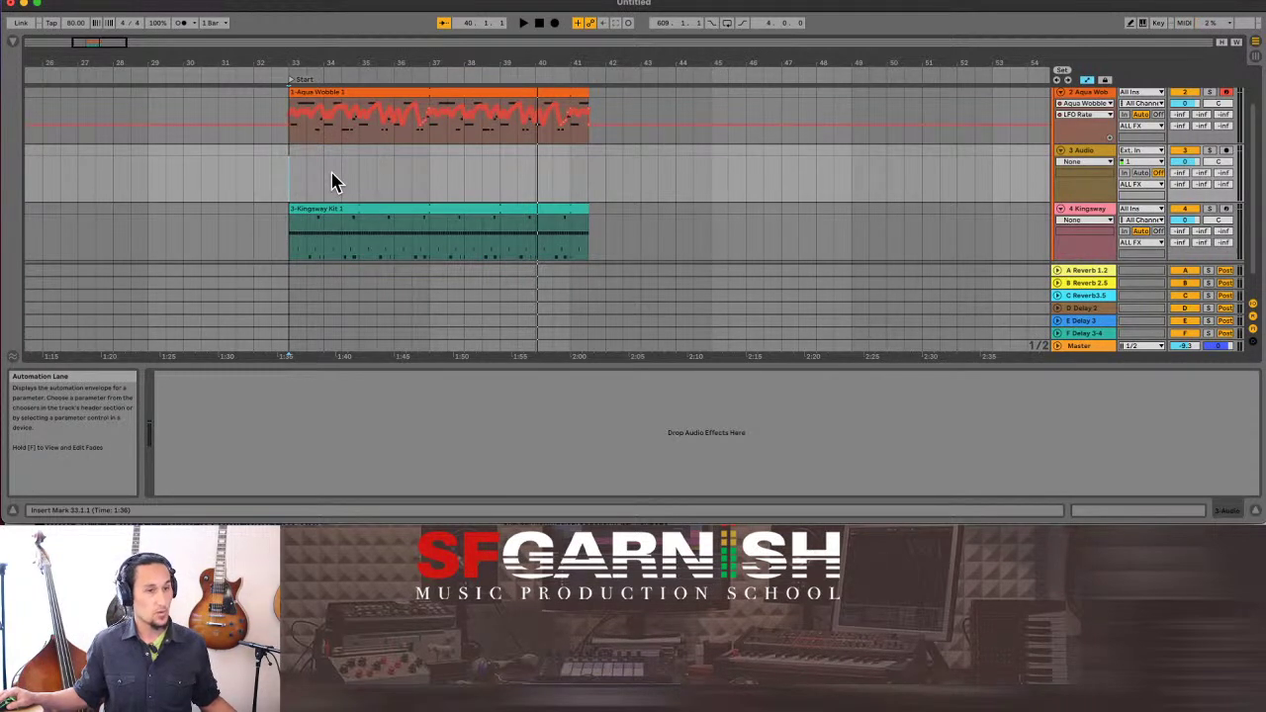
key(a)
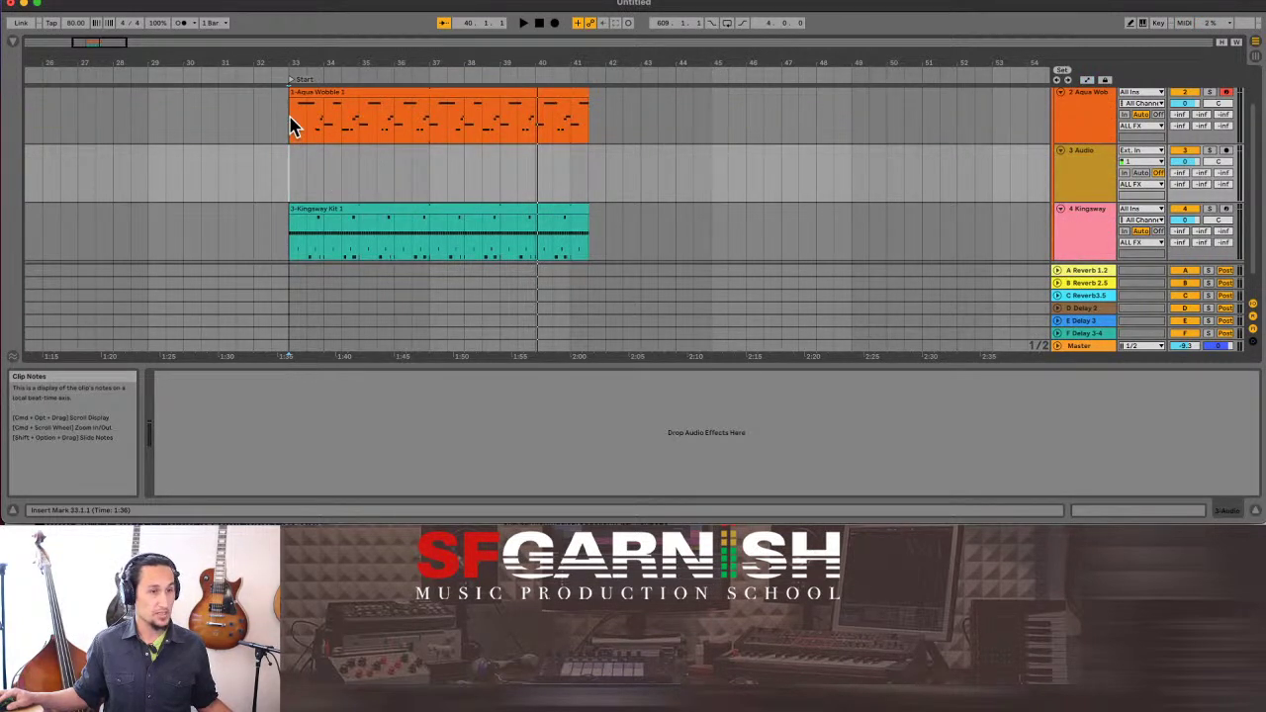
drag(290, 126, 591, 226)
scroll(591, 227, up, 3)
scroll(591, 226, down, 3)
scroll(592, 227, up, 2)
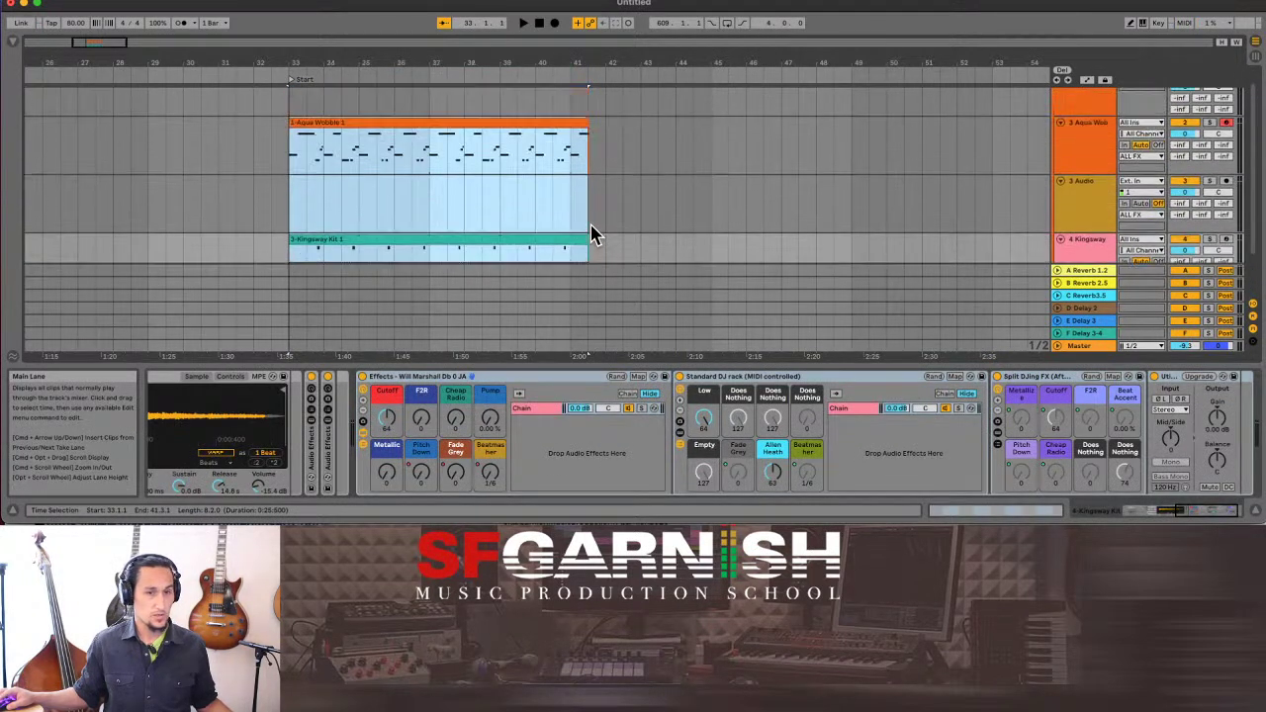
scroll(591, 234, up, 1)
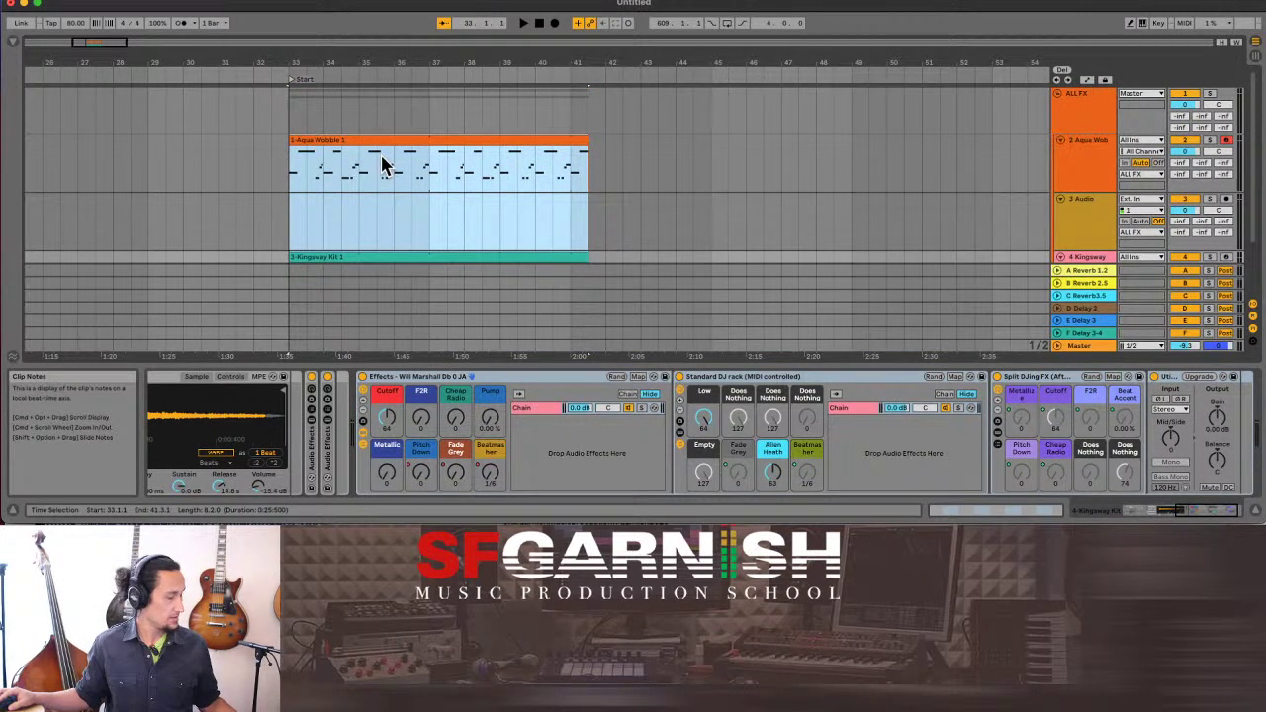
In Session view, hide the sends, paste the copied clips into scene 3 starting at the Aqua Wobble track, and launch that scene.
key(Tab)
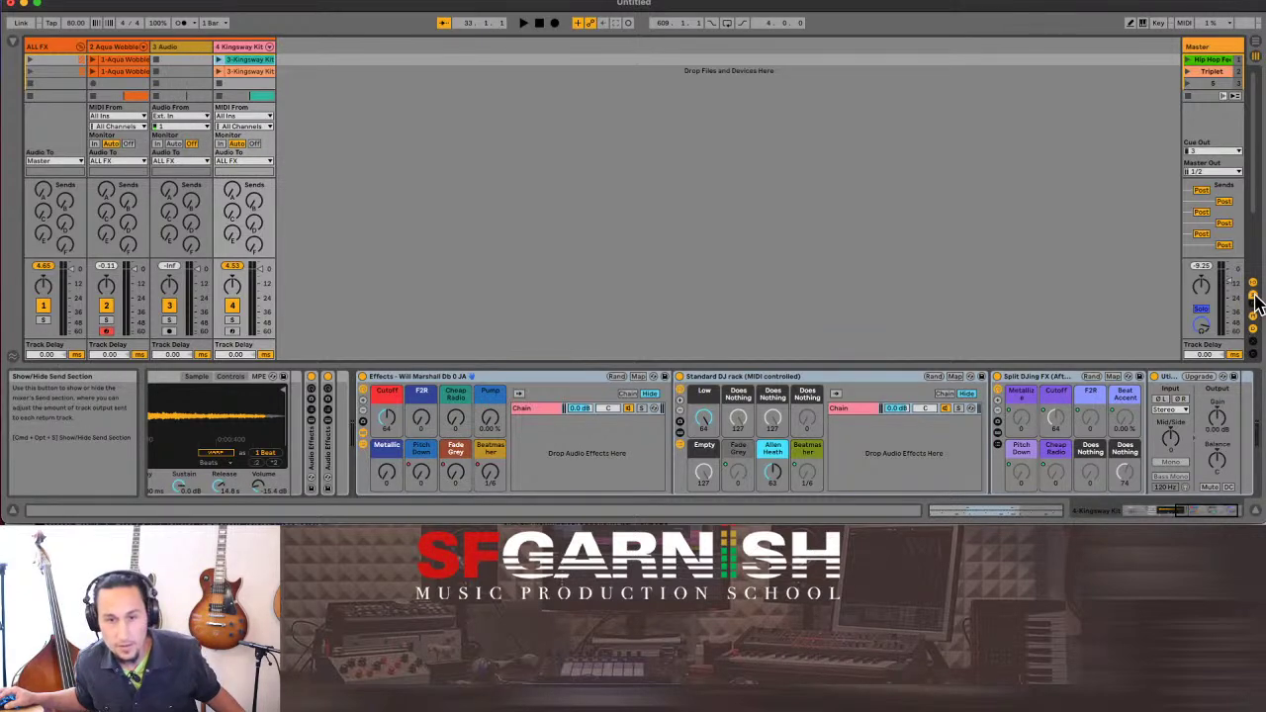
click(1254, 297)
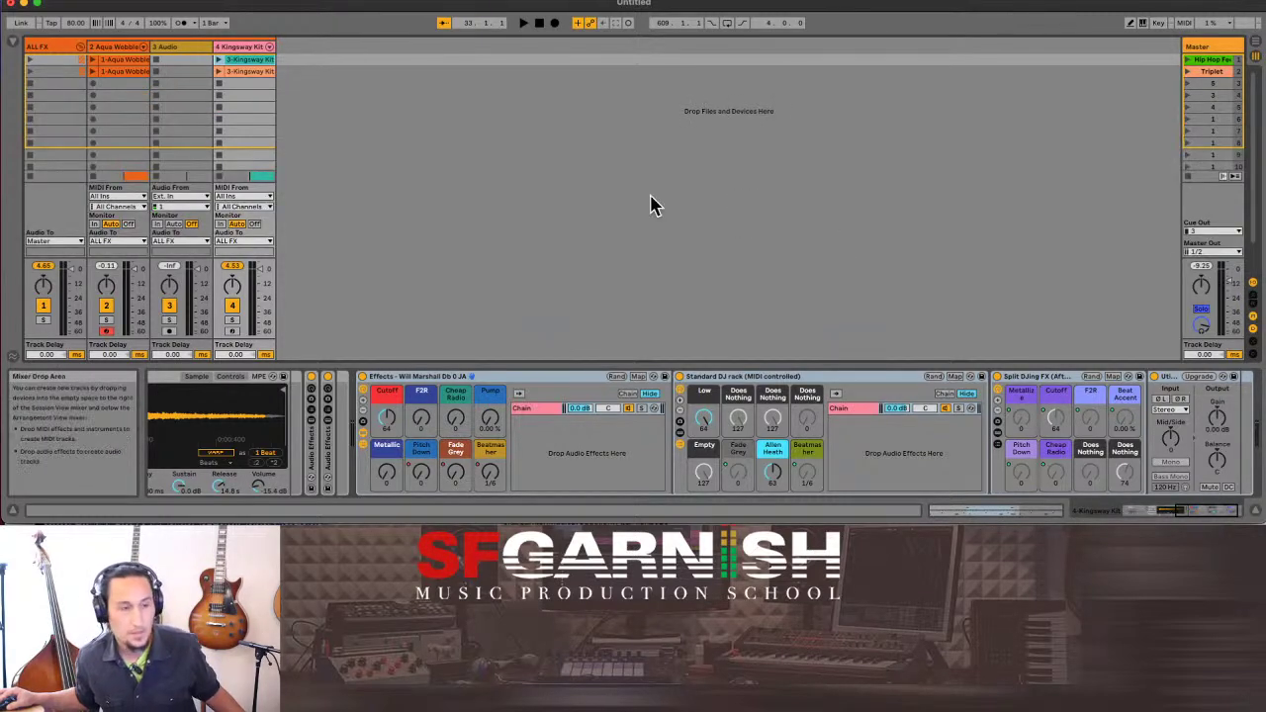
click(112, 84)
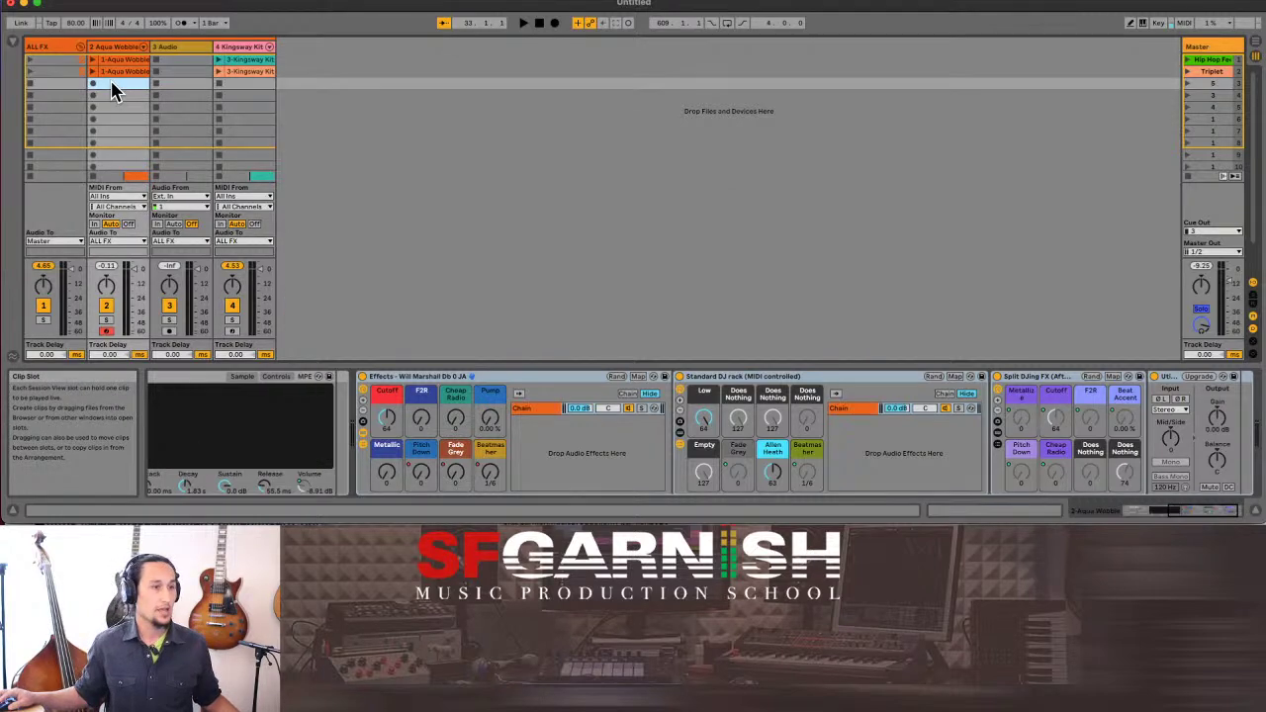
key(super+v)
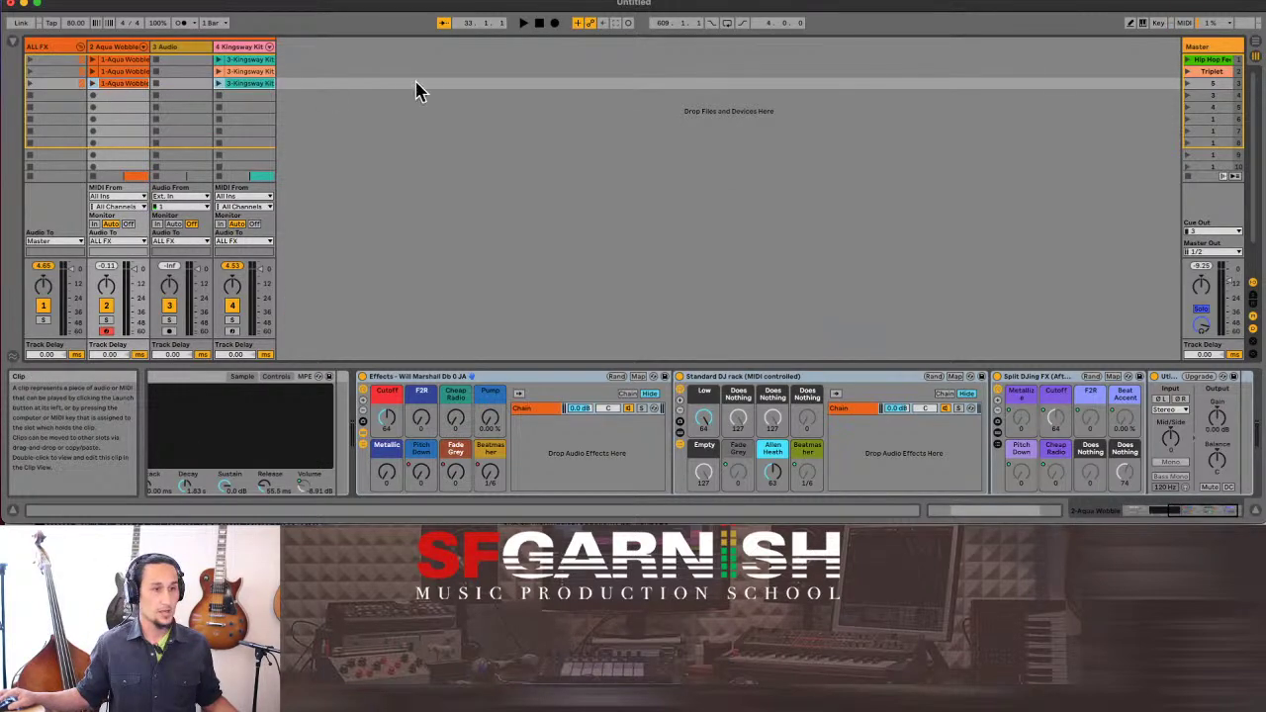
click(1209, 88)
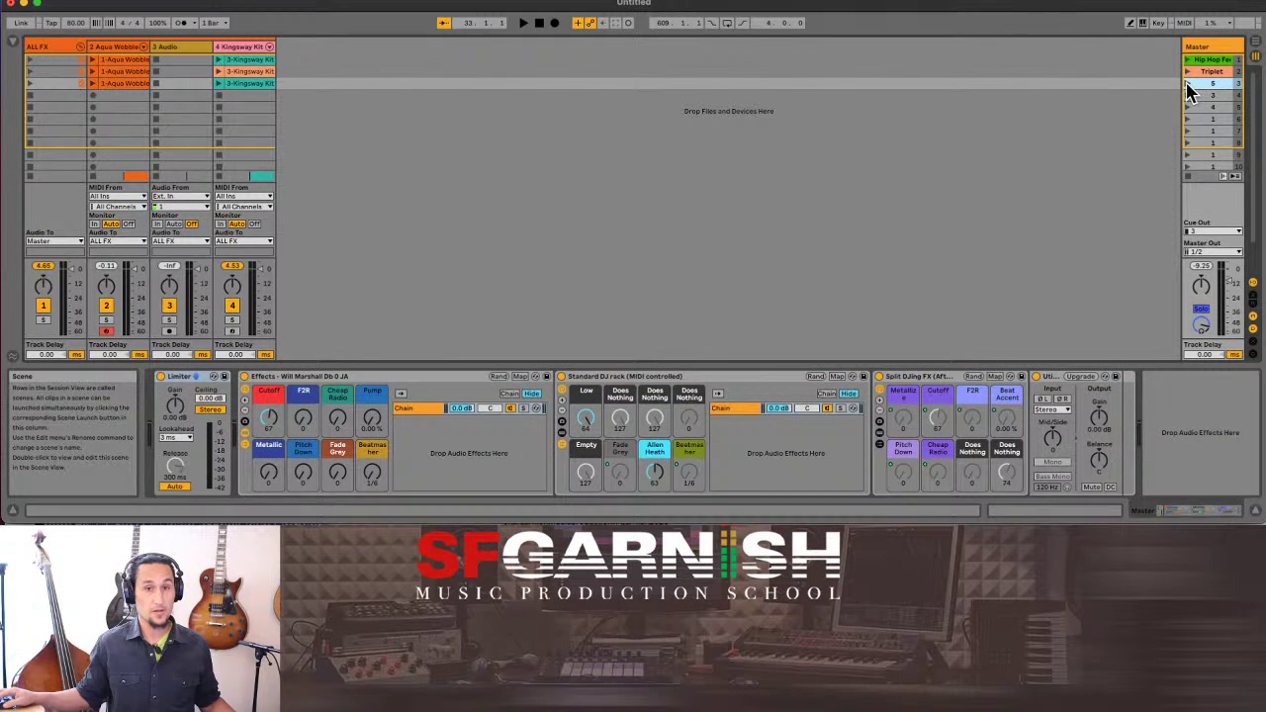
click(1188, 84)
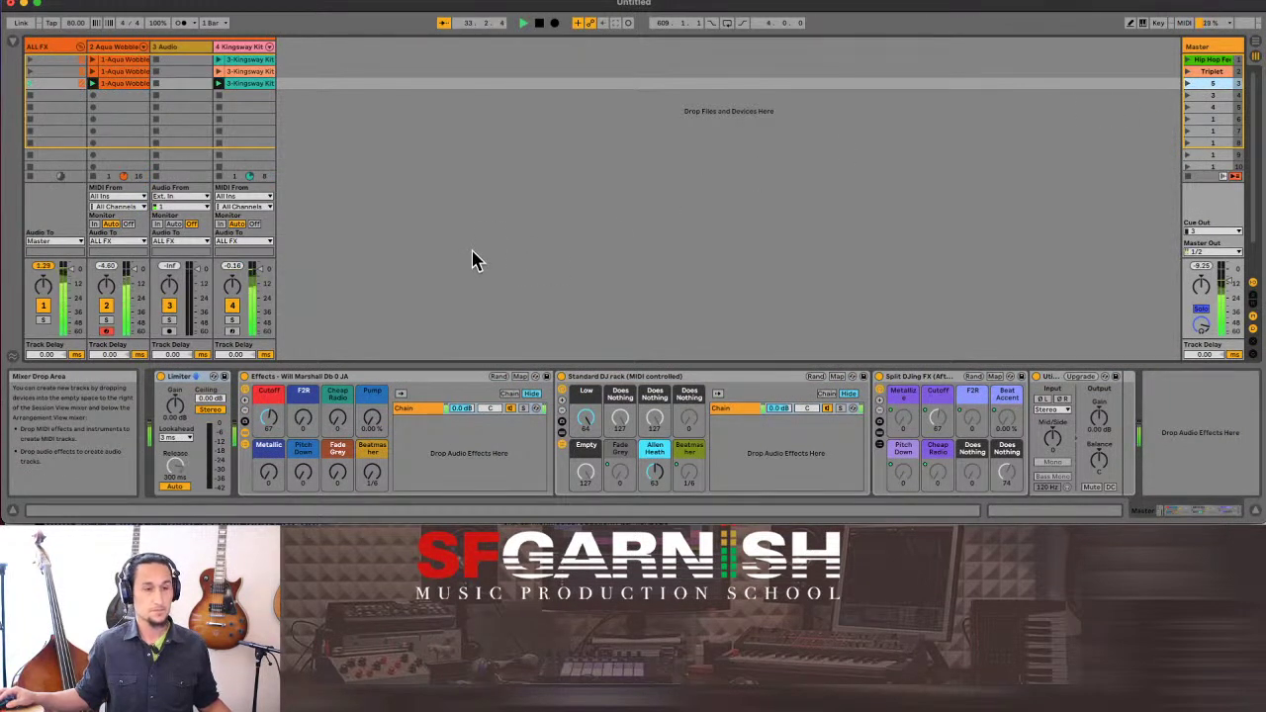
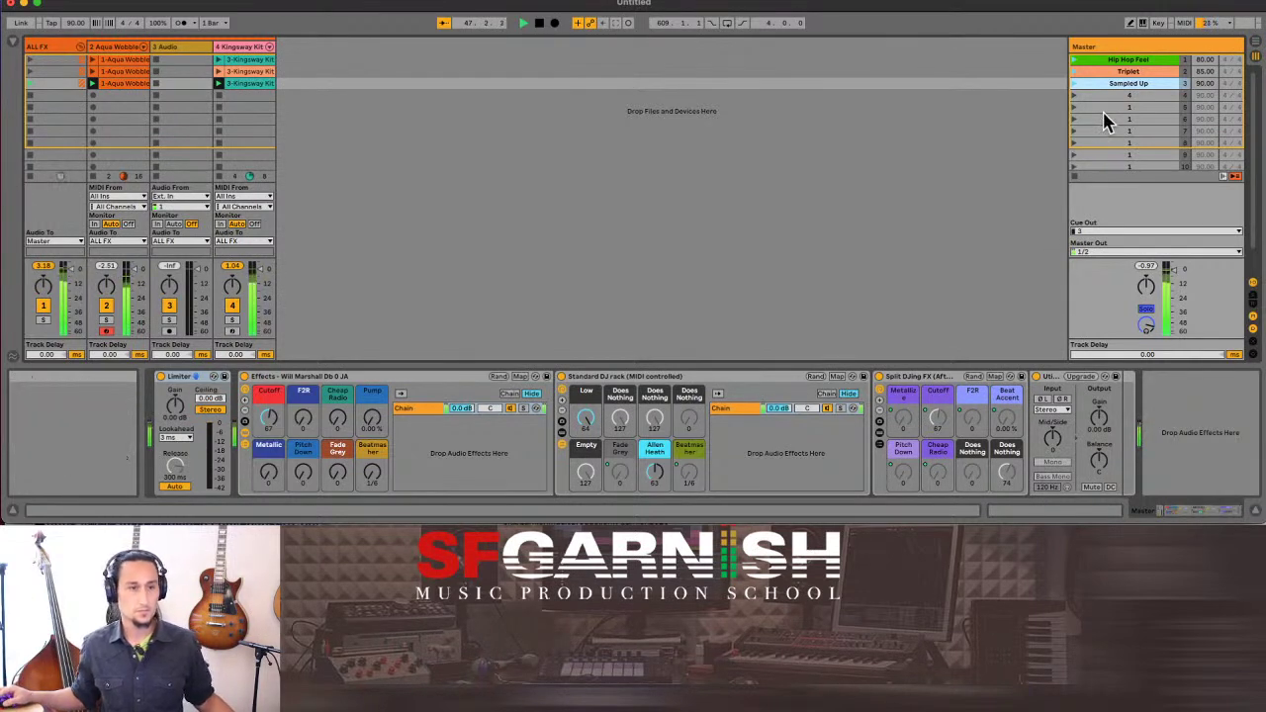
Duplicate the Kingsway Kit clip from the Sampled Up scene into scene 4 and launch scene 4.
click(245, 85)
key(super+d)
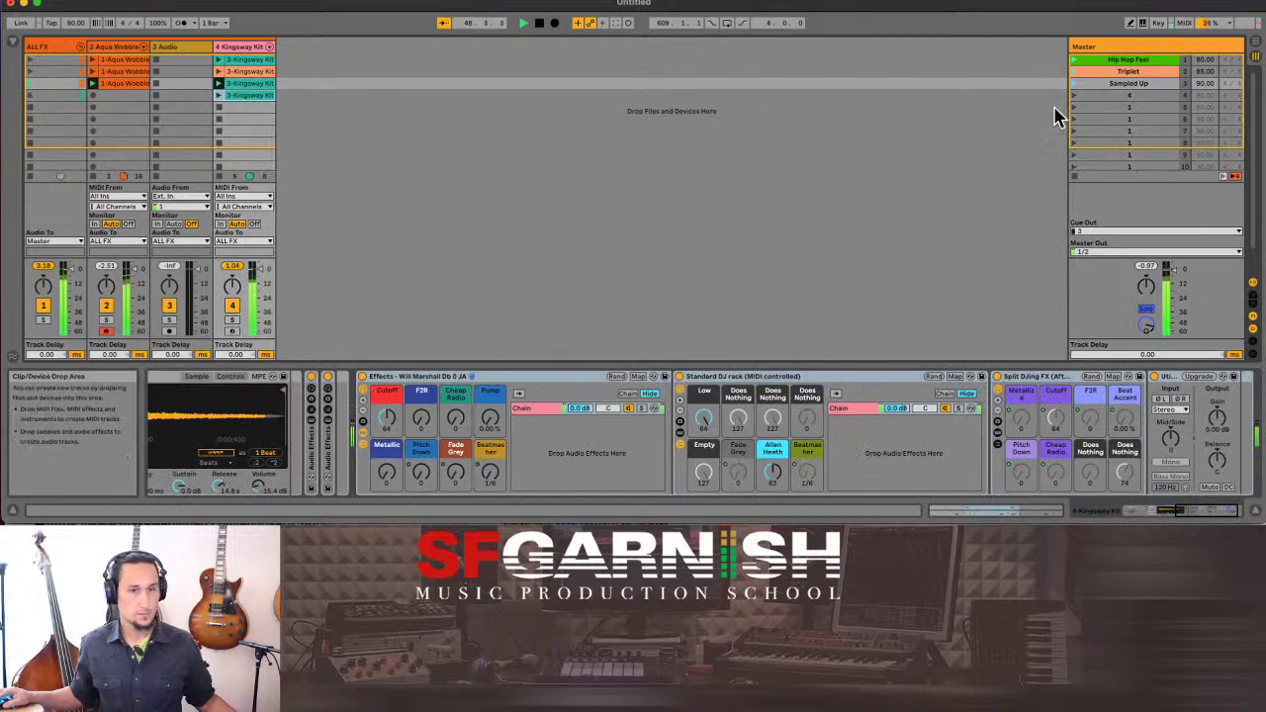
click(1074, 96)
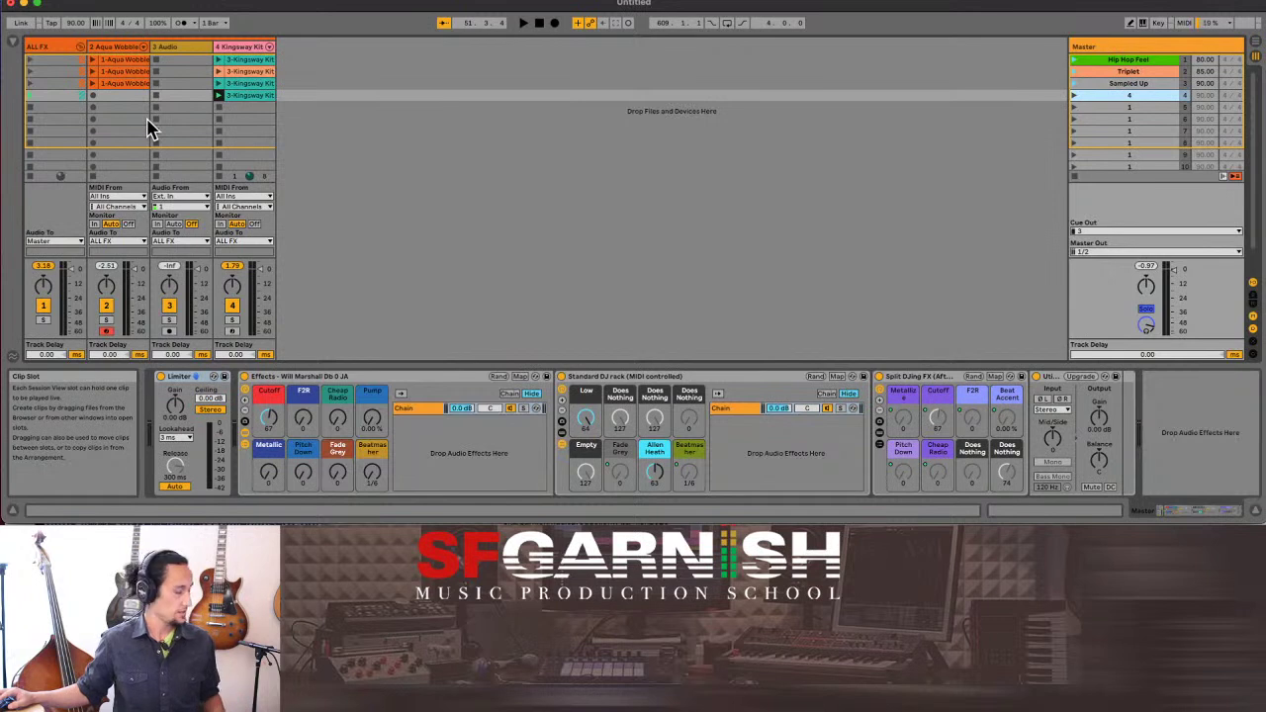
click(253, 96)
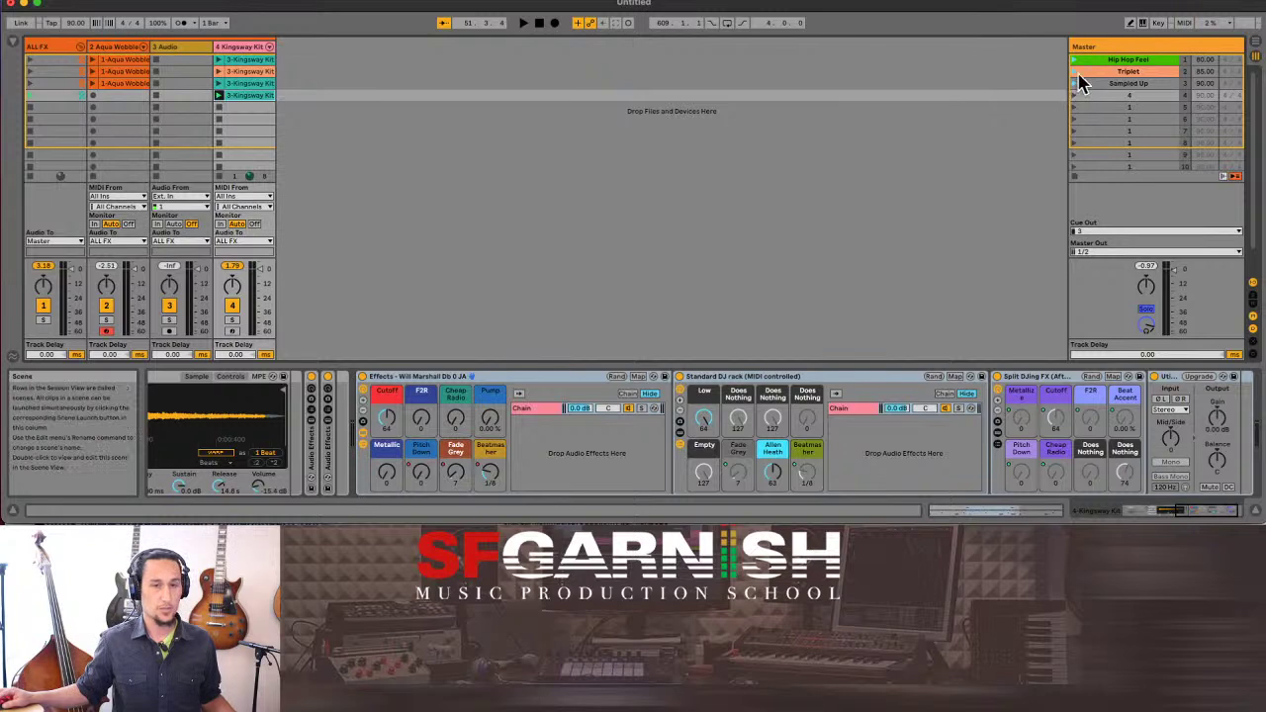
click(1127, 60)
click(1132, 63)
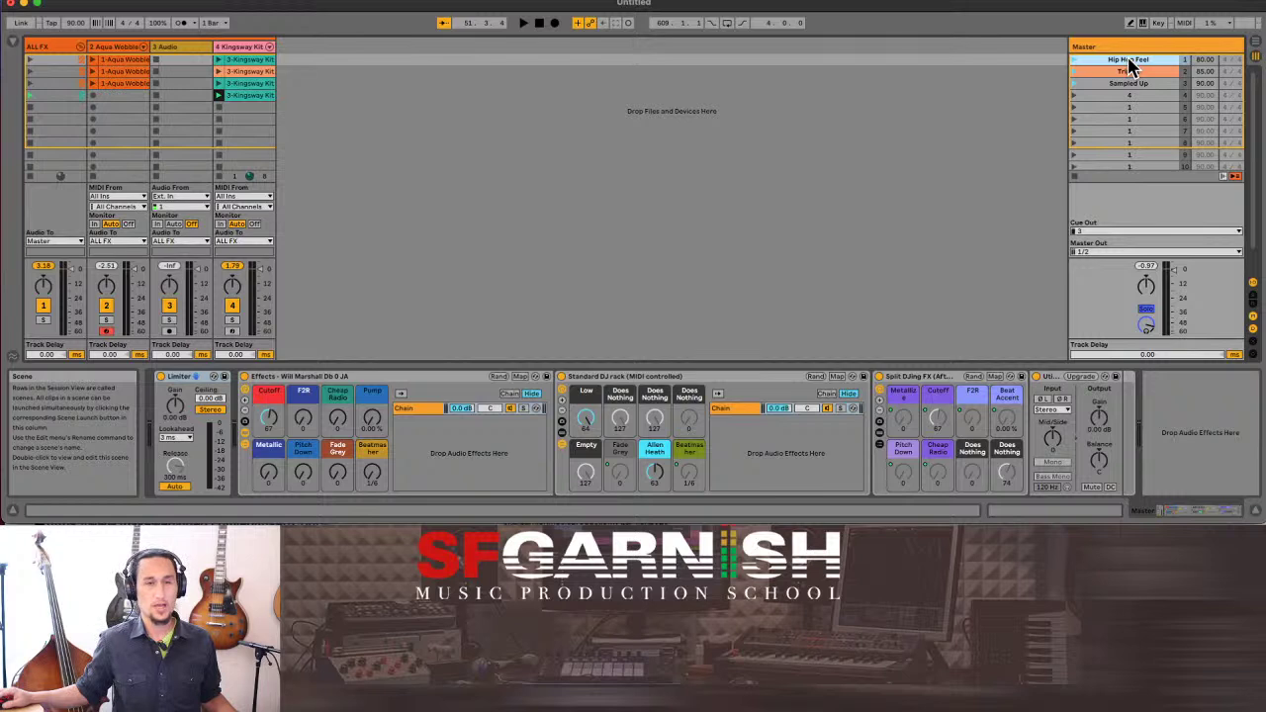
click(244, 48)
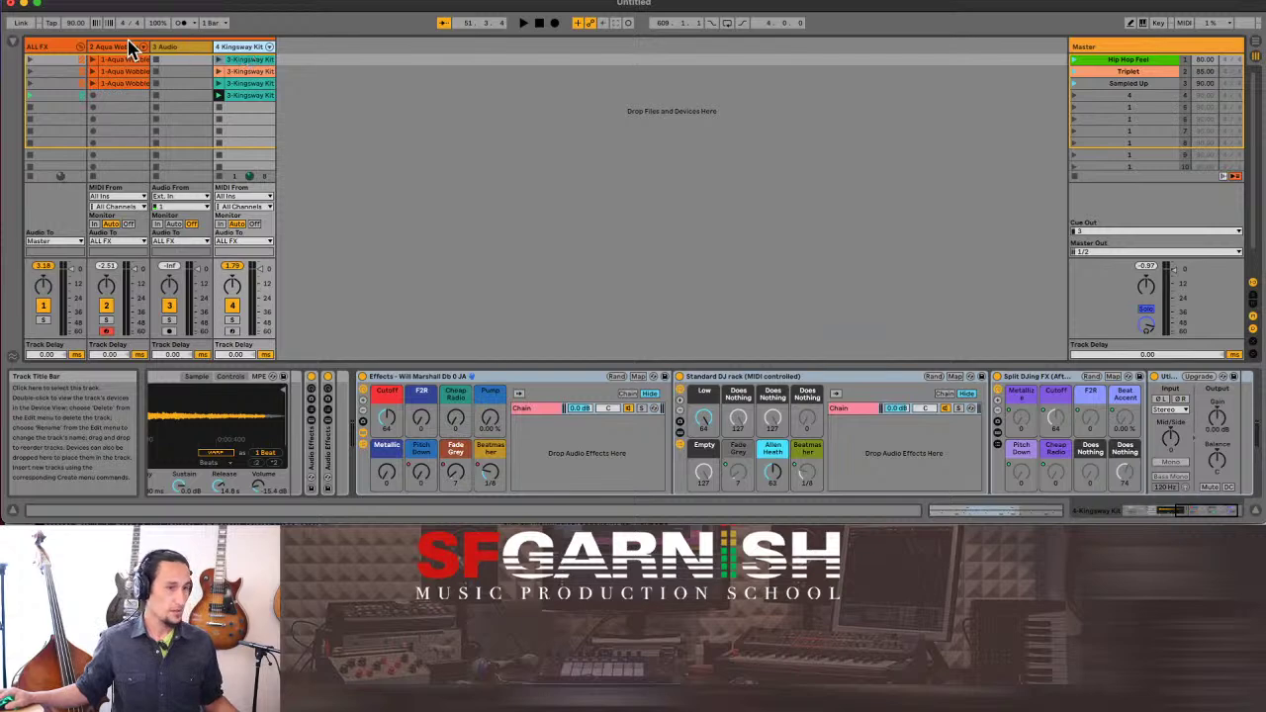
Insert a new MIDI track after the ALL FX group and fold the group.
click(49, 49)
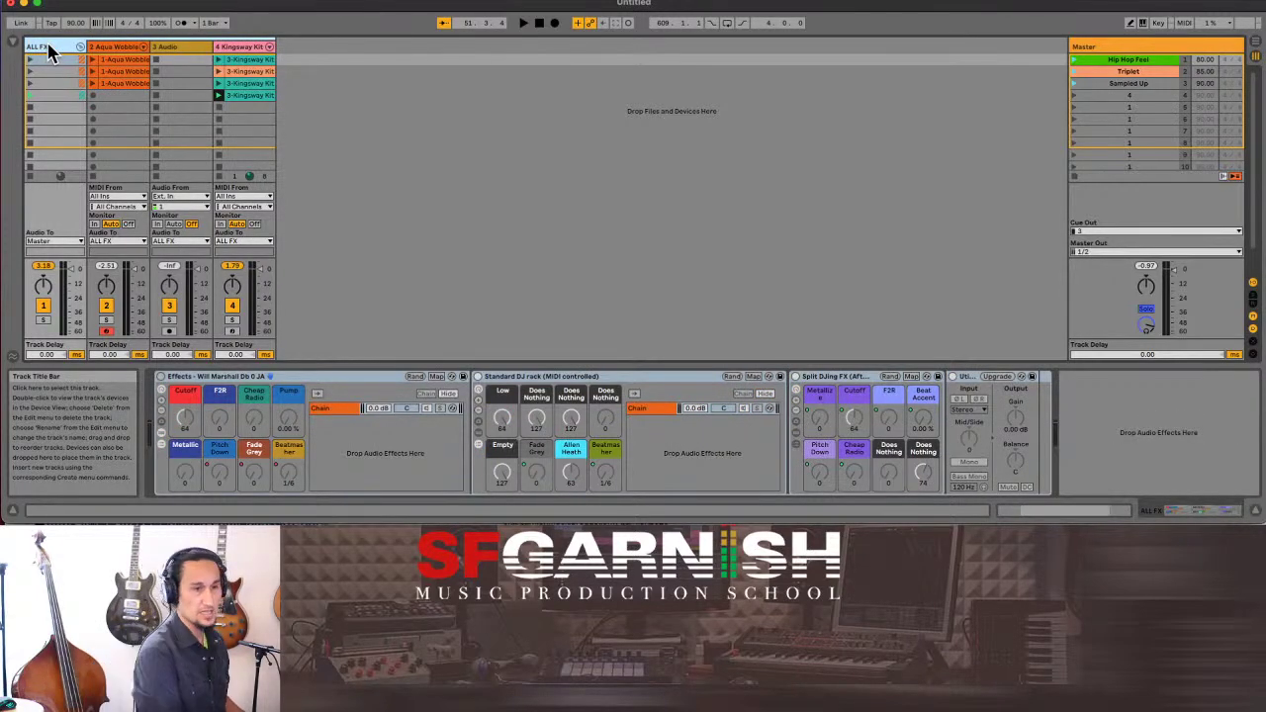
key(super+shift+t)
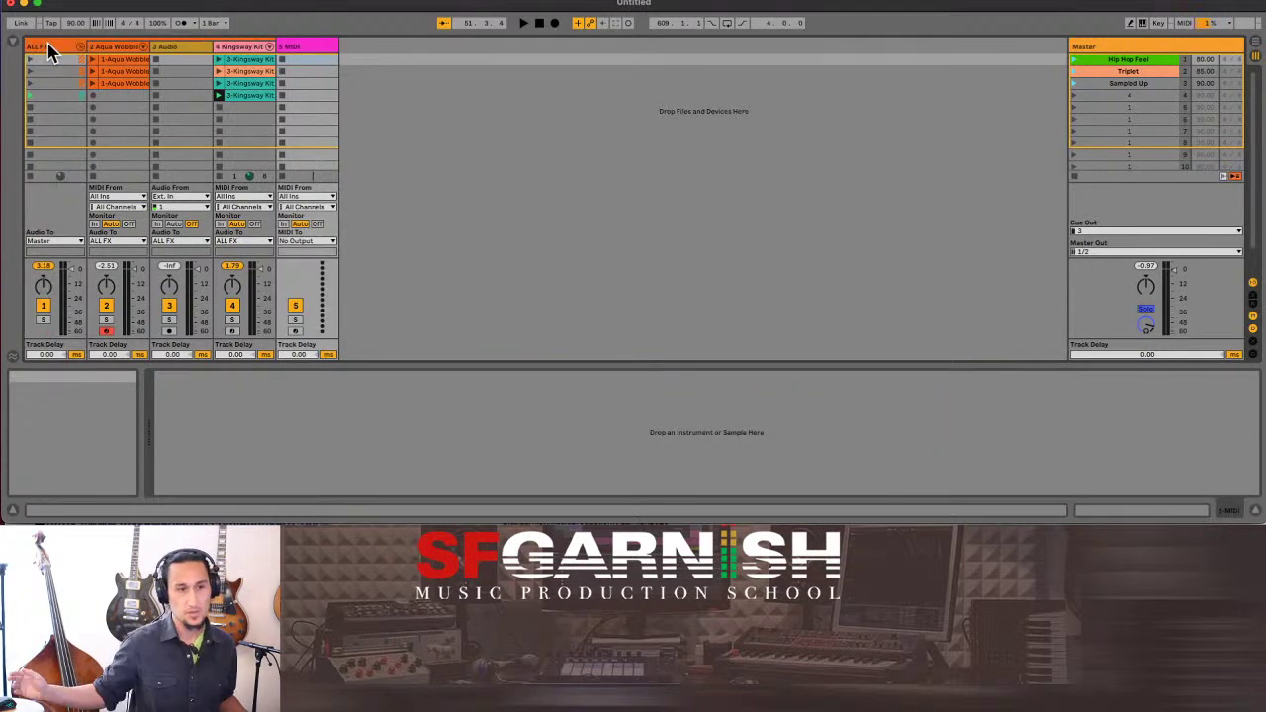
click(306, 45)
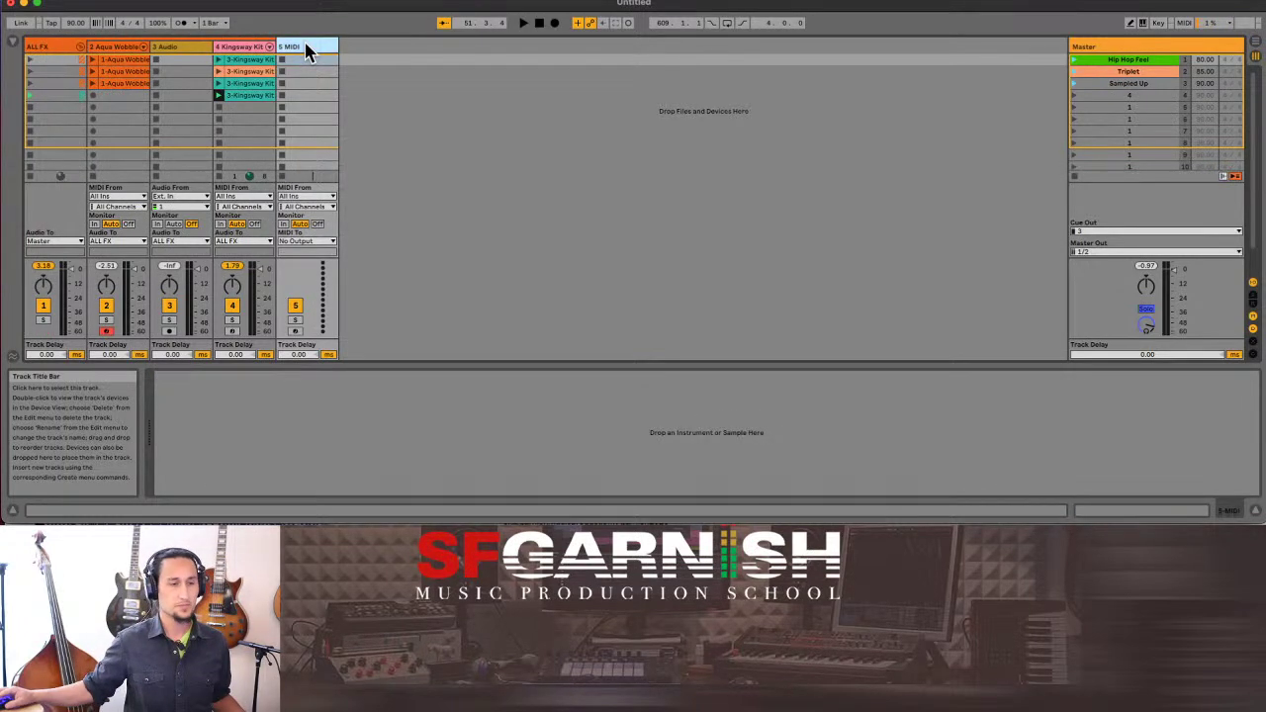
click(81, 48)
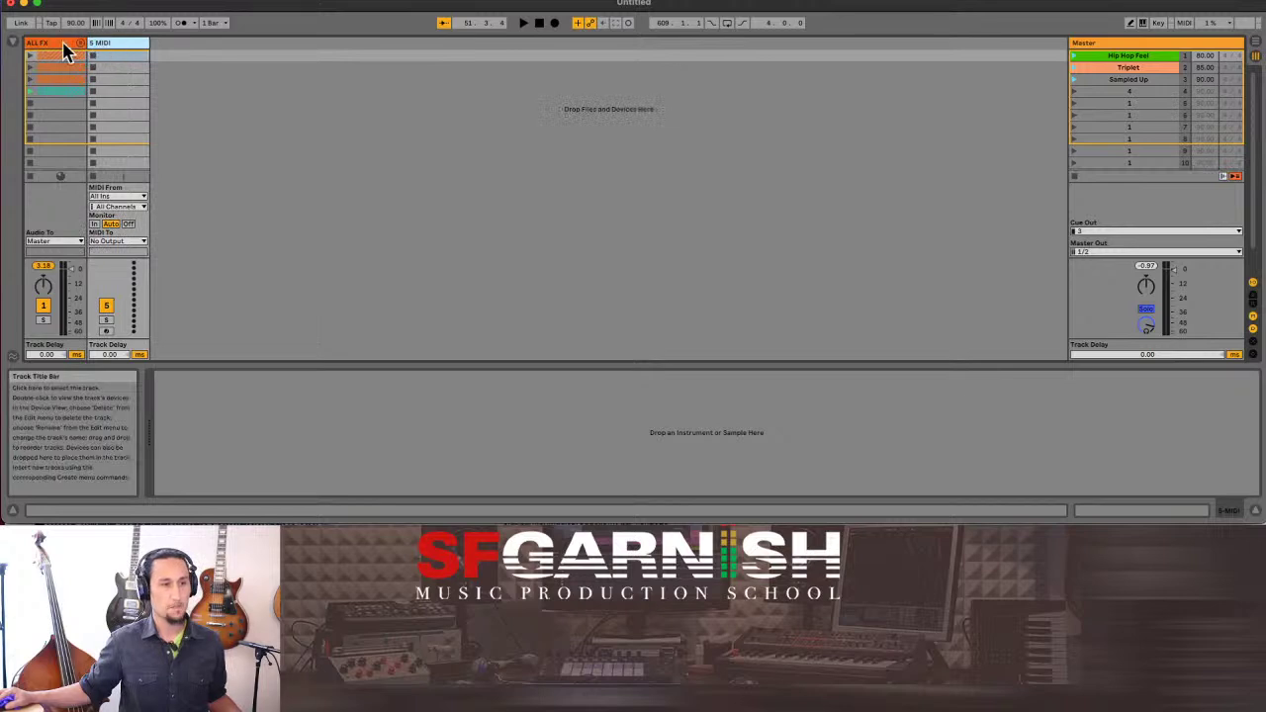
Show the browser and open the Bass presets of Operator in the Instruments category.
click(14, 42)
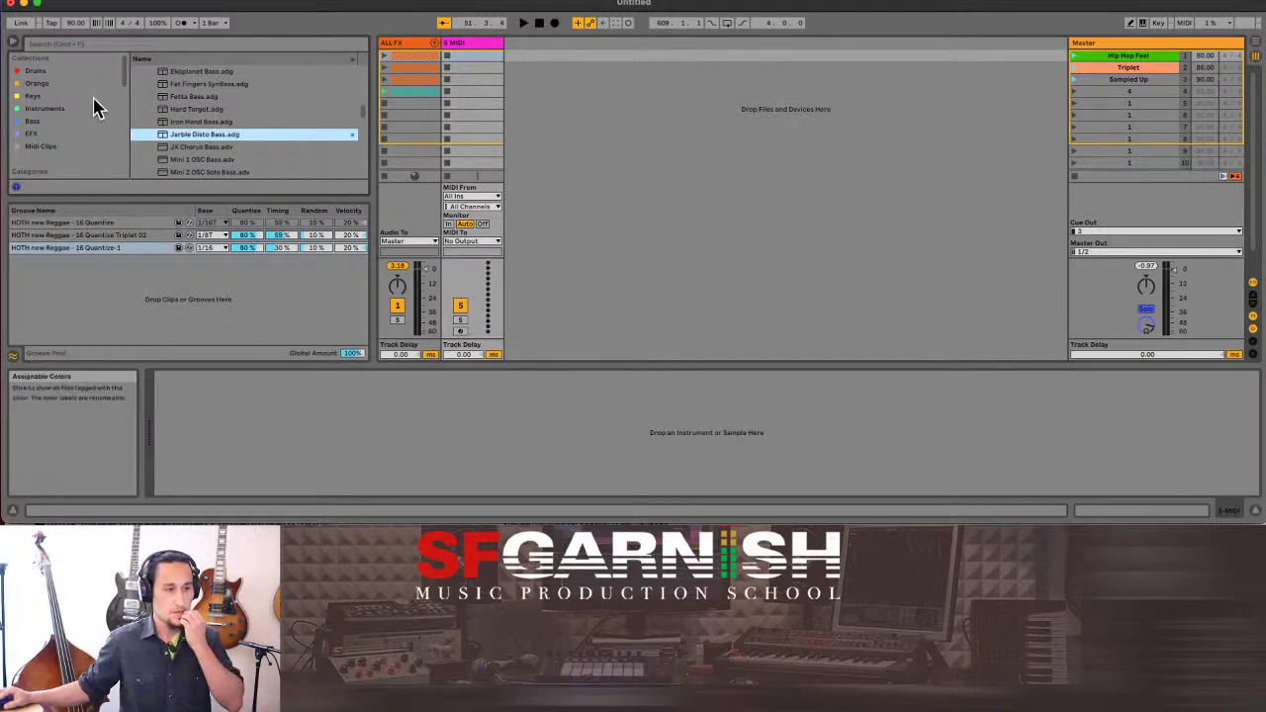
scroll(79, 112, down, 4)
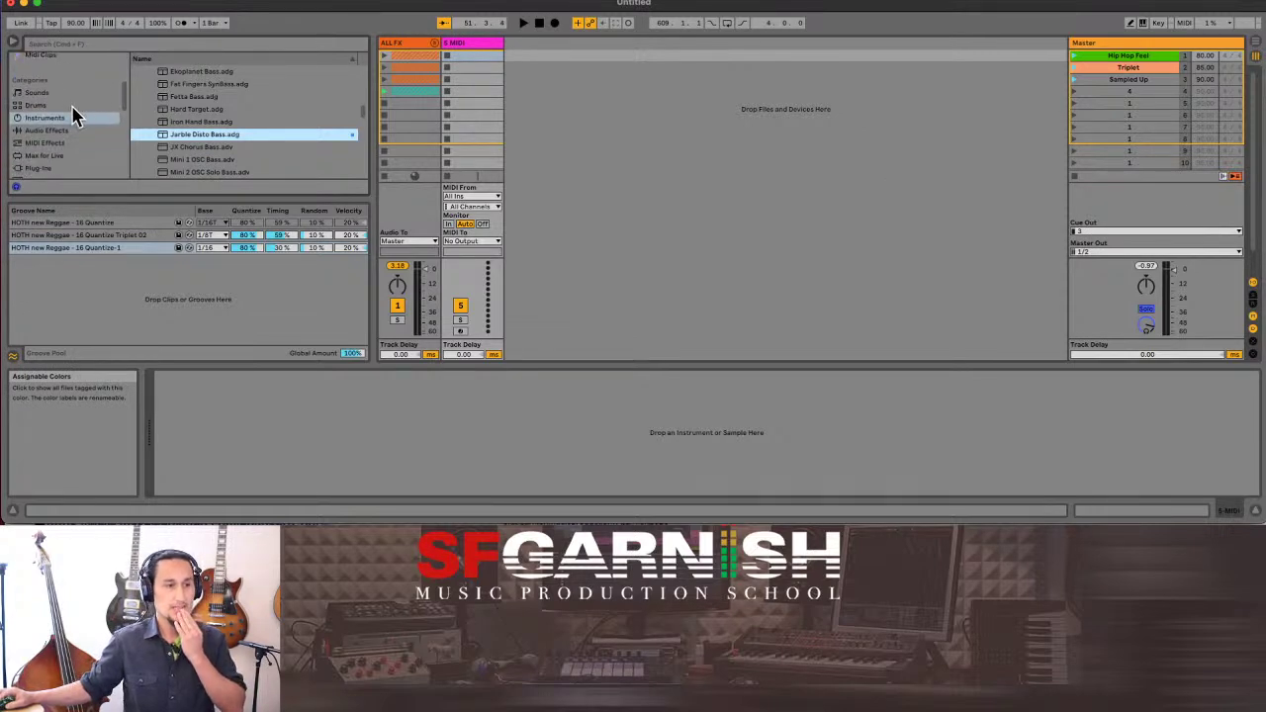
click(40, 120)
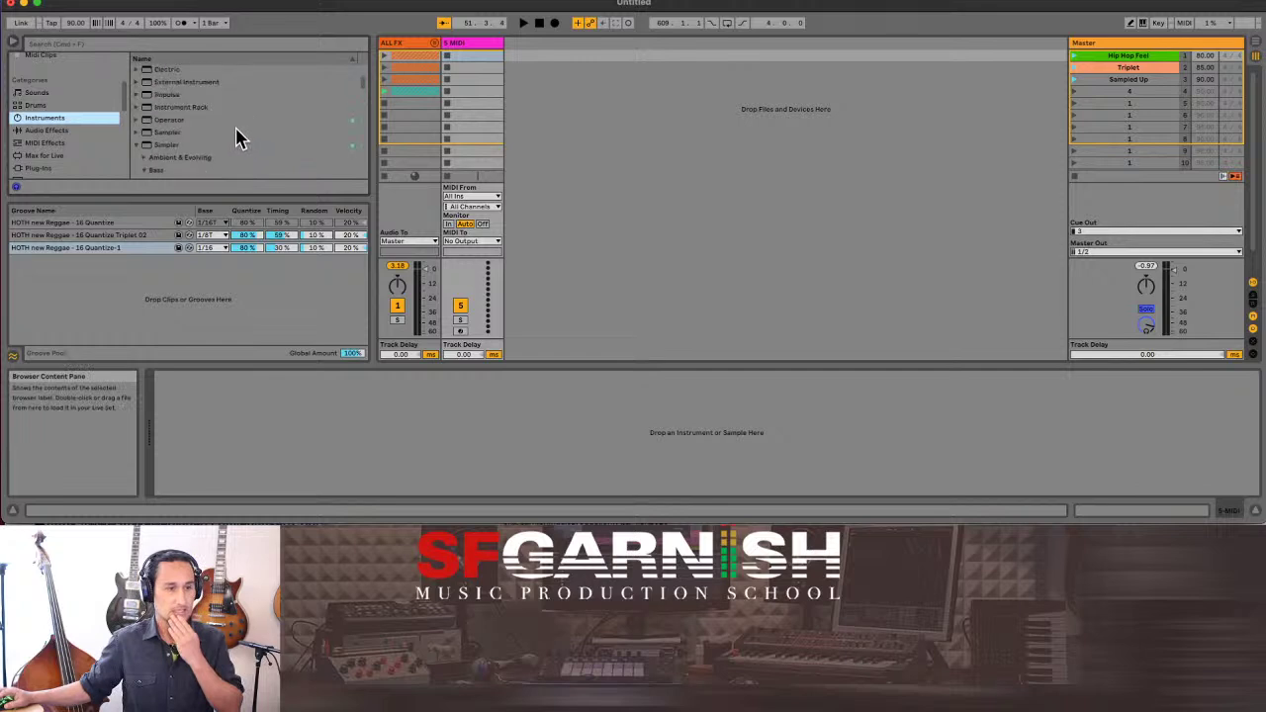
click(148, 146)
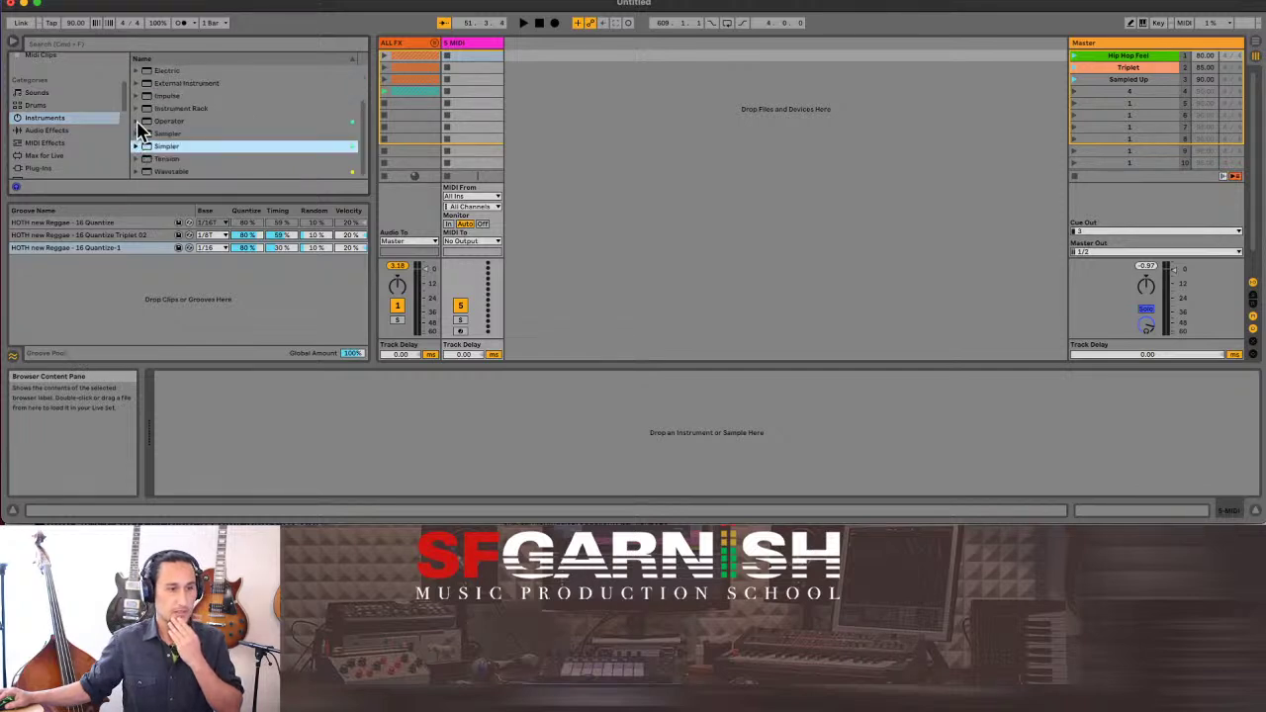
click(137, 121)
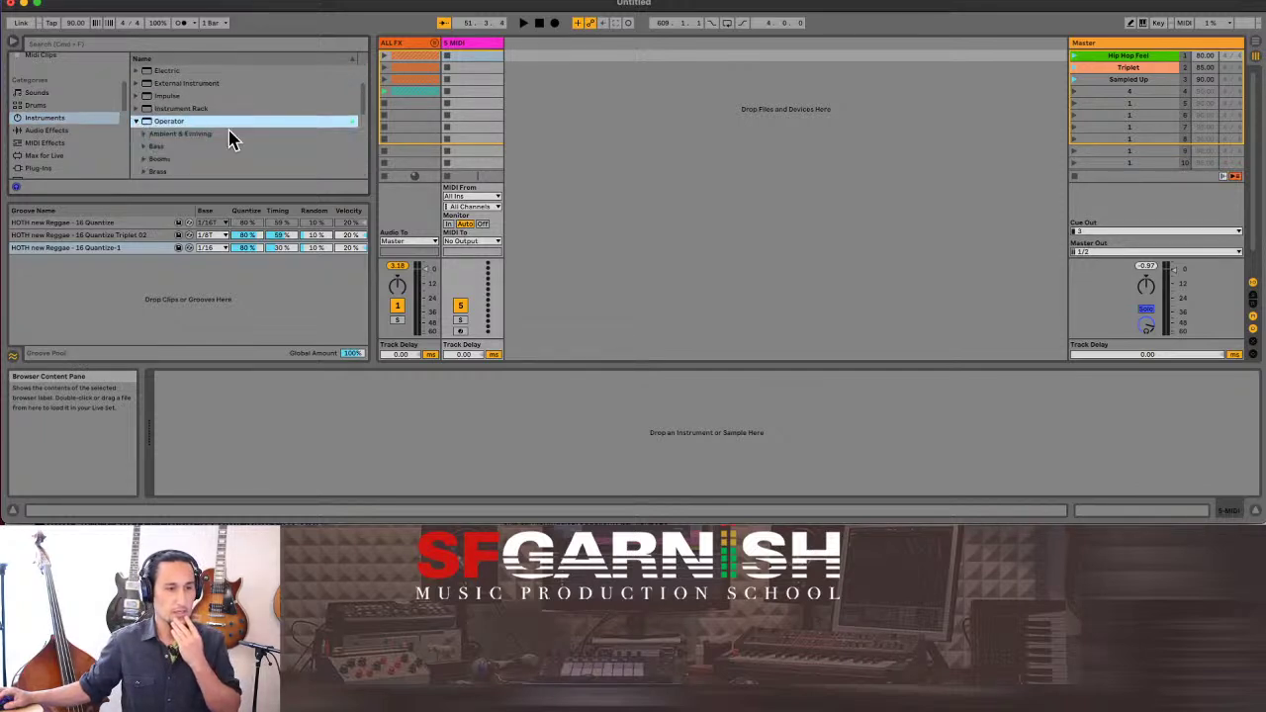
click(146, 131)
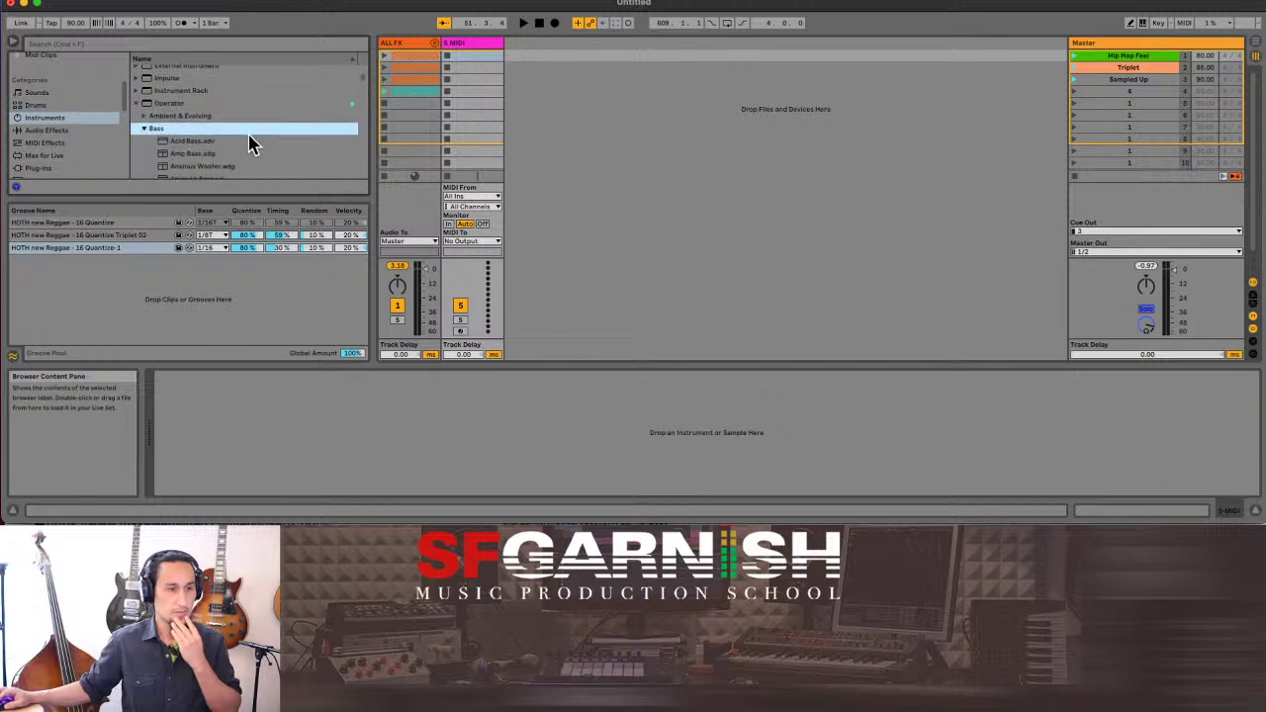
Audition the Operator bass presets, including Basic Fanatik Bass, Basic Wash Bass, Bass Follower and Boom Bass.
scroll(252, 143, down, 5)
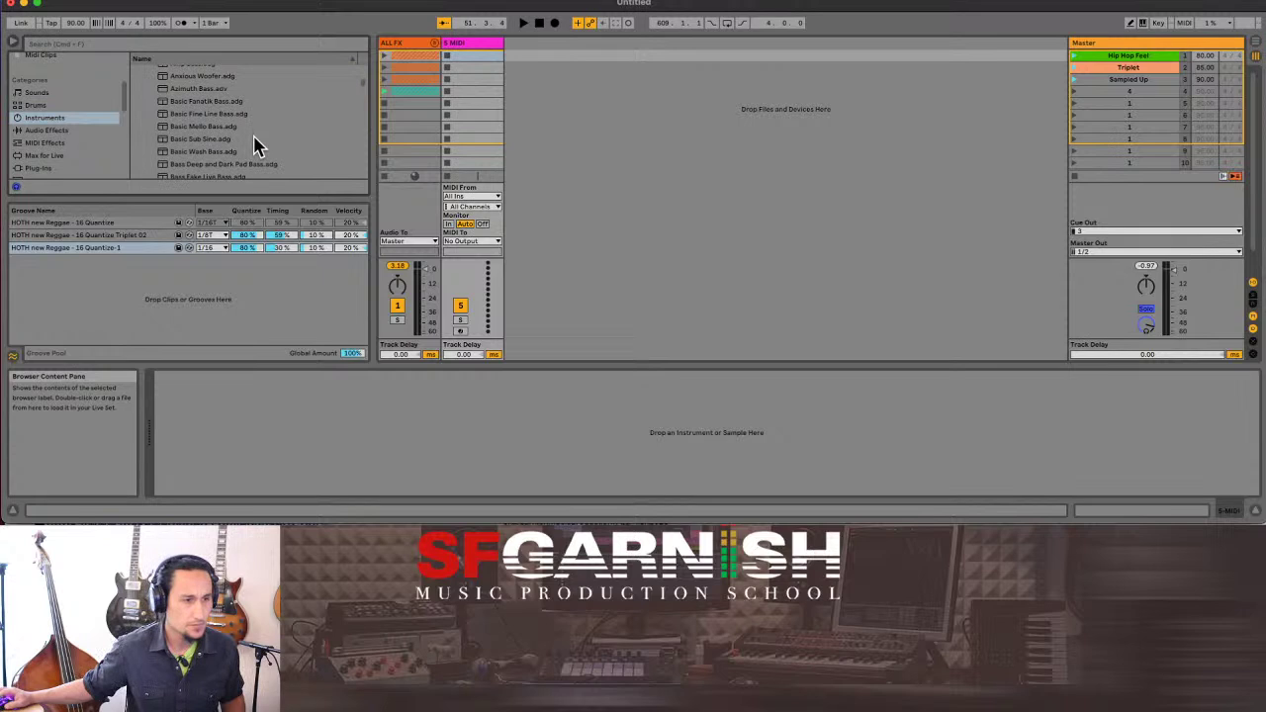
click(207, 114)
click(216, 102)
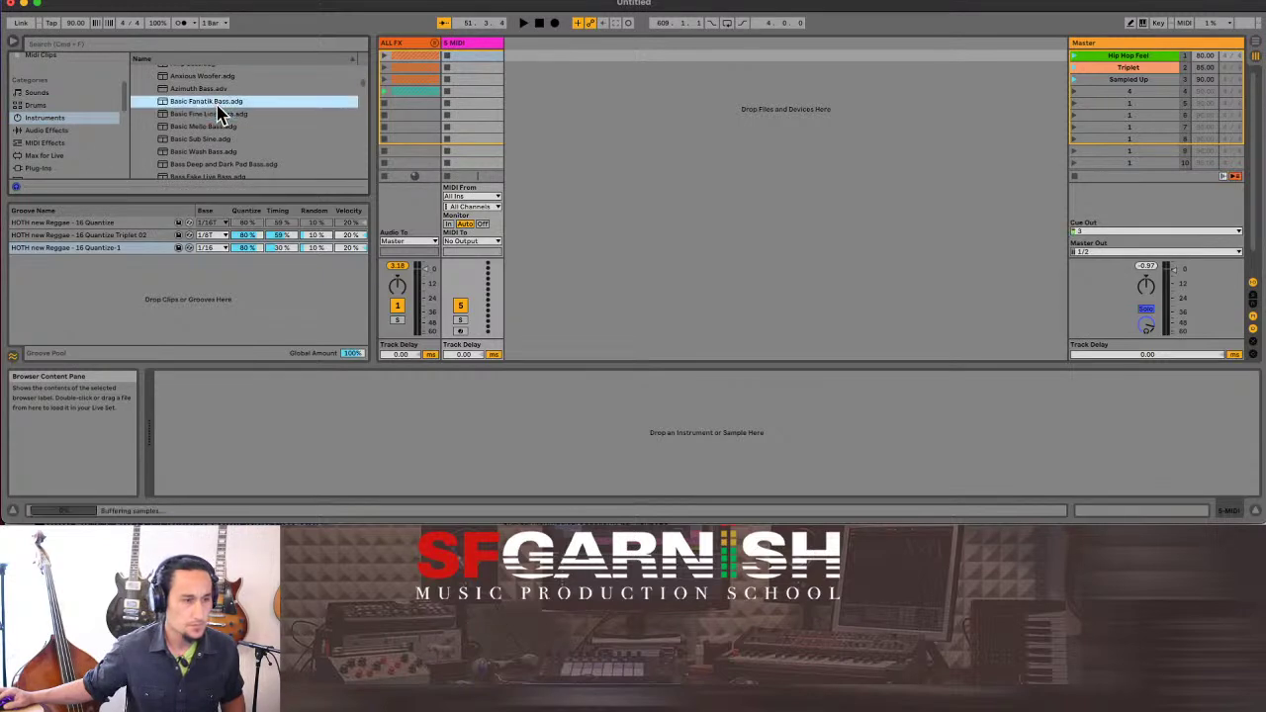
click(209, 139)
scroll(209, 138, down, 1)
click(212, 132)
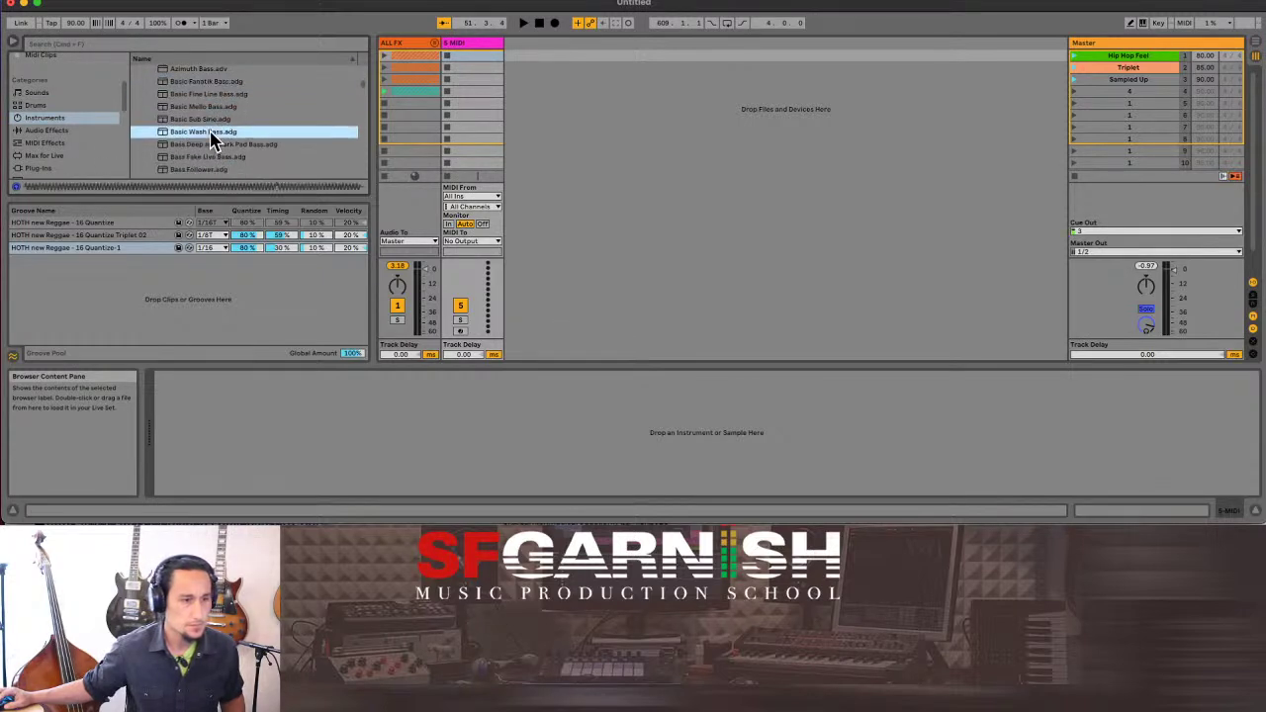
click(215, 144)
click(210, 172)
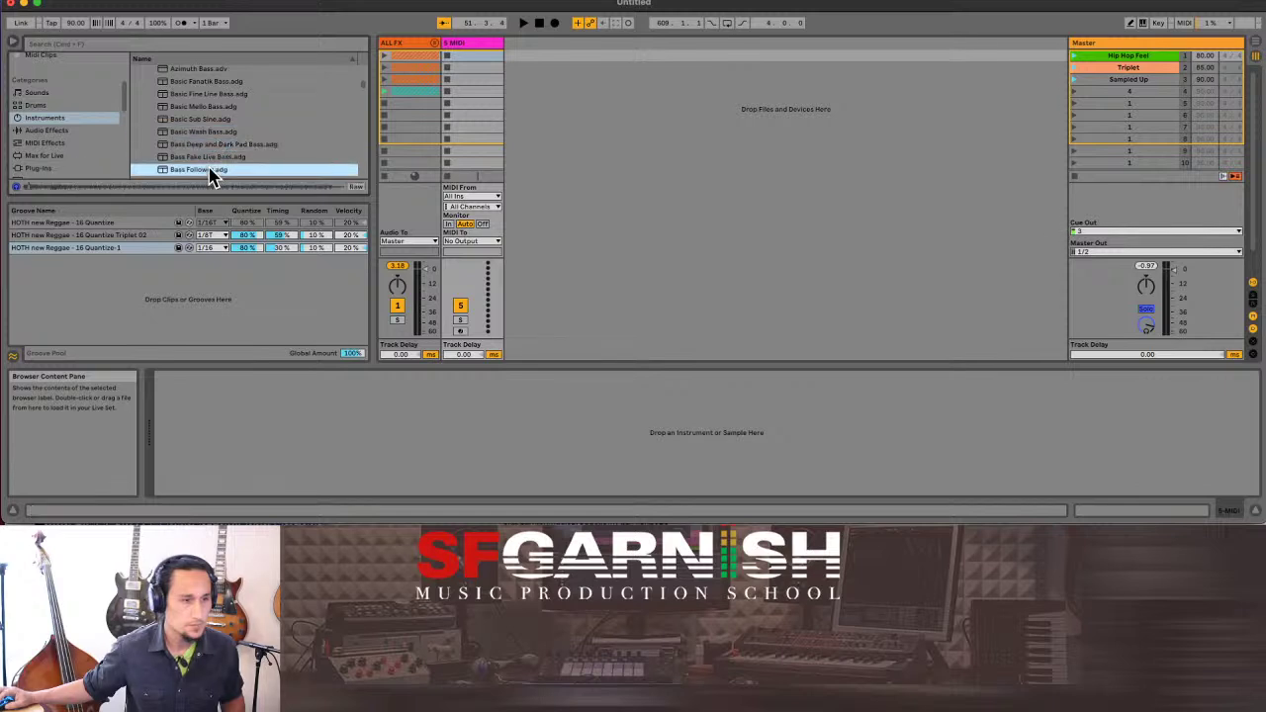
scroll(210, 171, down, 2)
scroll(209, 163, down, 1)
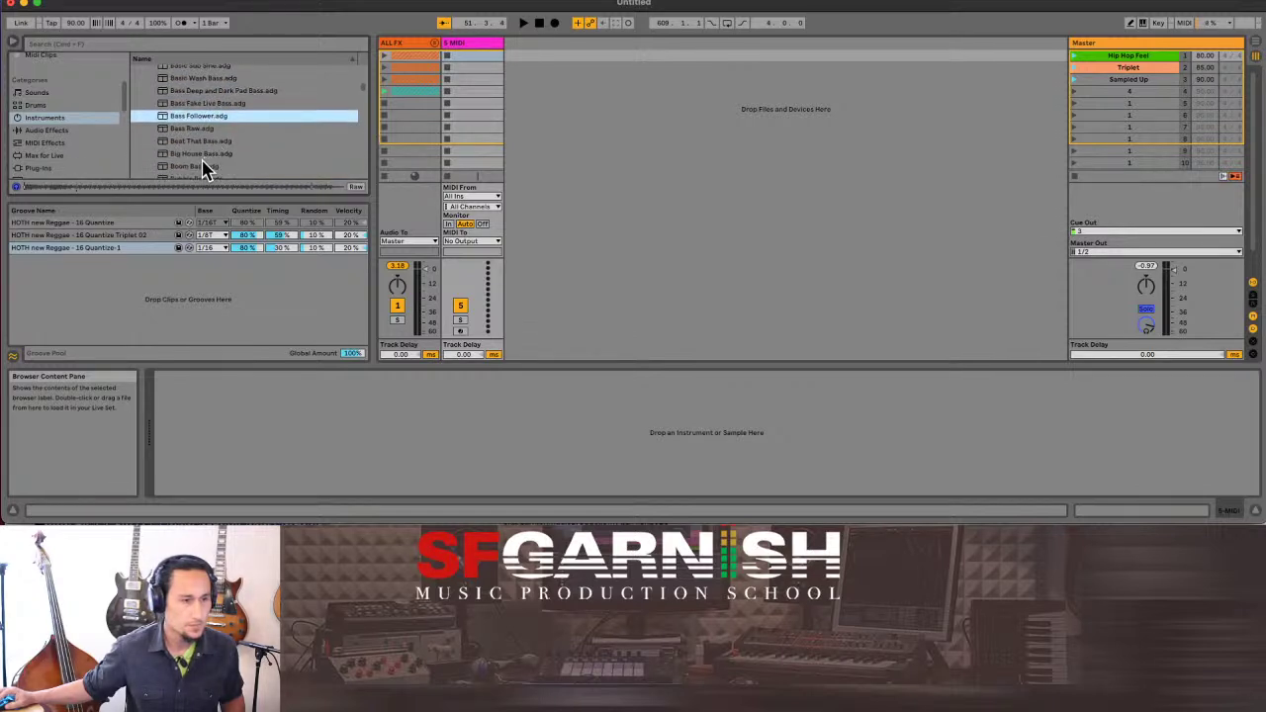
click(206, 164)
scroll(246, 156, down, 3)
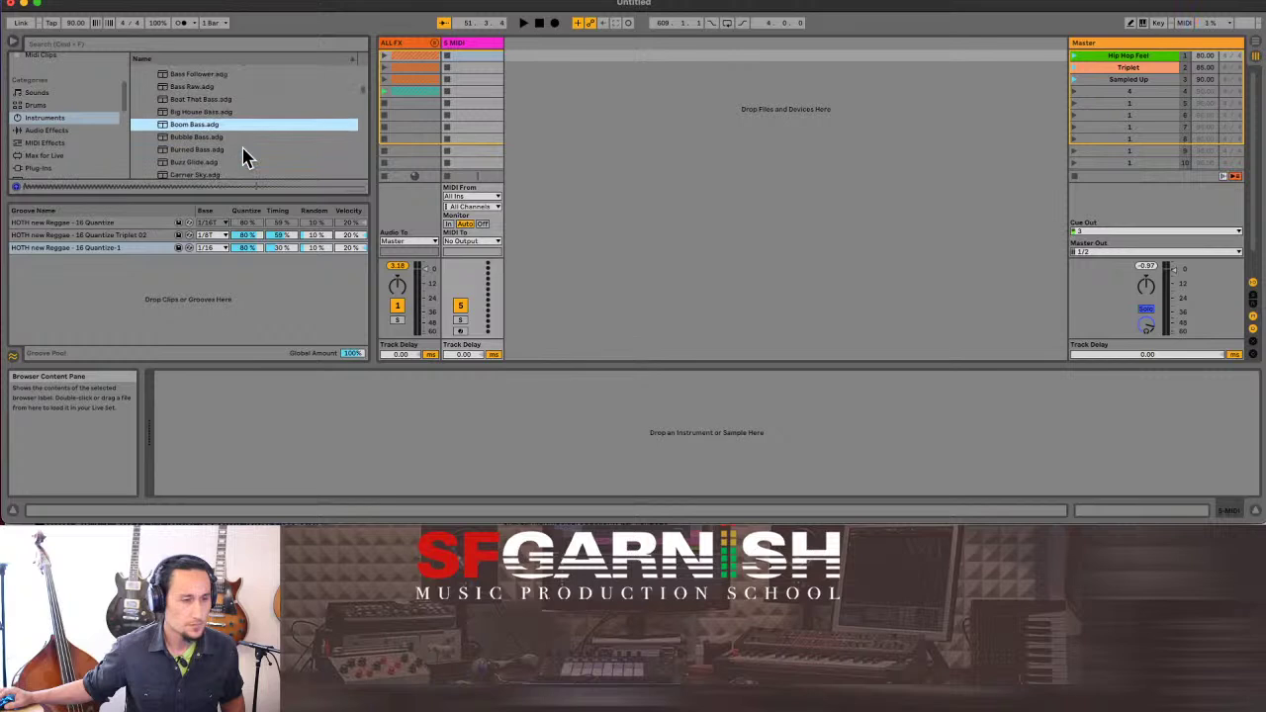
click(198, 174)
scroll(233, 150, up, 4)
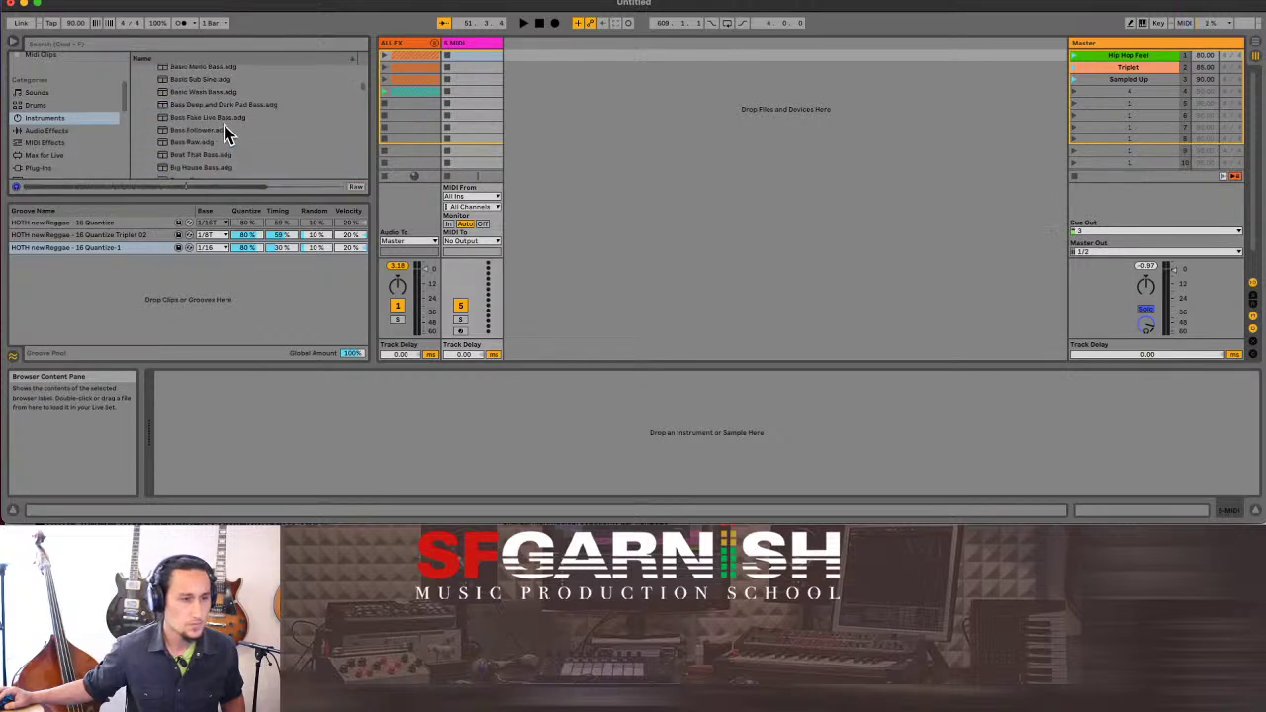
Compare Basic Wash Bass with its neighbouring presets and load Basic Sub Sine onto the new MIDI track.
click(219, 104)
click(217, 92)
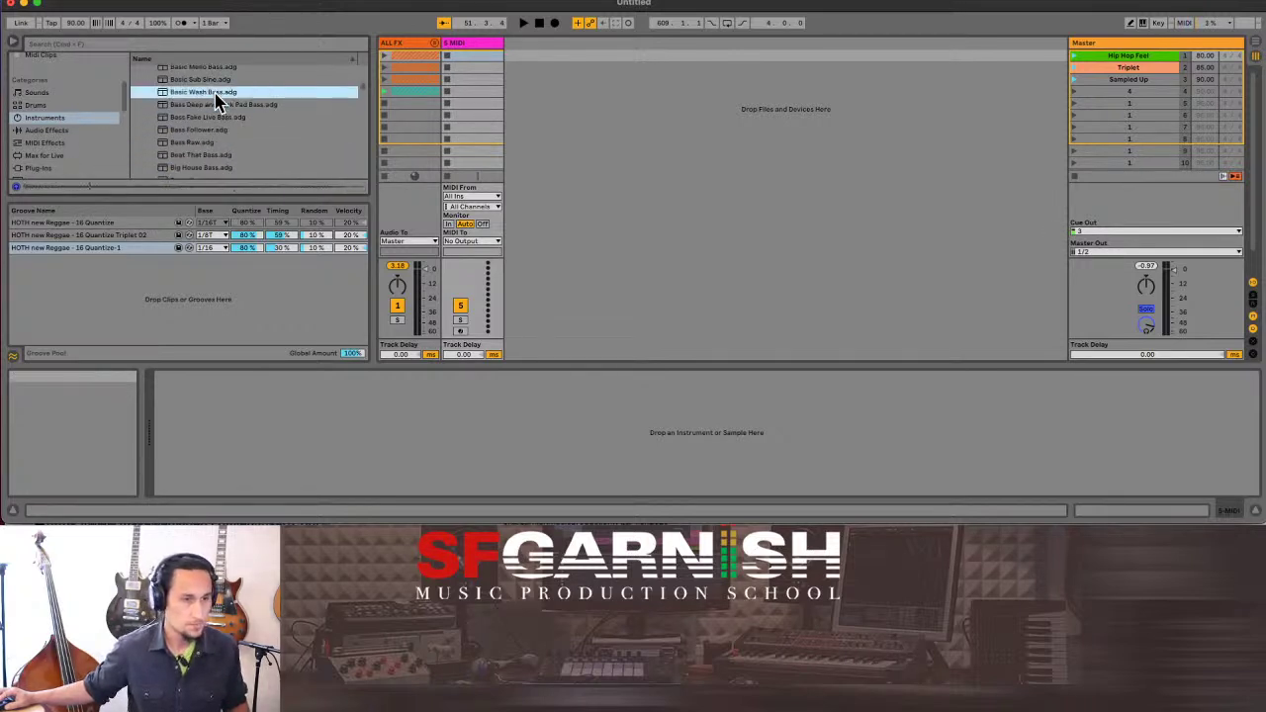
scroll(217, 102, up, 1)
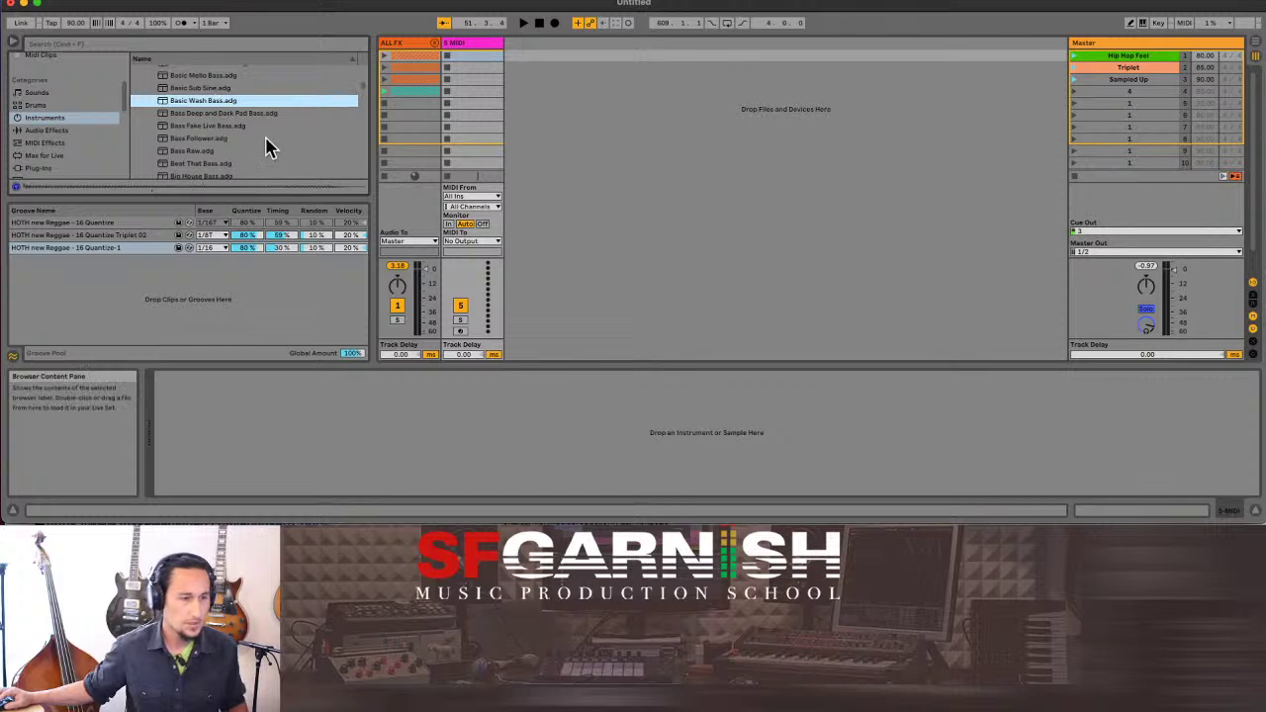
key(Up)
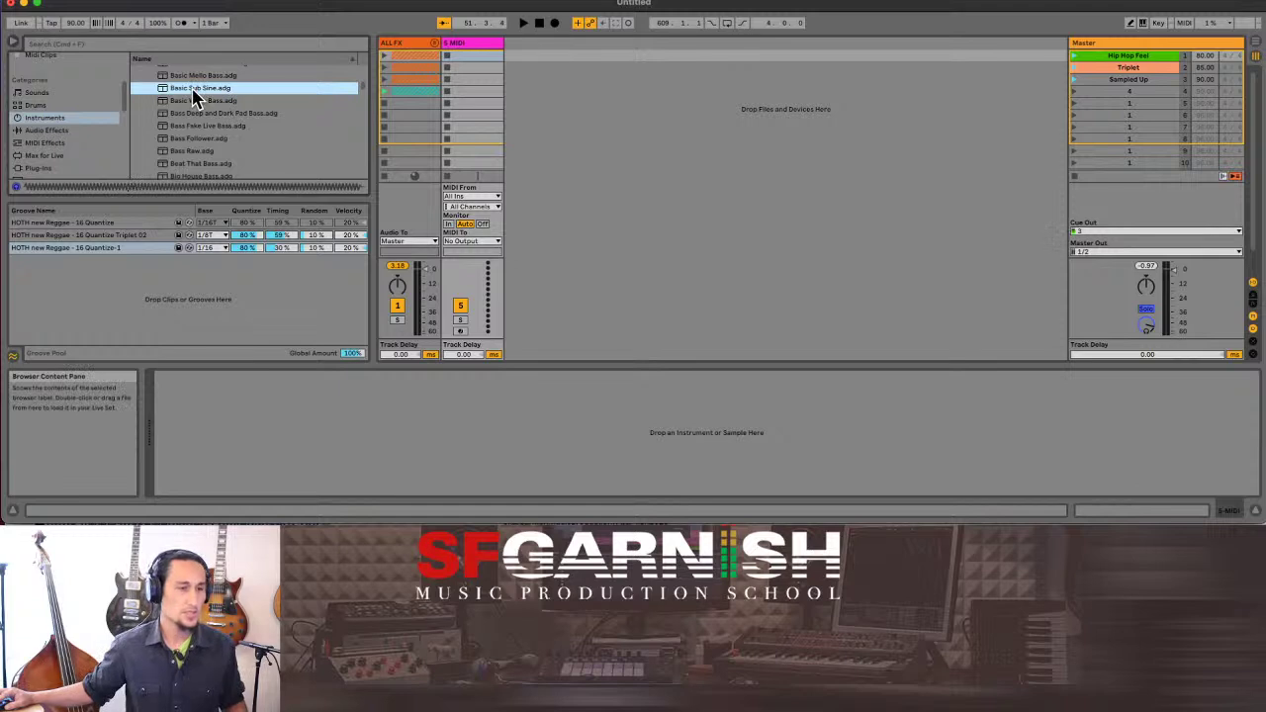
drag(195, 96, 482, 72)
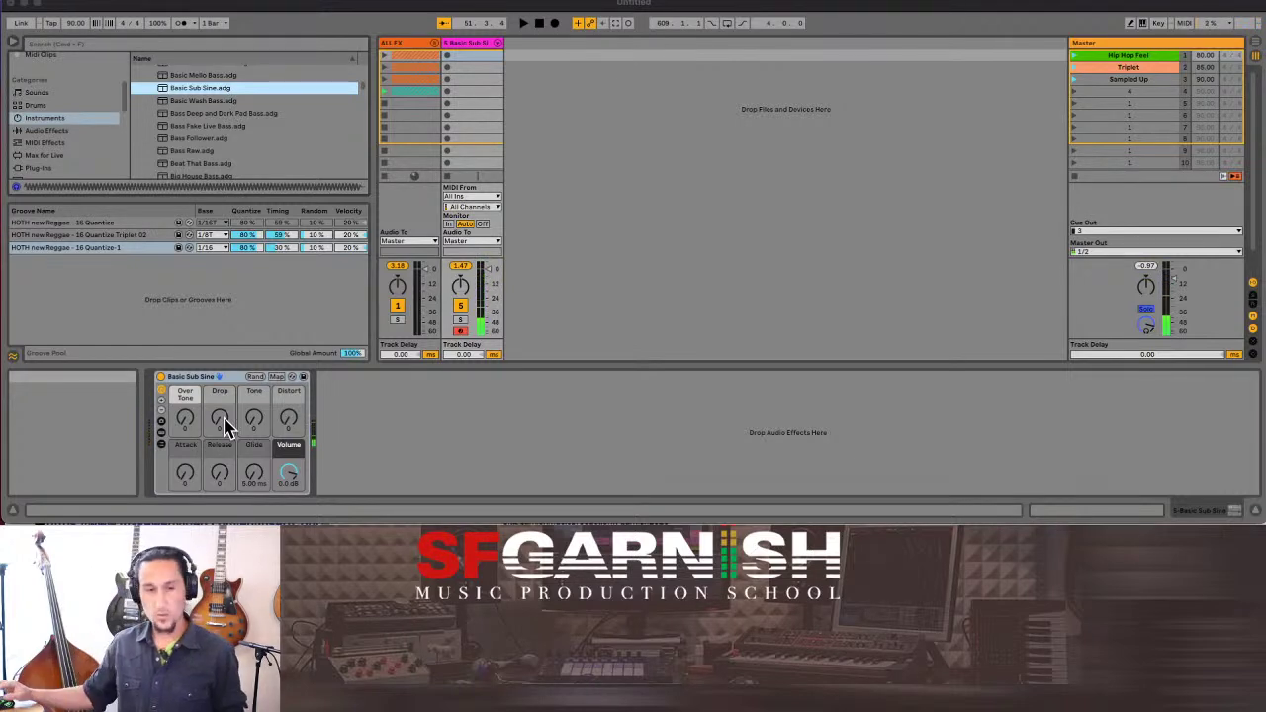
Unfold the ALL FX group, copy the Sampled Up scene's Aqua Wobble clip to scene 5 of the Basic Sub Sine track, and stop all clips.
click(433, 45)
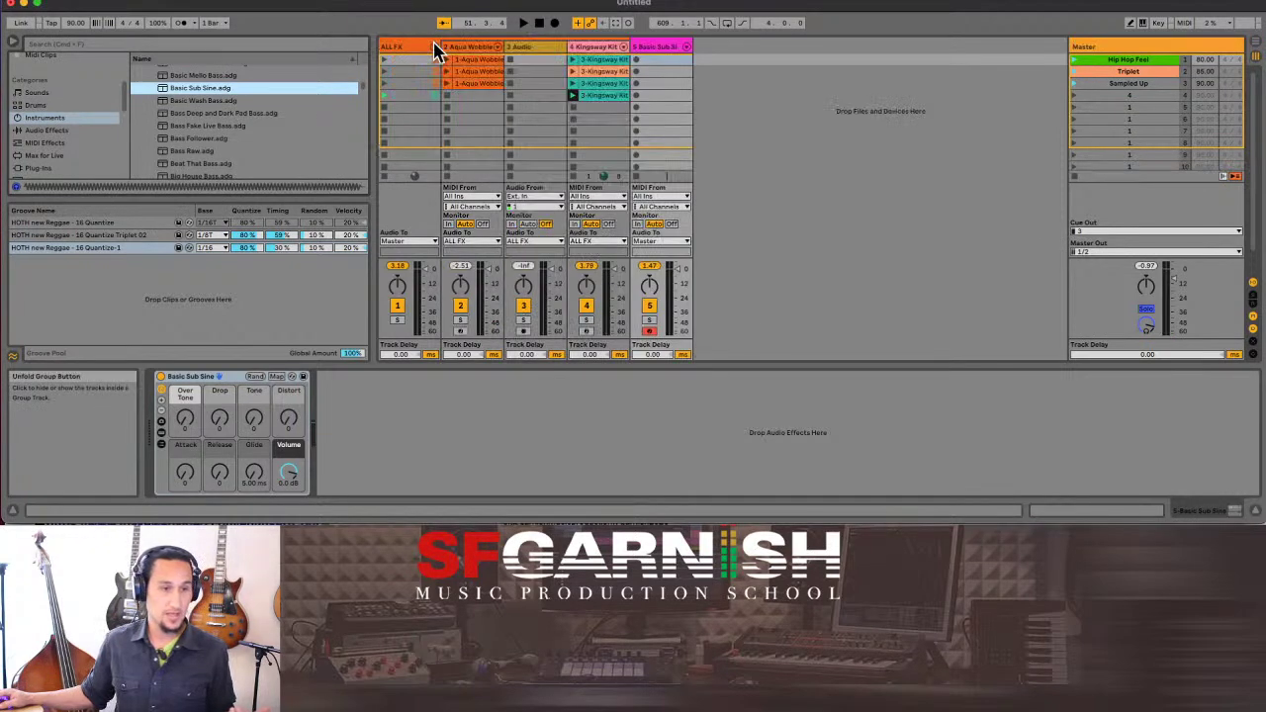
click(477, 84)
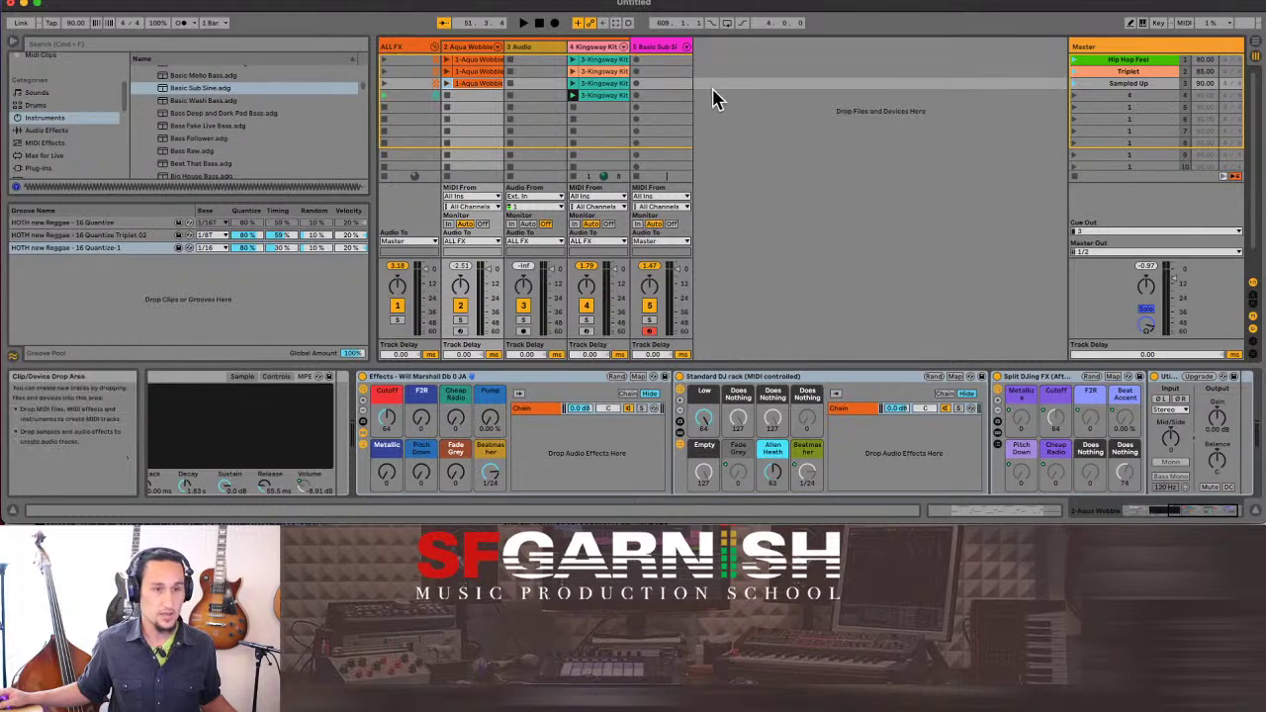
click(663, 114)
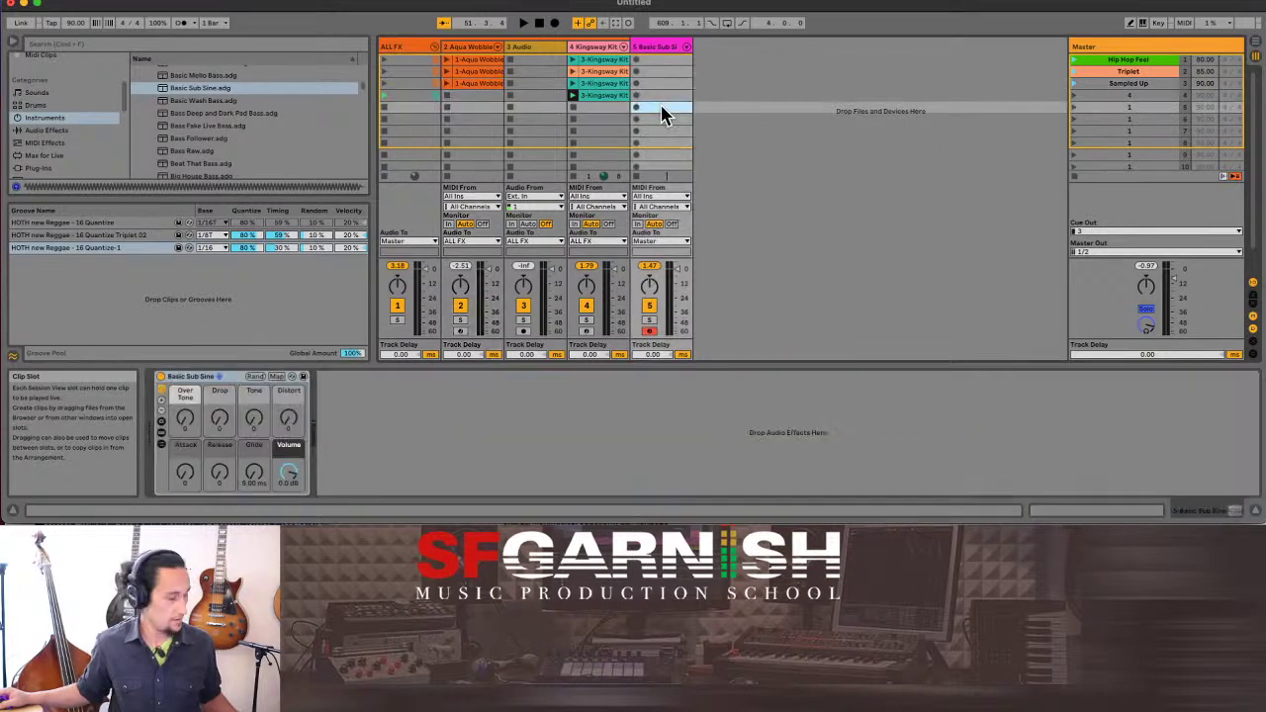
key(super+v)
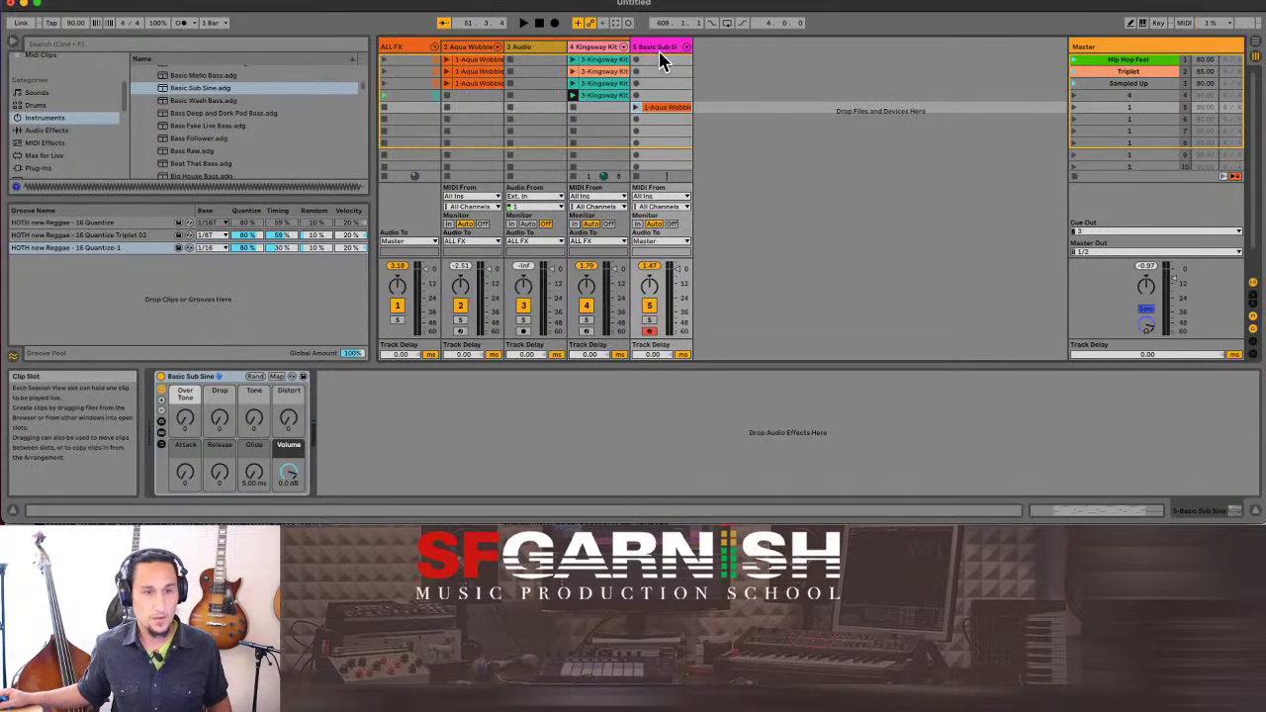
click(1076, 180)
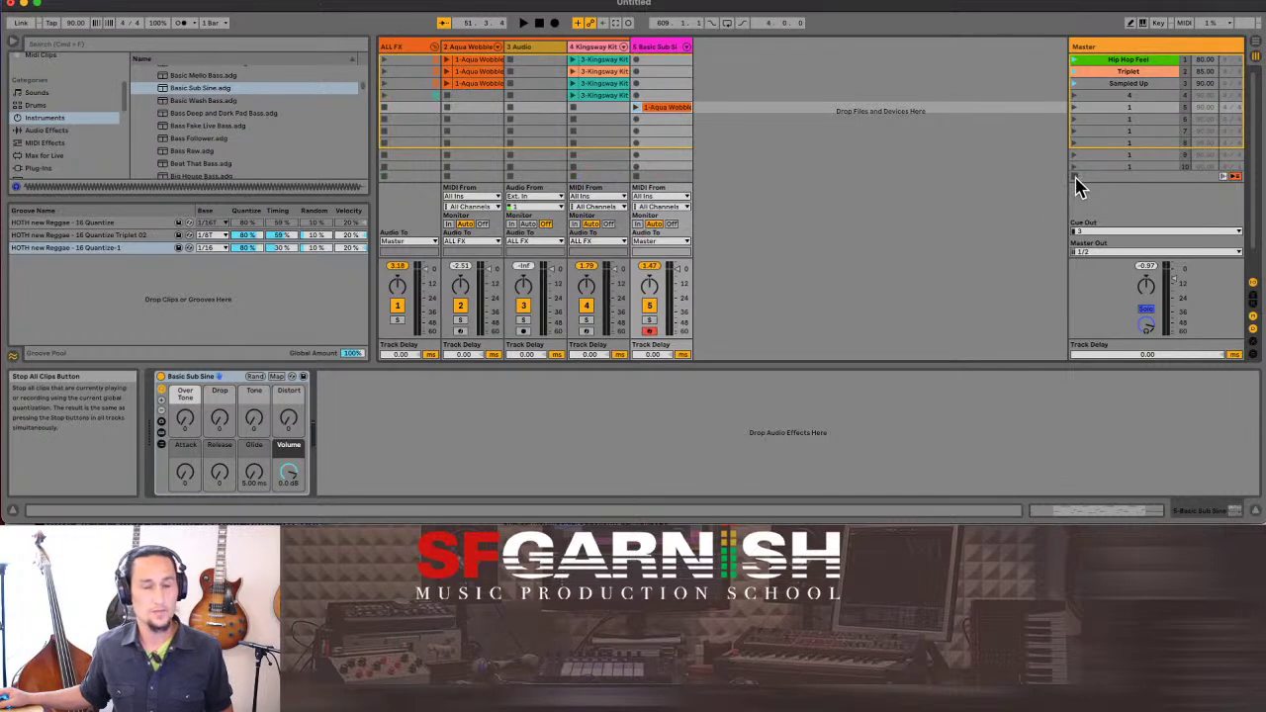
Rename the pasted clip in scene 5 as bass sub and colour it blue.
click(665, 106)
text(bass sub)
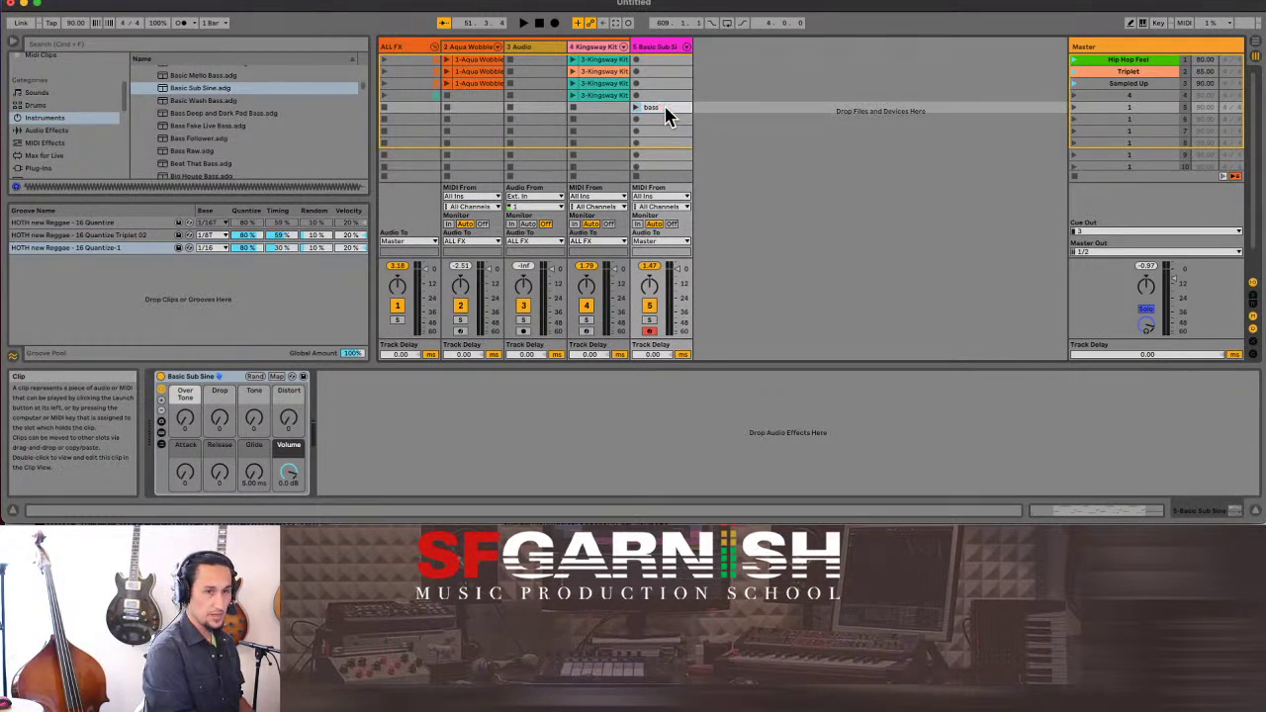
key(Return)
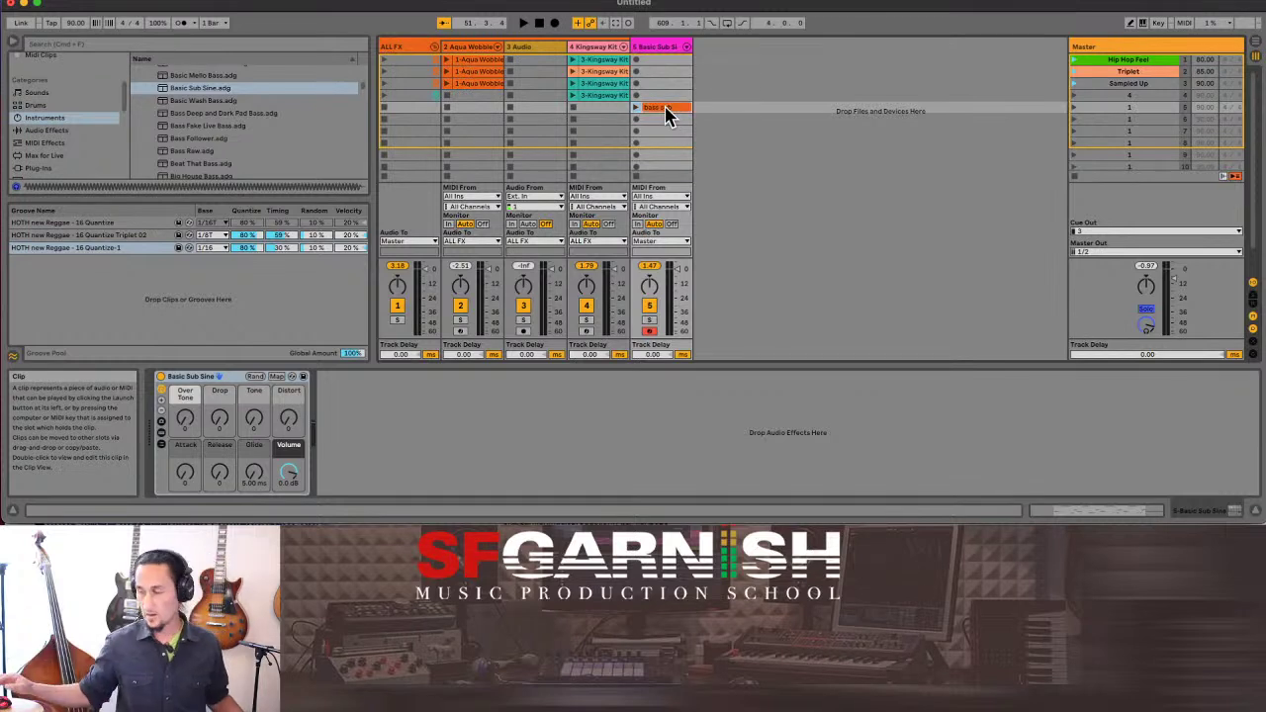
right_click(665, 106)
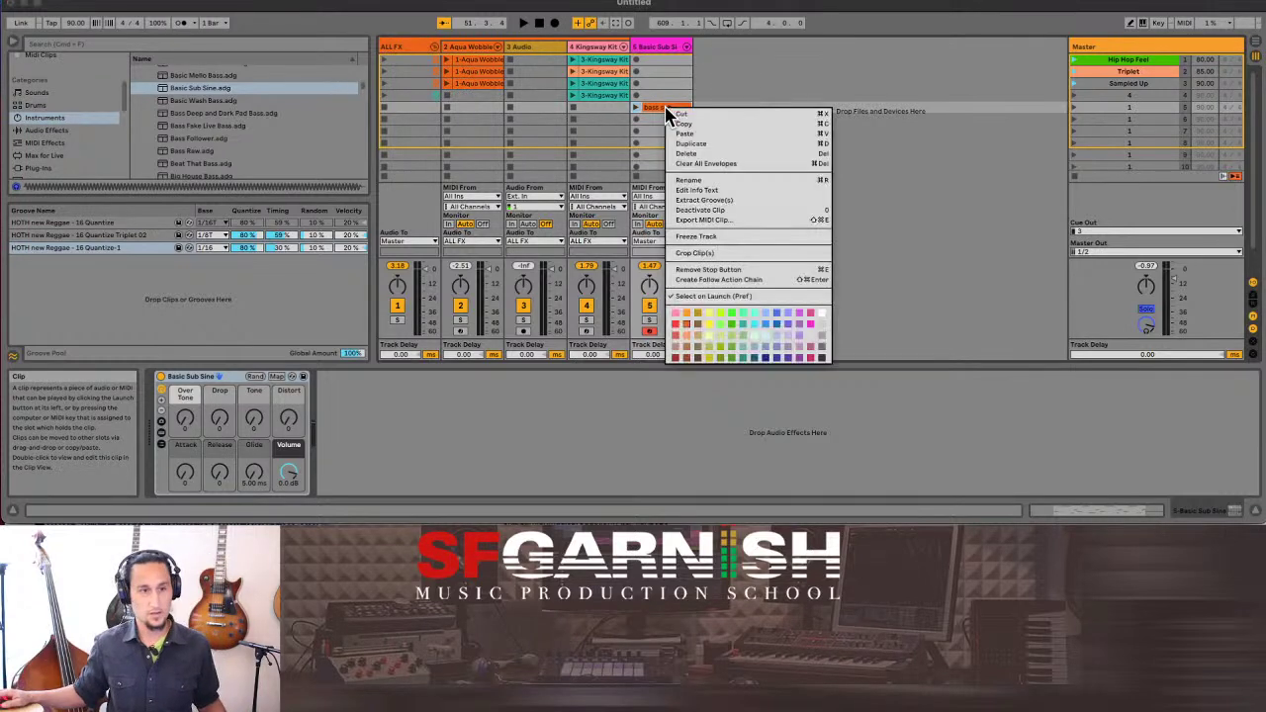
click(767, 333)
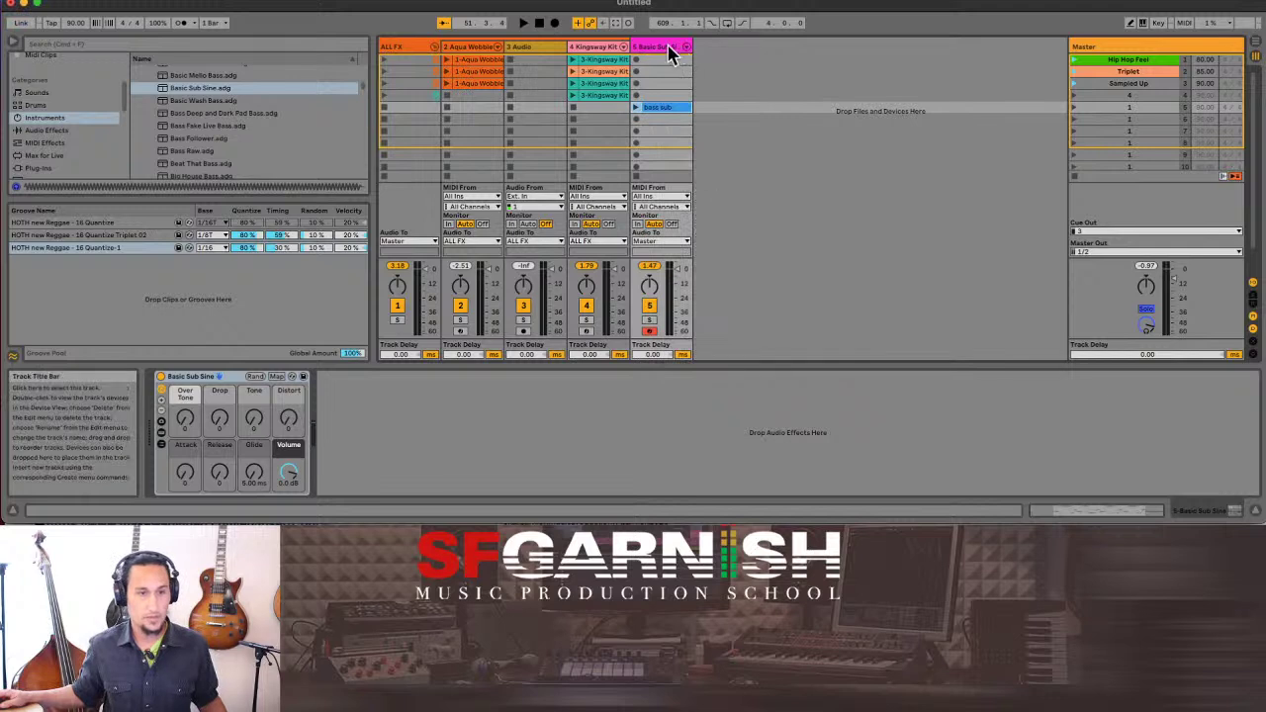
Colour the Basic Sub Sine track blue and launch its bass sub clip.
right_click(672, 48)
click(766, 217)
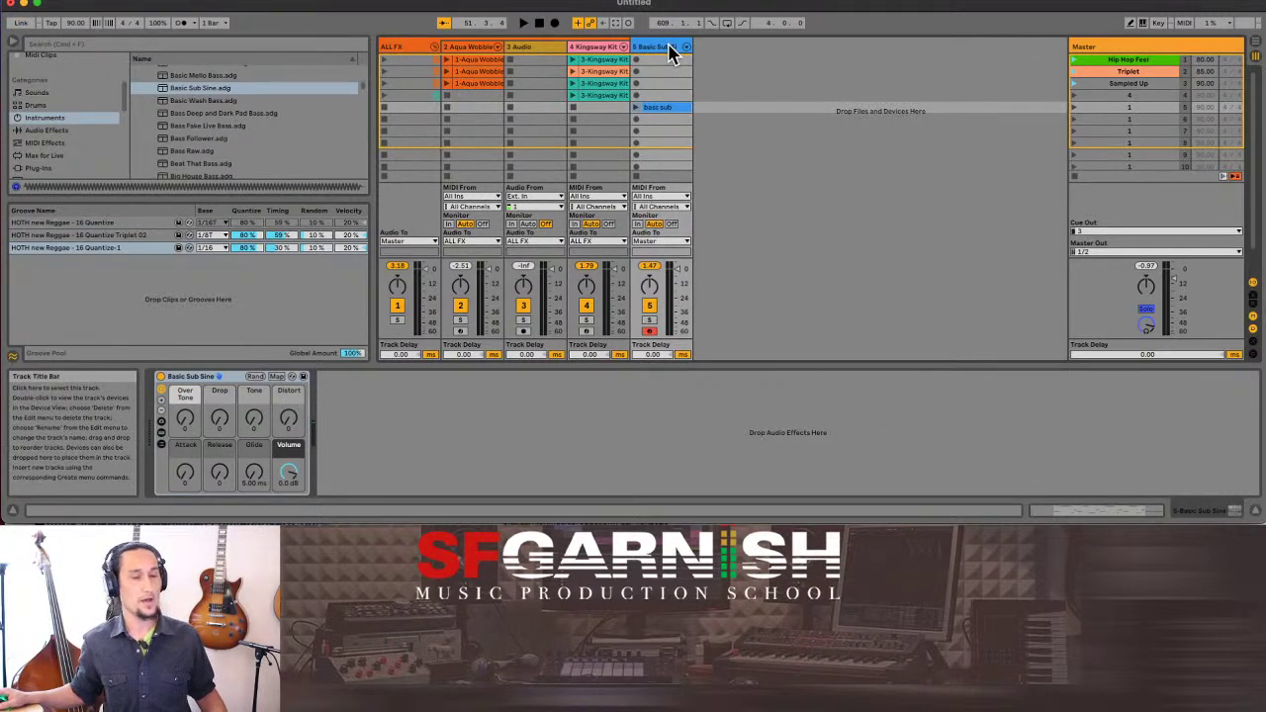
click(636, 107)
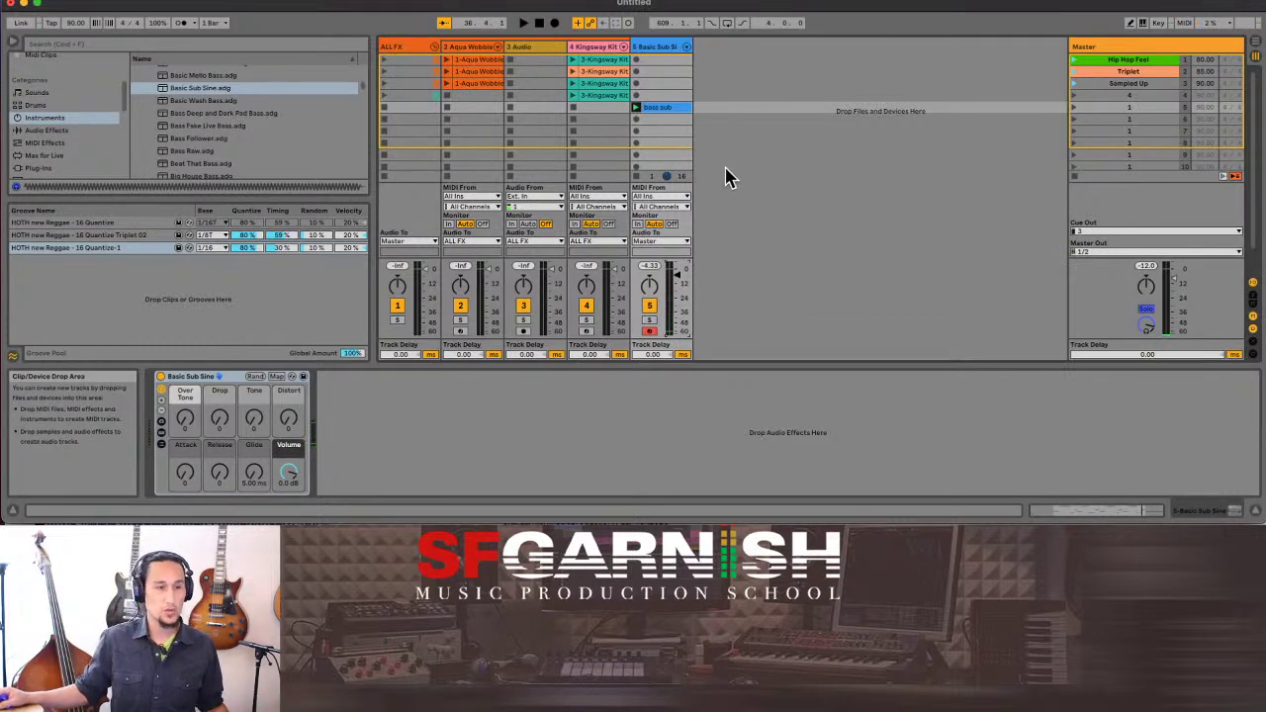
Launch the Sampled Up scene's Aqua Wobble clip, audition its track soloed, and switch the solo to the Basic Sub Sine track.
click(446, 85)
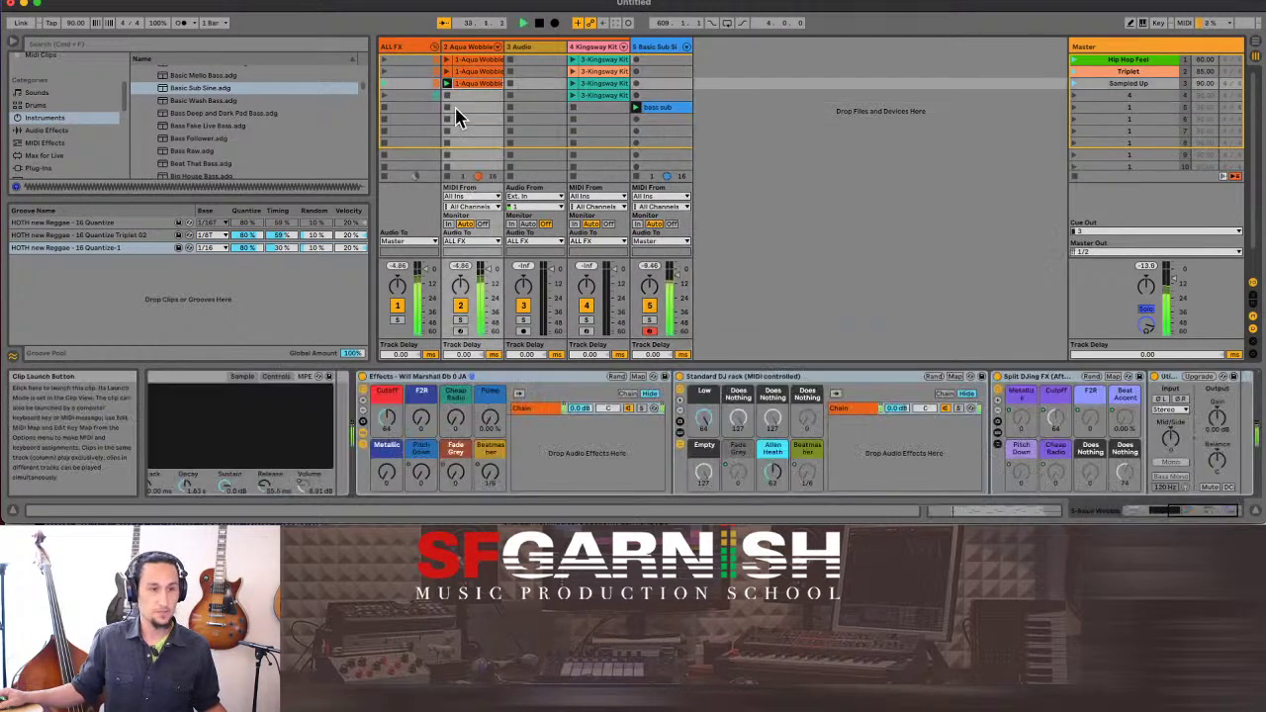
click(460, 320)
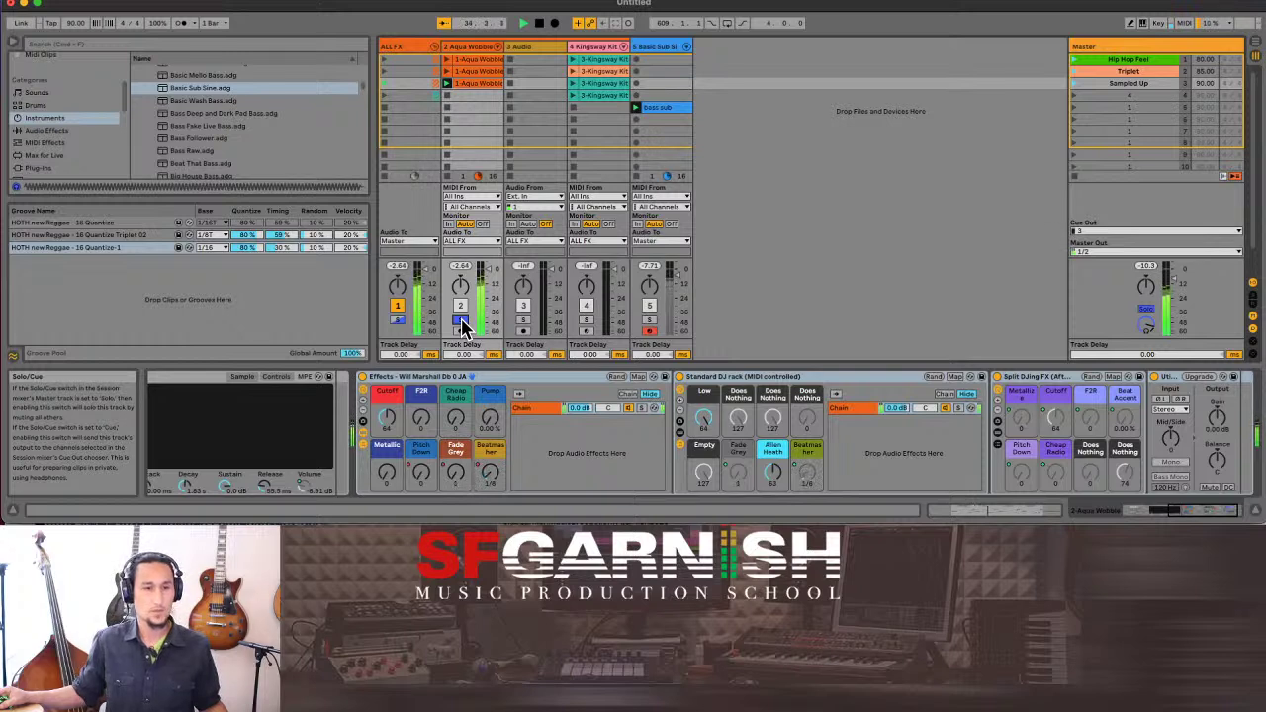
click(460, 321)
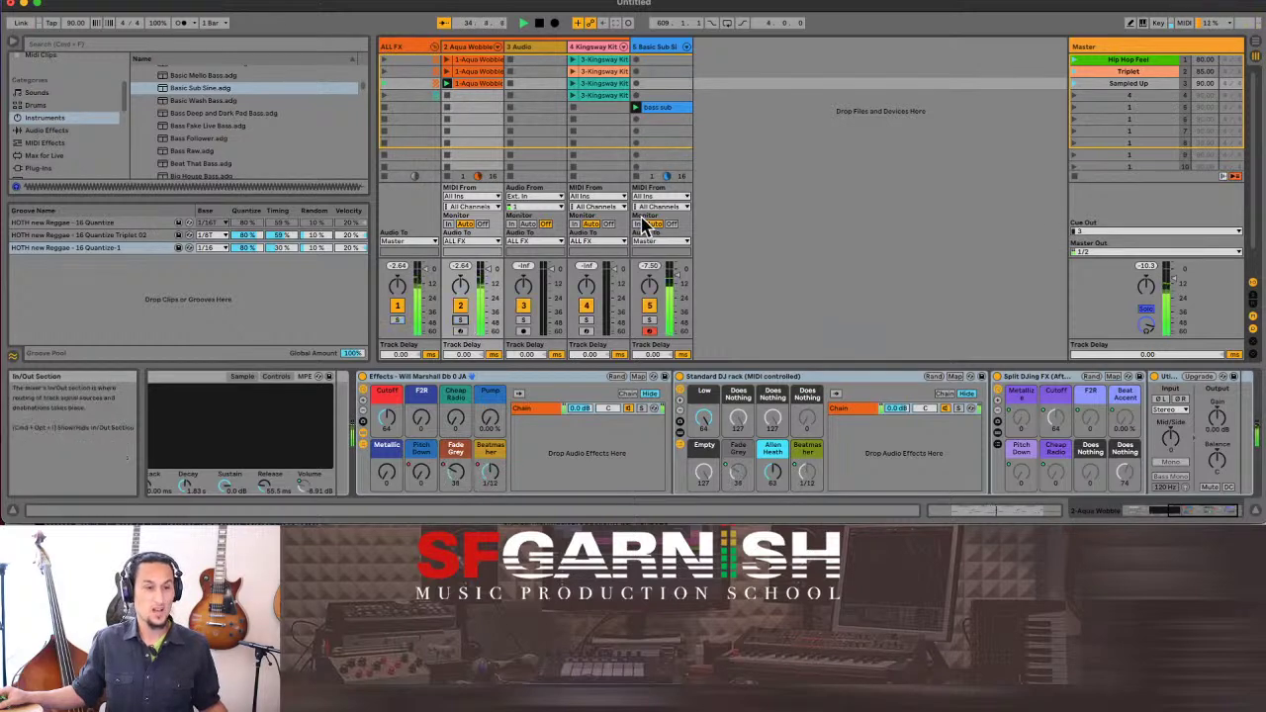
click(650, 320)
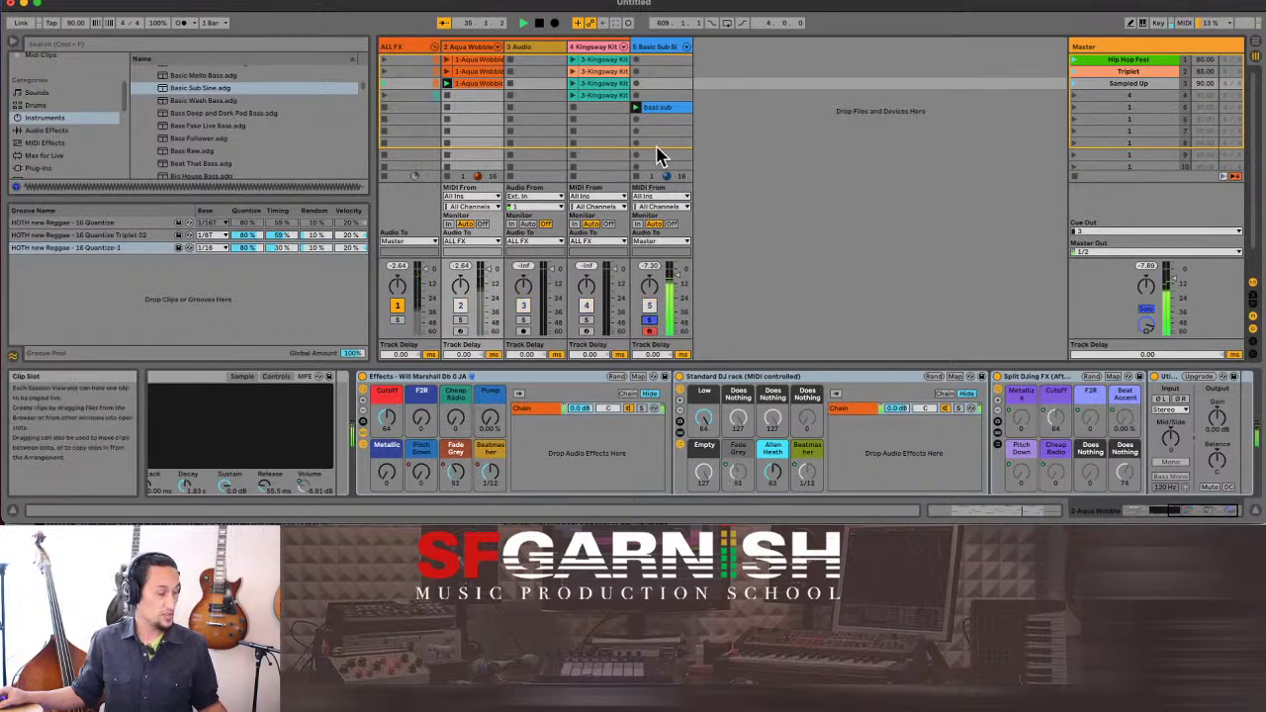
Add an Auto Filter from the EFX collection to the Basic Sub Sine track.
click(659, 108)
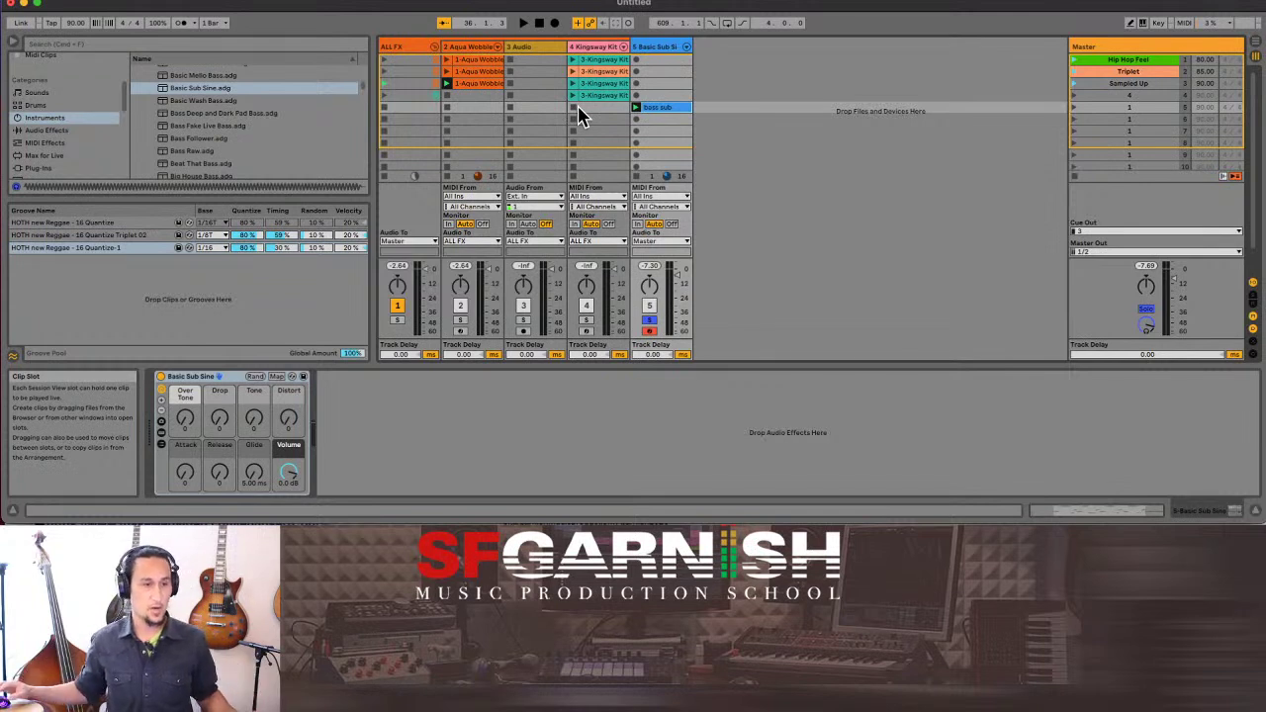
scroll(74, 114, up, 3)
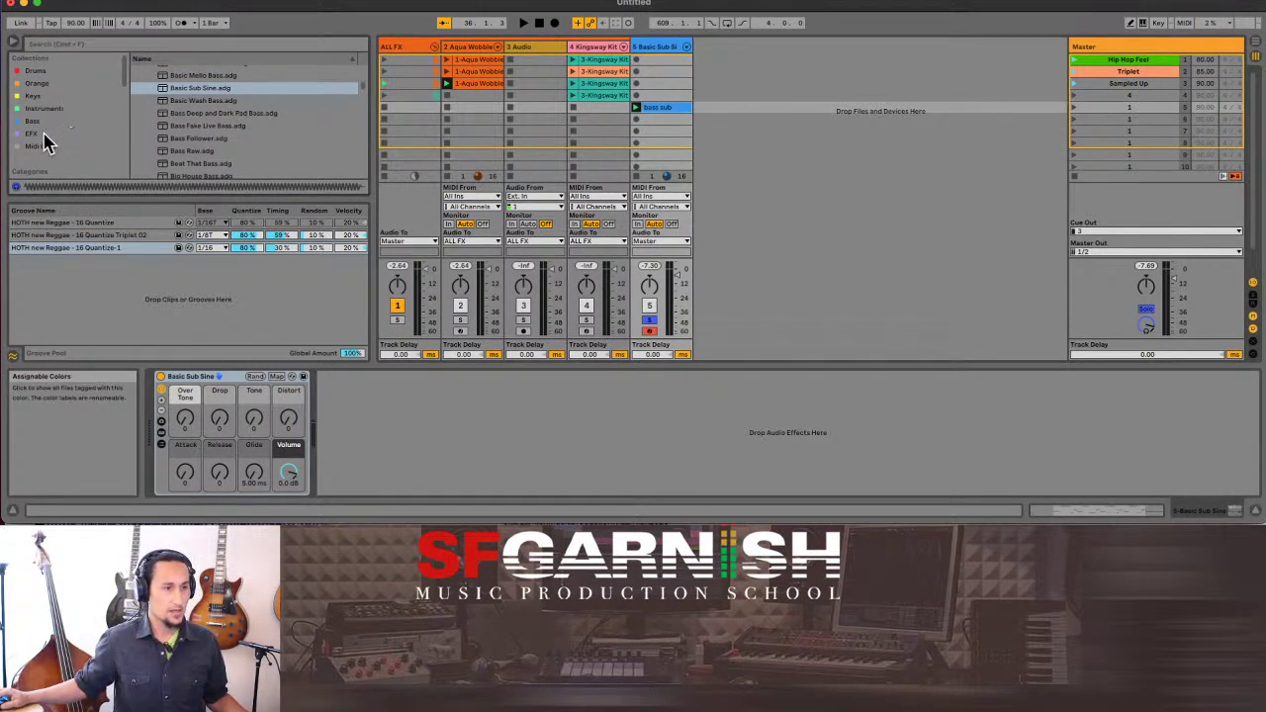
click(39, 133)
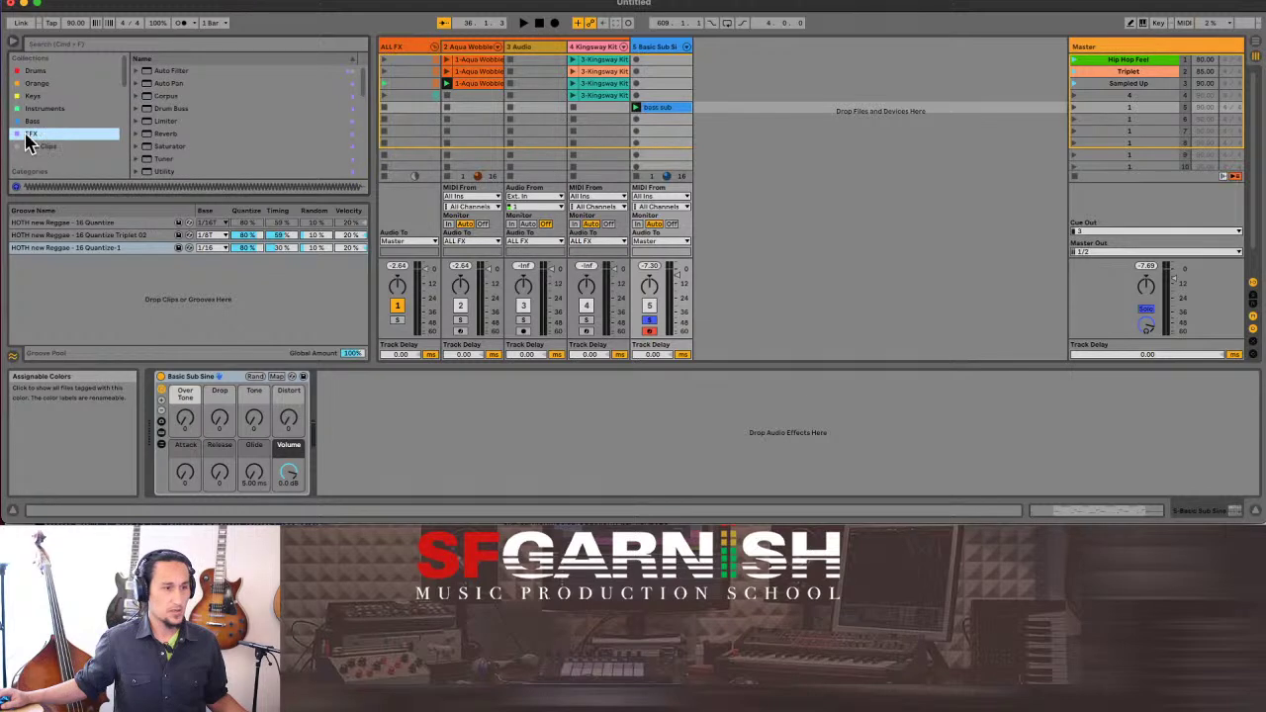
click(159, 72)
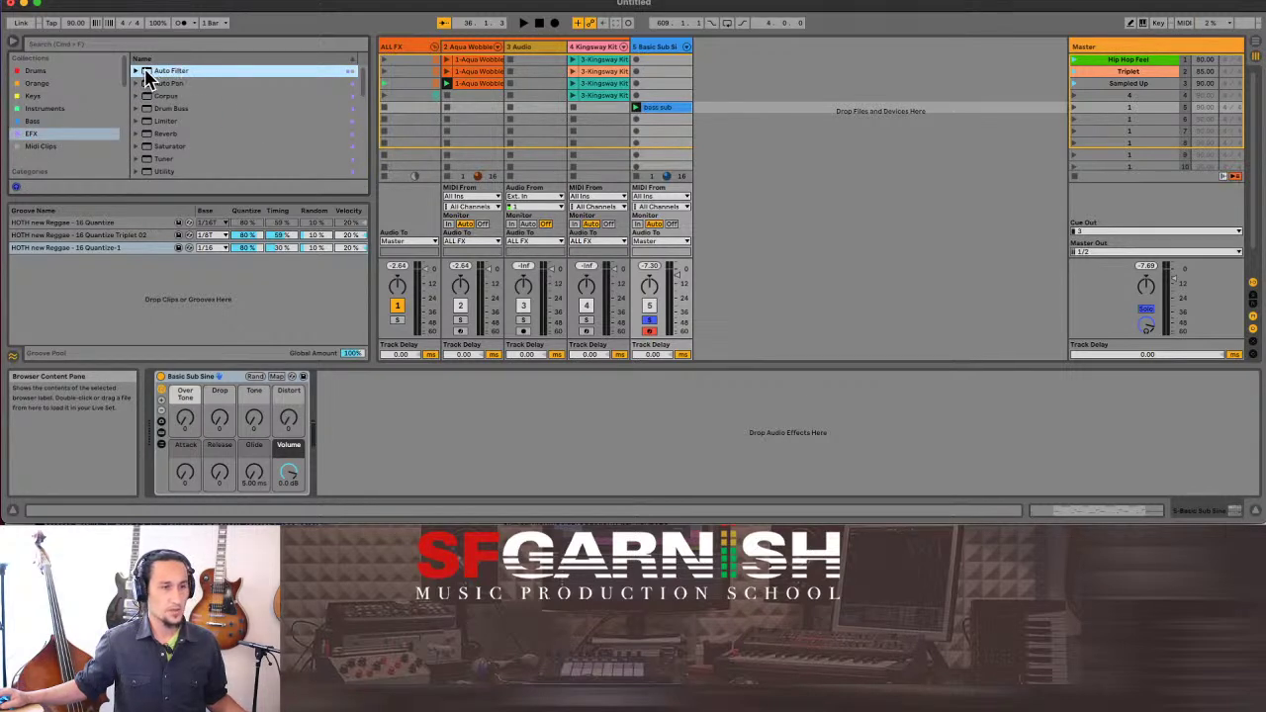
drag(146, 77, 666, 79)
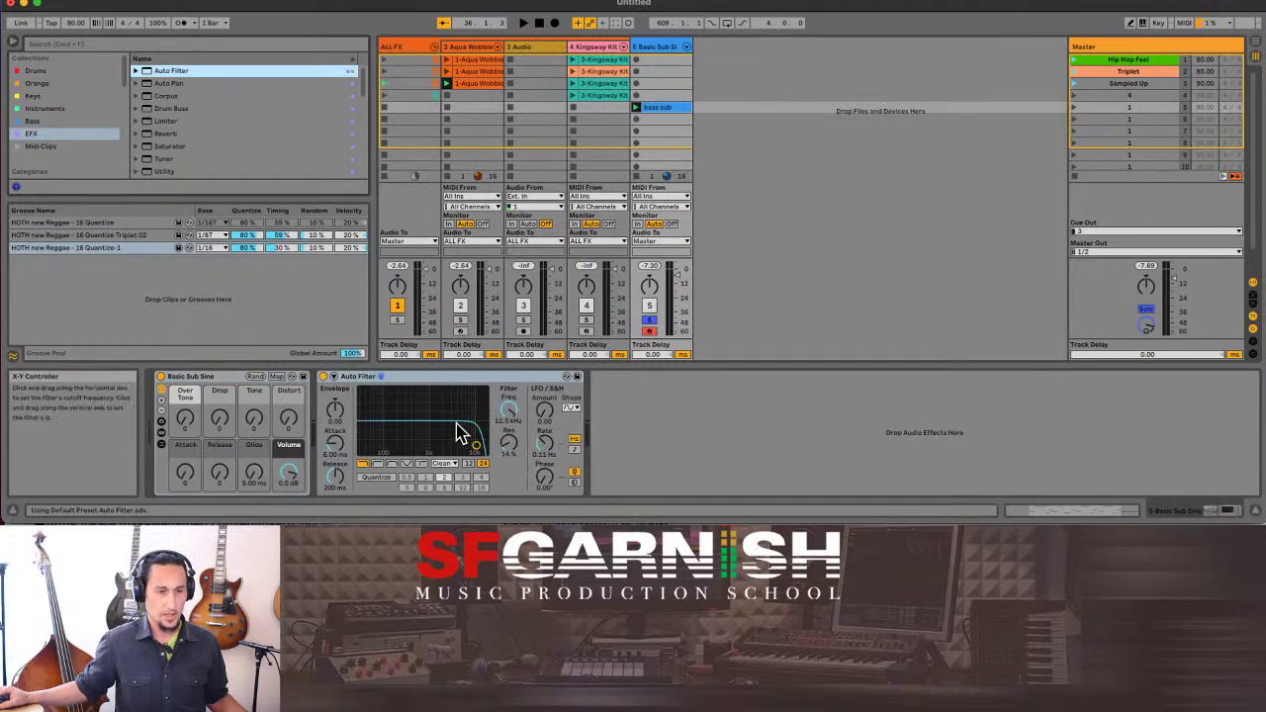
Switch the Auto Filter to highpass and sweep its cutoff during playback, ending at 100 Hz with 60% resonance.
click(379, 463)
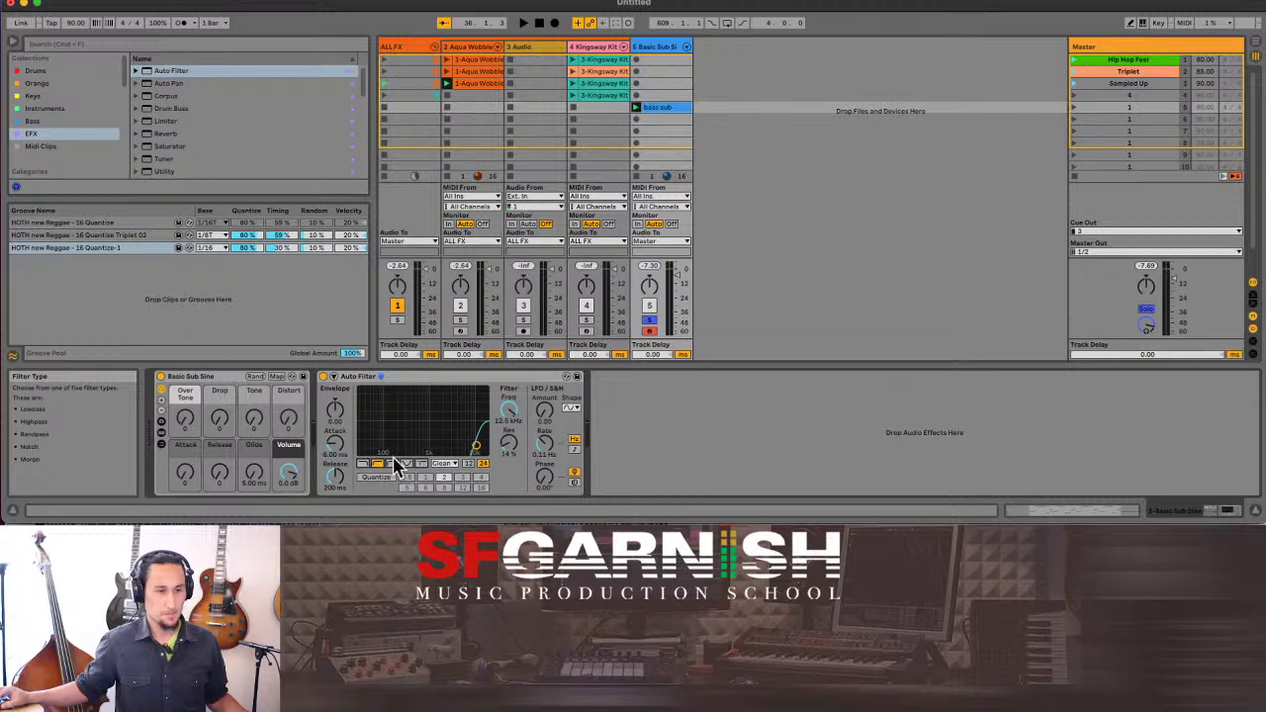
drag(476, 444, 416, 428)
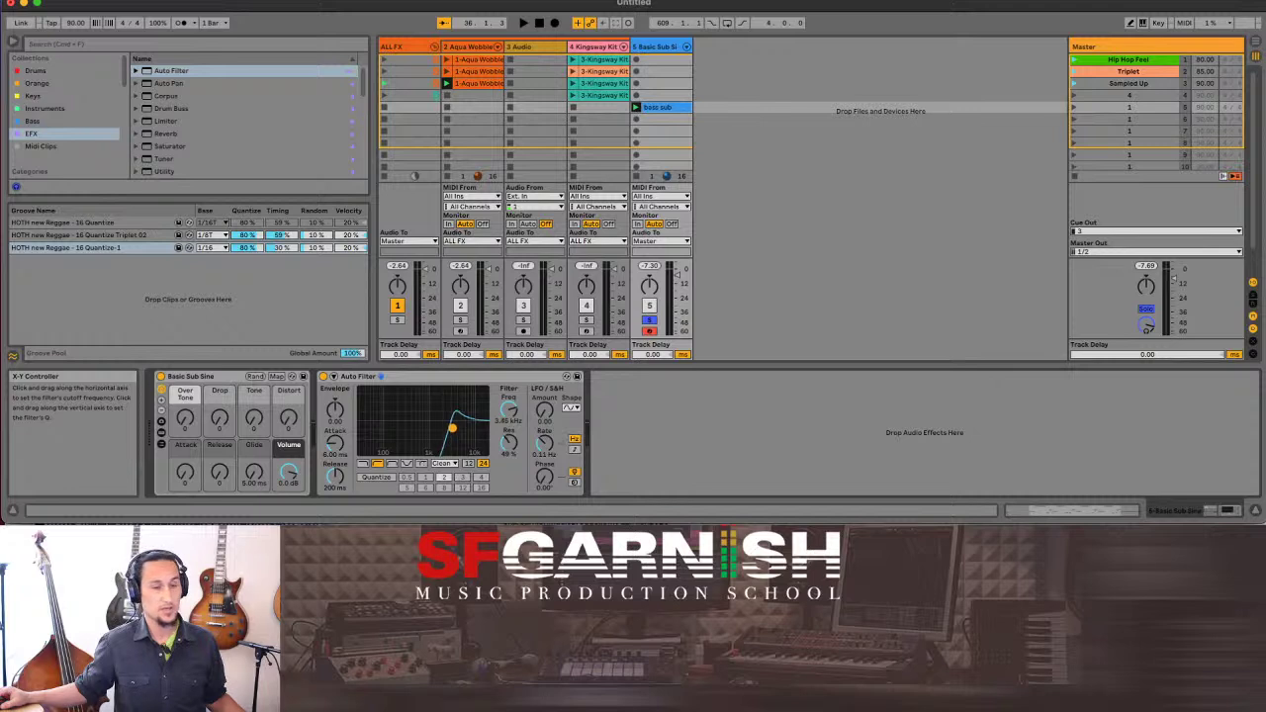
drag(448, 424, 414, 426)
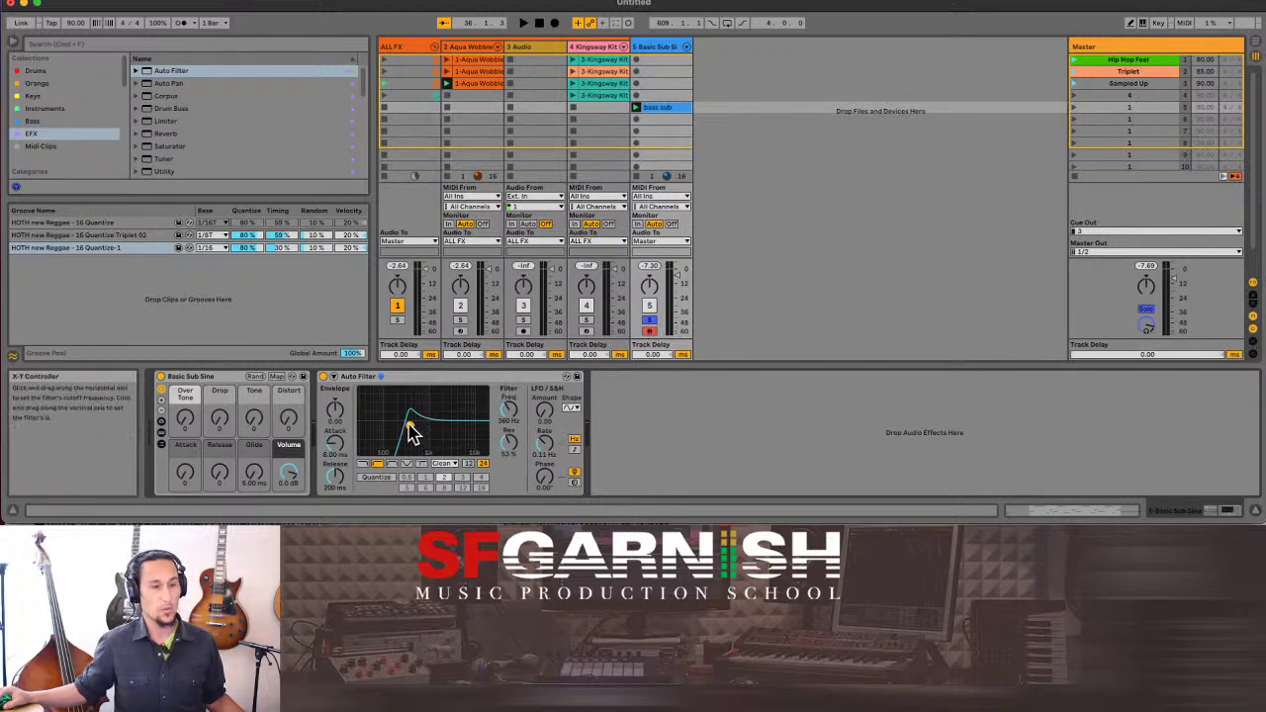
key(space)
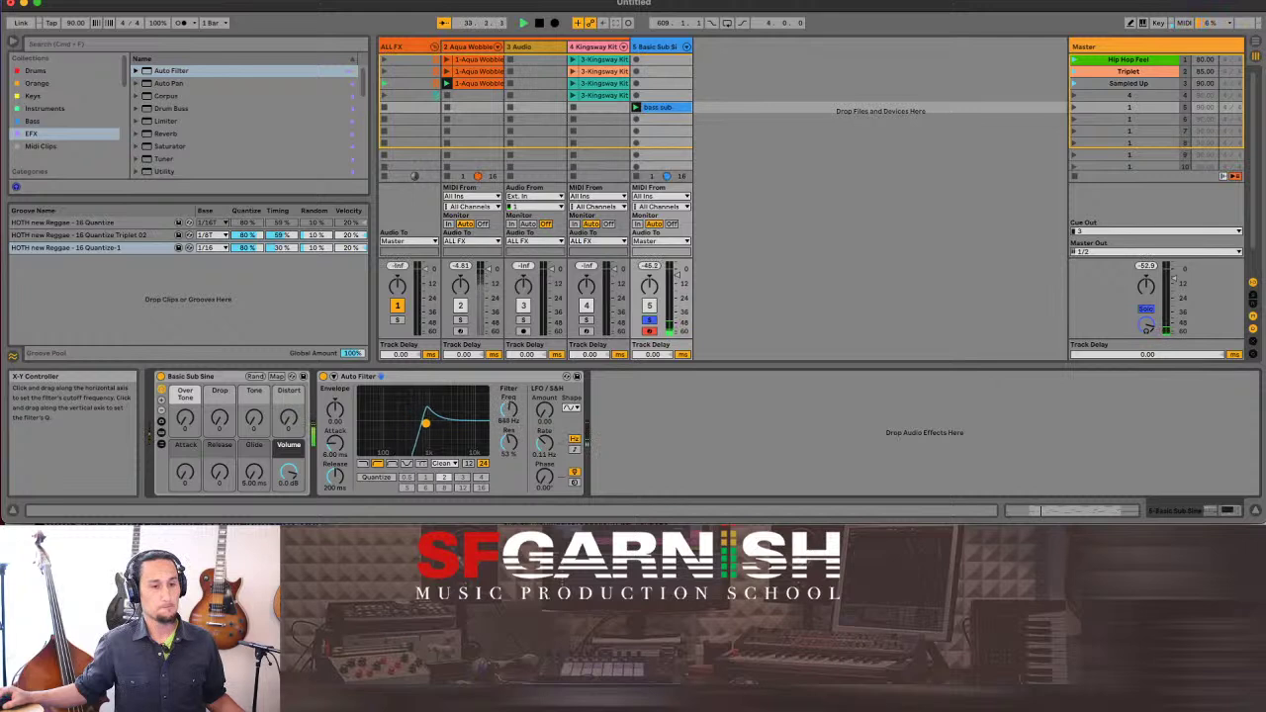
drag(425, 423, 387, 422)
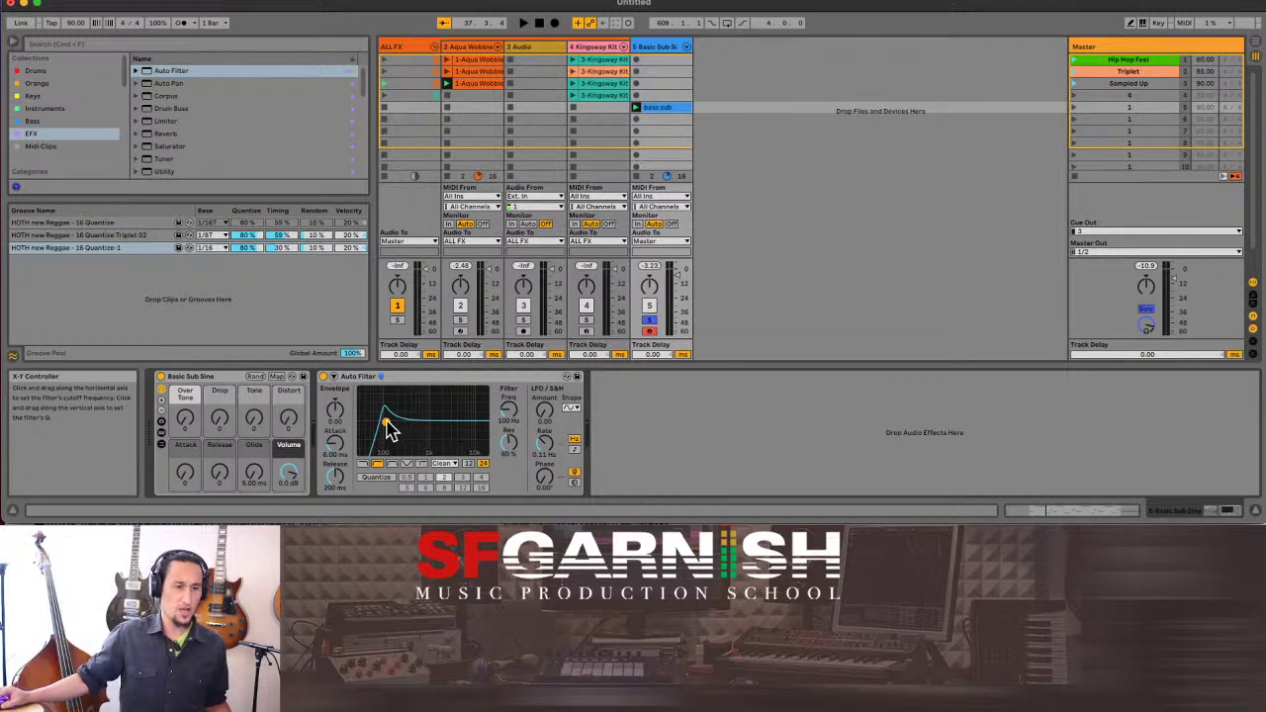
Show the Auto Filter's sidechain controls.
click(336, 378)
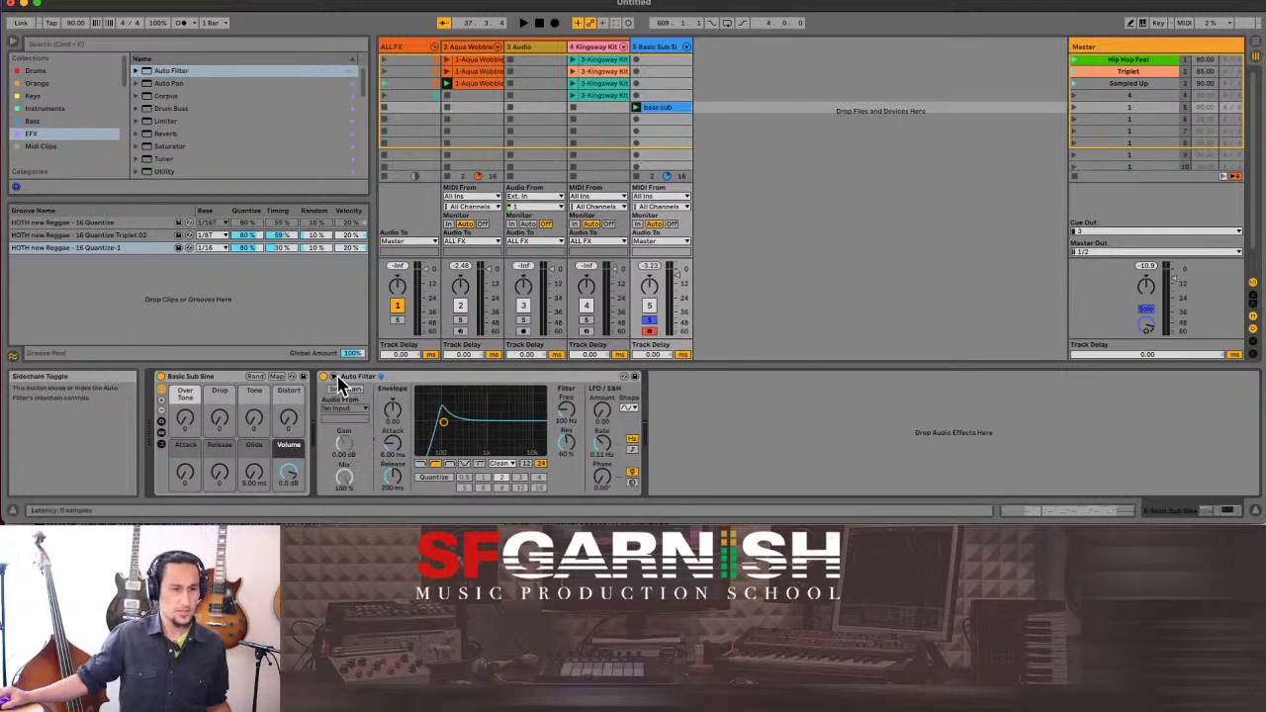
click(358, 395)
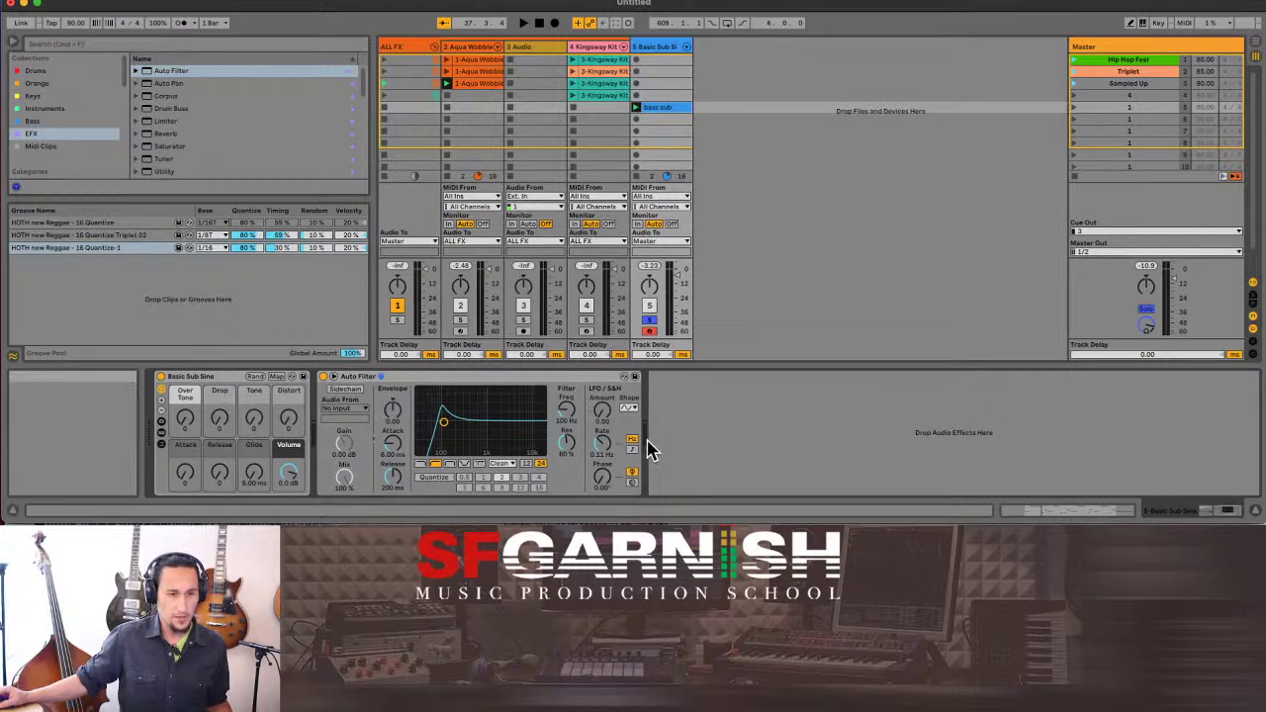
click(332, 378)
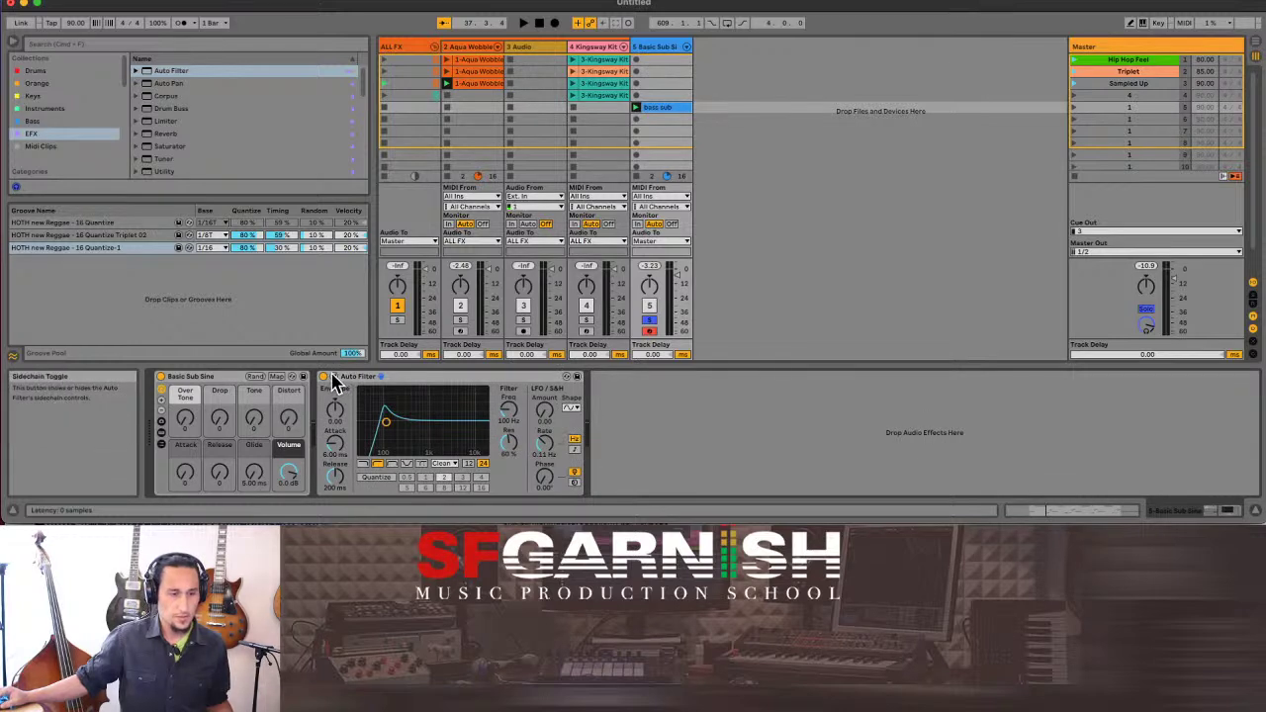
click(334, 379)
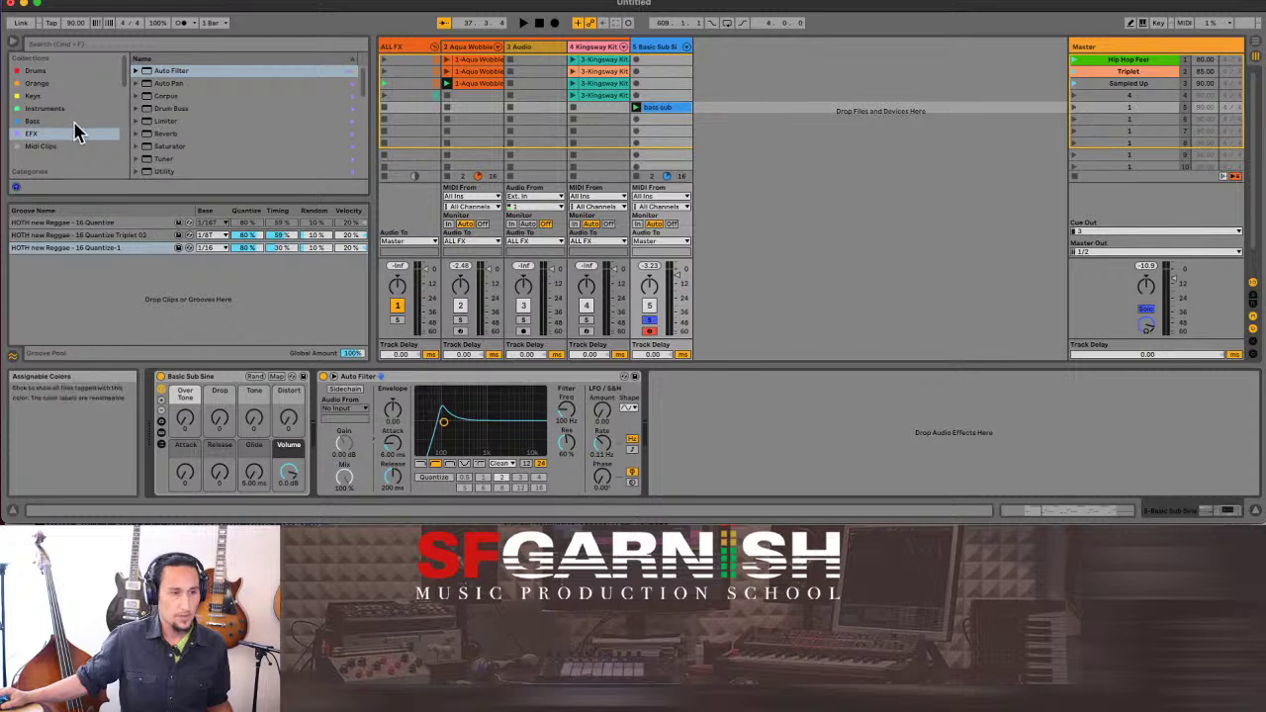
Replace the Auto Filter on the Basic Sub Sine track with the EQ Eight JA 02 preset and enlarge the EQ's frequency display.
scroll(197, 133, down, 5)
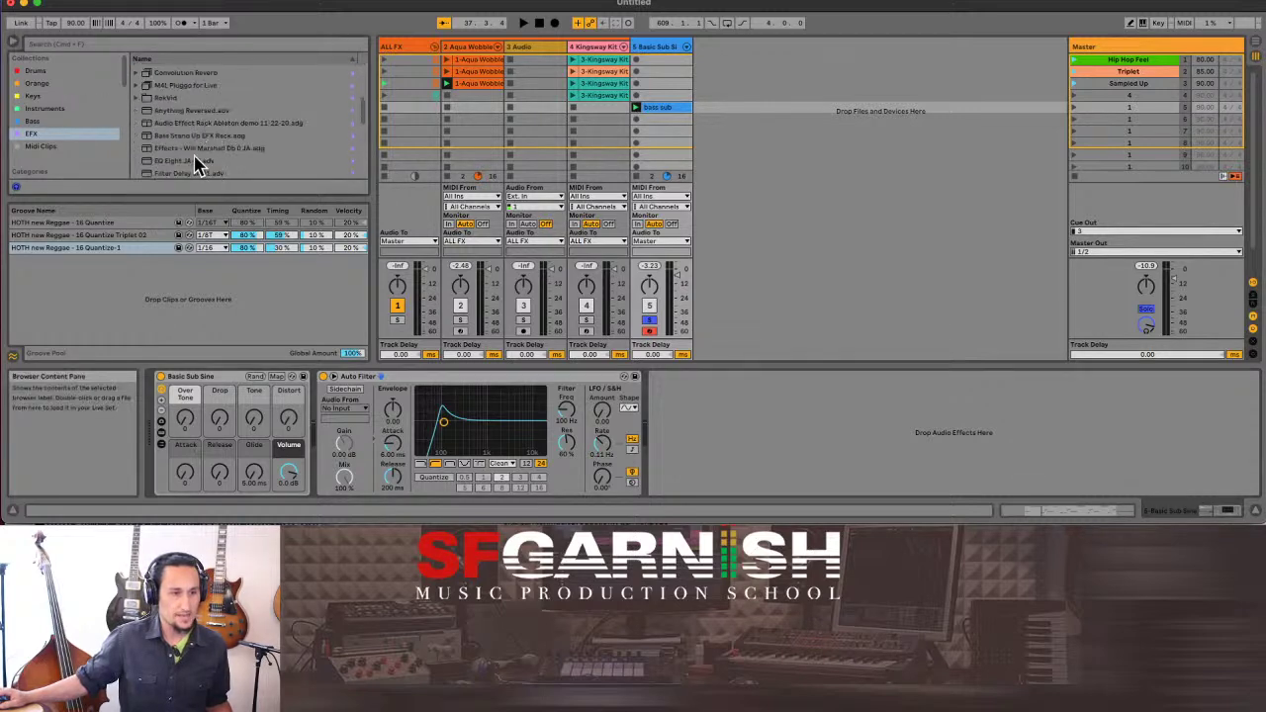
mouse_move(190, 161)
mouse_down()
mouse_move(678, 395)
mouse_move(706, 451)
mouse_up()
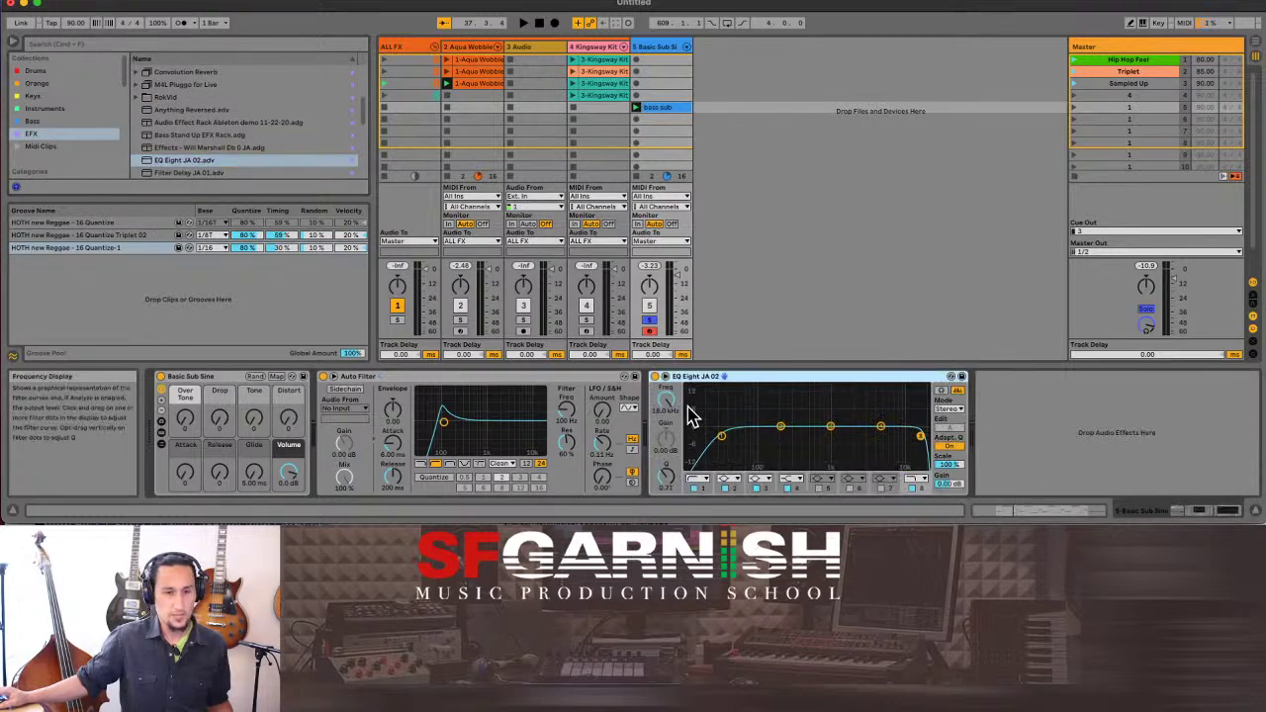
click(665, 377)
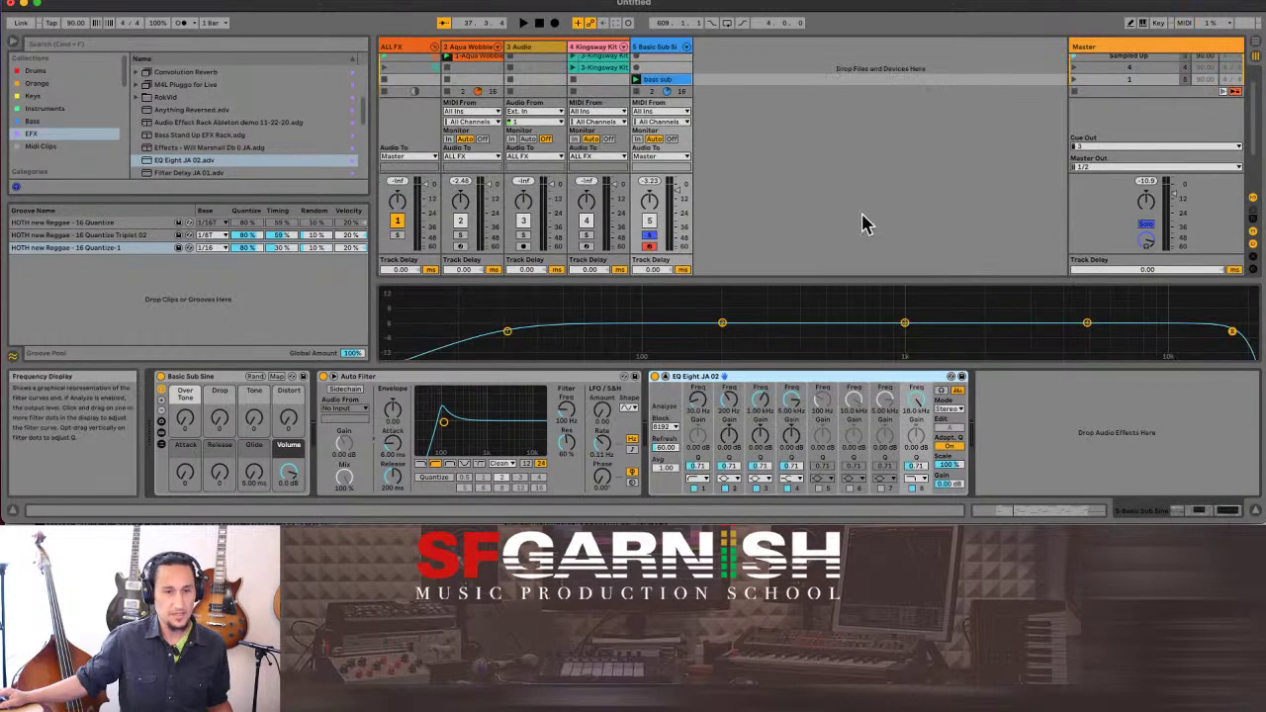
drag(814, 280, 797, 141)
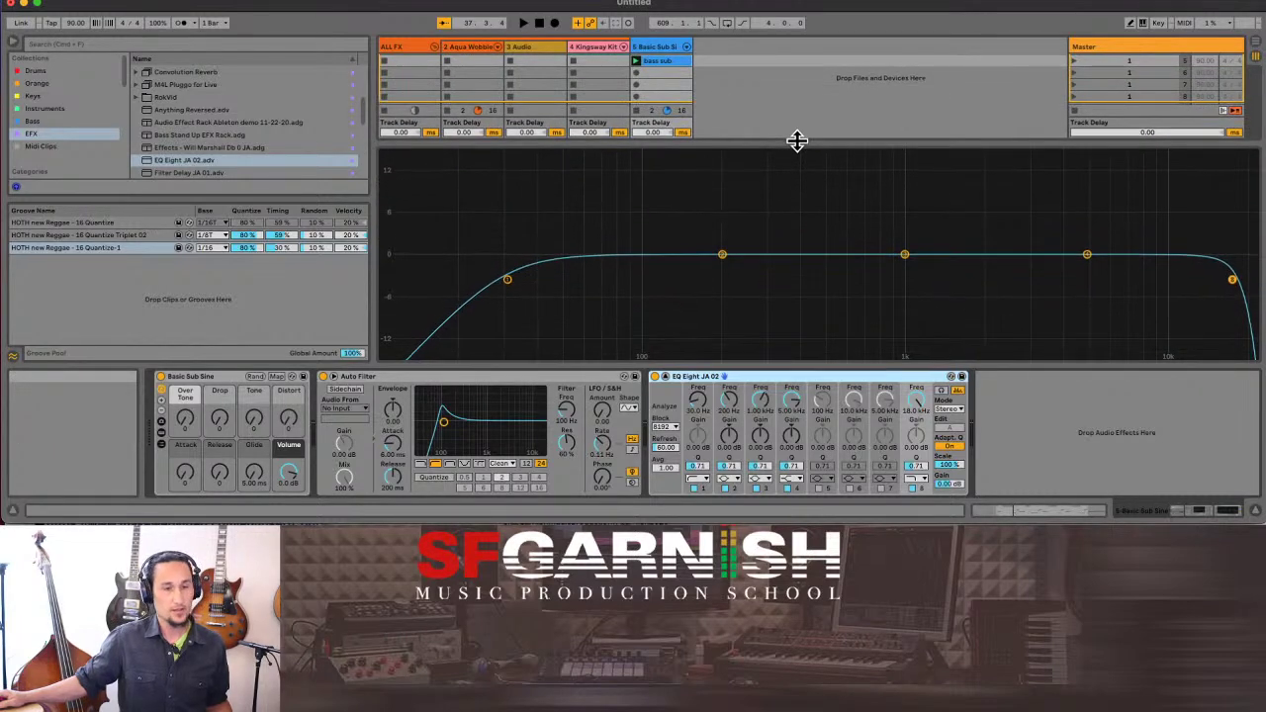
click(666, 377)
click(665, 377)
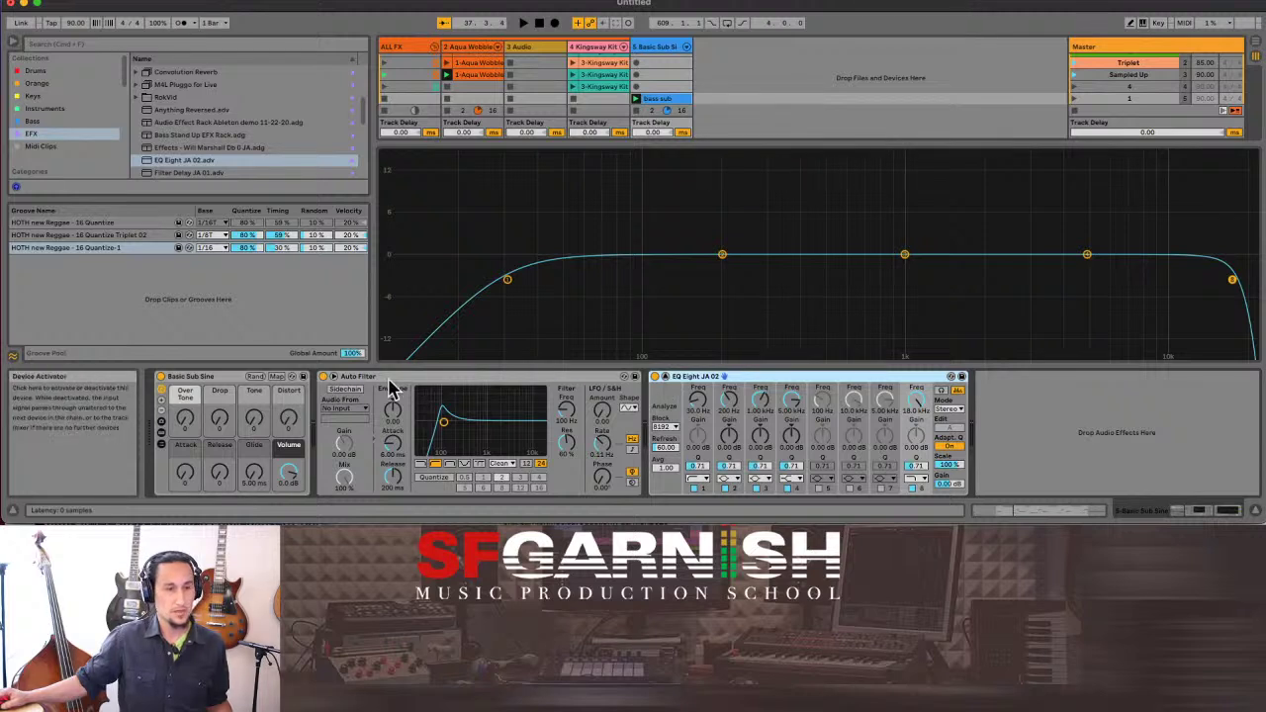
click(425, 376)
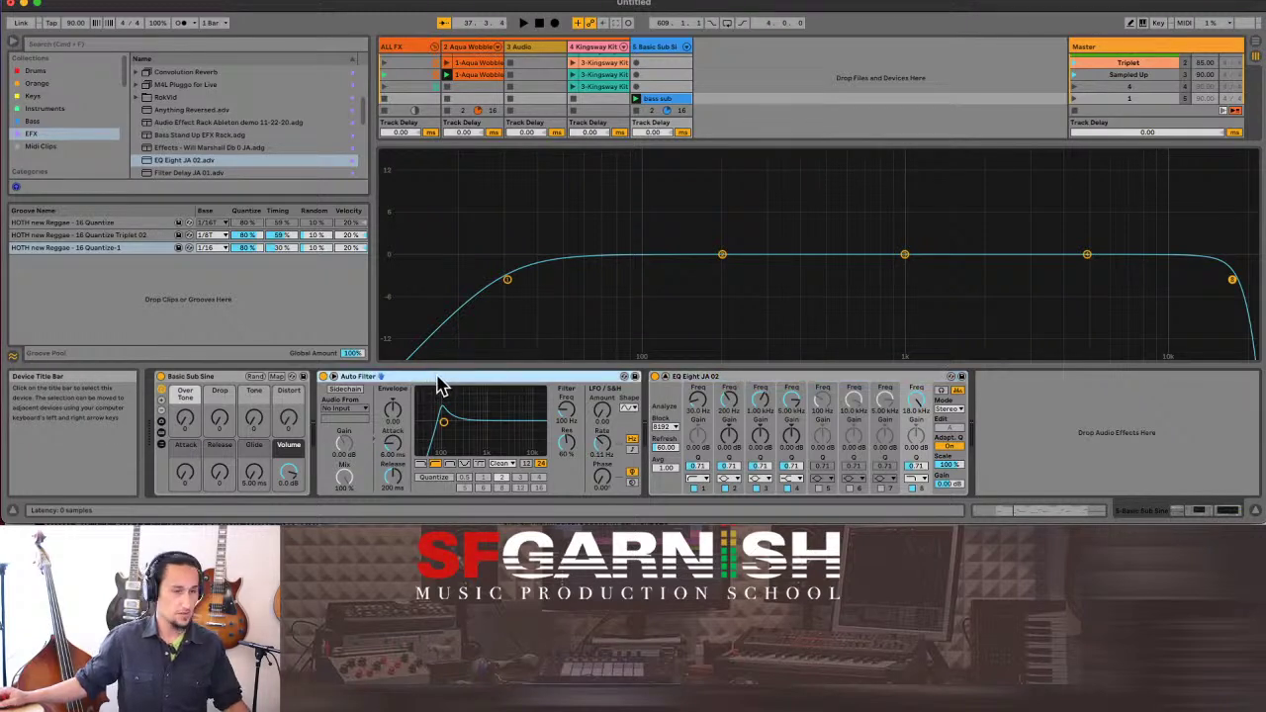
key(Delete)
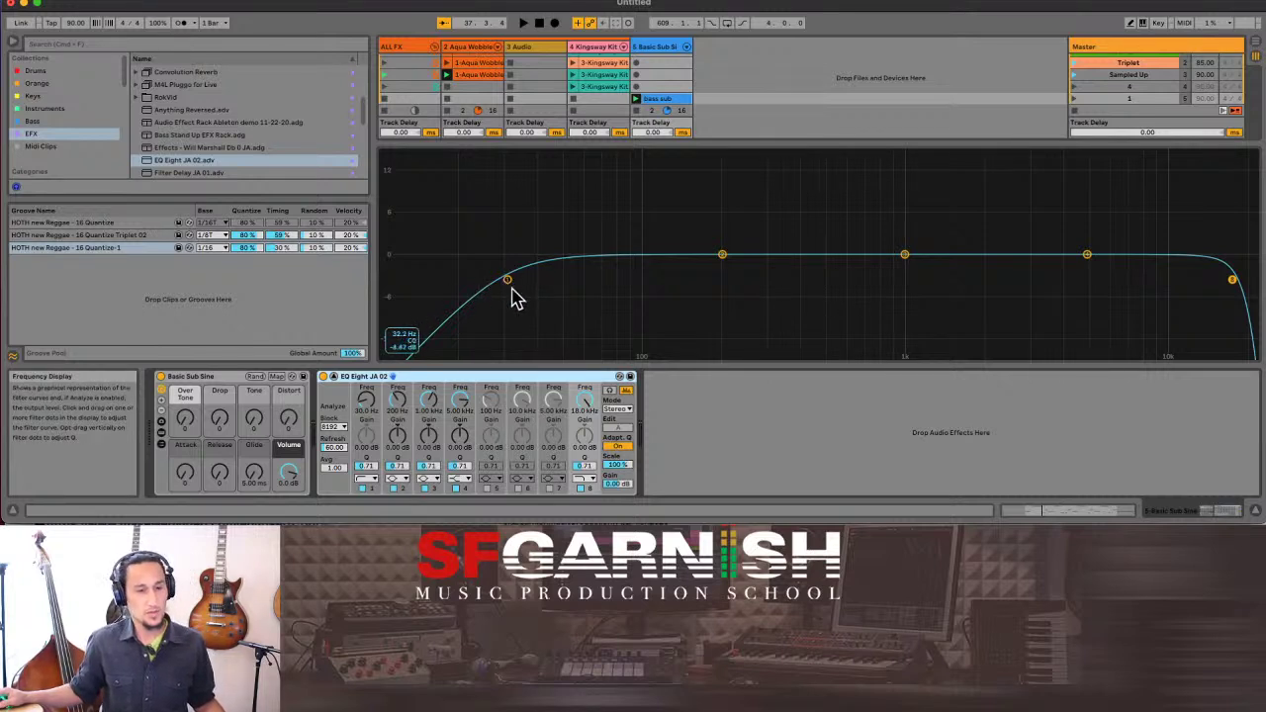
Set EQ Eight's low cut to about 37.5 Hz with Q 1.01 and, during playback, set Basic Sub Sine's Tone to 97, Distort 113, Over Tone 89.
drag(511, 288, 532, 265)
key(space)
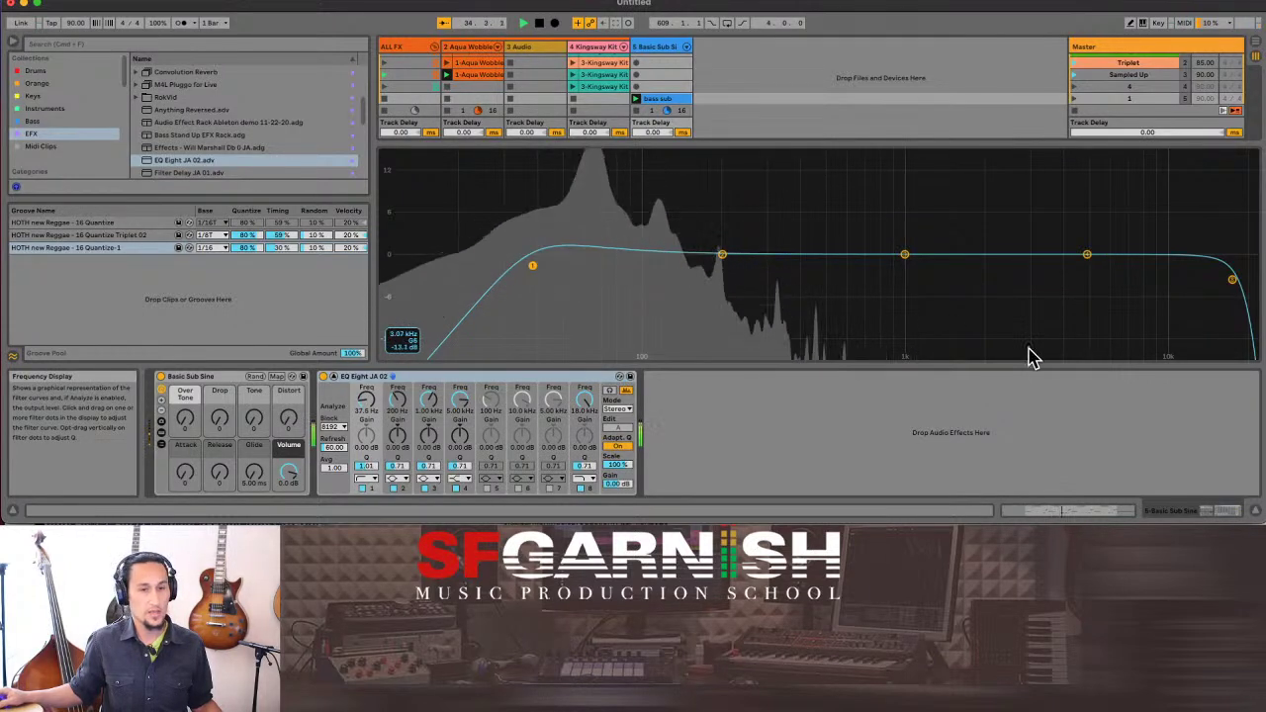
mouse_move(255, 419)
mouse_down()
mouse_move(255, 318)
mouse_move(289, 376)
mouse_move(289, 341)
mouse_move(256, 442)
mouse_up()
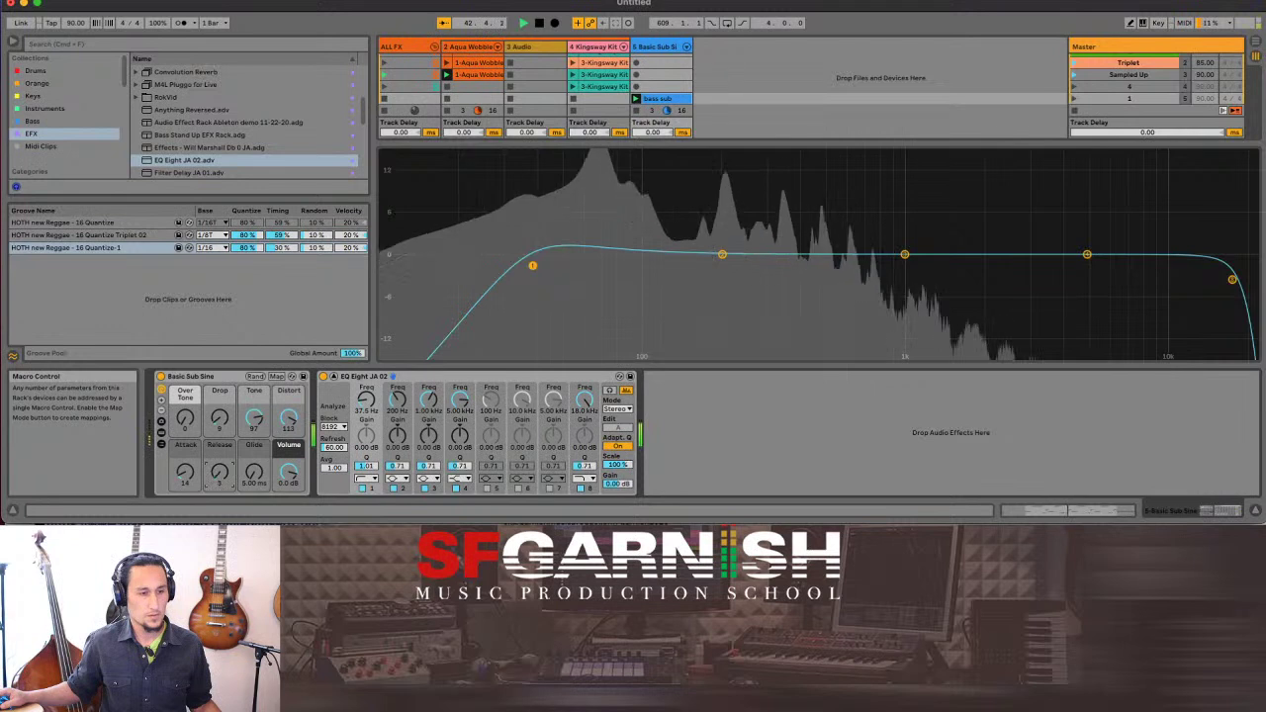
drag(184, 417, 184, 376)
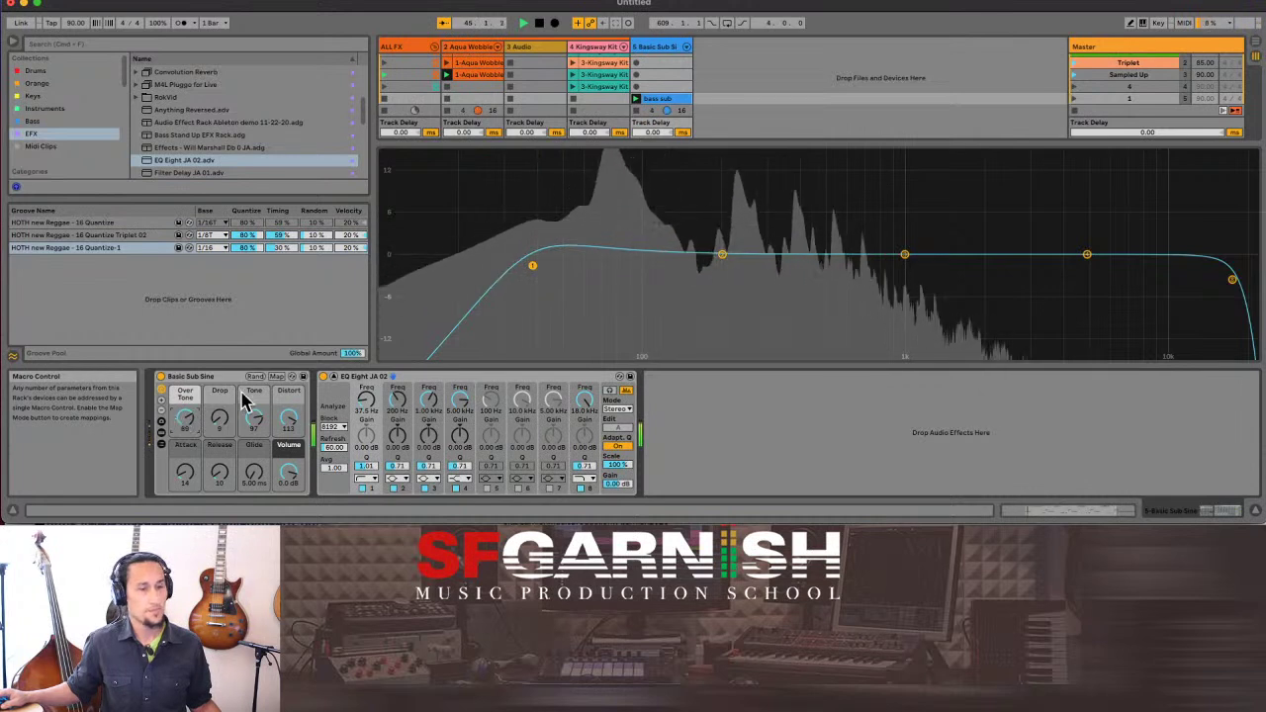
Record a sweep of EQ Eight's band 1 frequency as automation in the bass sub clip and show the clip's notes.
drag(533, 267, 542, 264)
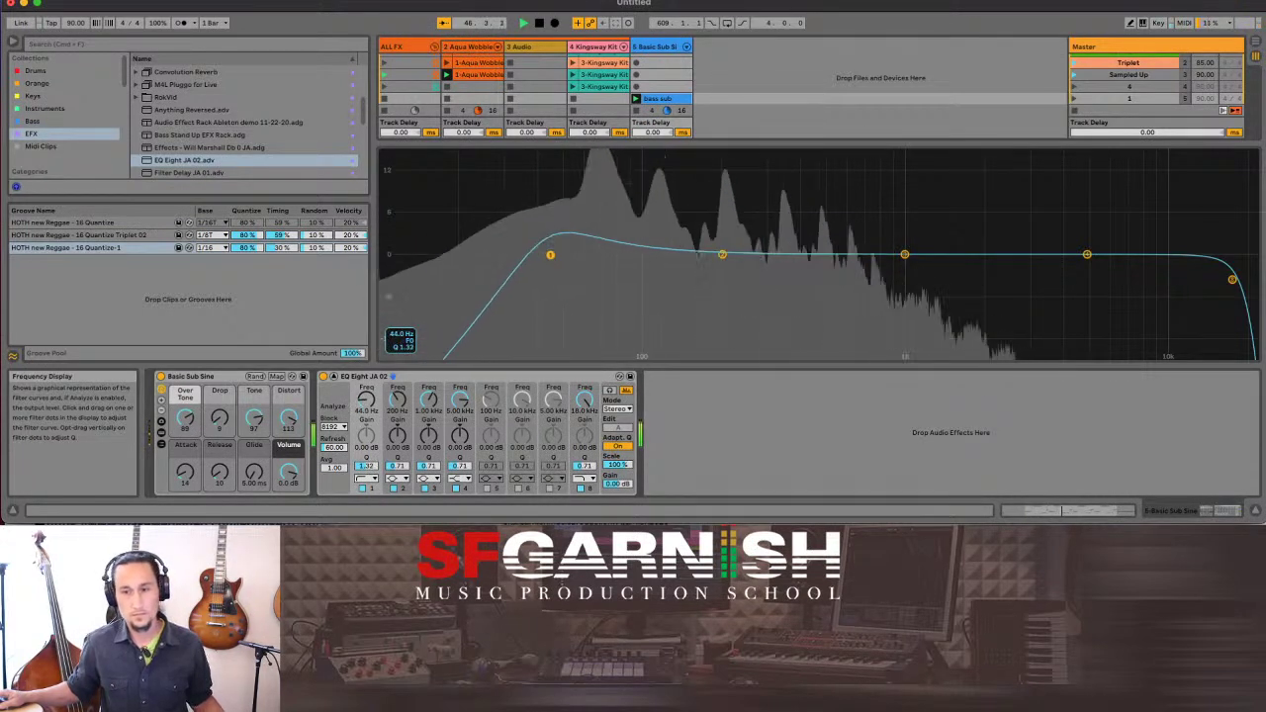
drag(550, 255, 705, 254)
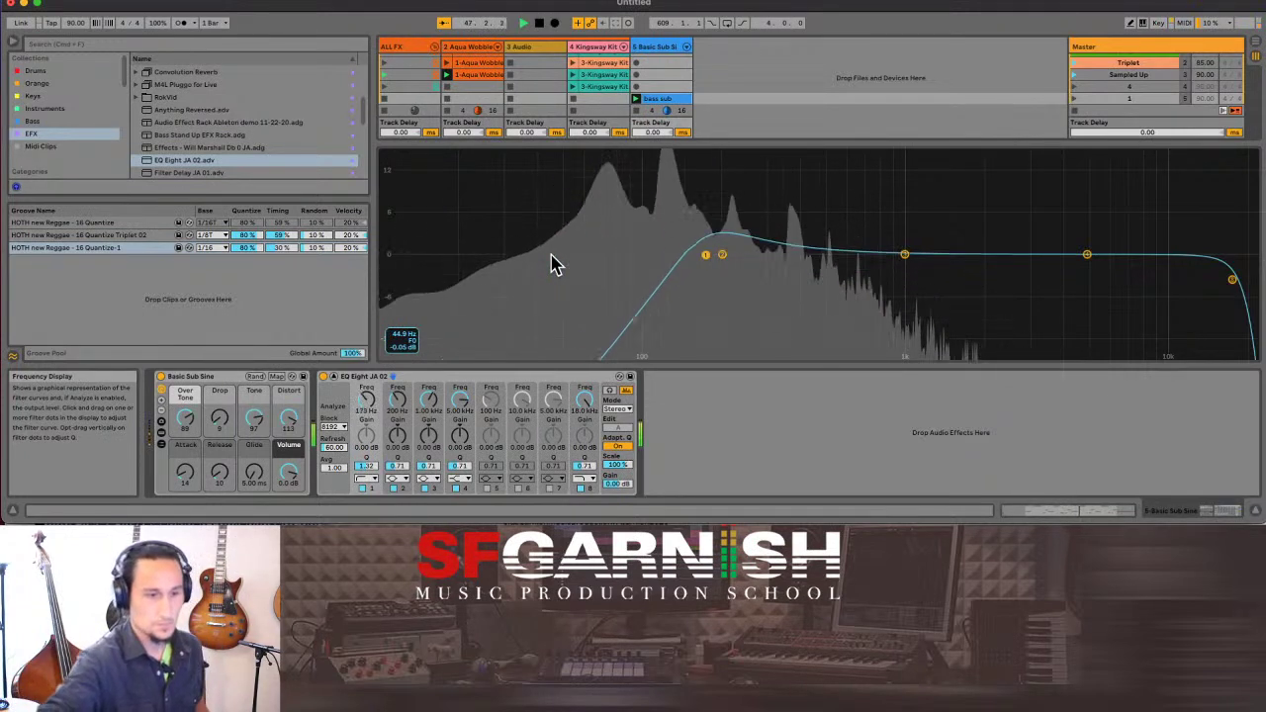
mouse_move(552, 255)
mouse_down()
mouse_move(799, 256)
mouse_move(640, 255)
mouse_up()
key(shift+Tab)
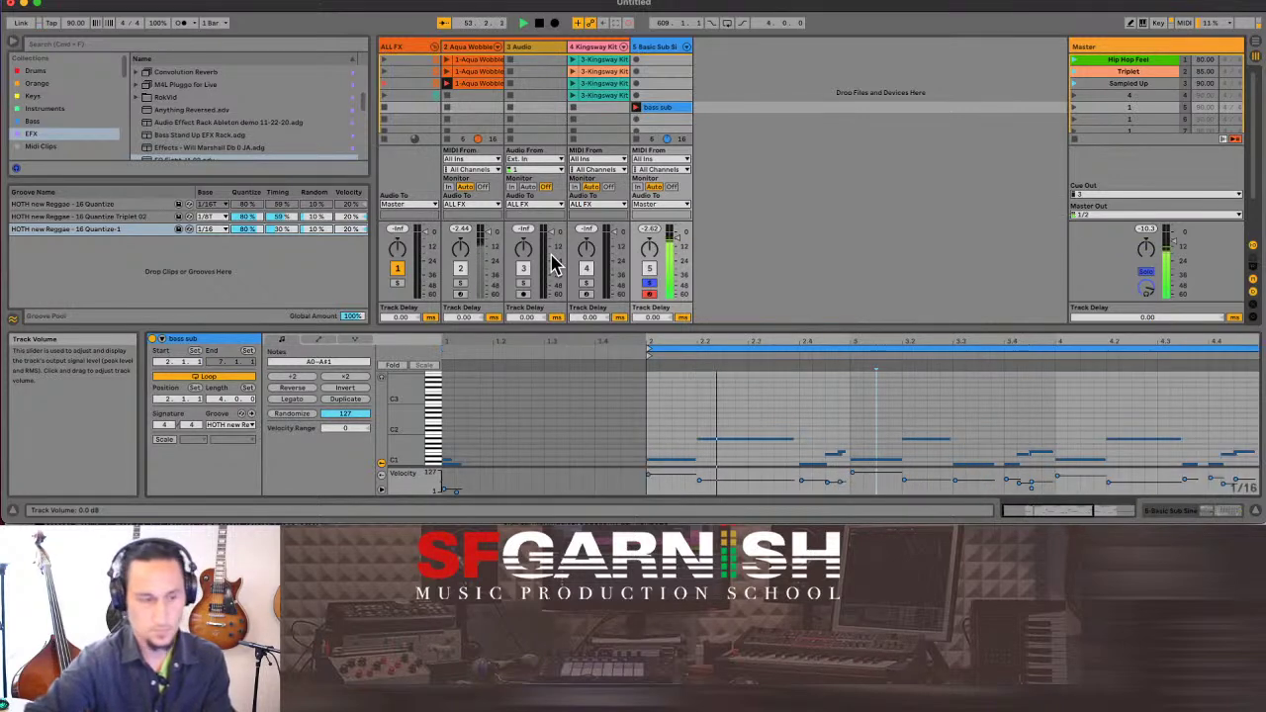
Show the automation envelope for EQ Eight's band 1 frequency in the bass sub clip and examine the recorded curve.
click(1187, 513)
right_click(367, 399)
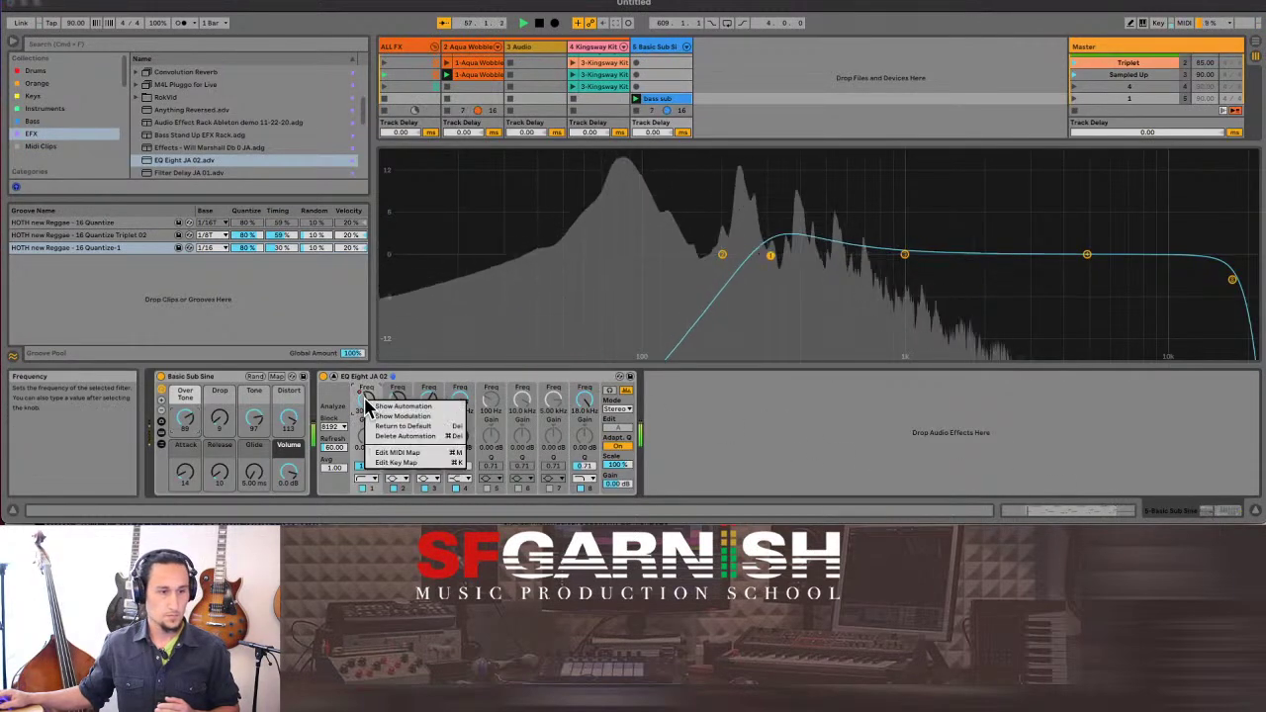
click(396, 407)
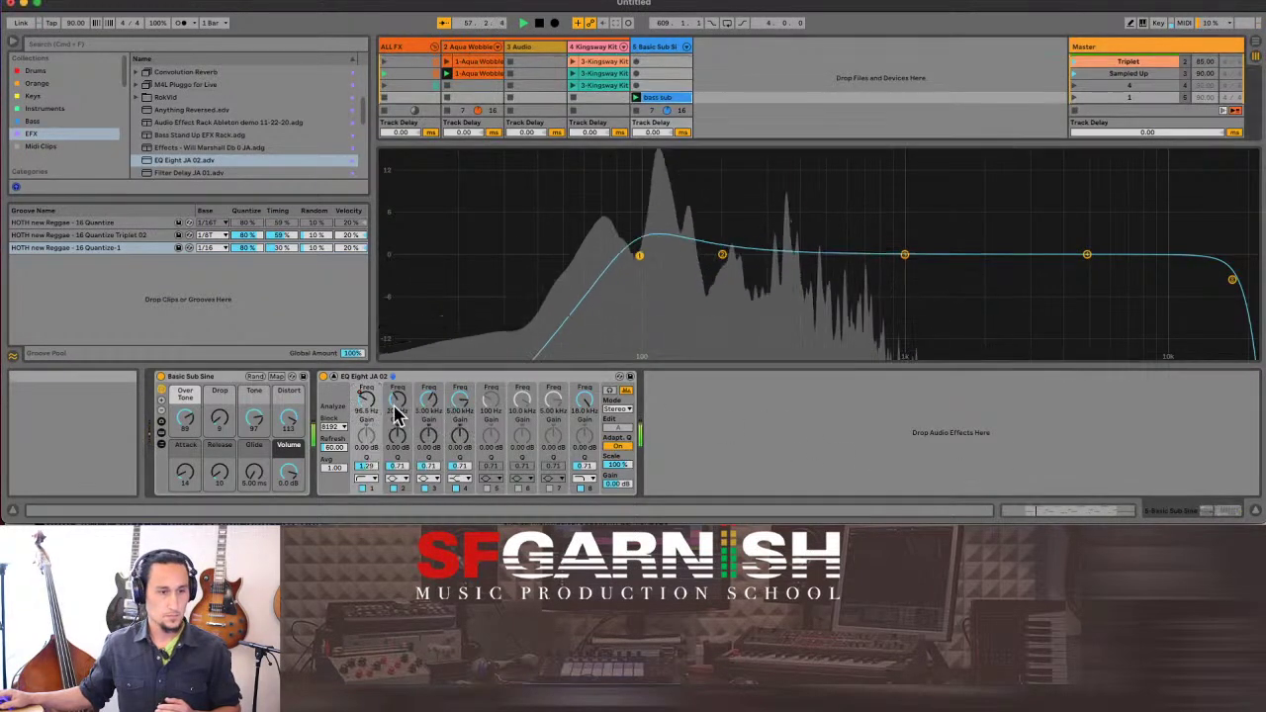
click(1054, 511)
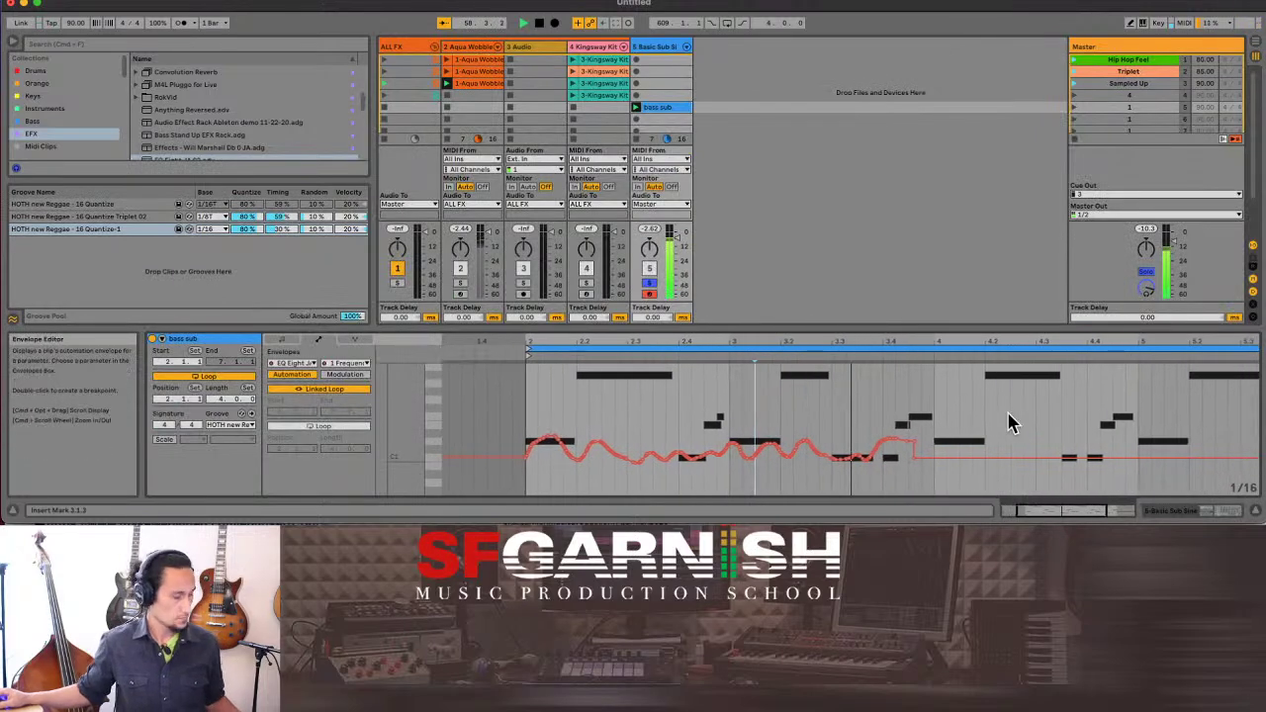
click(1020, 398)
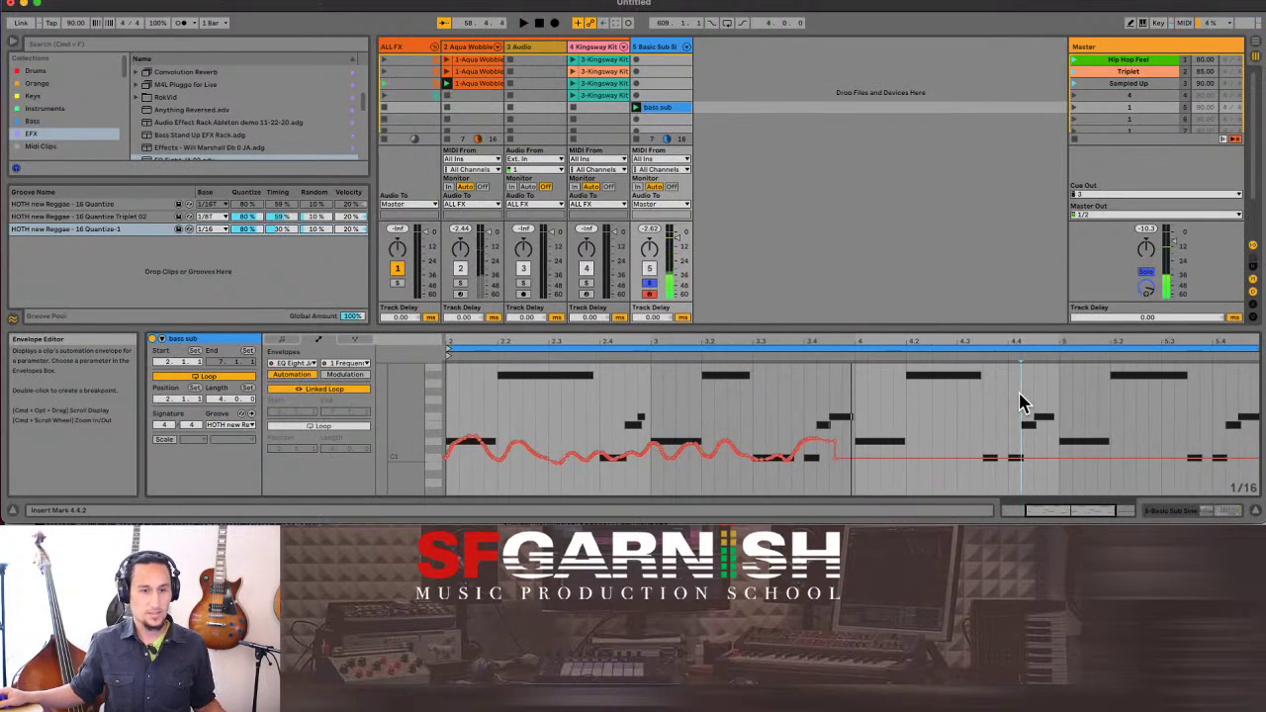
Duplicate the recorded EQ Eight band 1 frequency curve across the rest of the bass sub loop and play the clip.
scroll(1020, 395, down, 2)
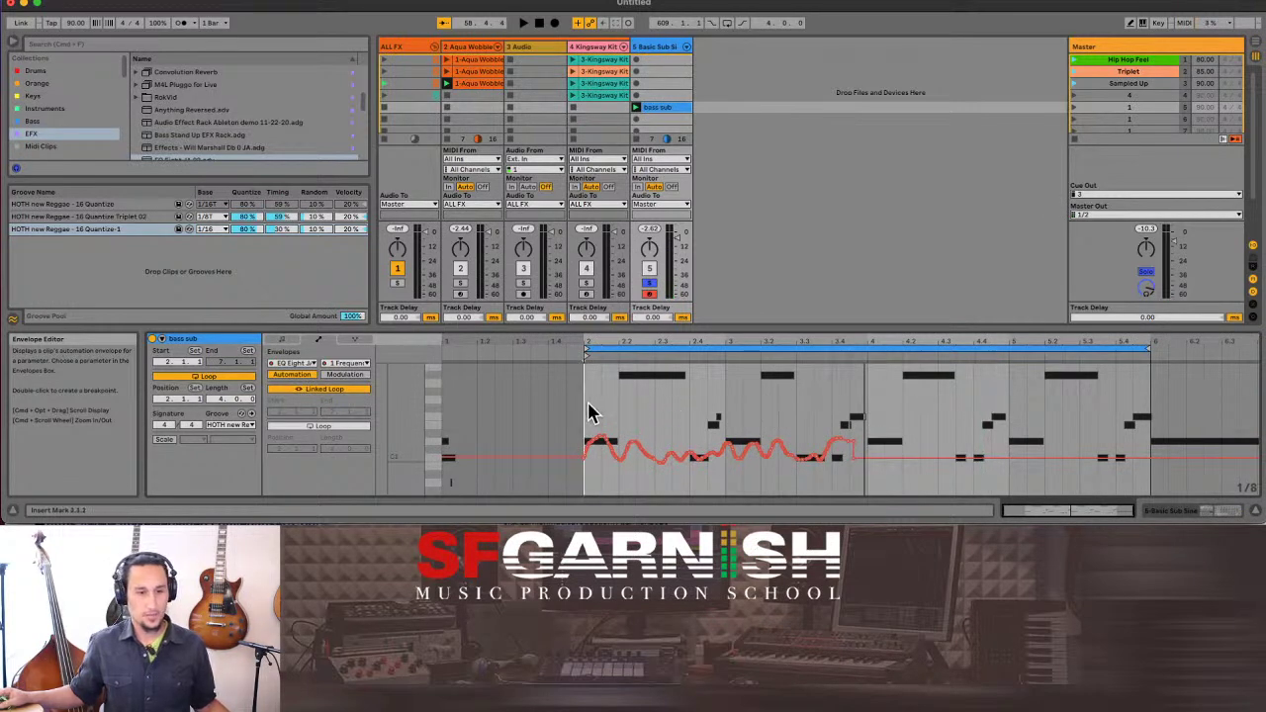
drag(586, 413, 852, 413)
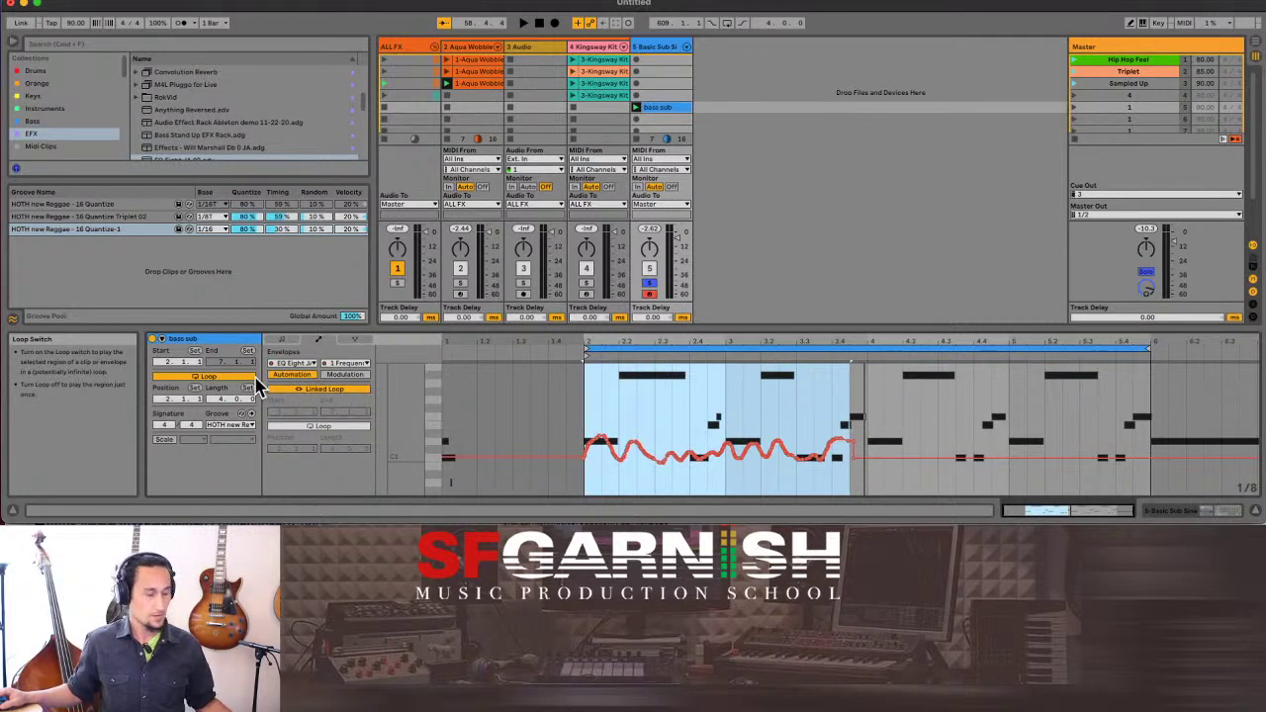
key(super+d)
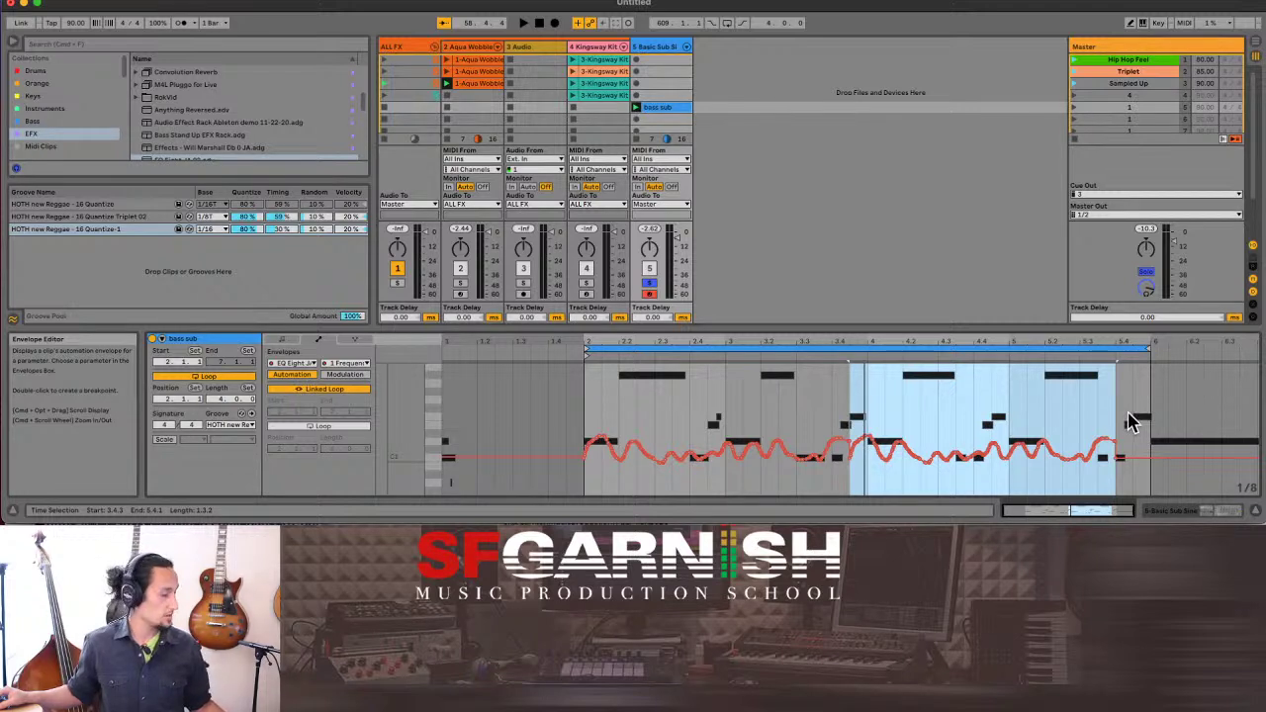
scroll(1133, 423, right, 3)
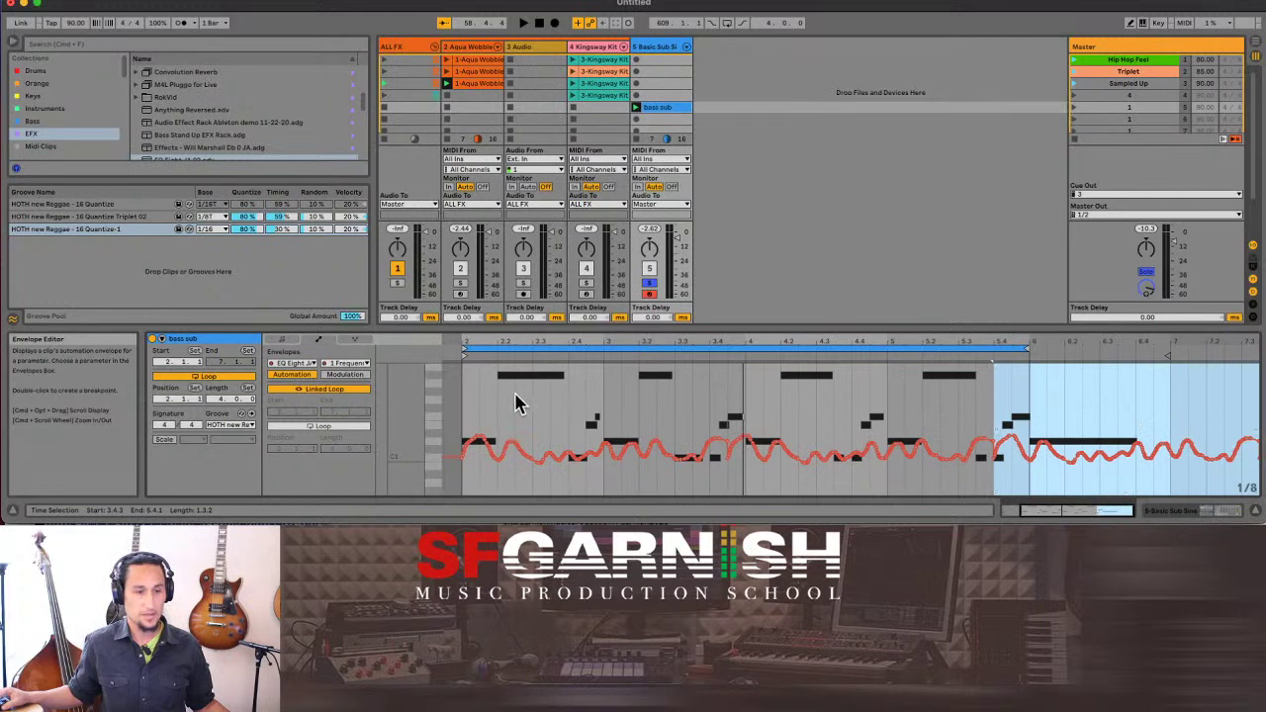
click(462, 413)
key(space)
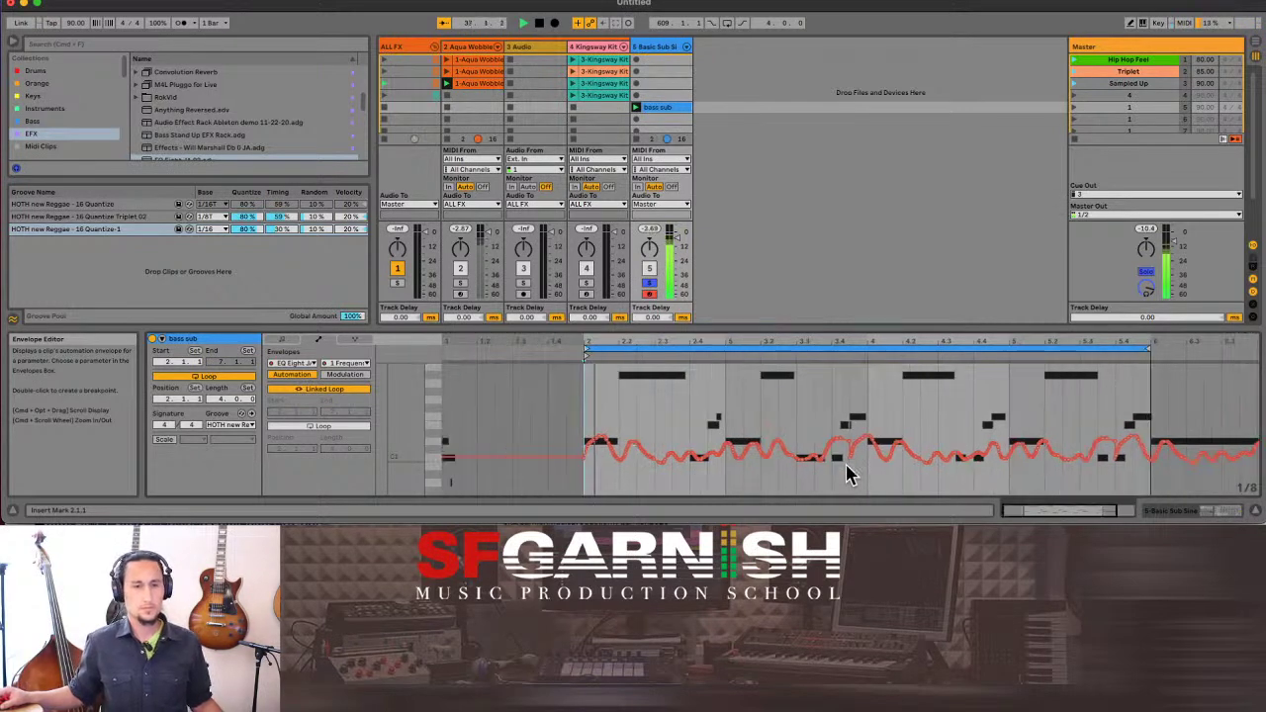
Stop playback and simplify the entire band 1 frequency envelope in the bass sub clip.
click(838, 472)
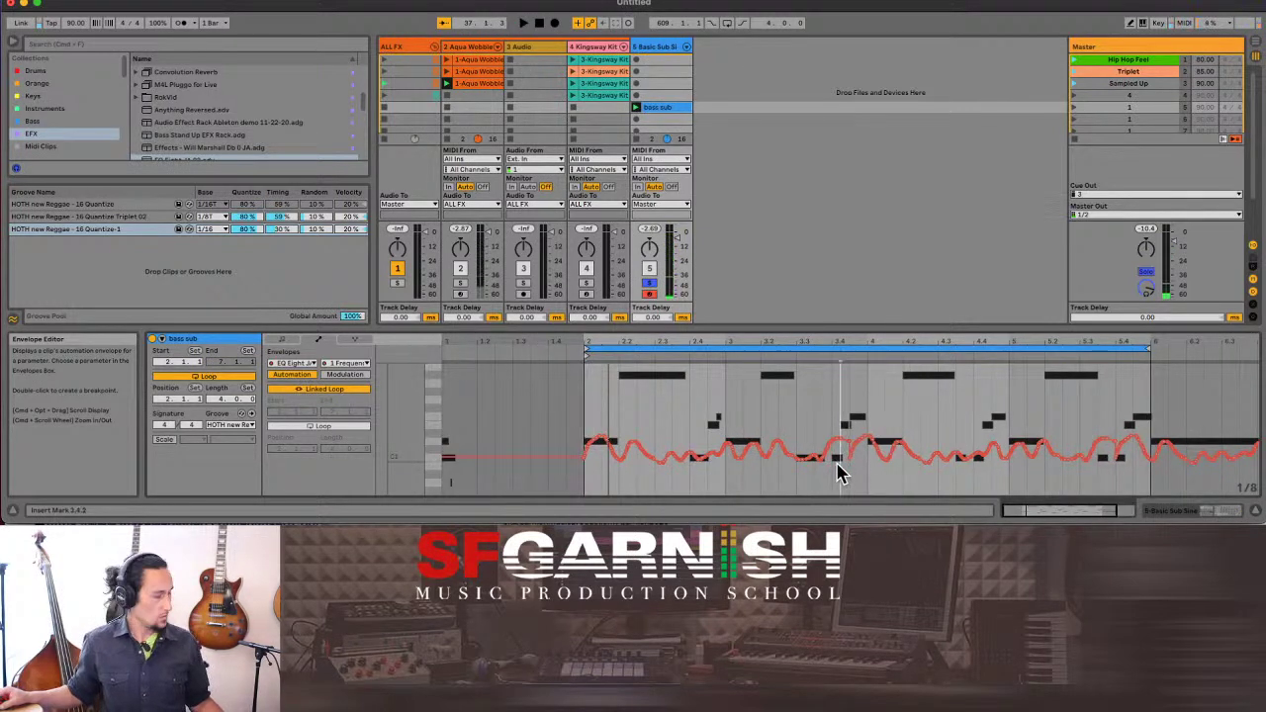
key(super+a)
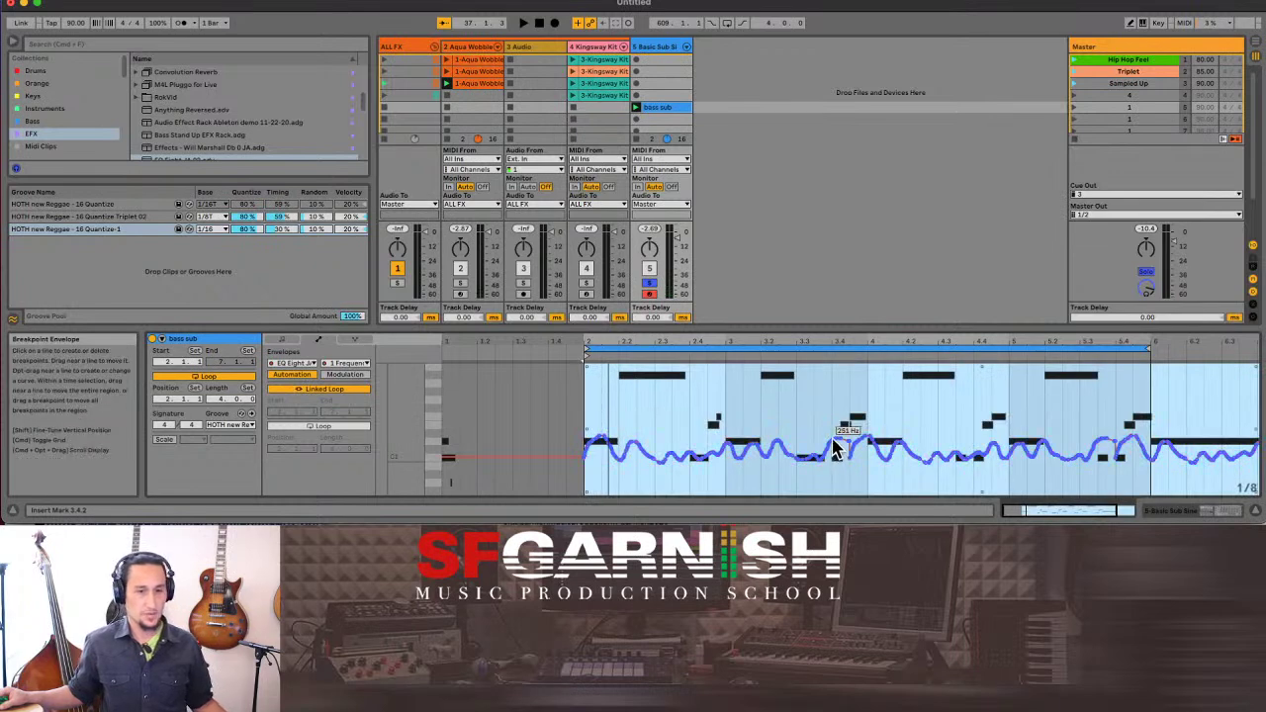
right_click(833, 452)
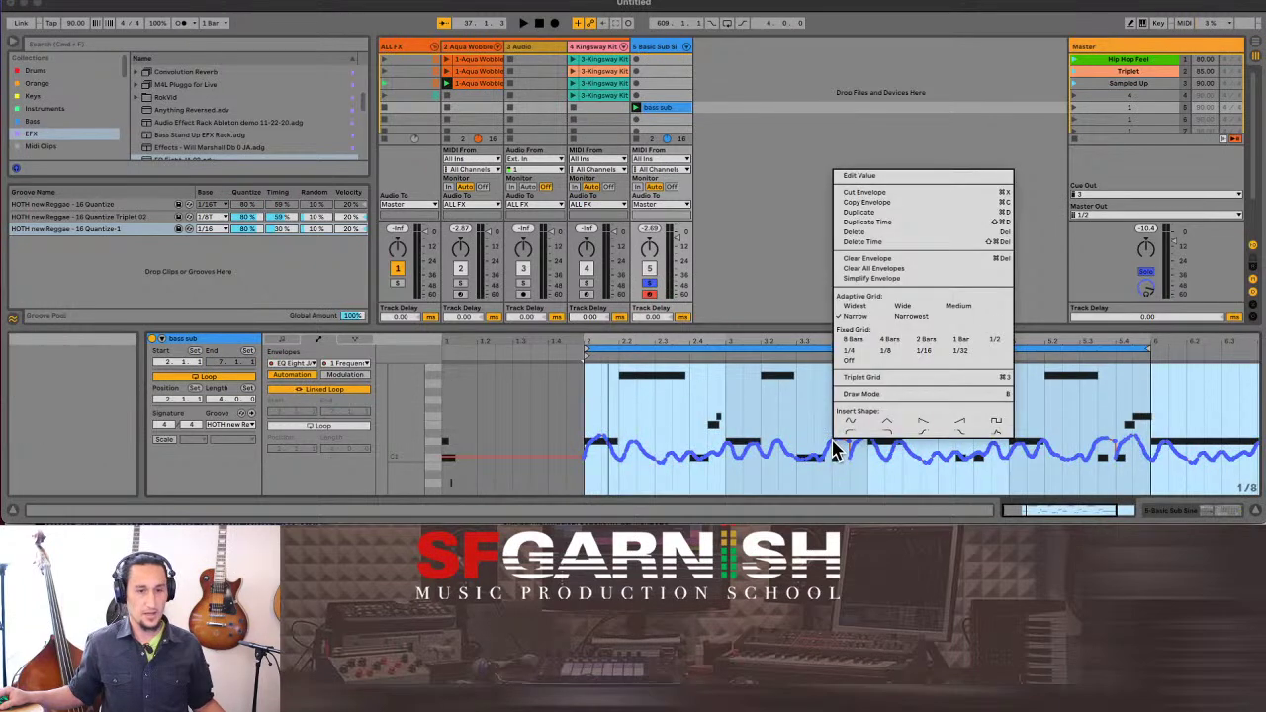
click(881, 278)
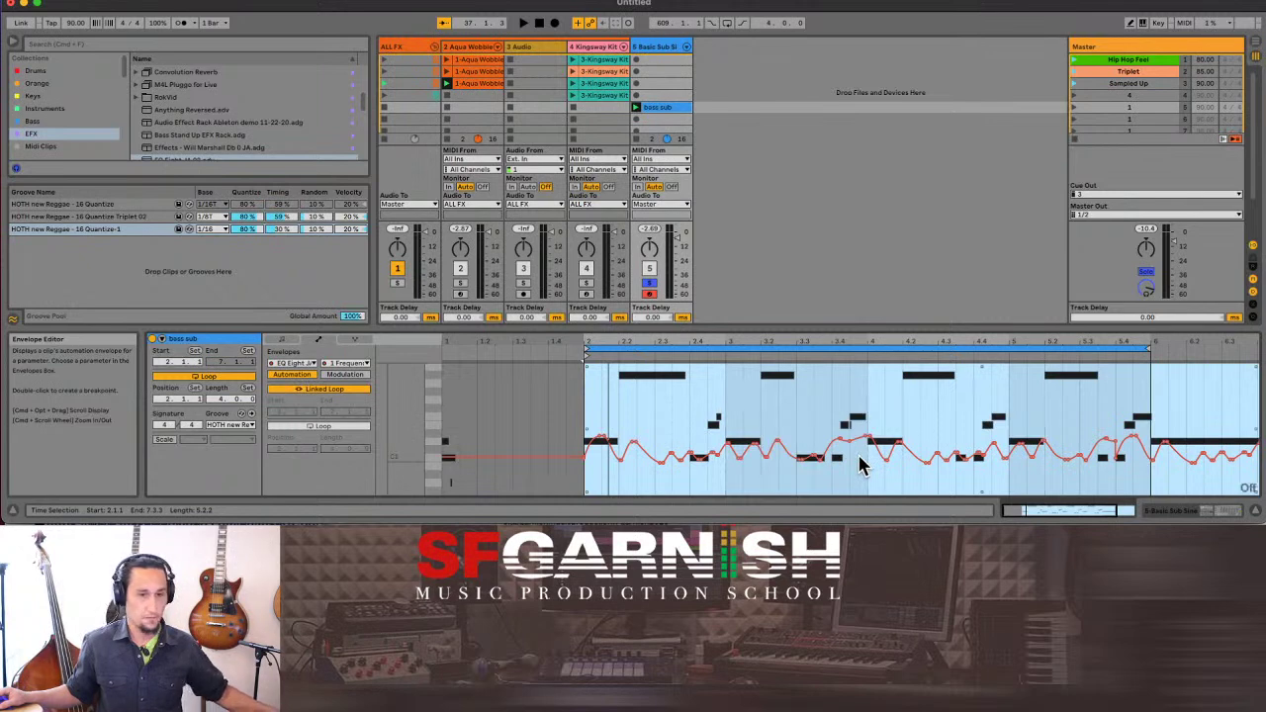
Adjust the frequency envelope at the joint between the first two curve repeats, near beat 3.4.
drag(851, 442, 851, 436)
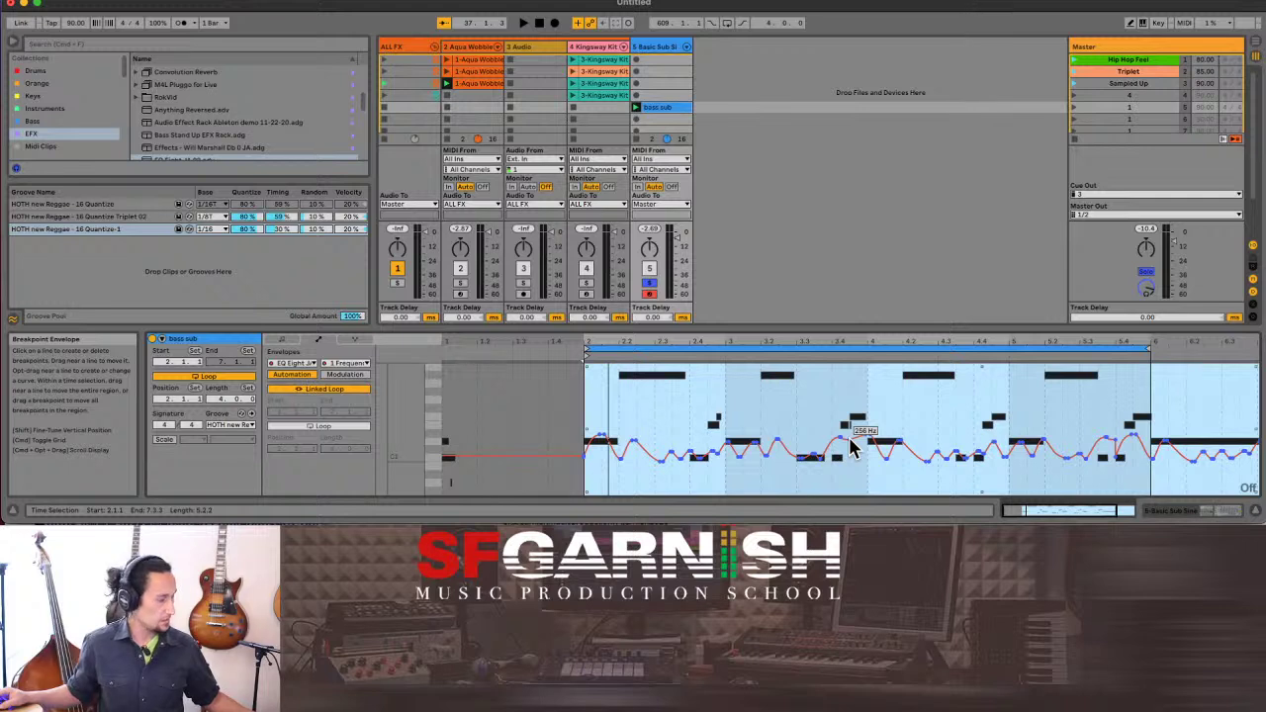
drag(851, 447, 851, 450)
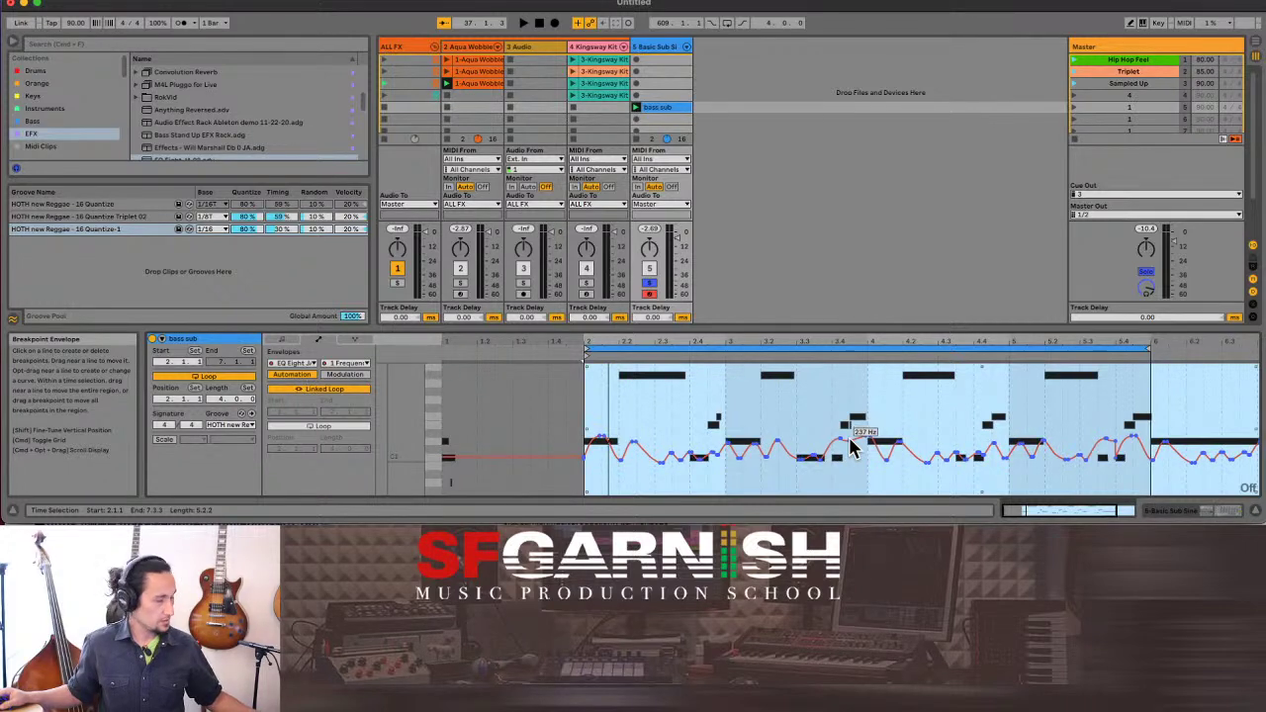
click(851, 442)
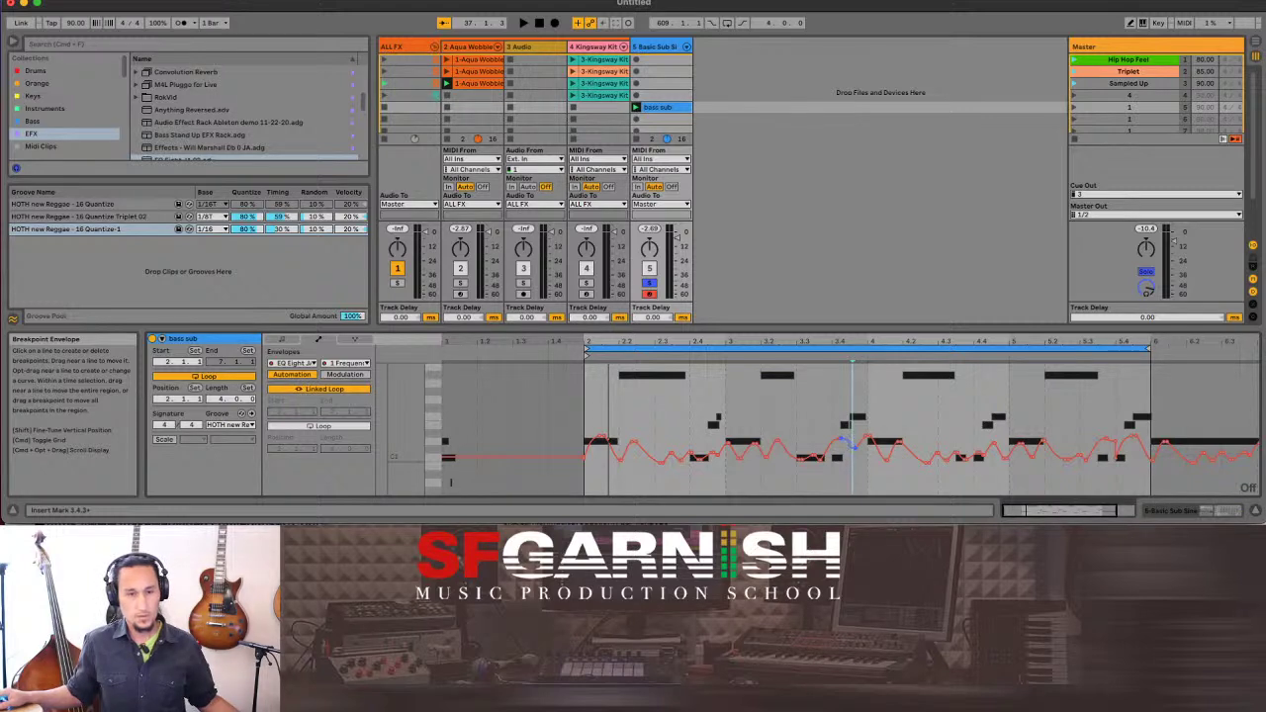
Start playback, launch the fourth Kingsway Kit clip and solo the Kingsway Kit track together with the Basic Sub Sine track.
key(space)
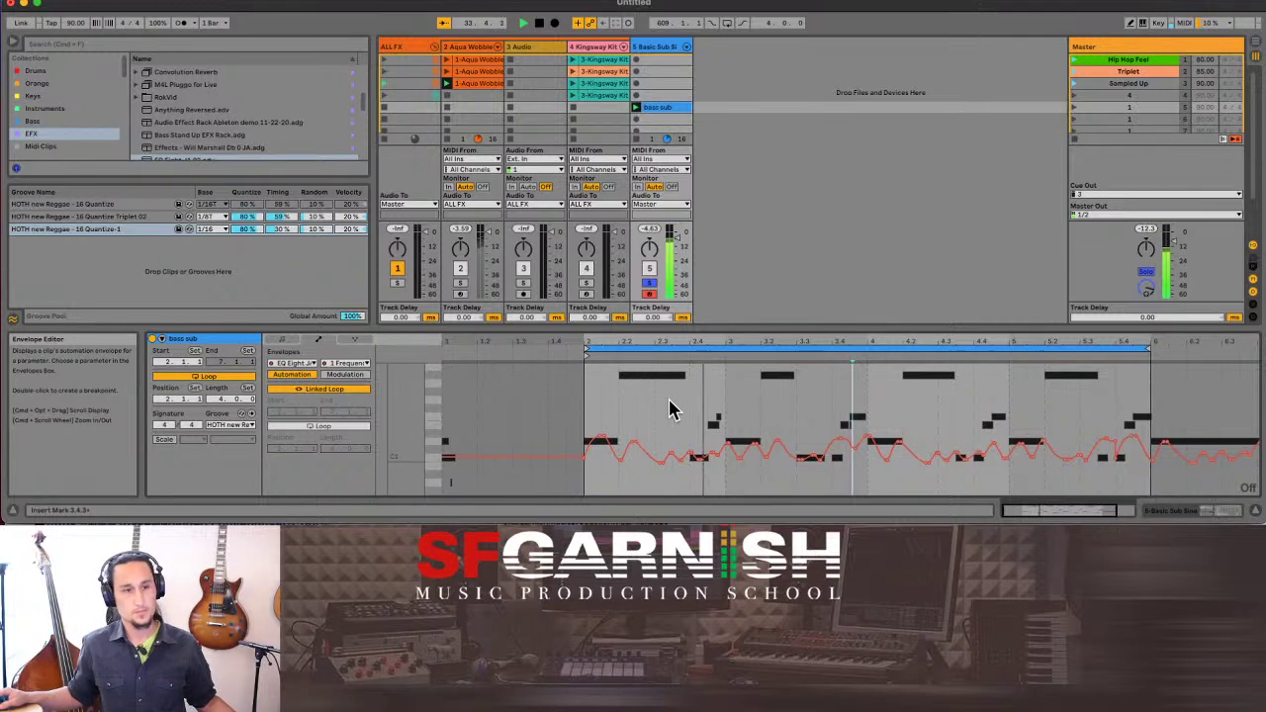
click(574, 96)
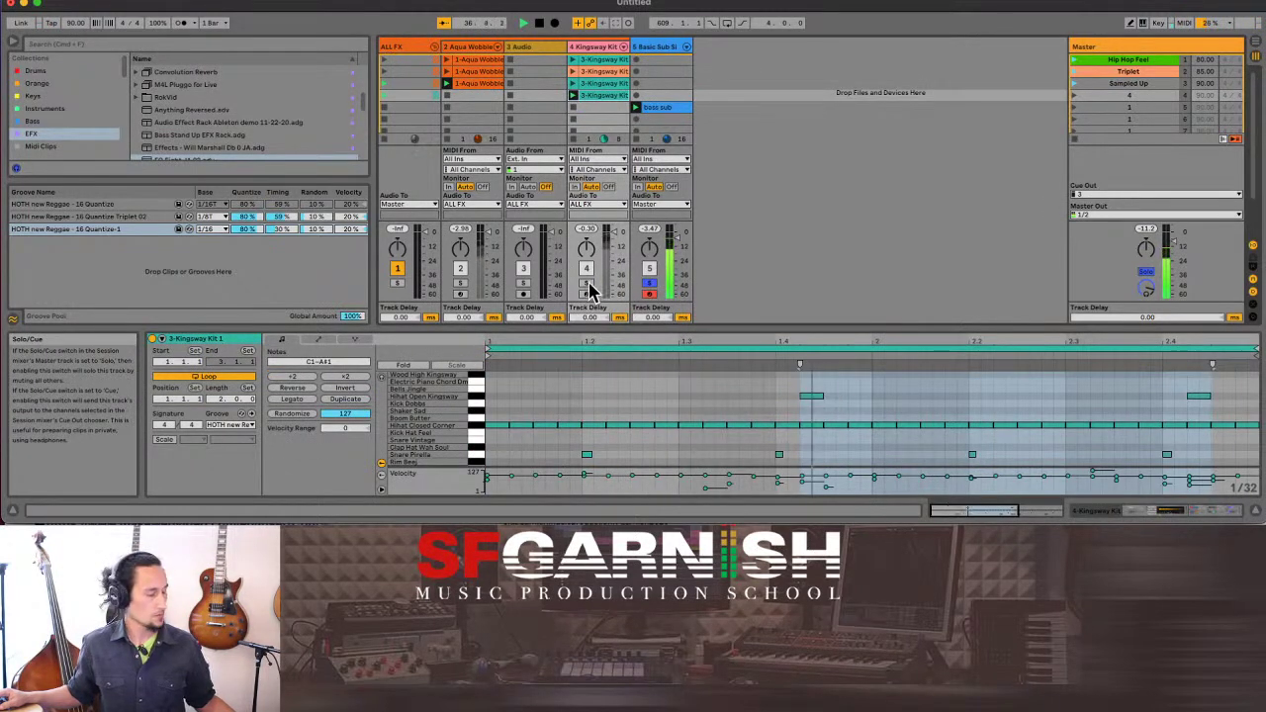
click(588, 284)
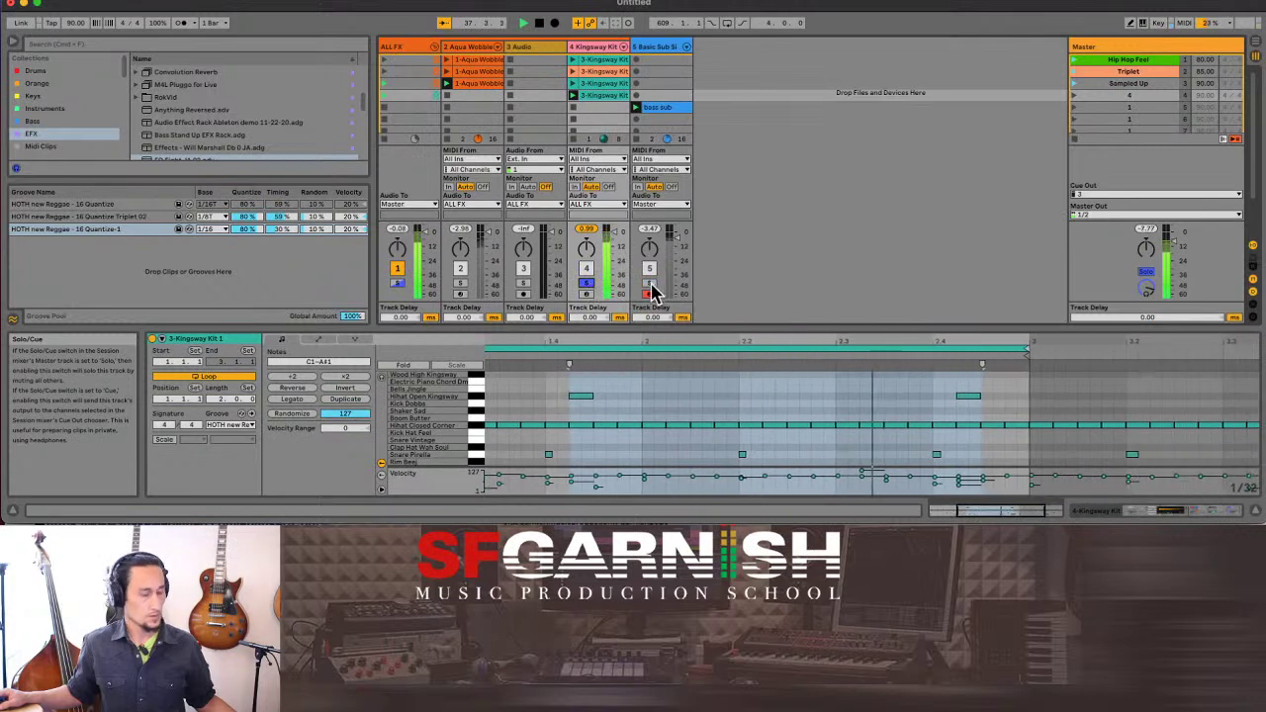
super+click(651, 284)
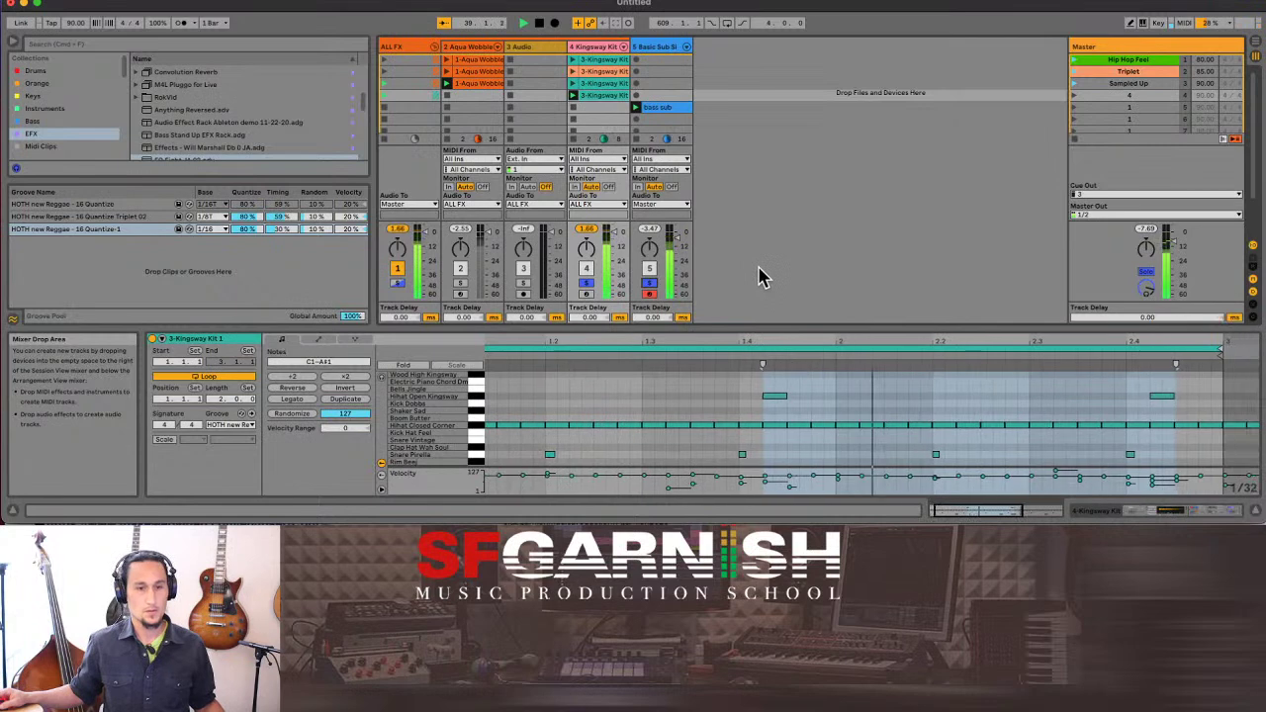
Look through the Kingsway Kit track's device chain and show the Basic Sub Sine track's devices.
click(1138, 512)
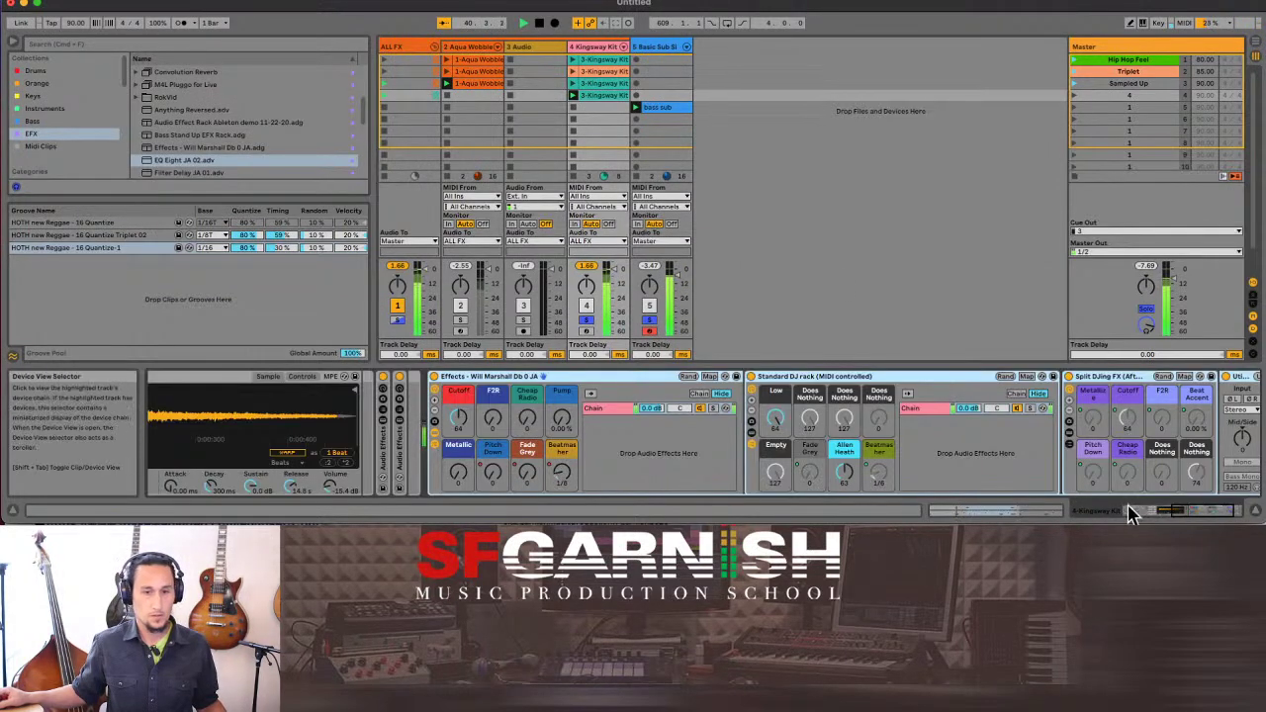
drag(1152, 515, 1134, 515)
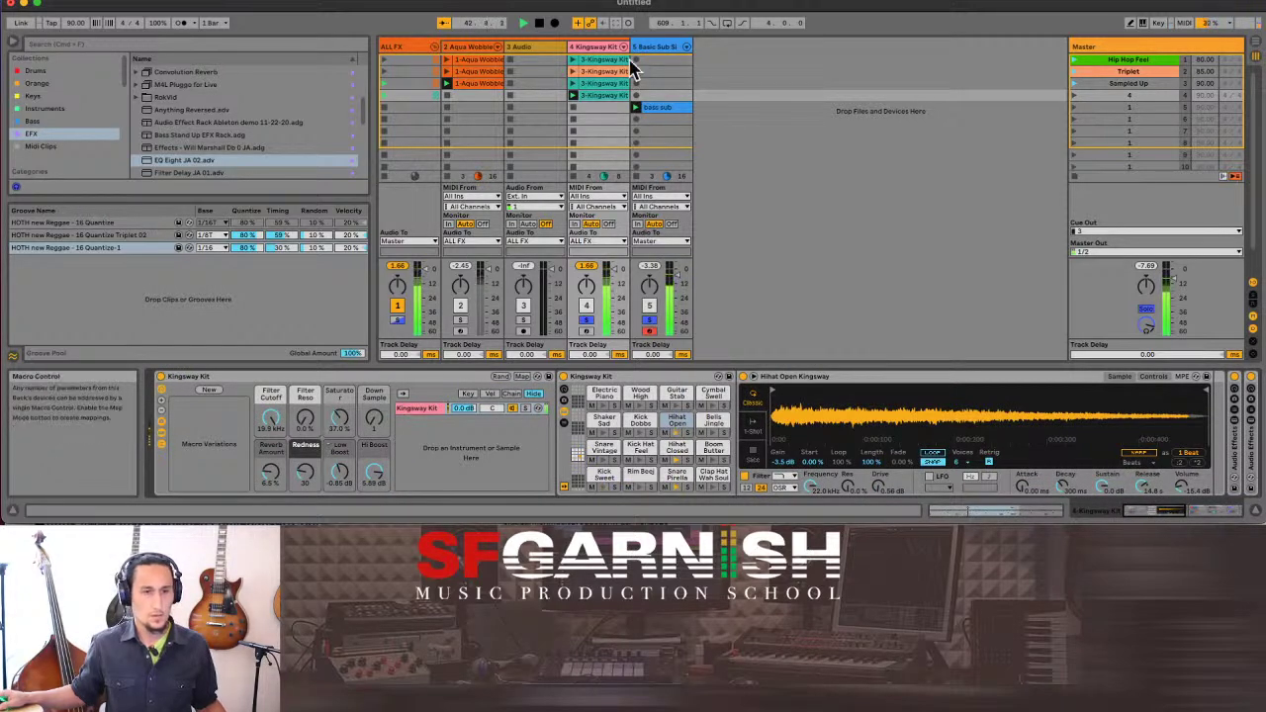
click(665, 47)
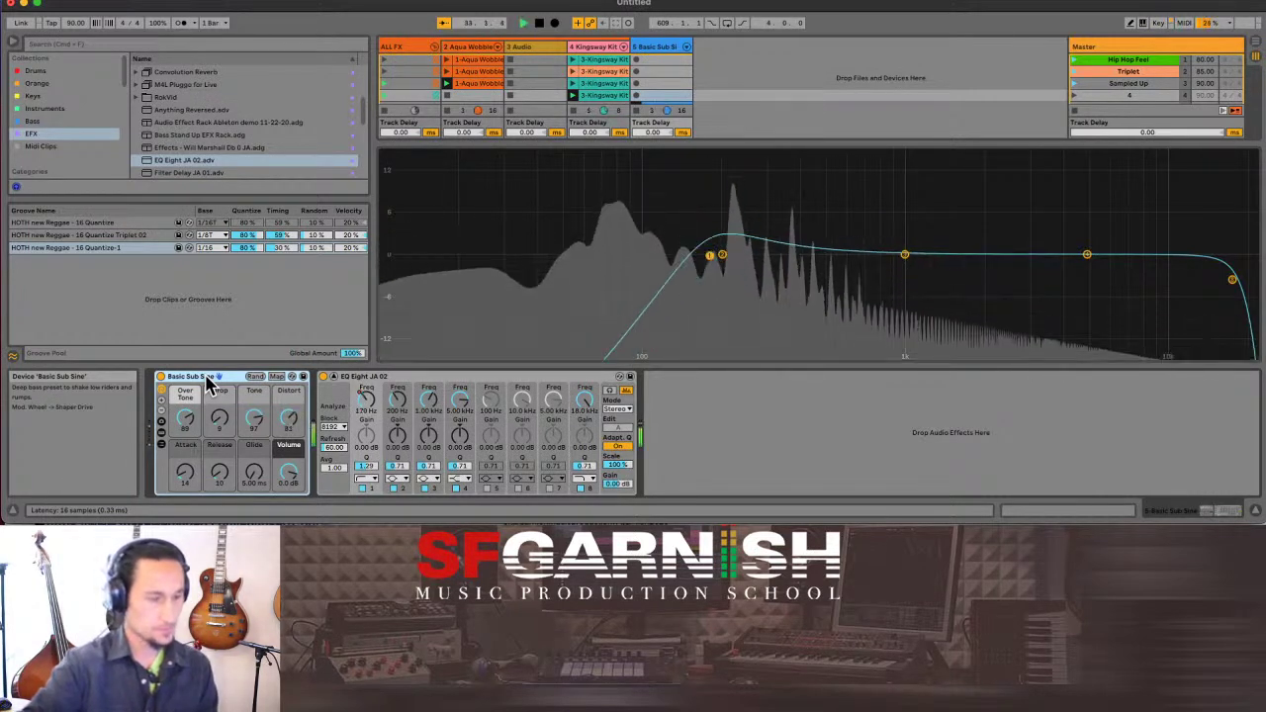
Delete the empty Basic Sub Sine clip in the fourth scene, move the bass sub clip into that slot and launch it.
key(shift+Tab)
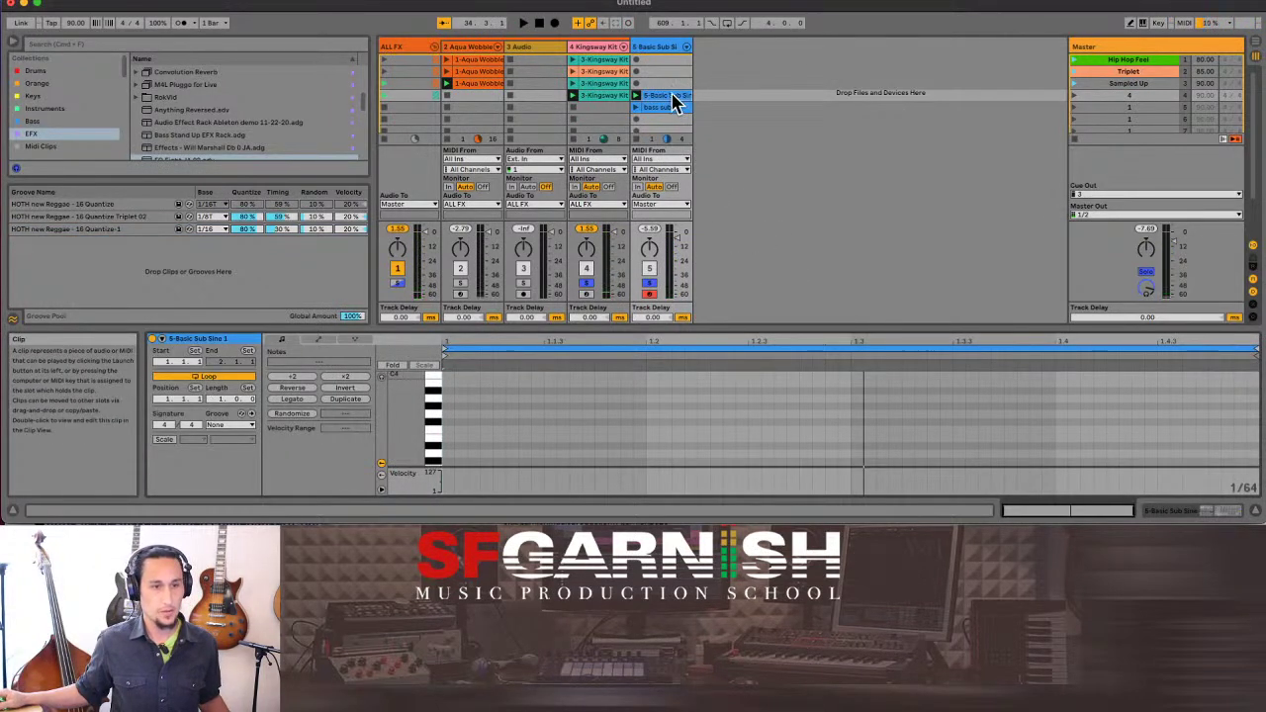
key(Delete)
drag(671, 109, 667, 97)
click(637, 96)
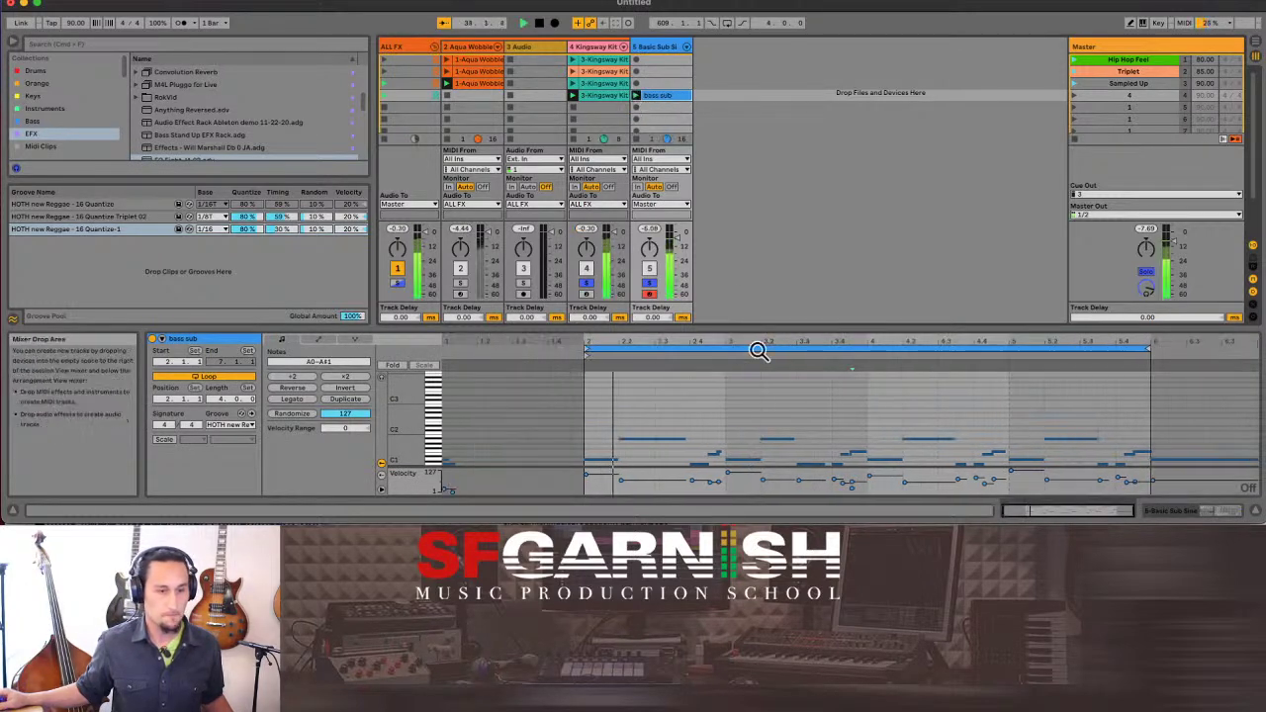
Show the automation envelope for Basic Sub Sine's Distort in the bass sub clip.
click(1152, 510)
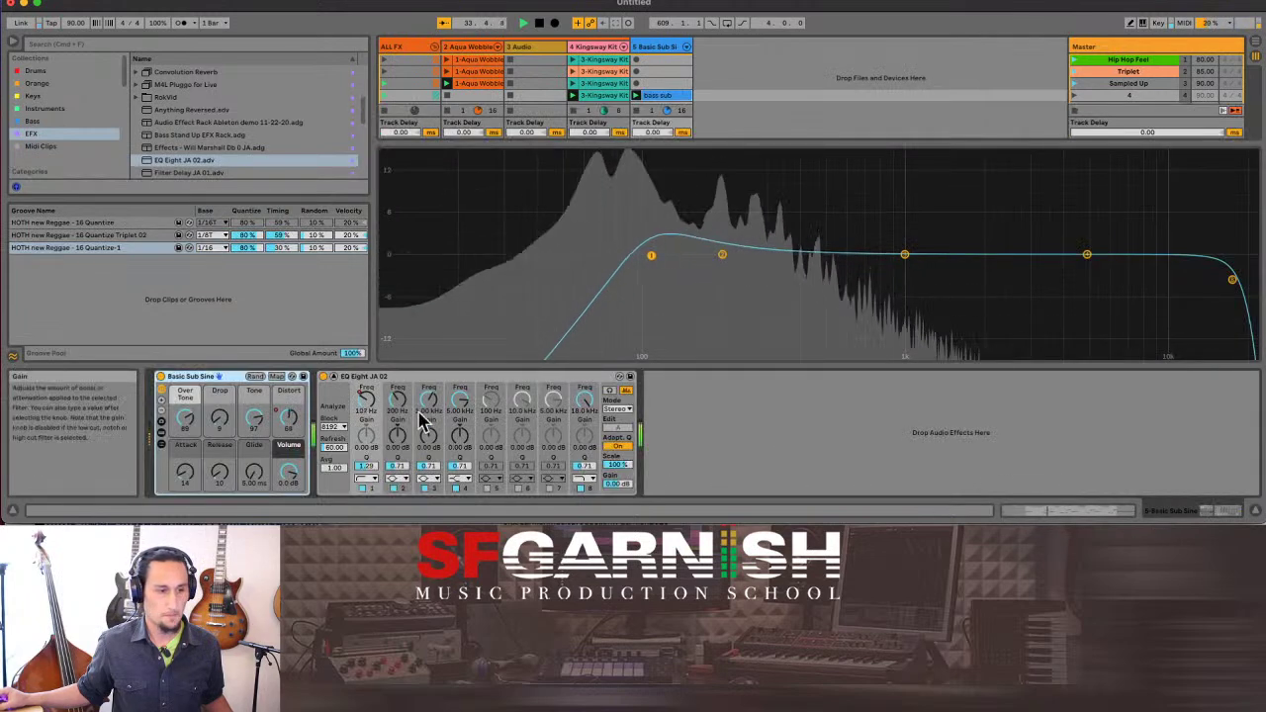
right_click(294, 424)
click(299, 429)
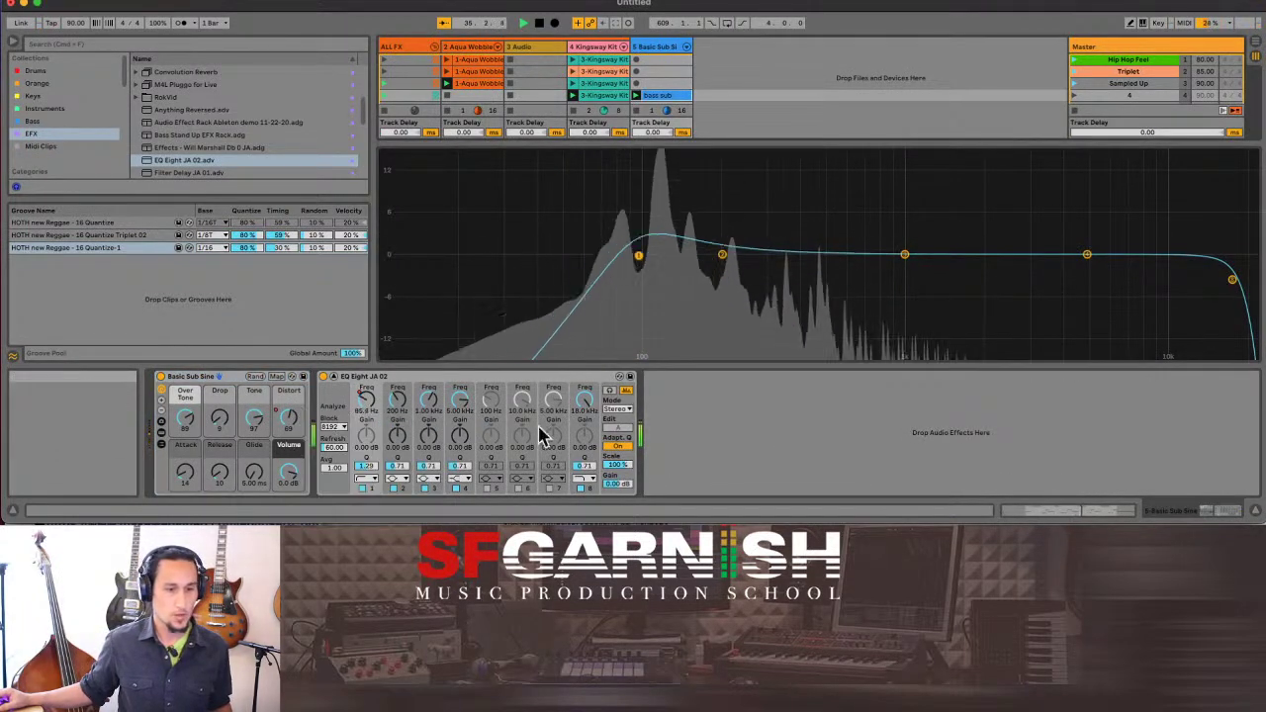
click(1055, 512)
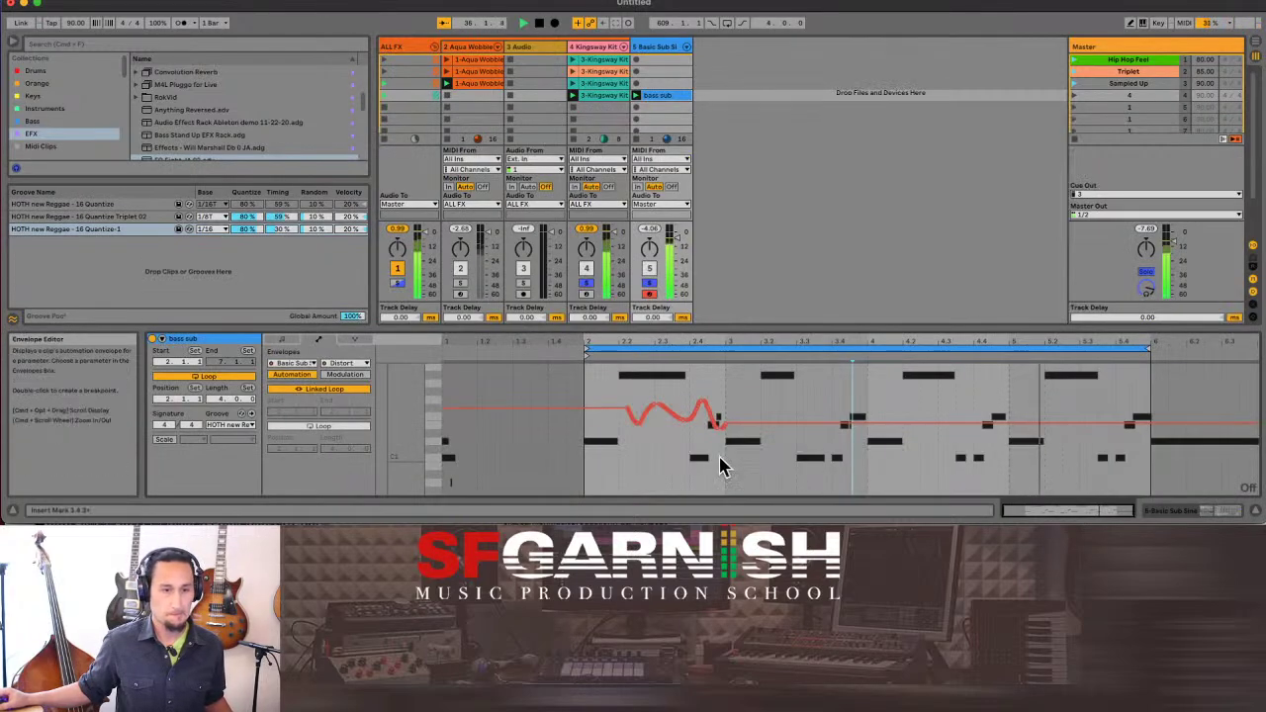
Select the recorded Distort curve from about 2.2 to 3.1 and duplicate it four times along the bass sub loop.
drag(623, 463, 723, 460)
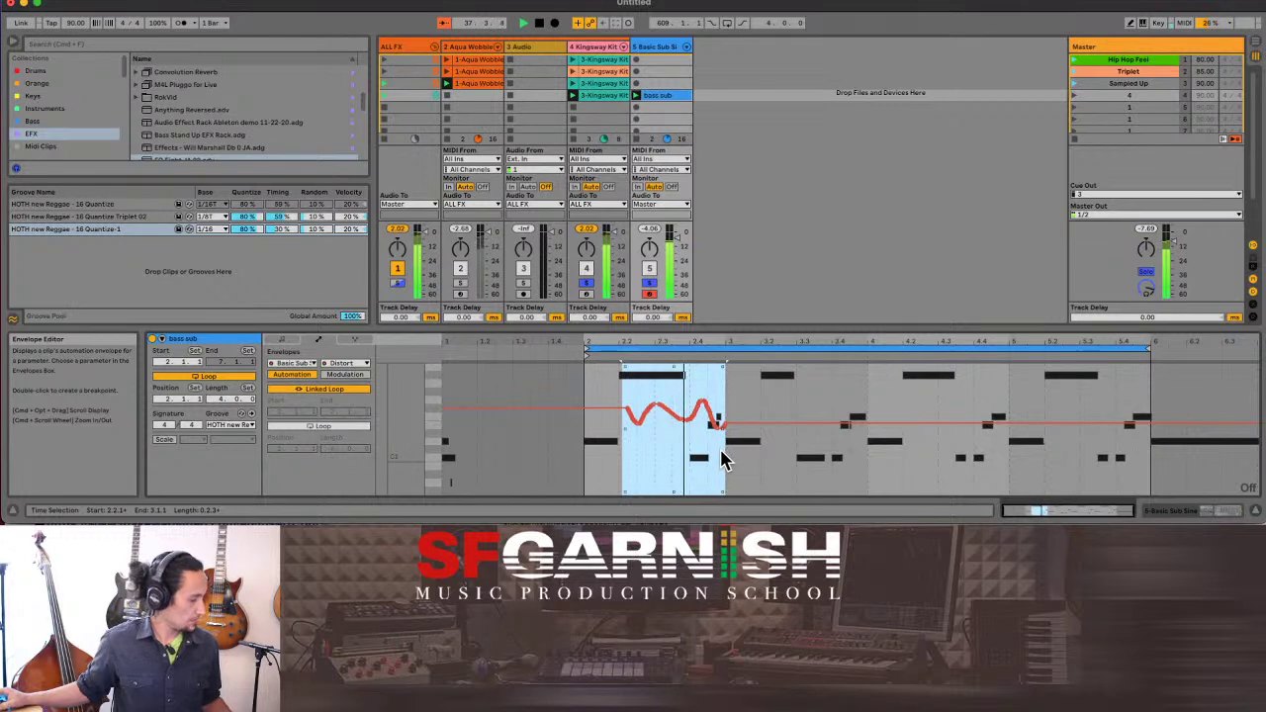
key(super+d)
key(super+d)
key(super+d)
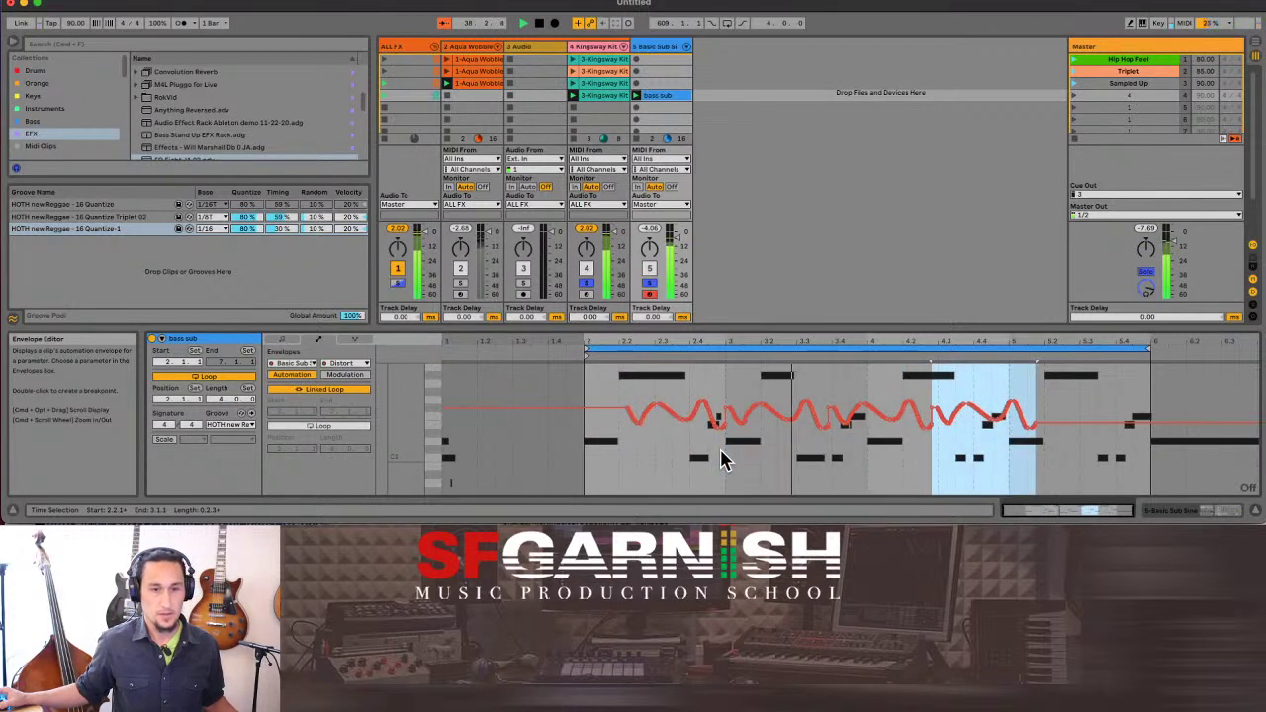
key(super+d)
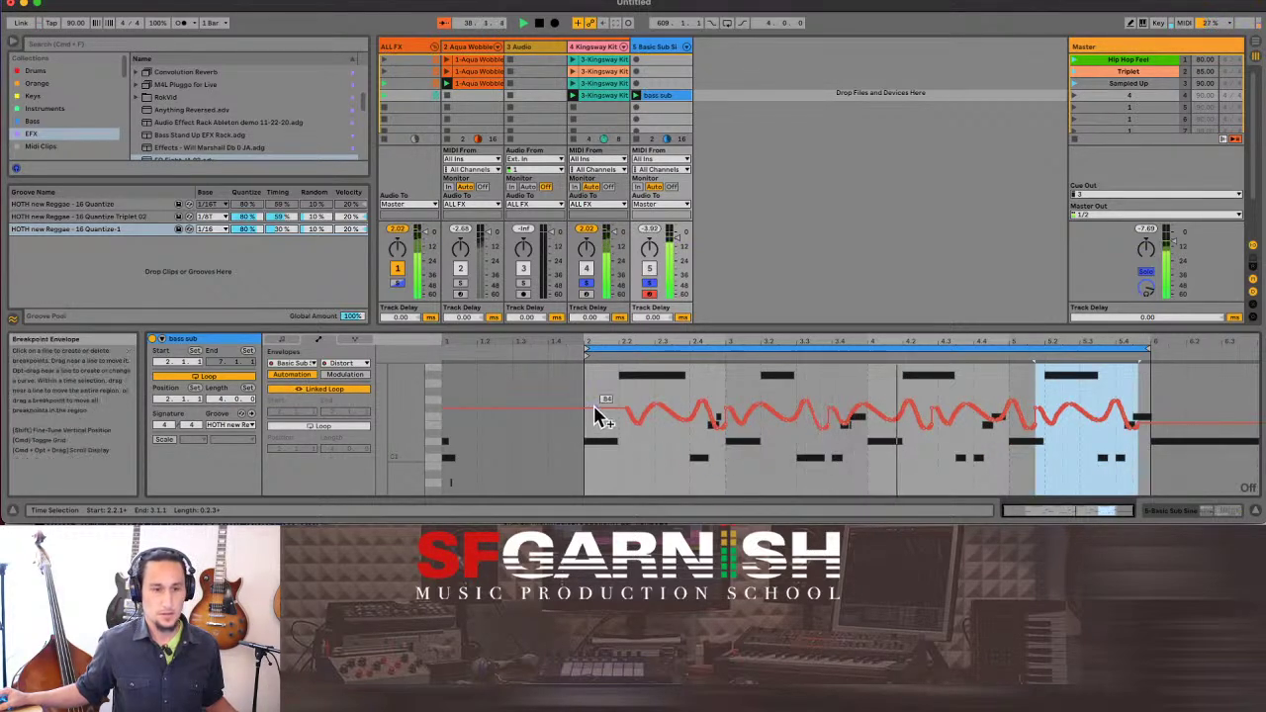
Raise the Distort envelope at the start and end of the loop, and show the Basic Sub Sine track's devices.
mouse_move(597, 415)
mouse_down()
mouse_move(596, 398)
mouse_move(594, 416)
mouse_up()
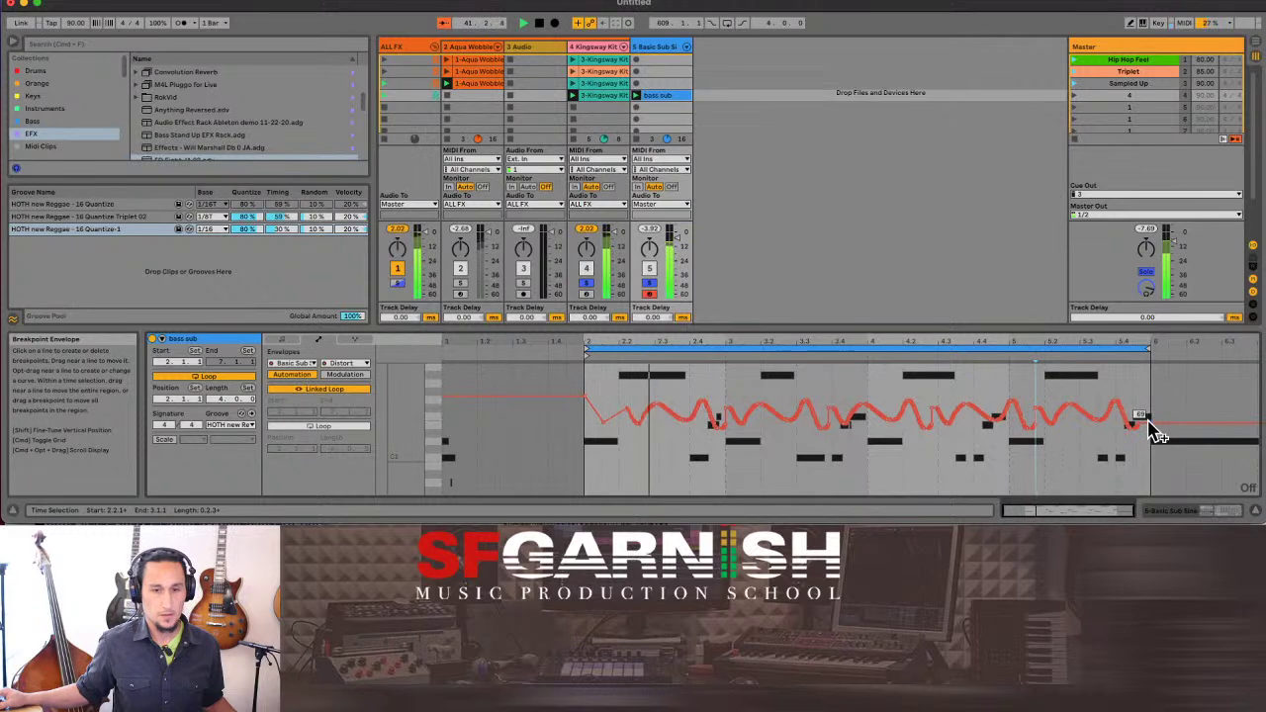
drag(1149, 423, 1151, 404)
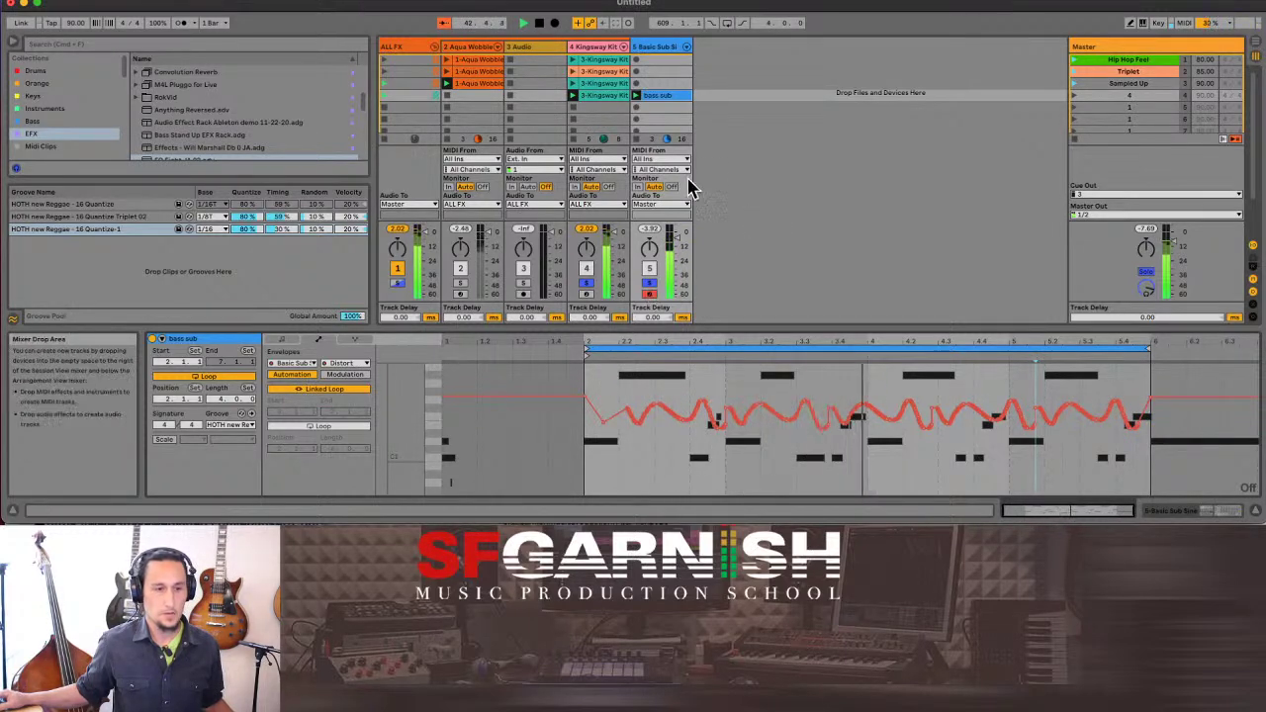
click(1186, 510)
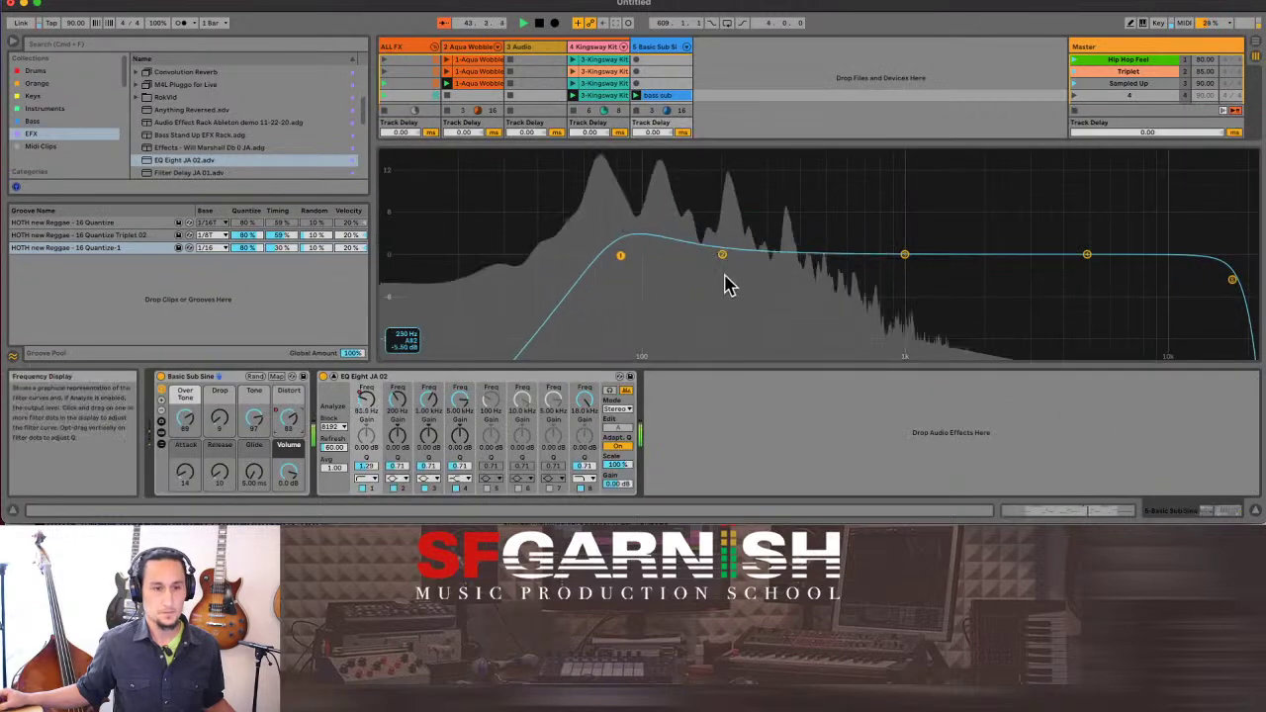
Launch the first Kingsway Kit clip and paste a clip copy into that track's fifth slot.
click(573, 61)
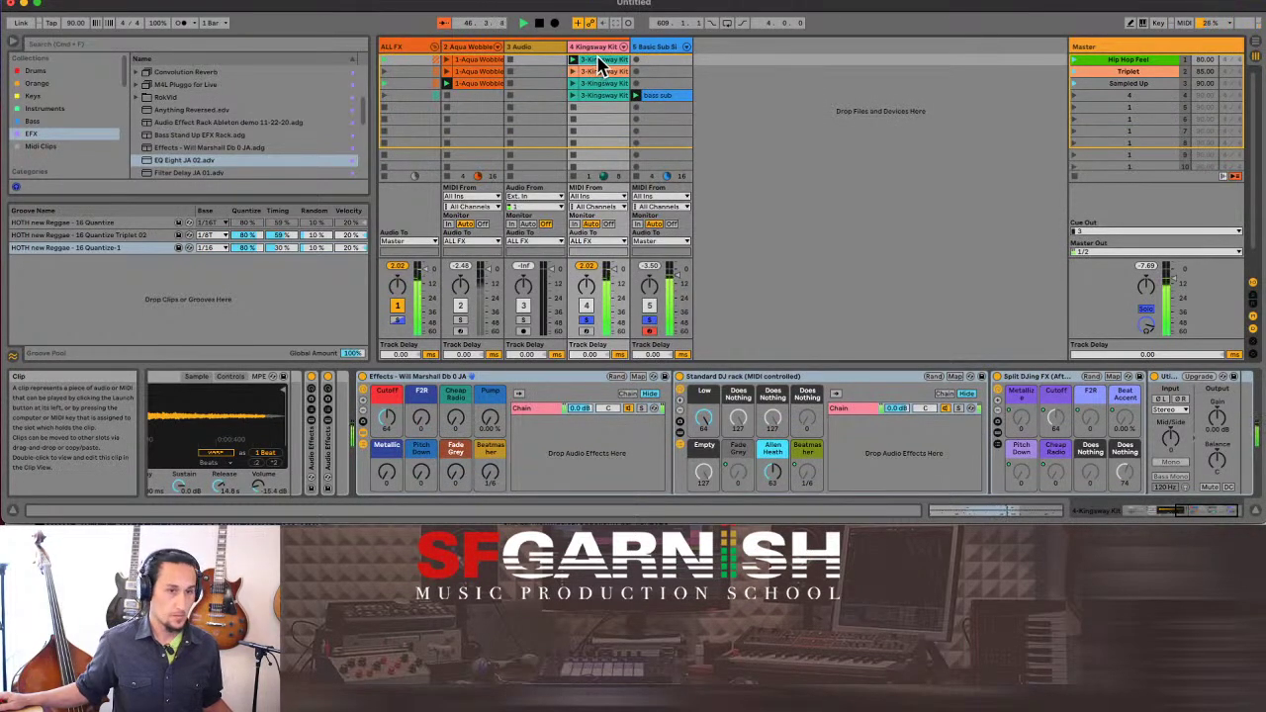
click(599, 107)
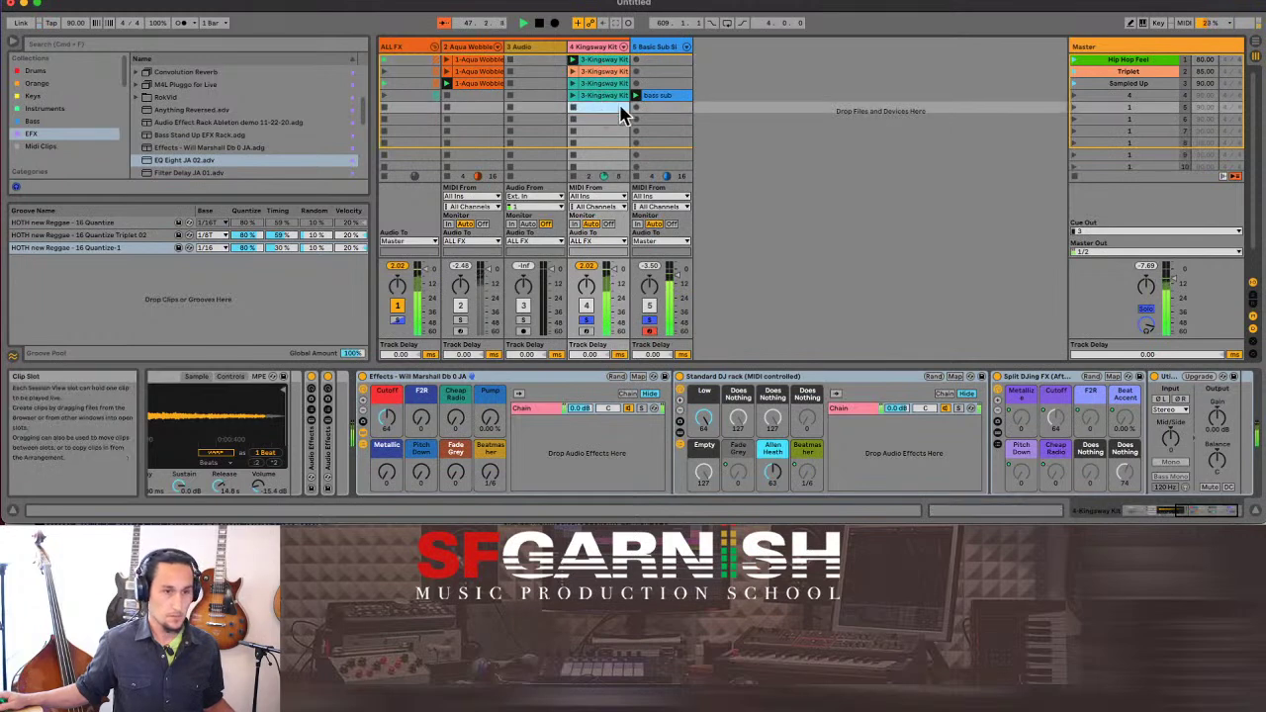
key(super+v)
Select the bass sub clip, stop playback and return EQ Eight's frequency display to its compact size.
click(657, 99)
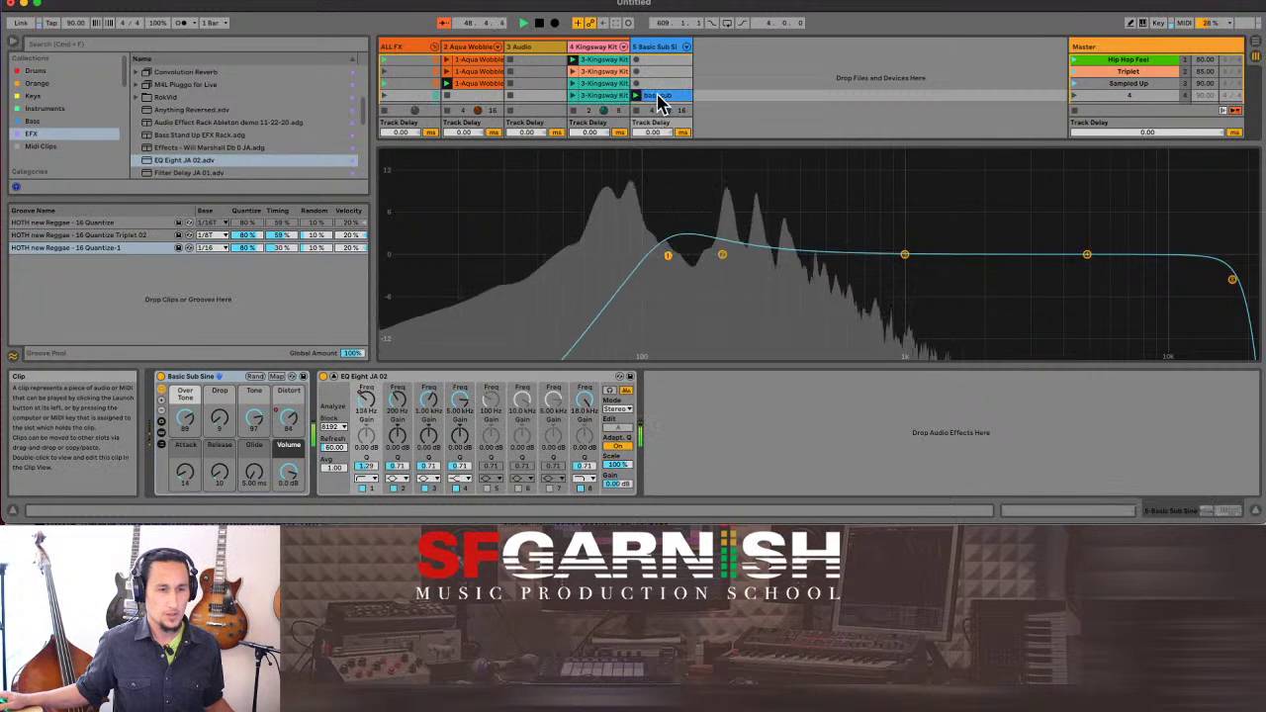
key(space)
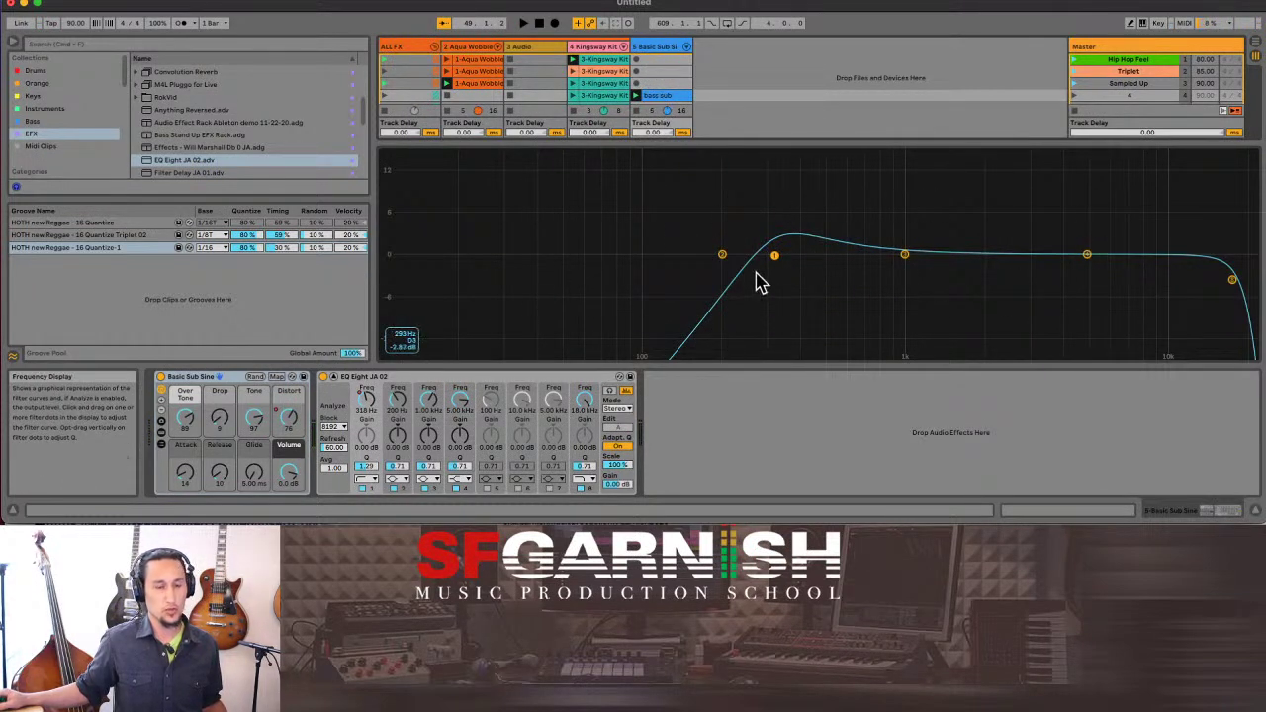
click(333, 382)
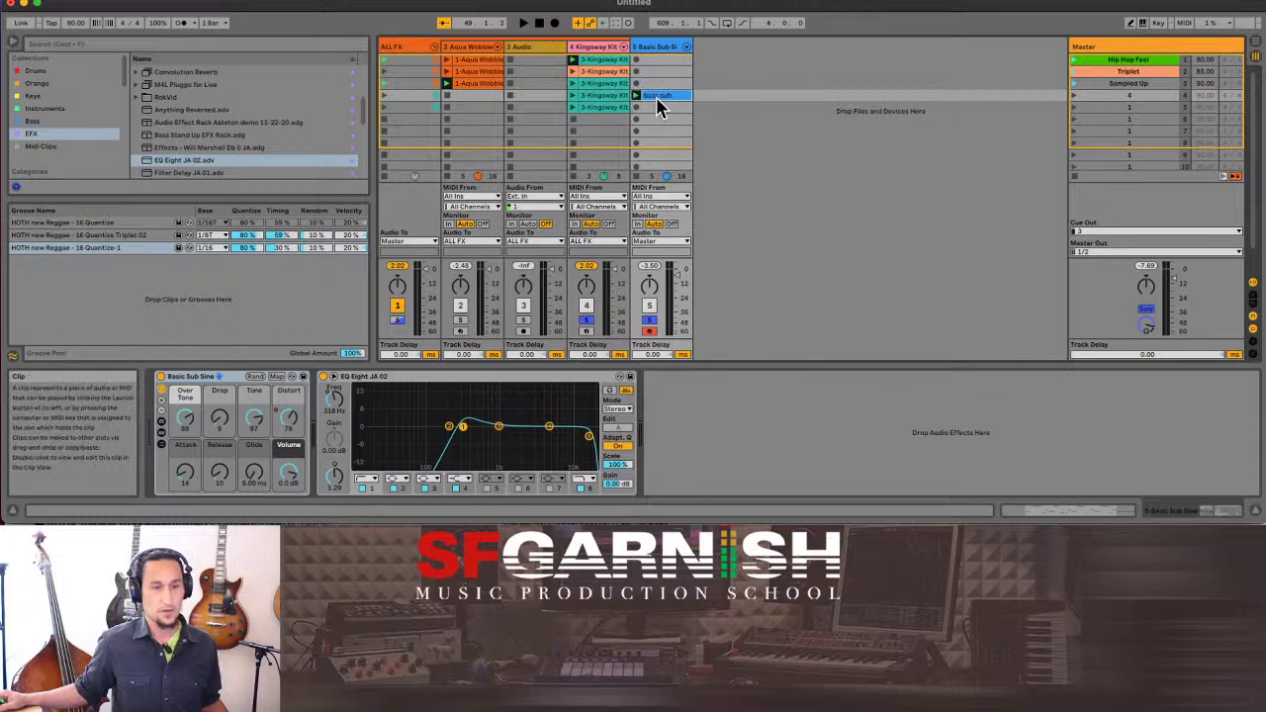
Move the bass sub clip down to the fifth slot and select the Kingsway Kit clip in the same scene.
drag(665, 102, 667, 112)
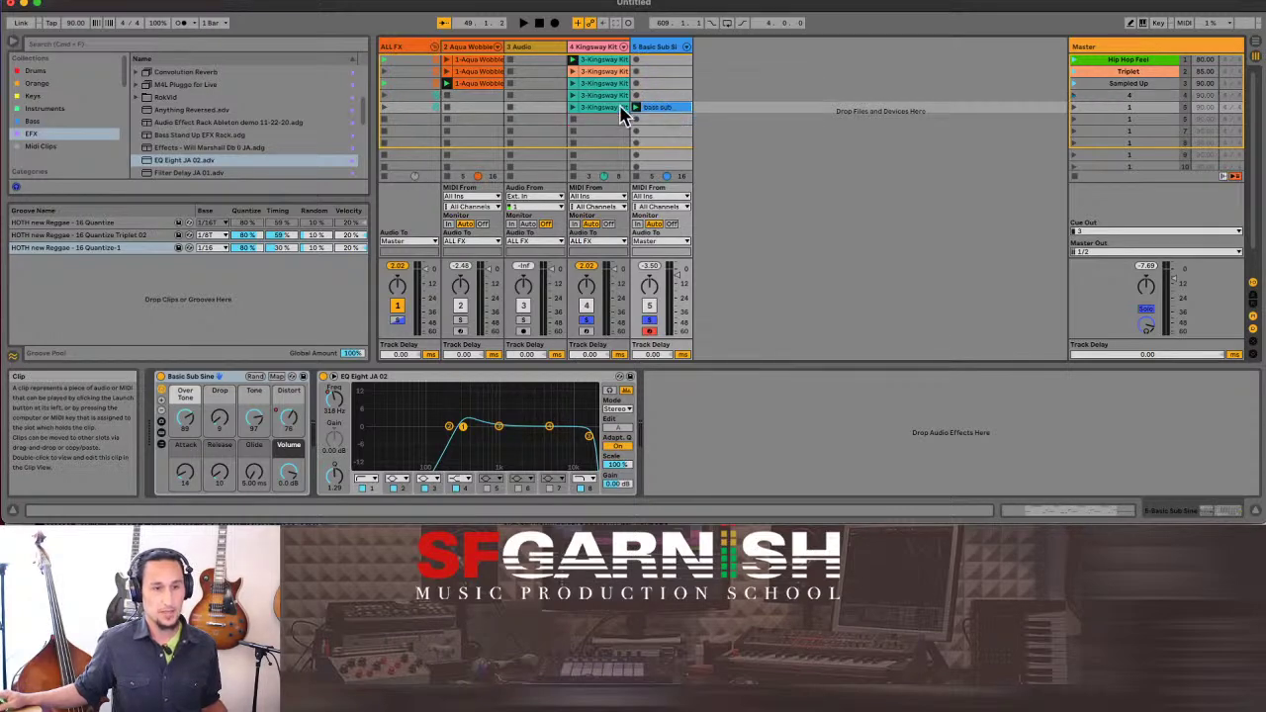
click(607, 111)
click(660, 110)
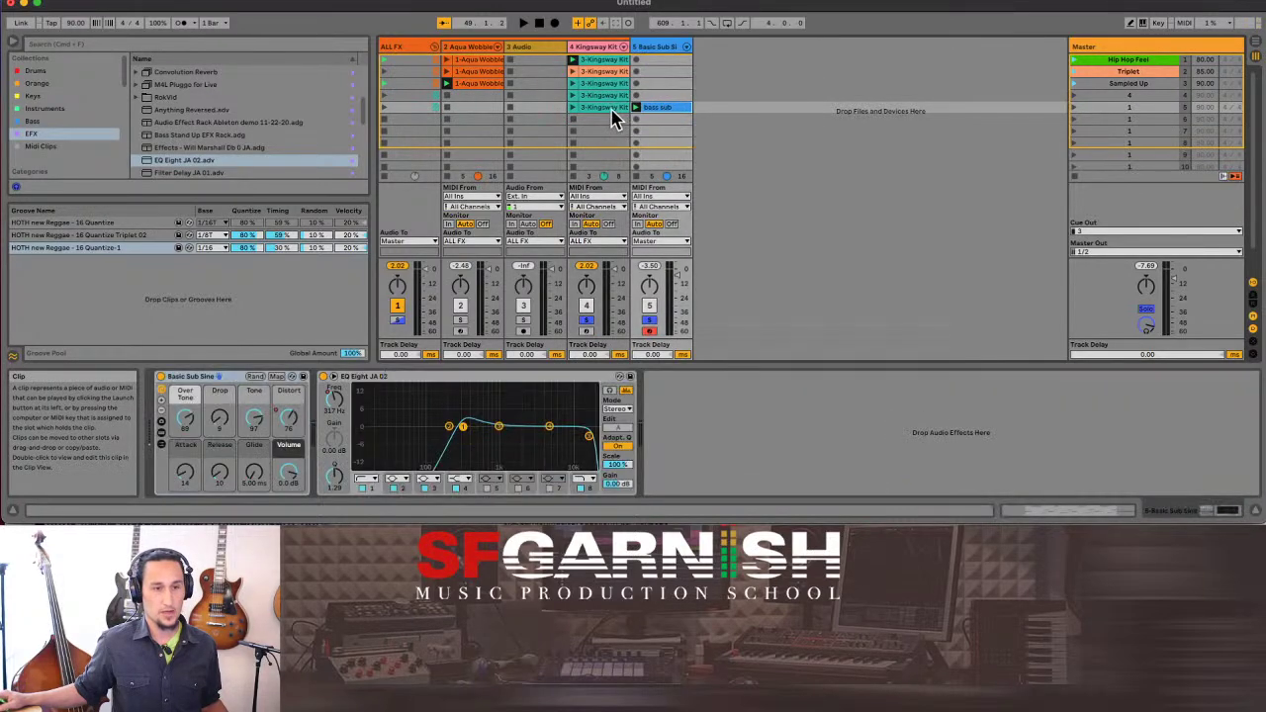
click(596, 108)
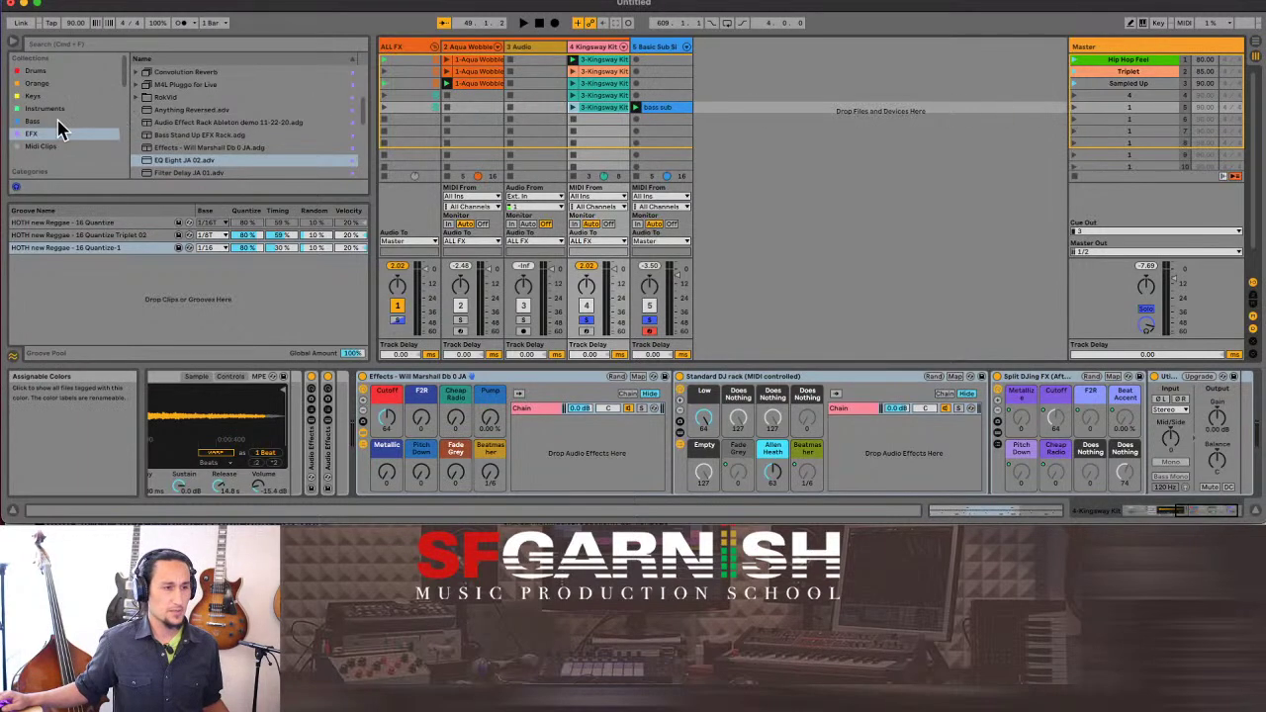
Look through the EFX collection's presets and plug-ins for a compressor.
scroll(219, 144, down, 5)
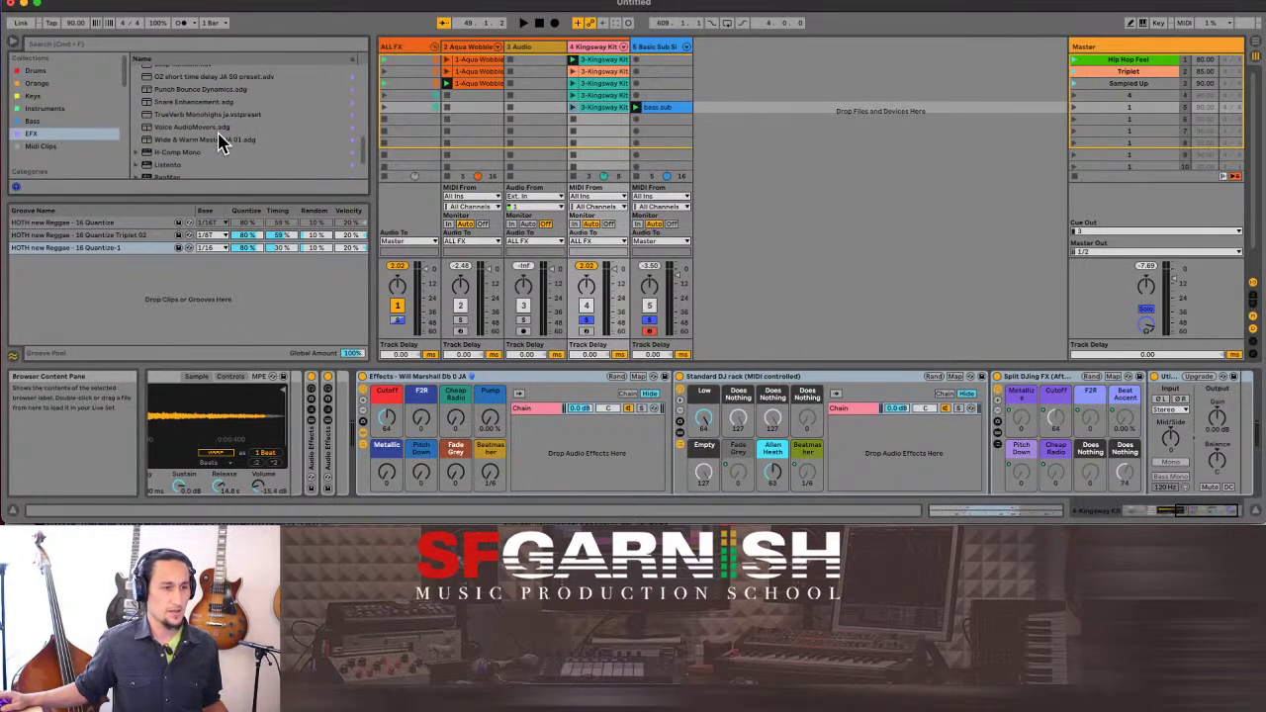
scroll(219, 144, down, 2)
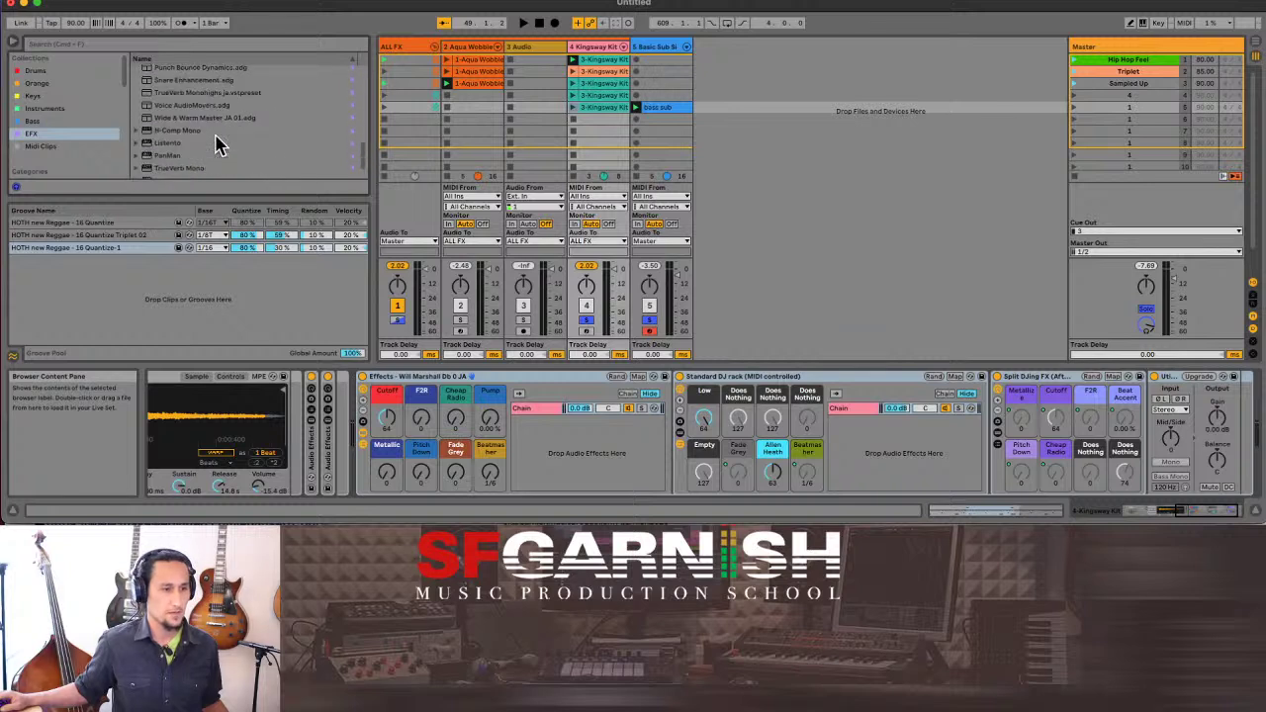
scroll(220, 144, down, 2)
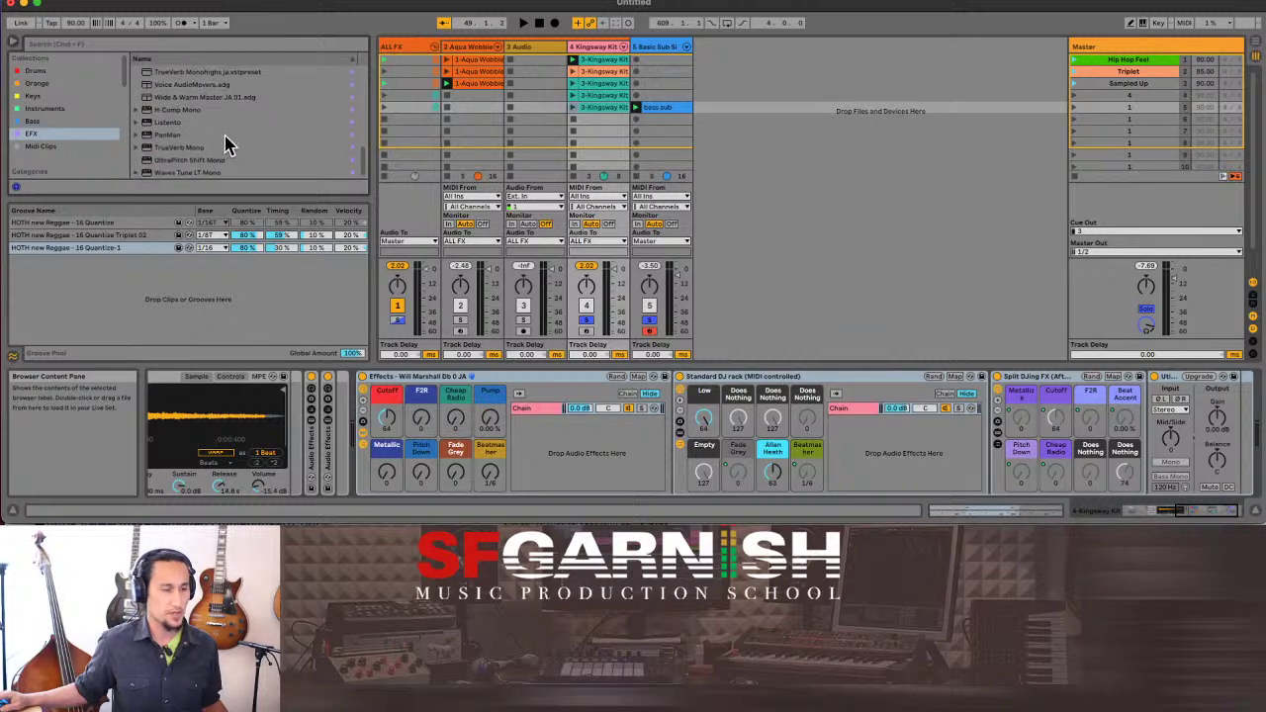
scroll(226, 146, up, 2)
scroll(238, 142, up, 1)
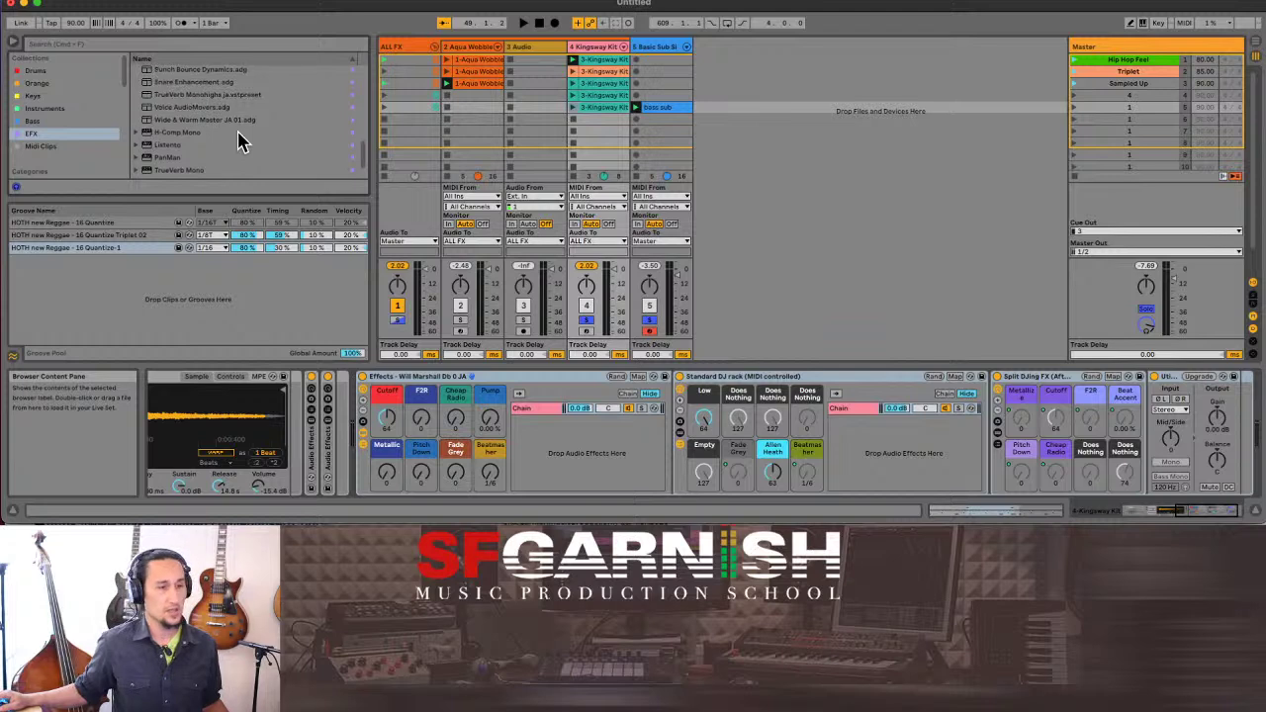
scroll(282, 142, up, 5)
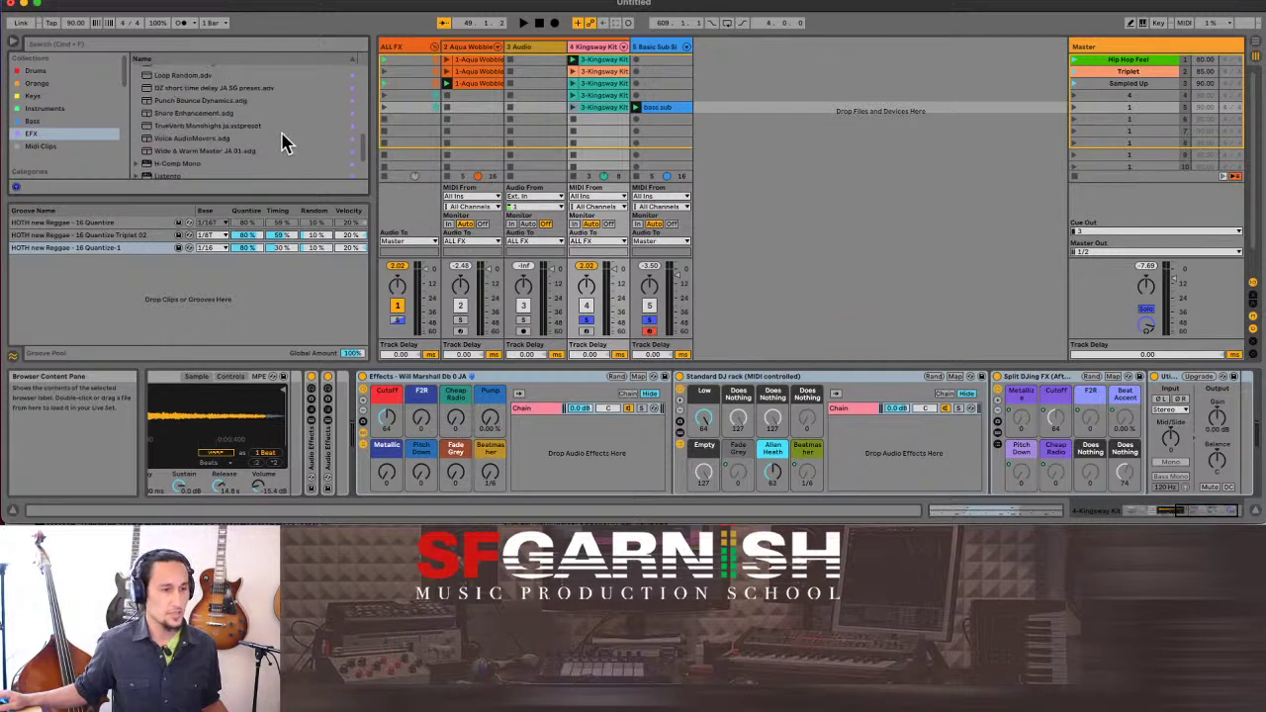
scroll(292, 141, up, 4)
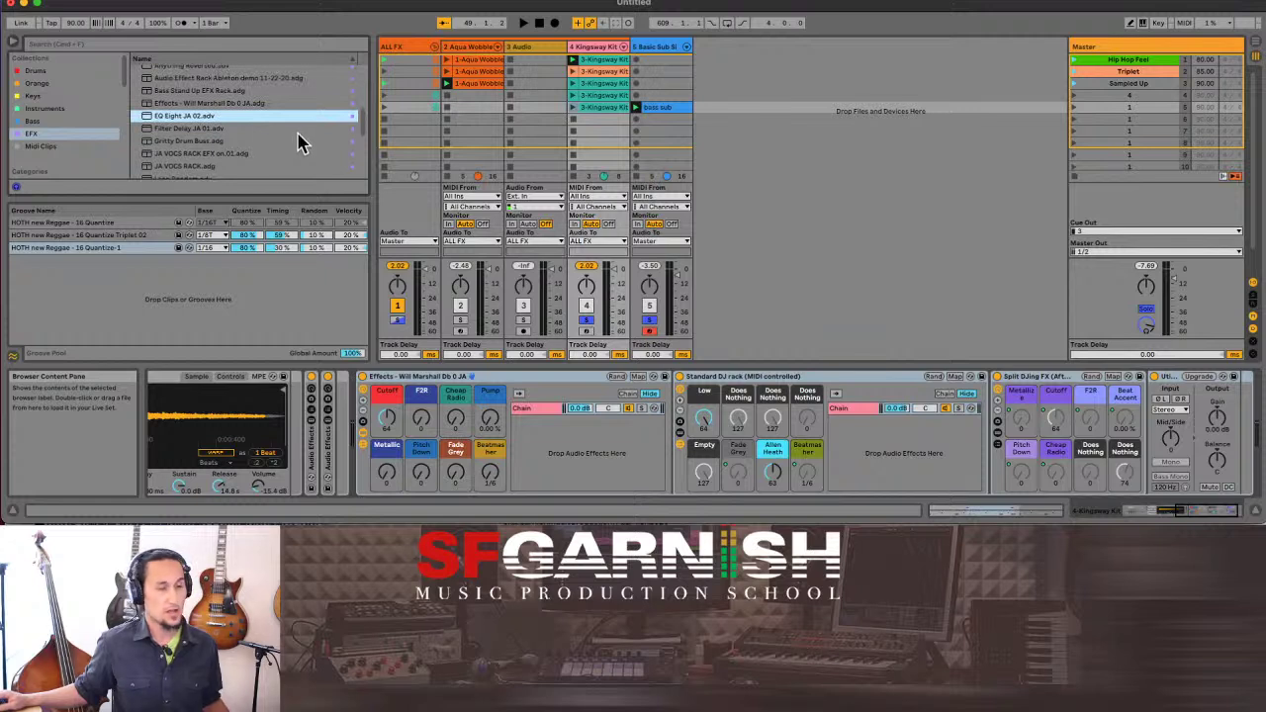
scroll(301, 142, up, 1)
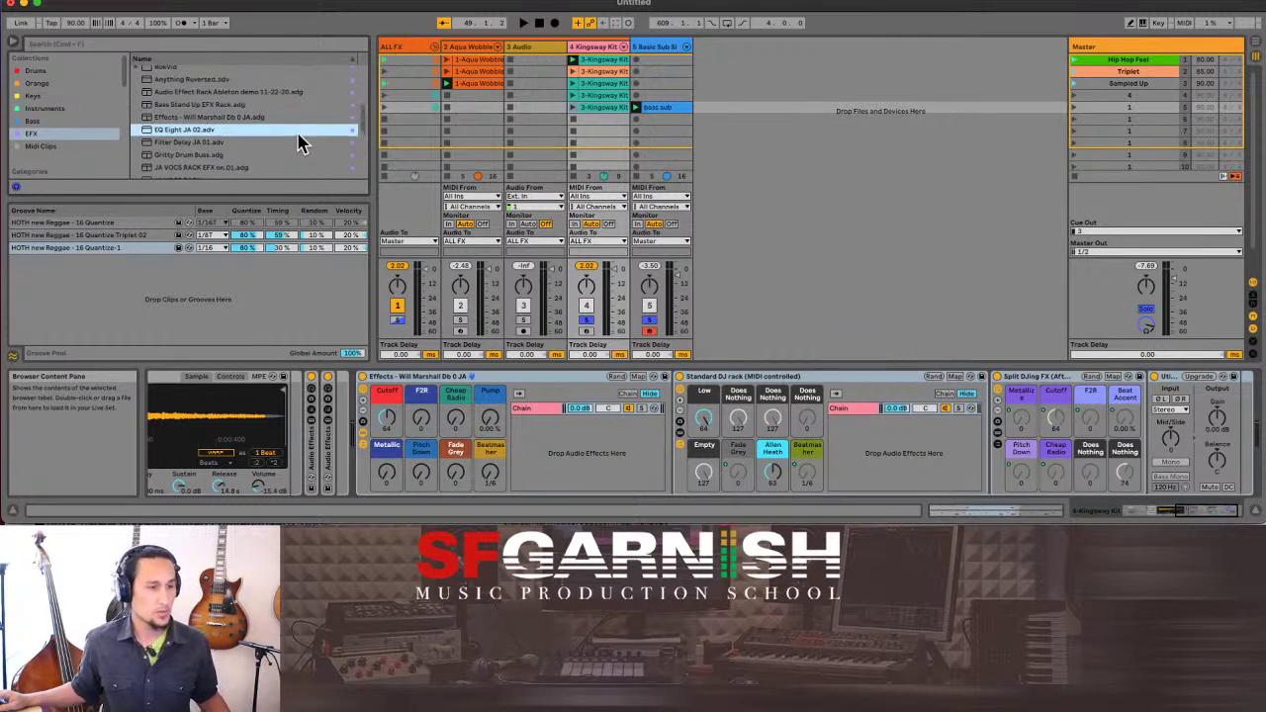
scroll(302, 142, up, 1)
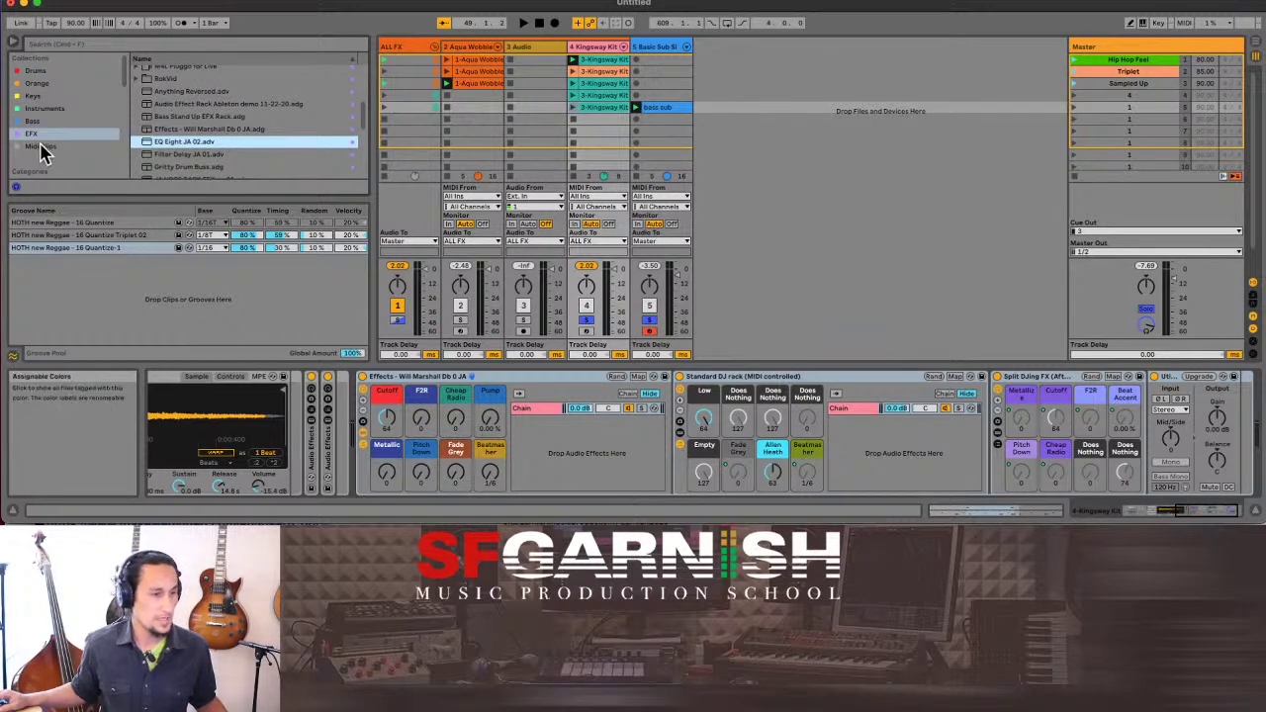
Hide the Groove Pool and add a Compressor from the Dynamics audio effects to the Basic Sub Sine track.
scroll(42, 154, down, 1)
scroll(42, 153, down, 2)
click(13, 354)
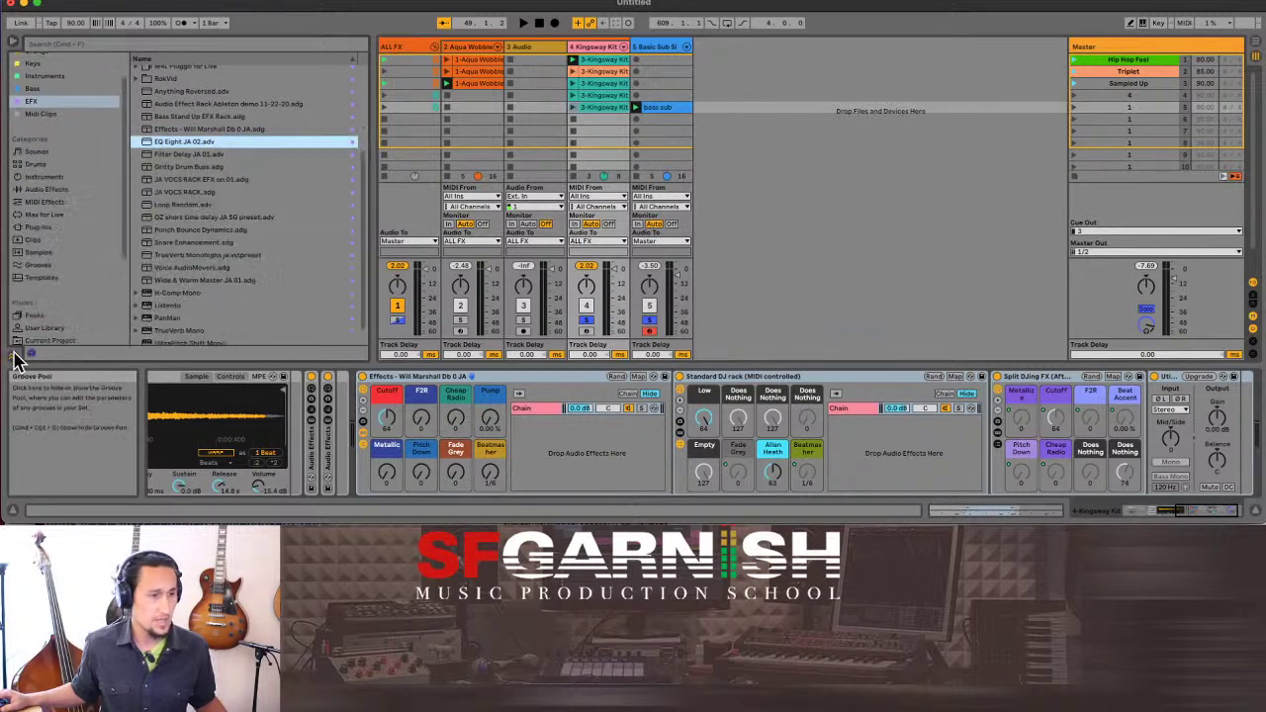
click(47, 188)
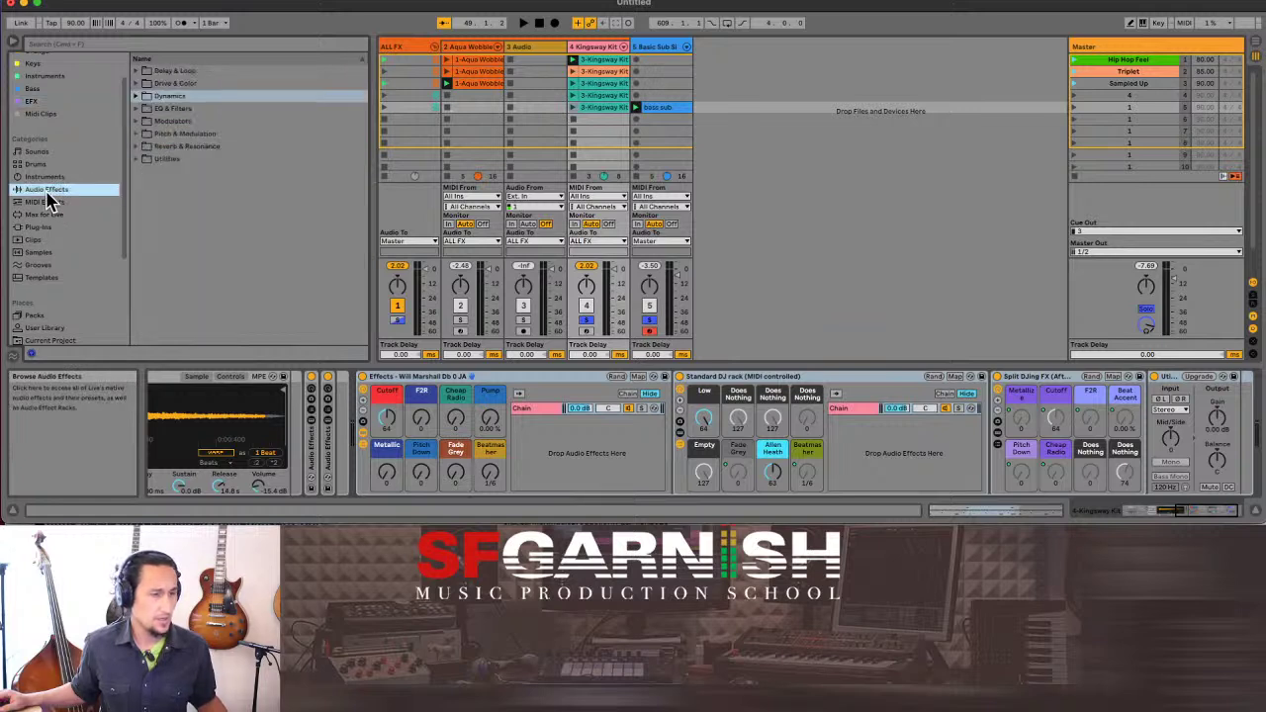
click(137, 96)
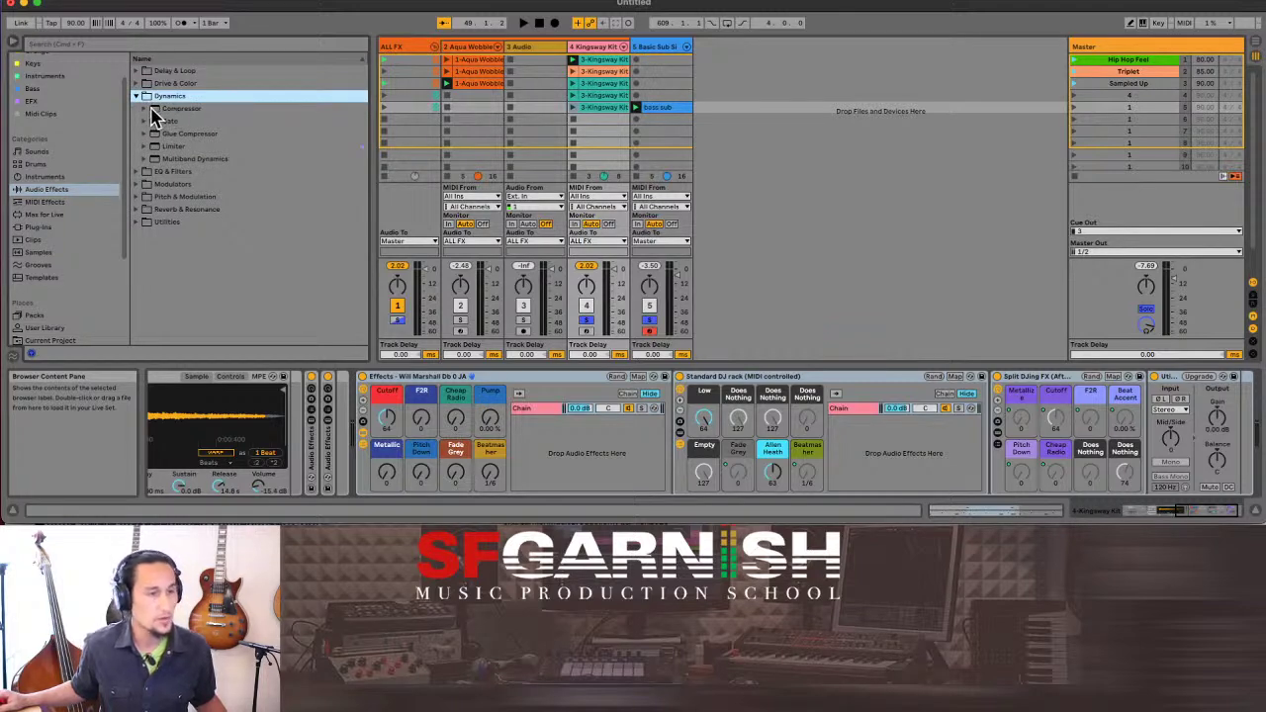
click(153, 111)
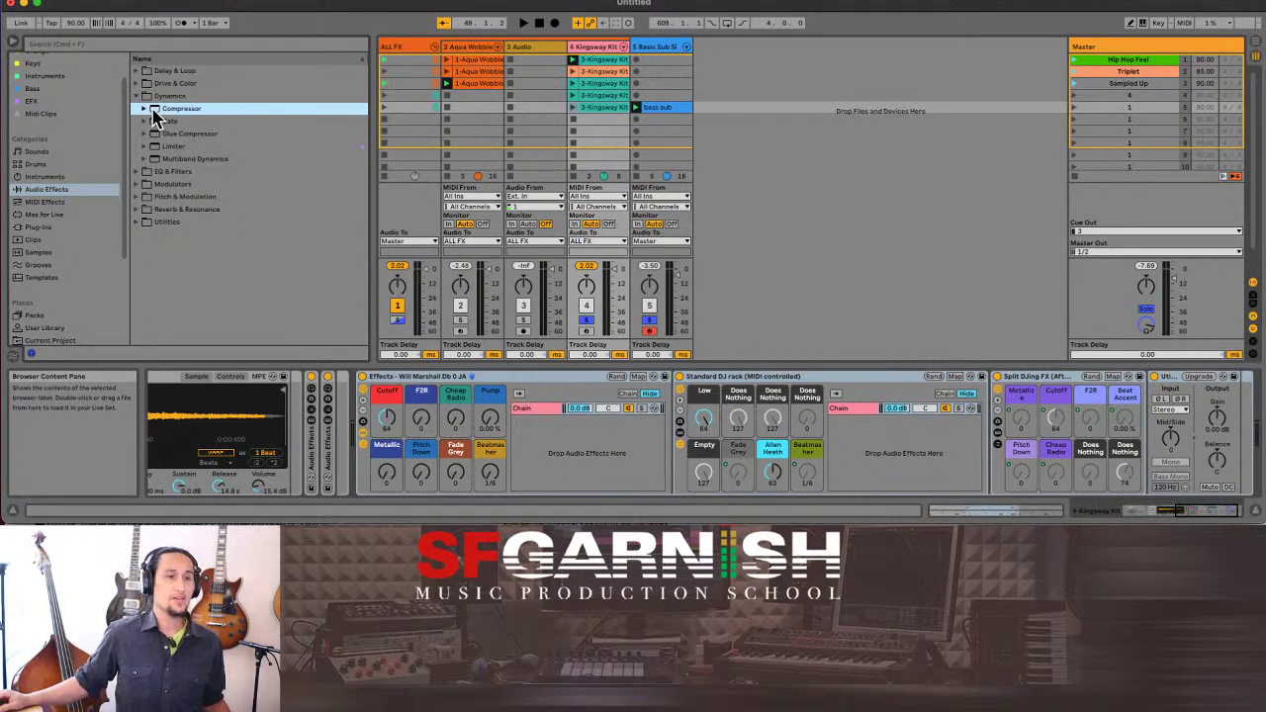
drag(155, 117, 665, 83)
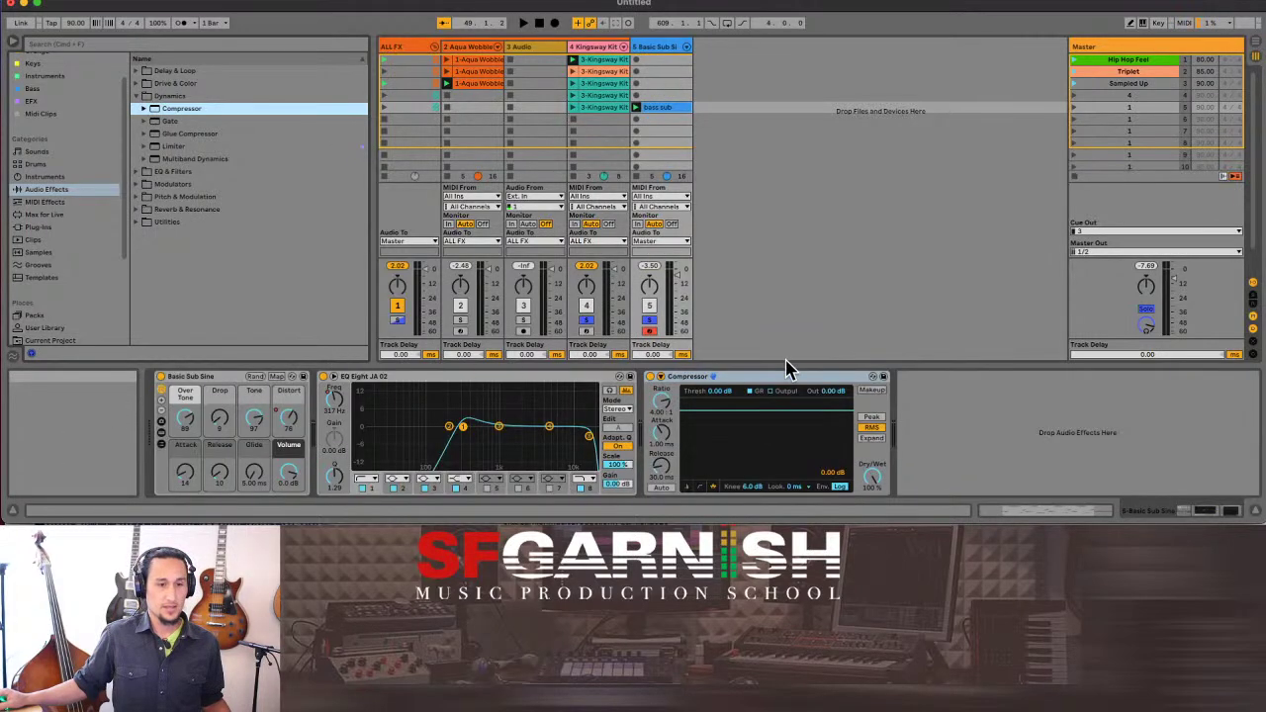
Enable the Compressor's sidechain with Kingsway Kit as its source, tapped at Kick Sweet | Post Mixer.
click(661, 379)
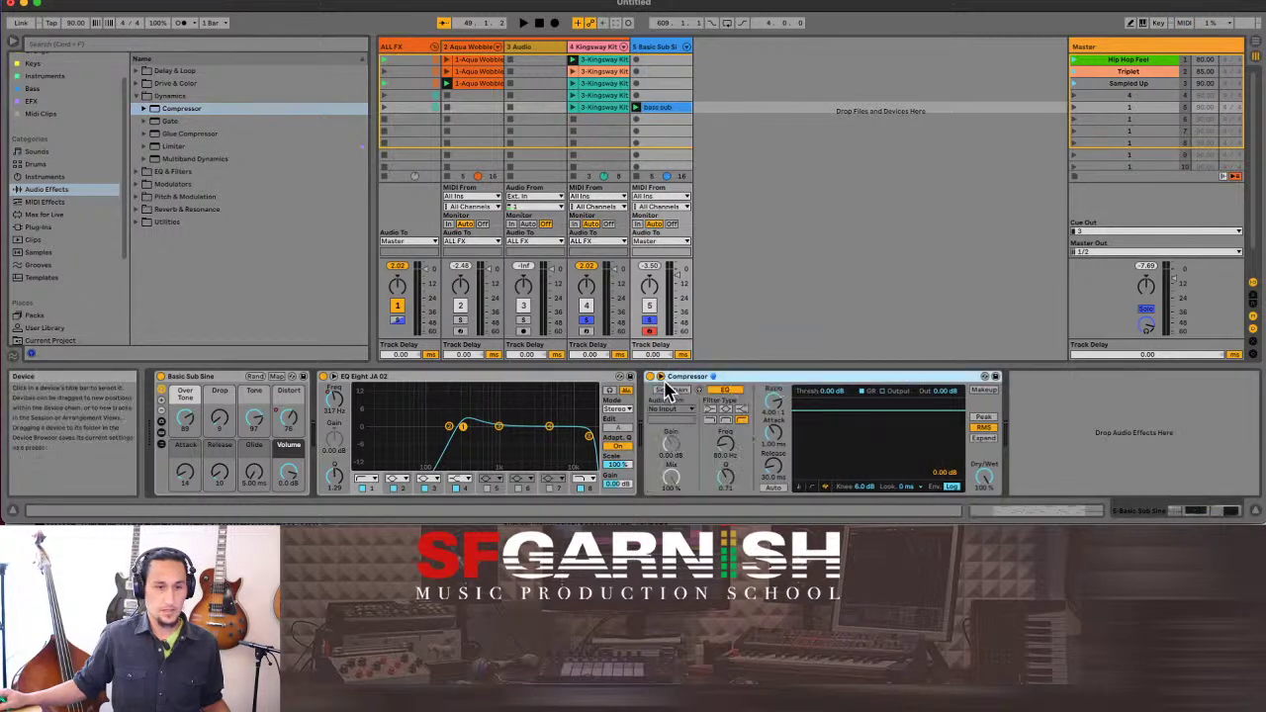
click(678, 392)
click(684, 410)
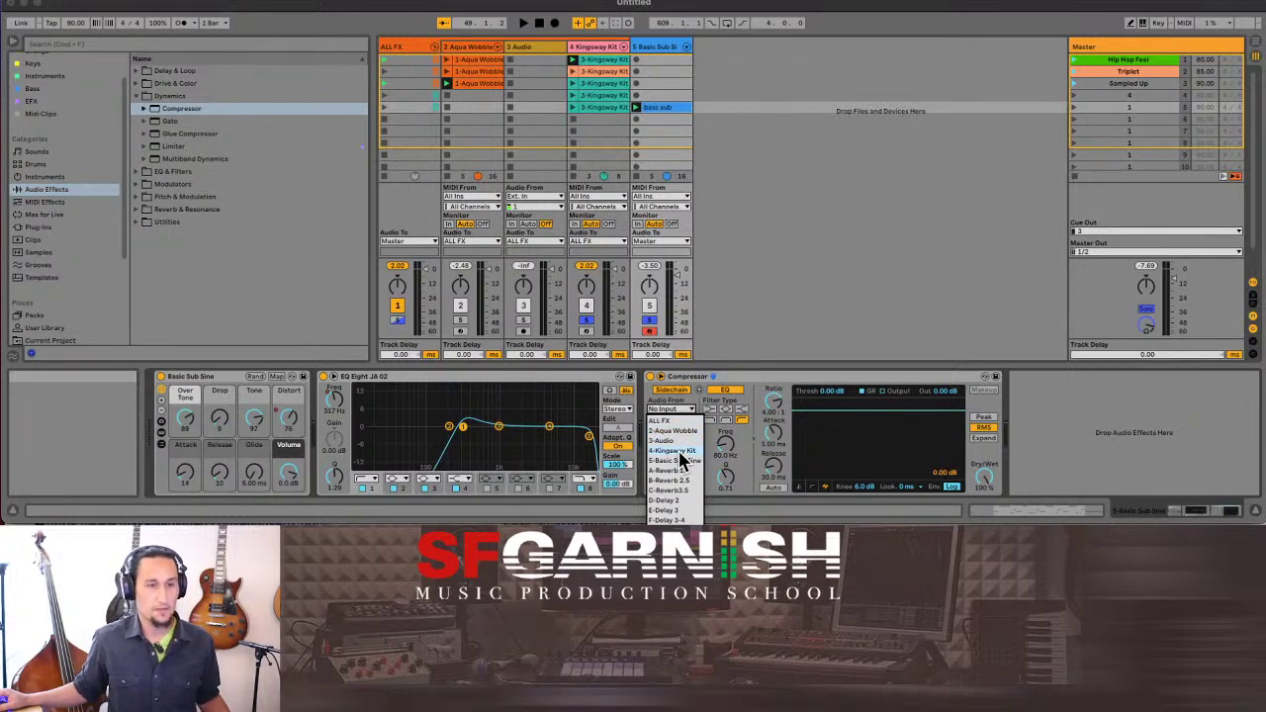
click(679, 451)
click(673, 419)
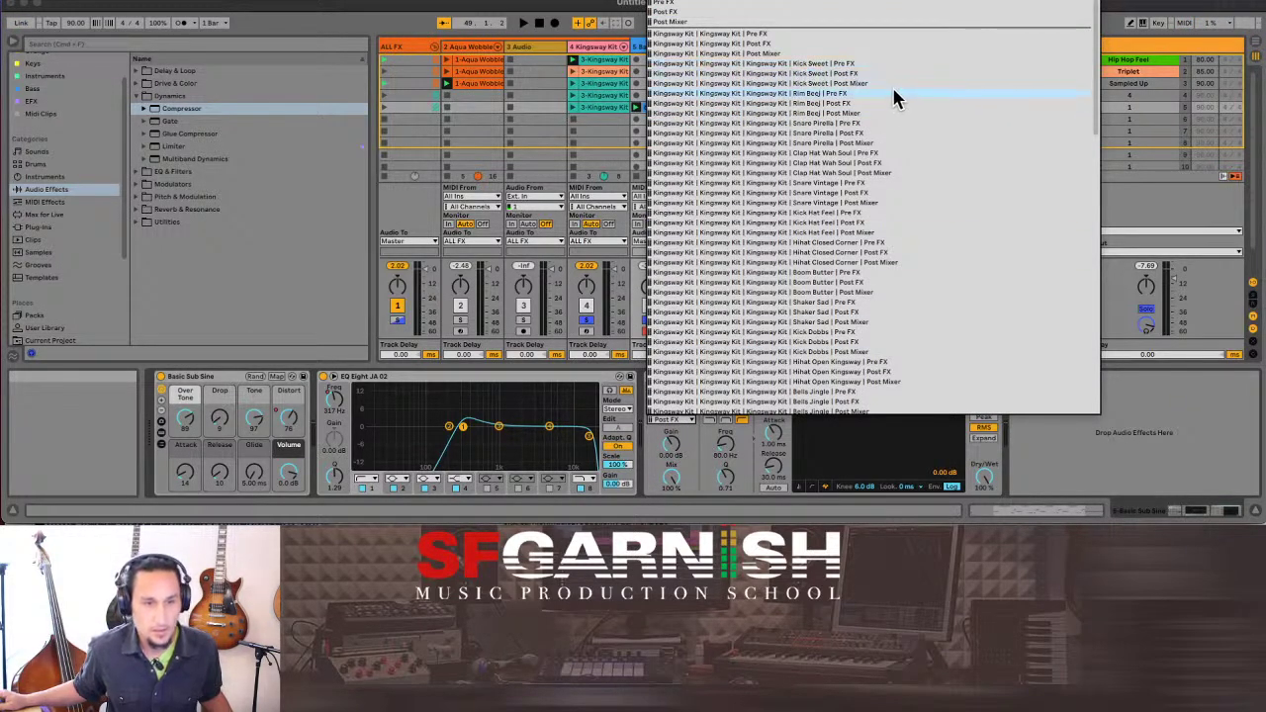
click(852, 85)
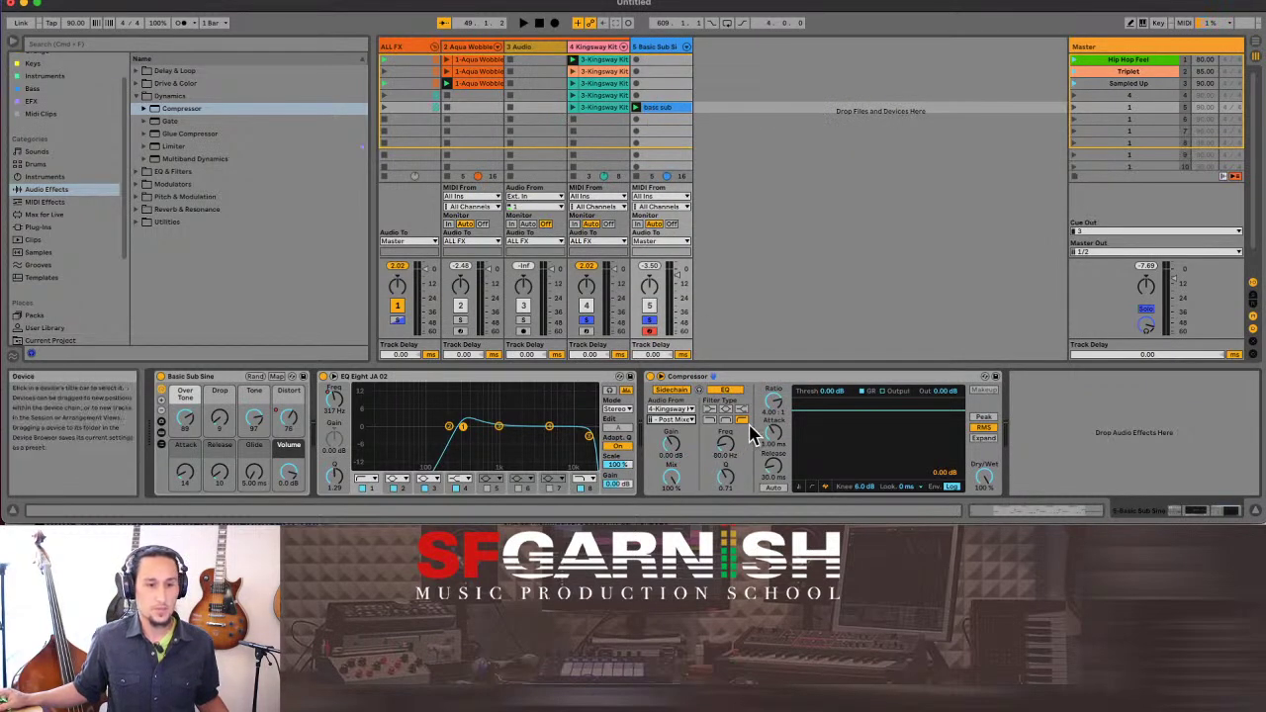
Launch the fifth scene and set the bass Compressor's sidechain EQ to a band-pass filter at 125 Hz, shortening the attack.
click(1074, 106)
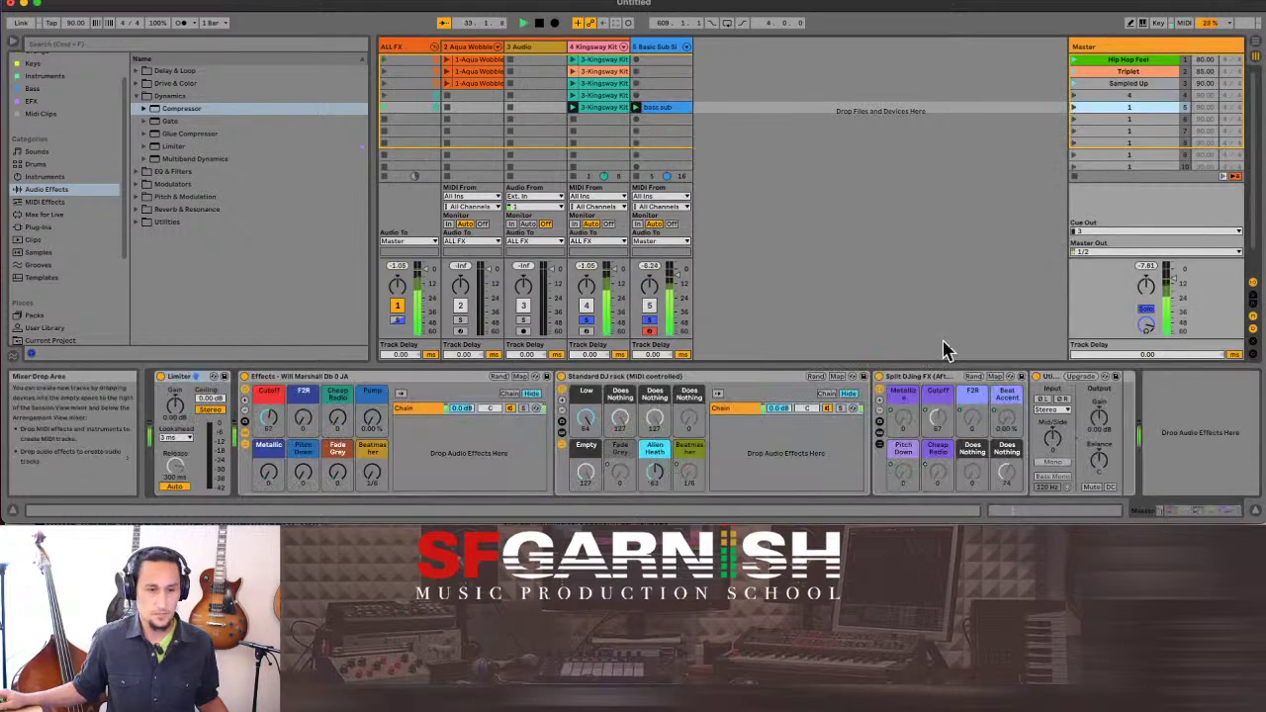
click(664, 46)
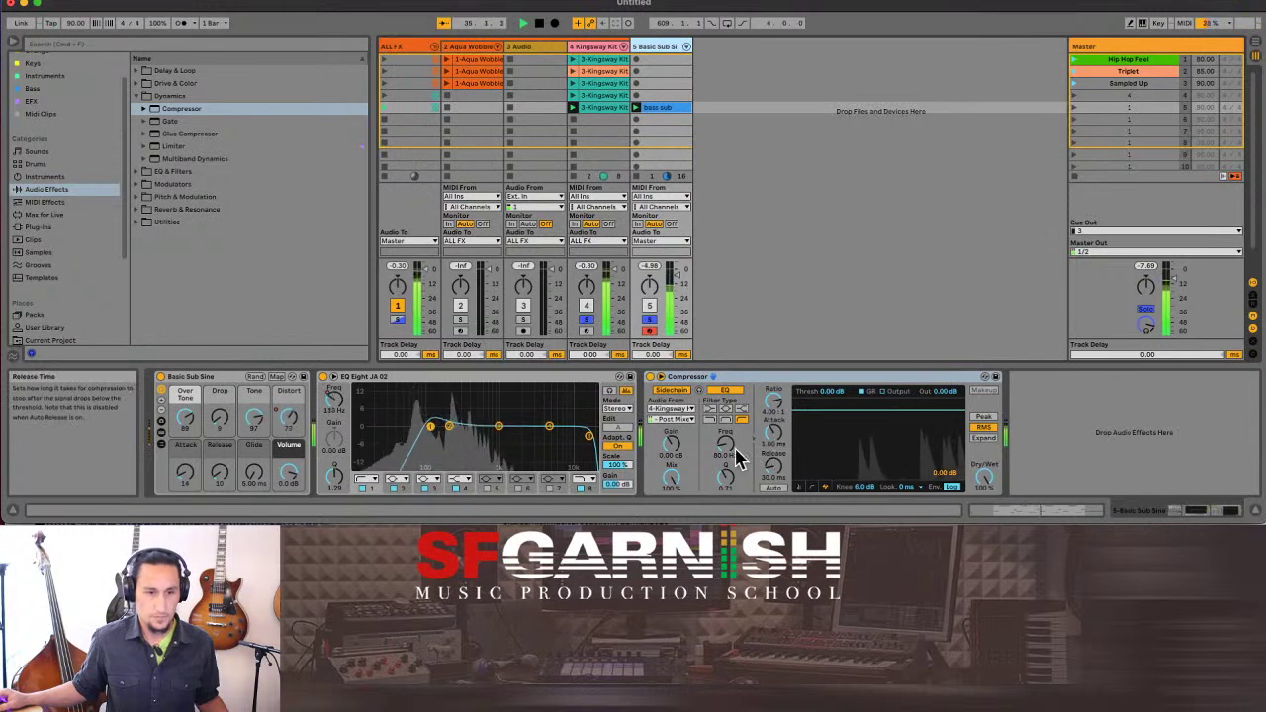
drag(724, 444, 725, 459)
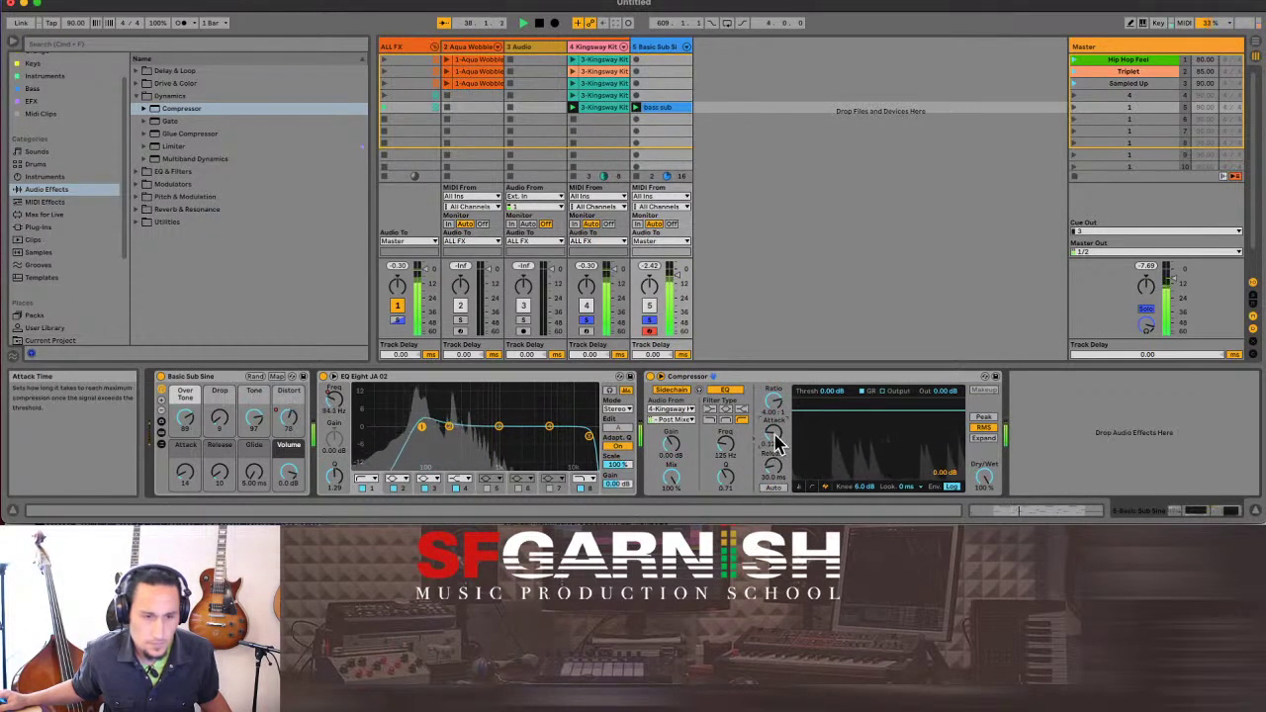
drag(672, 476, 672, 479)
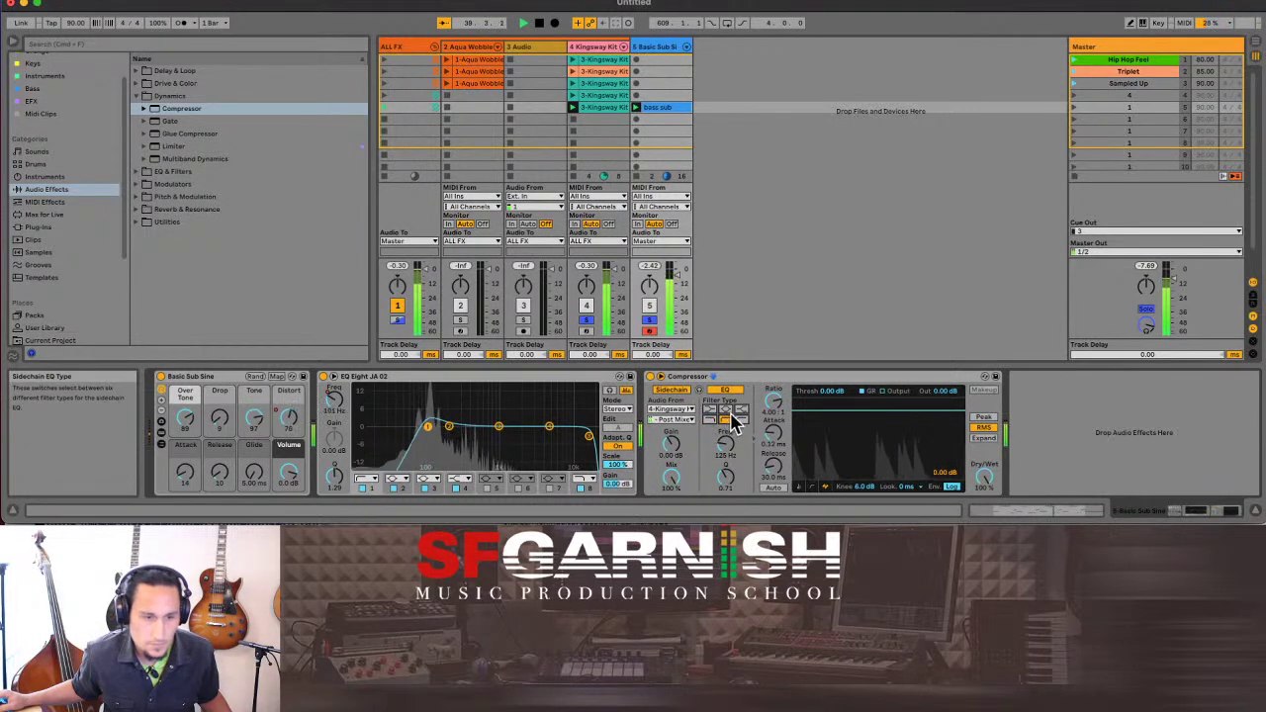
Switch the Compressor to Expand mode and adjust its threshold and ratio in the transfer curve view, with a ratio of 1:1.06.
drag(773, 402, 773, 418)
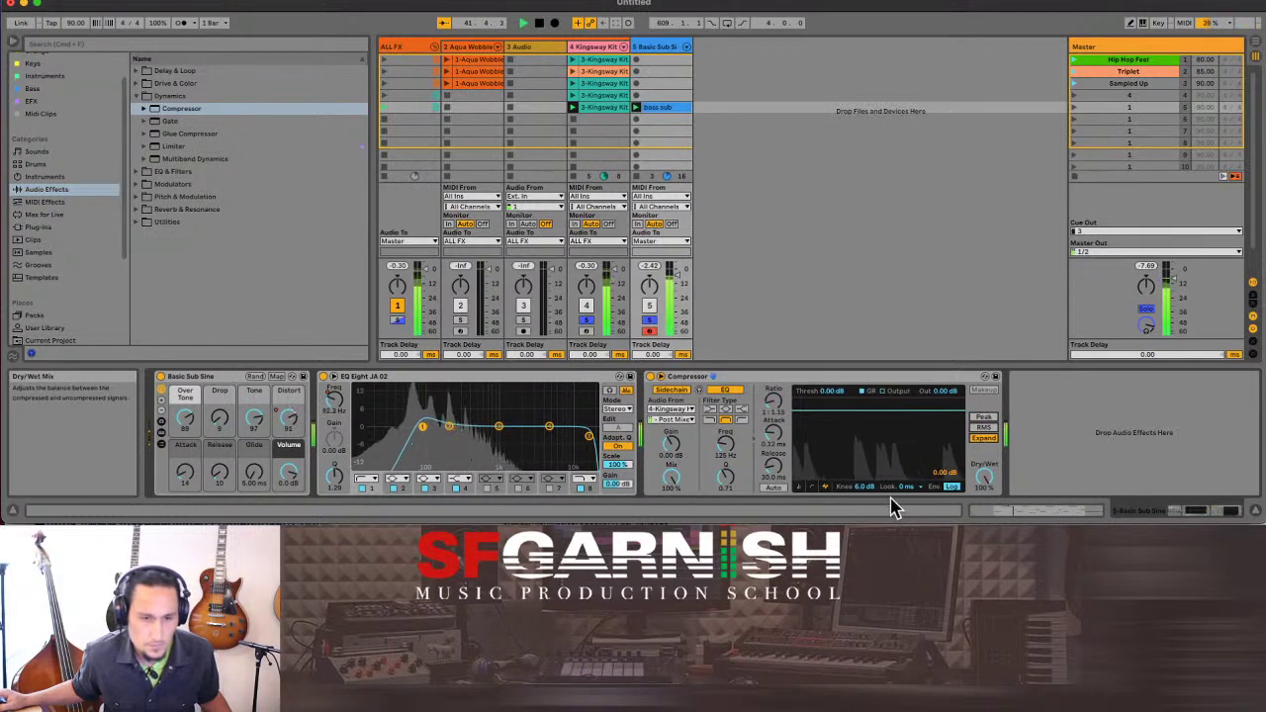
click(811, 487)
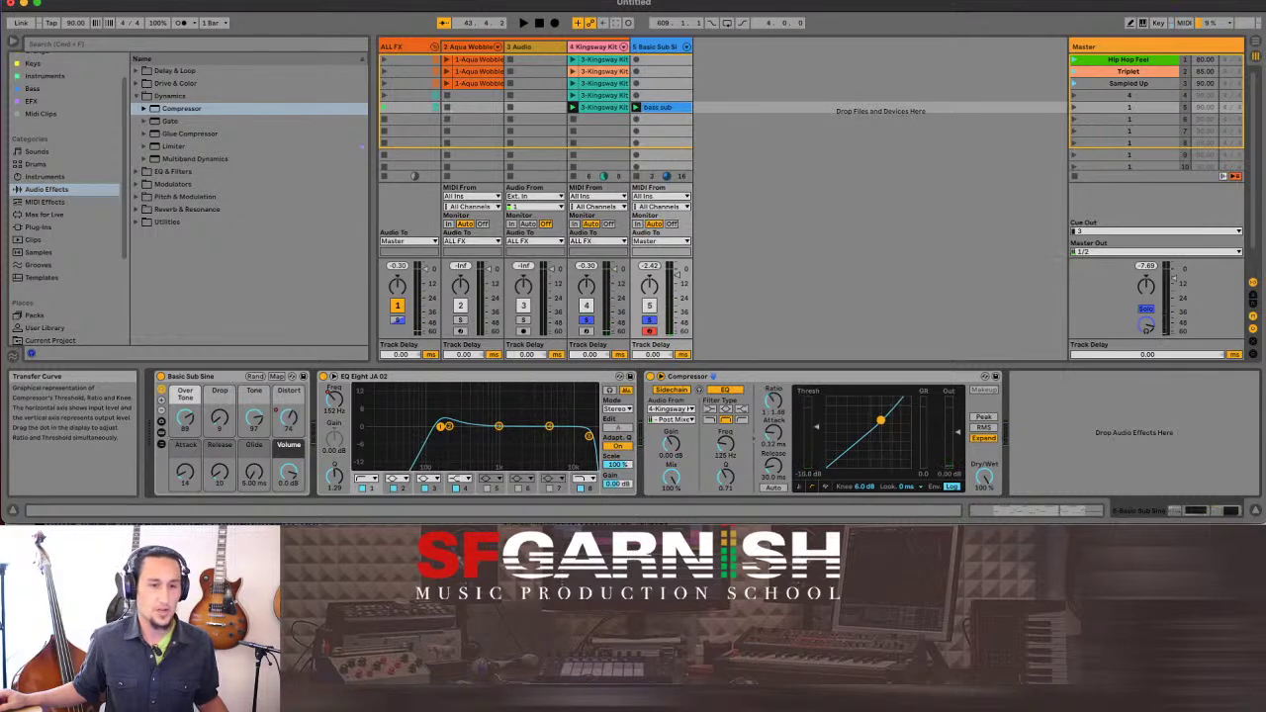
mouse_move(880, 421)
mouse_down()
mouse_move(900, 403)
mouse_move(877, 423)
mouse_up()
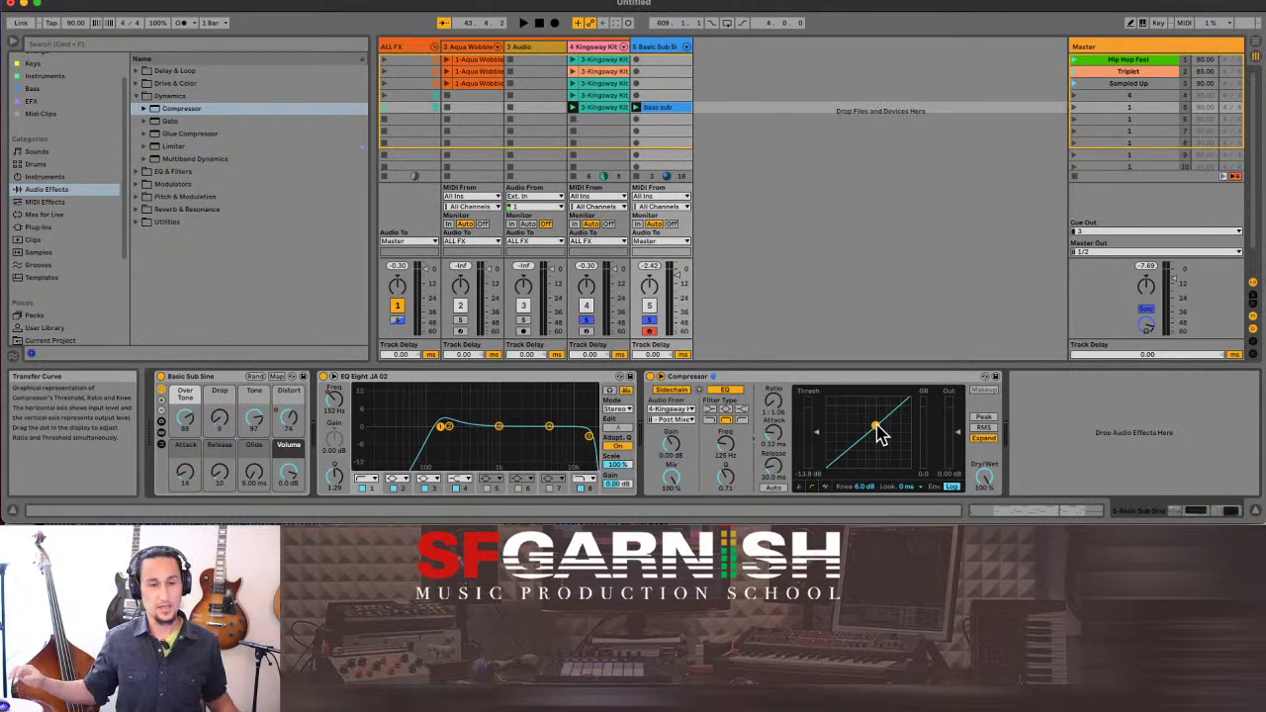
Lower the Compressor's threshold to -25.5 dB during playback and switch it to Peak mode with a ratio of about 2.80:1.
key(space)
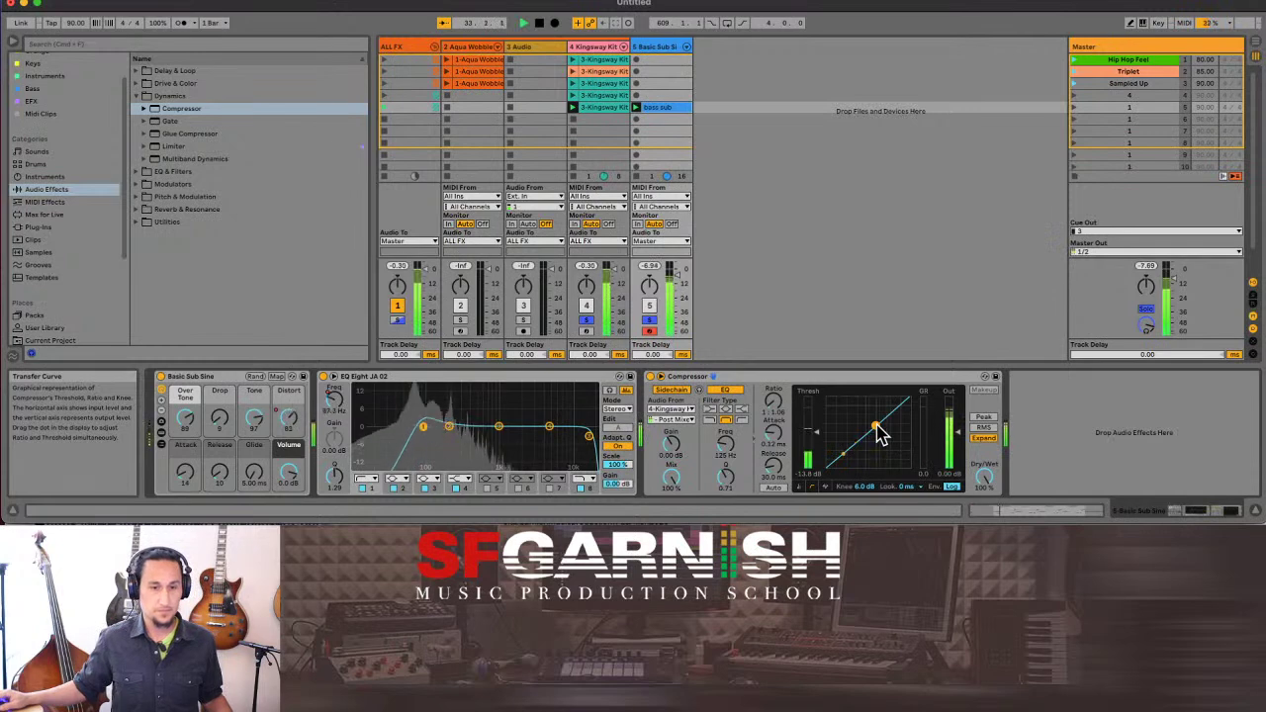
drag(879, 431, 828, 465)
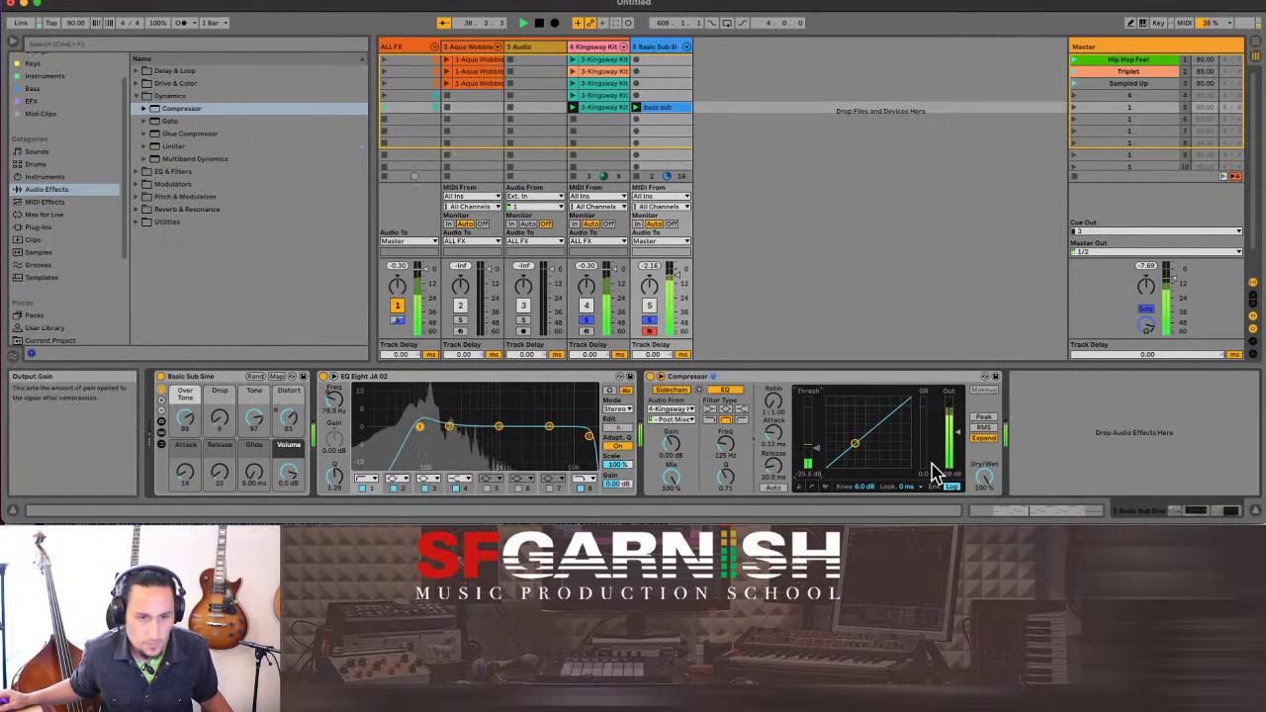
click(984, 429)
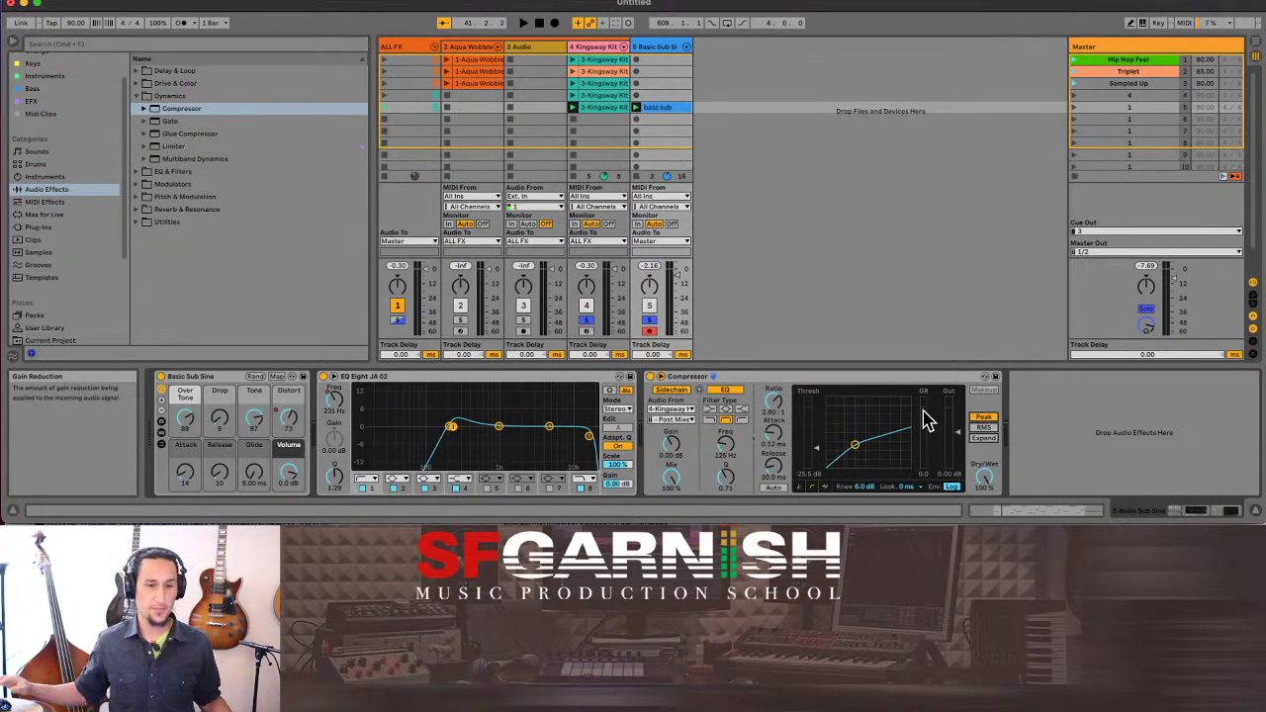
key(space)
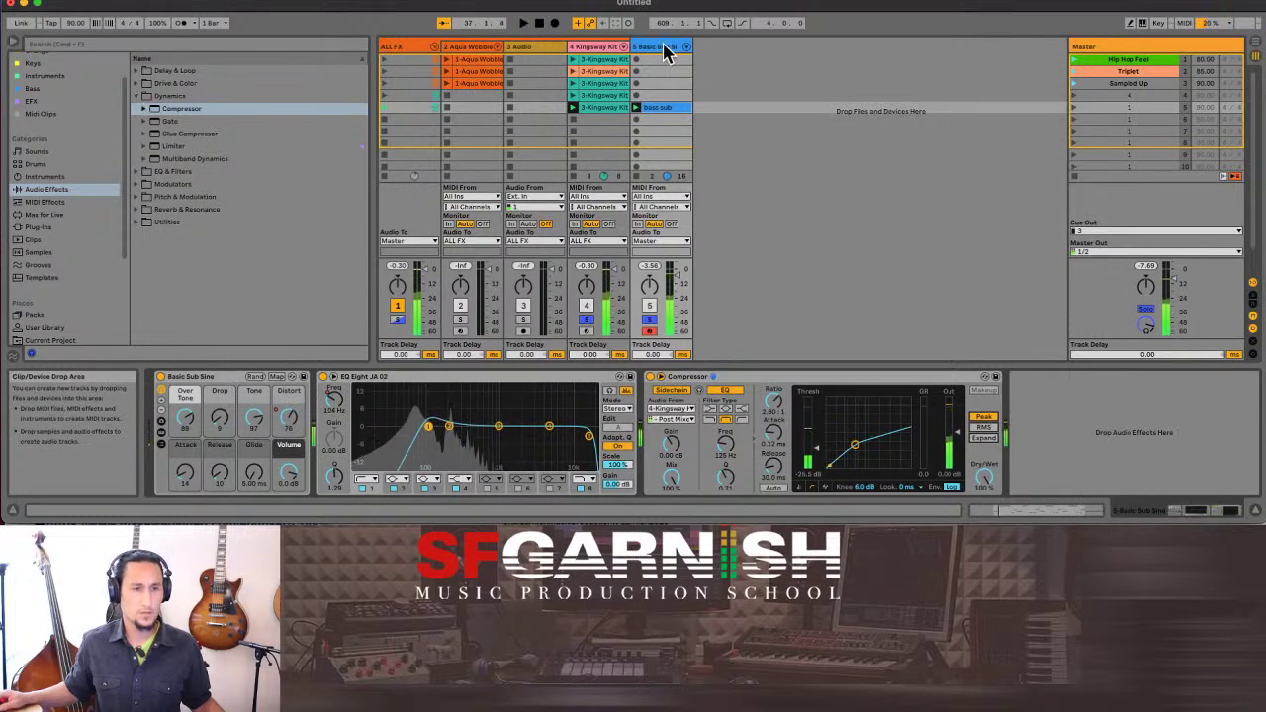
Move the Basic Sub Sine track next to the Aqua Wobble track and group the two tracks.
drag(668, 50, 503, 52)
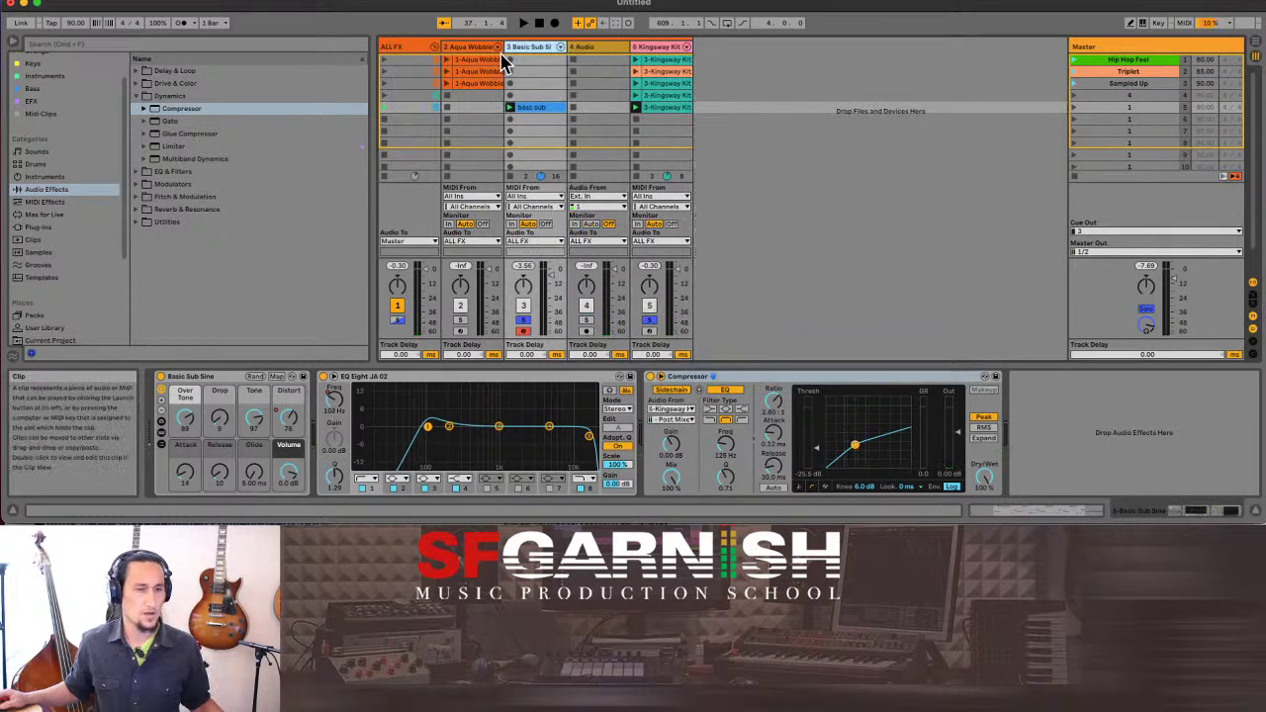
click(484, 51)
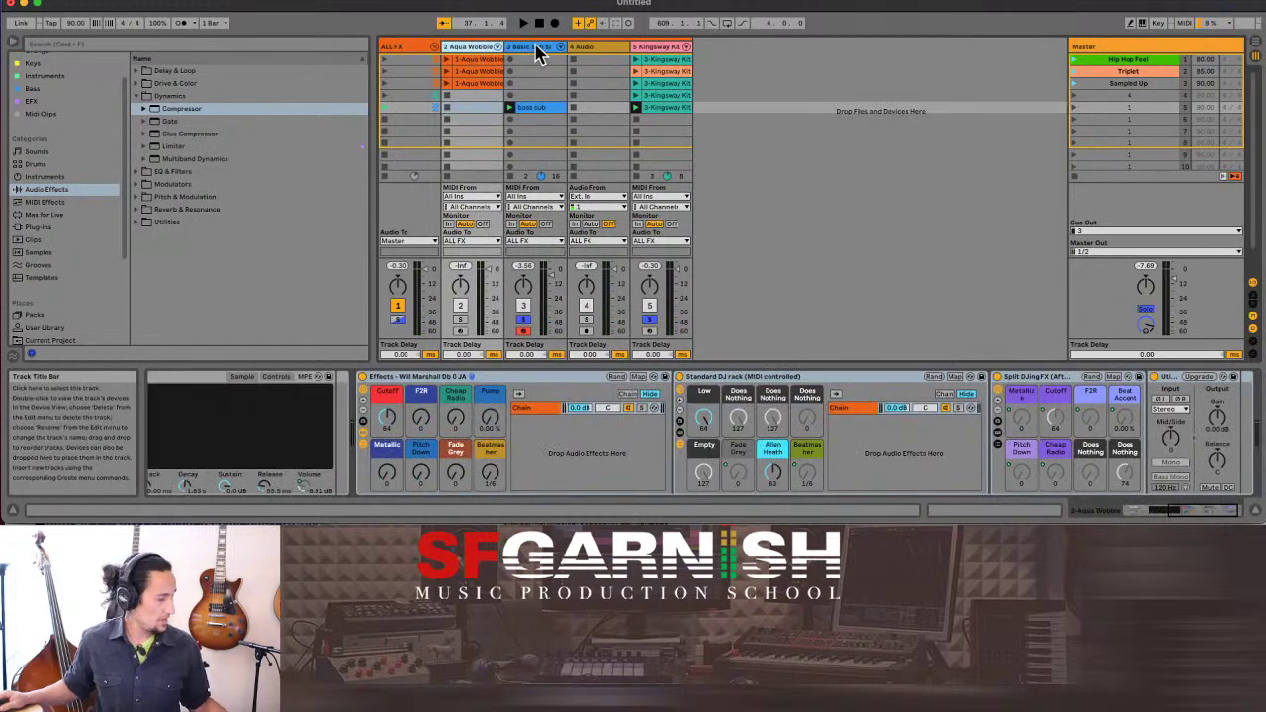
click(537, 49)
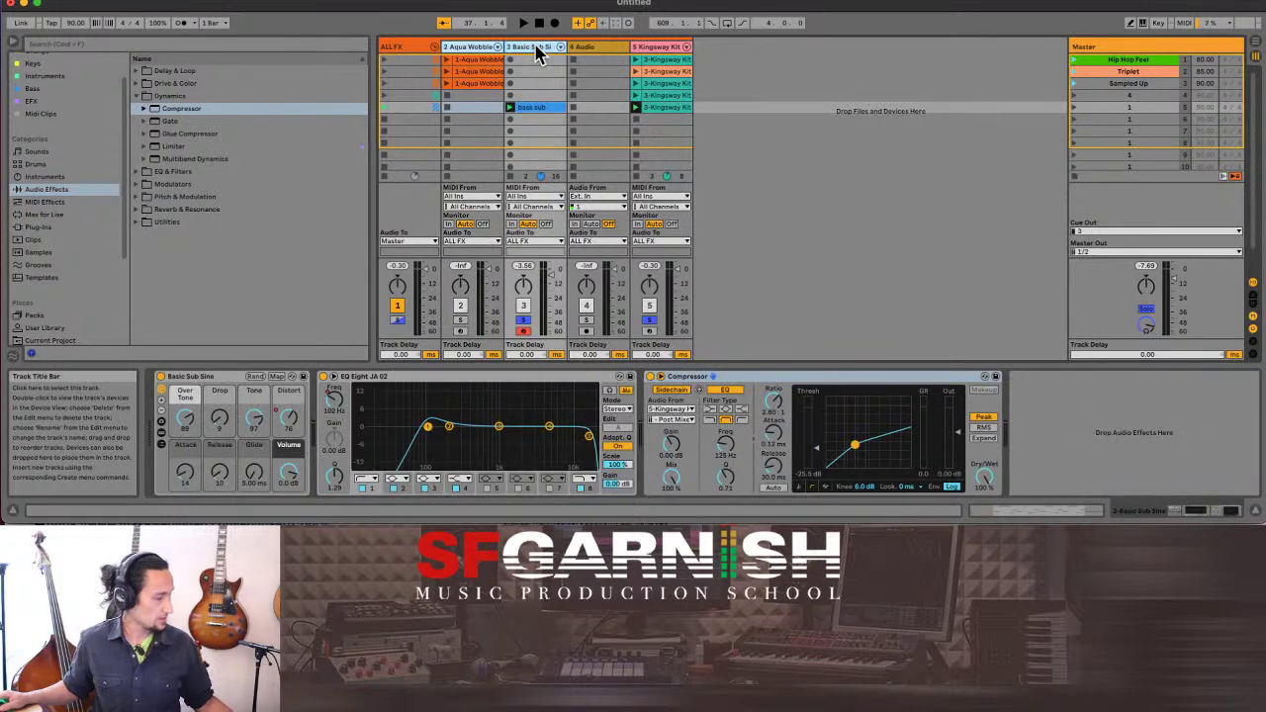
key(super+g)
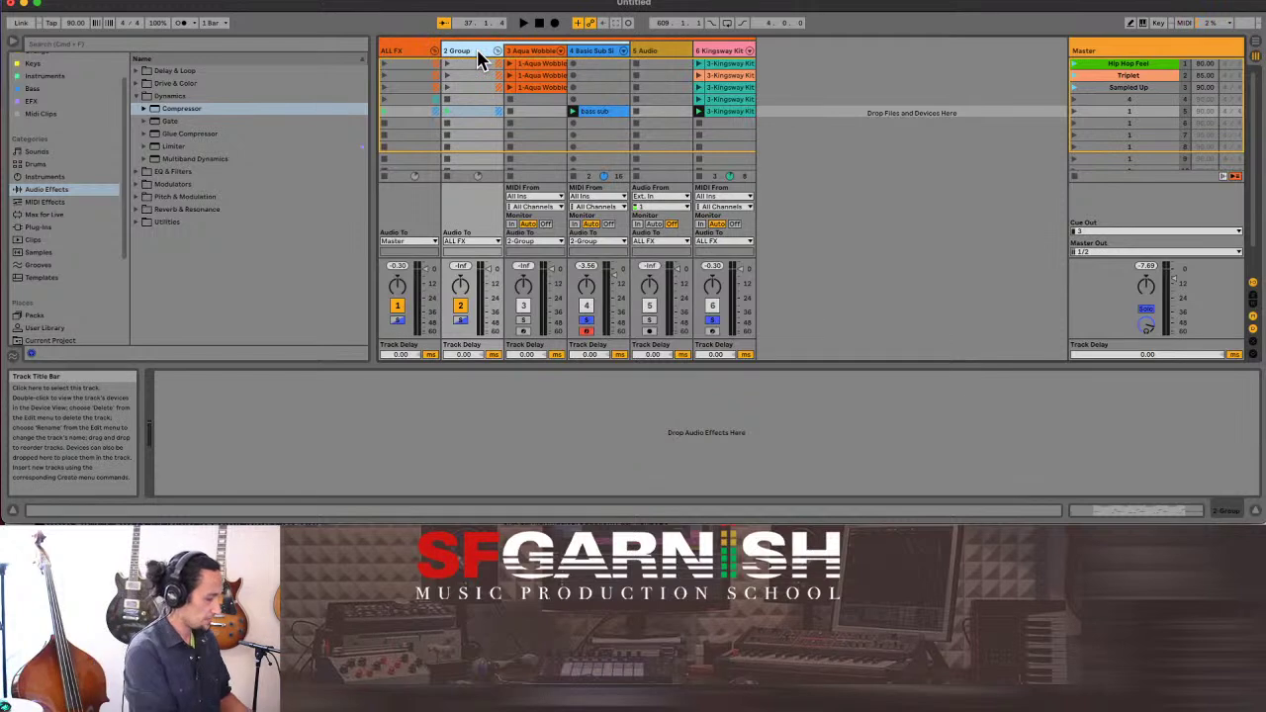
Rename the new group track containing the Aqua Wobble and Basic Sub Sine tracks as BASS ALL.
key(super+r)
text(BASS)
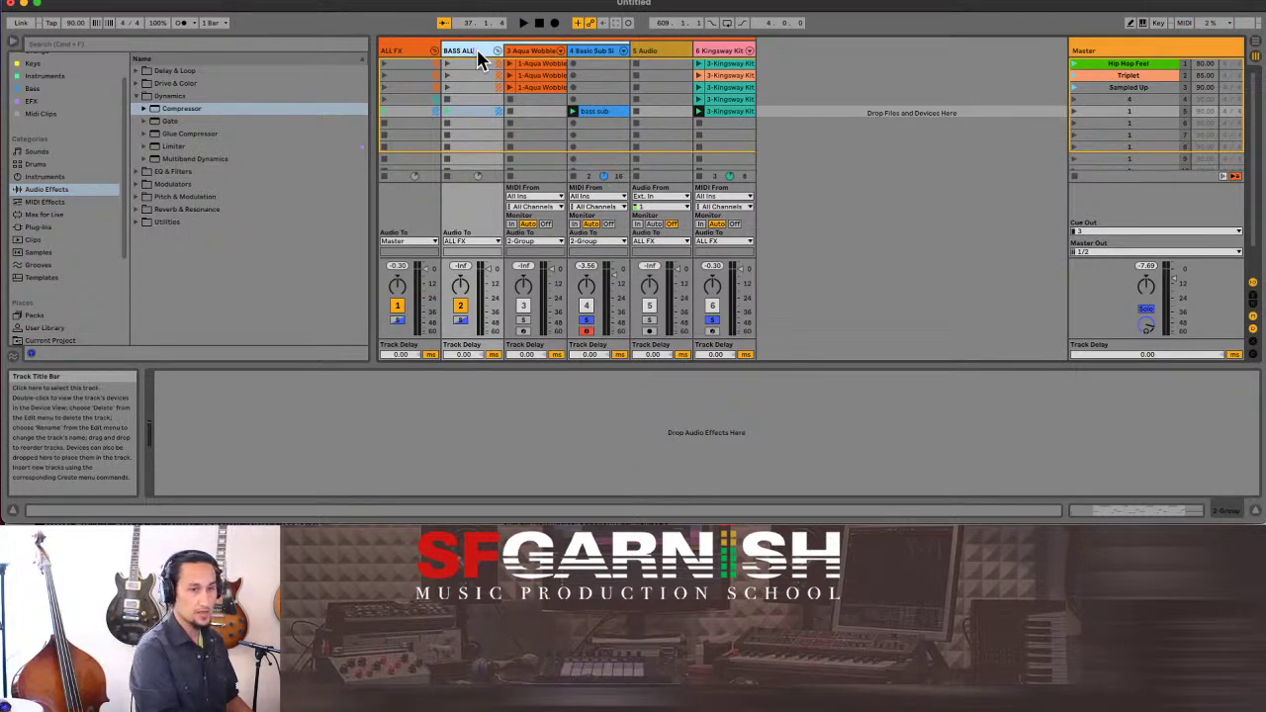
key(Return)
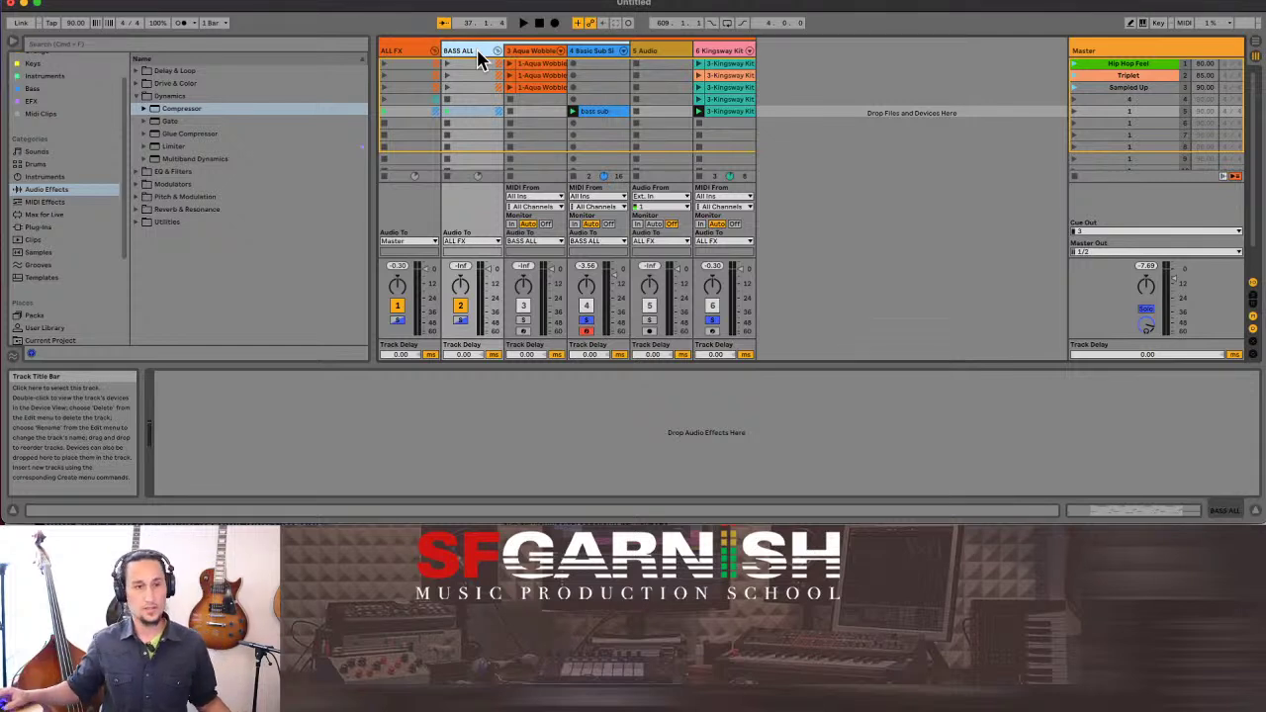
Move the sidechained Compressor from the Basic Sub Sine track onto the BASS ALL group track.
click(598, 51)
click(840, 376)
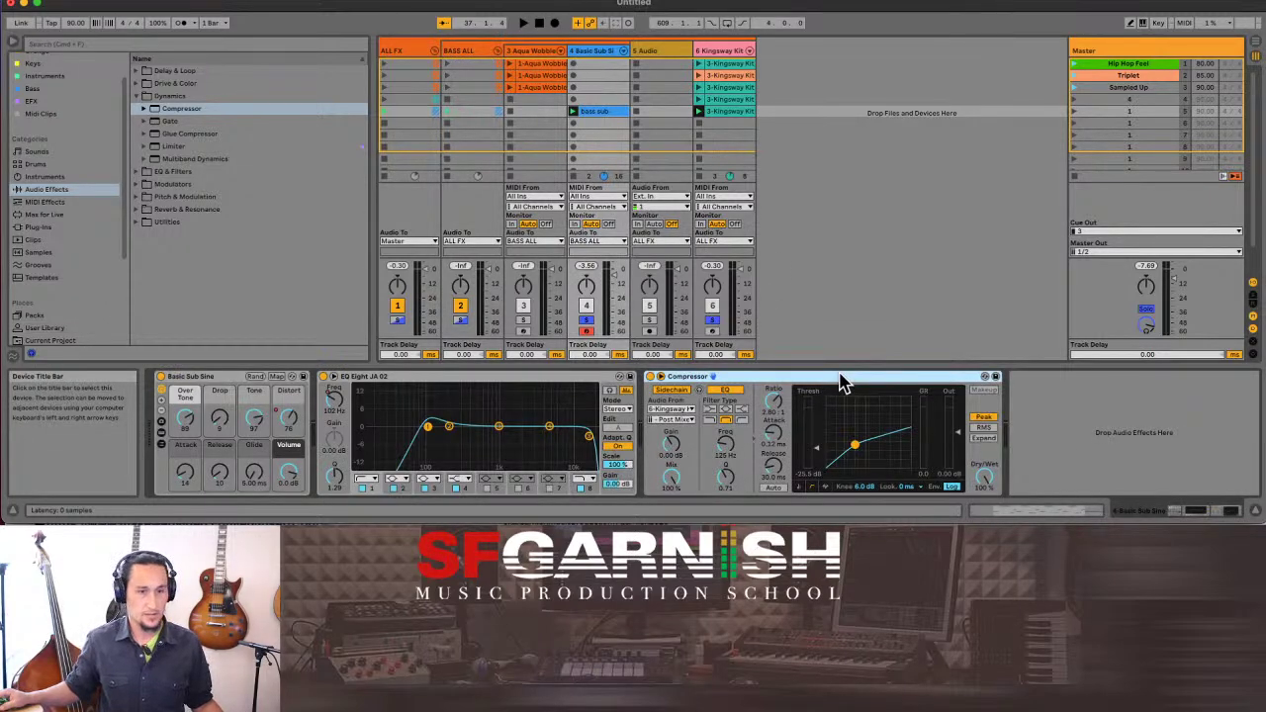
click(475, 84)
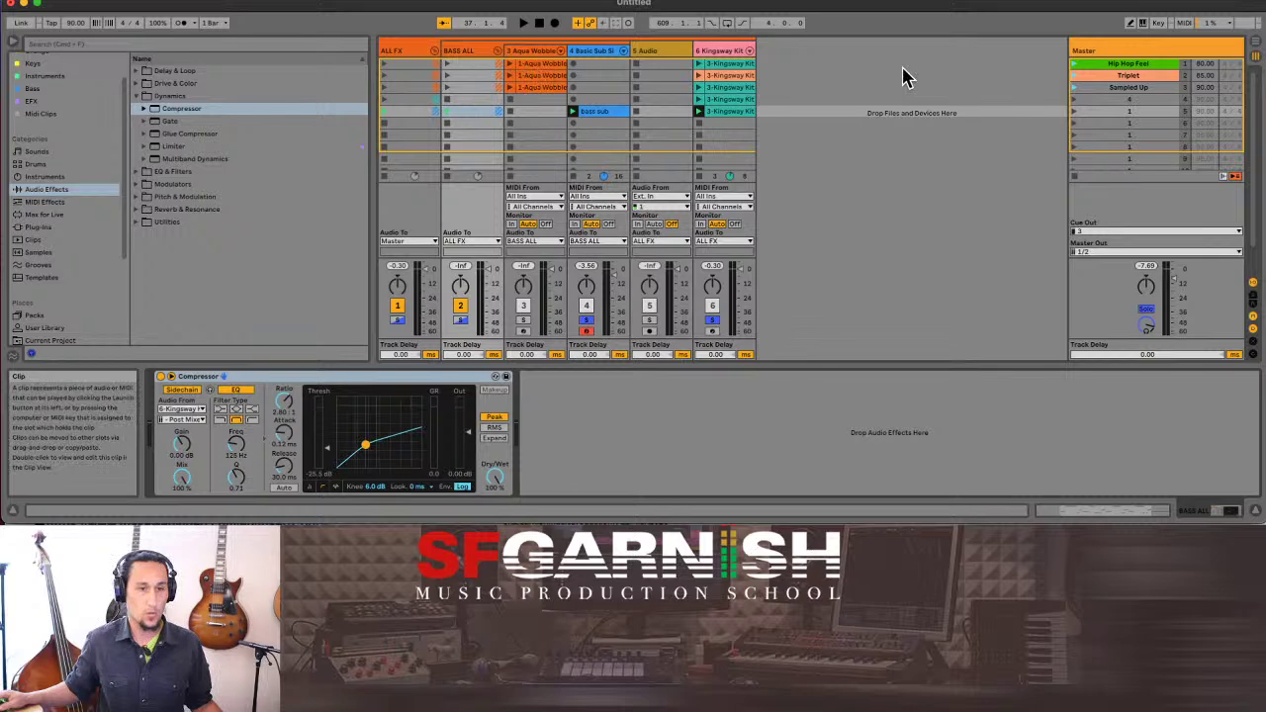
Turn off the track solos and audition the Hip Hop Feel, Triplet, Sampled Up and fifth scenes in turn, ending by stopping playback.
click(1074, 76)
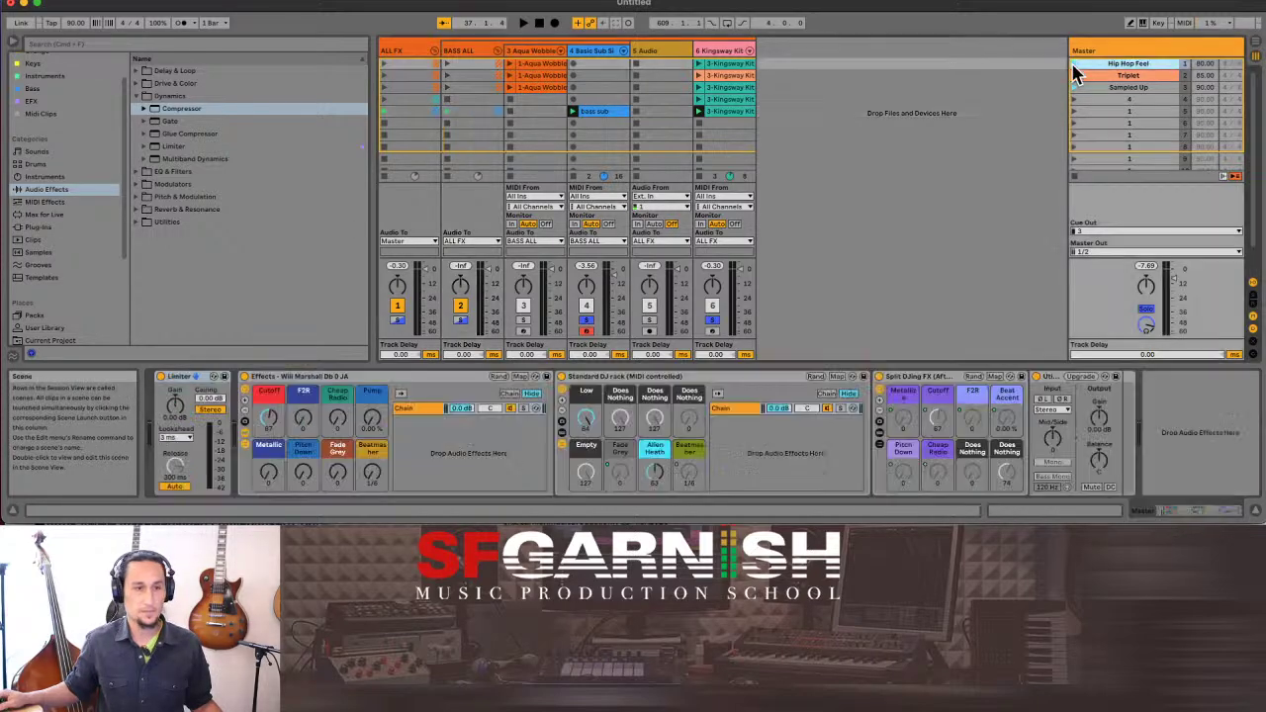
click(586, 320)
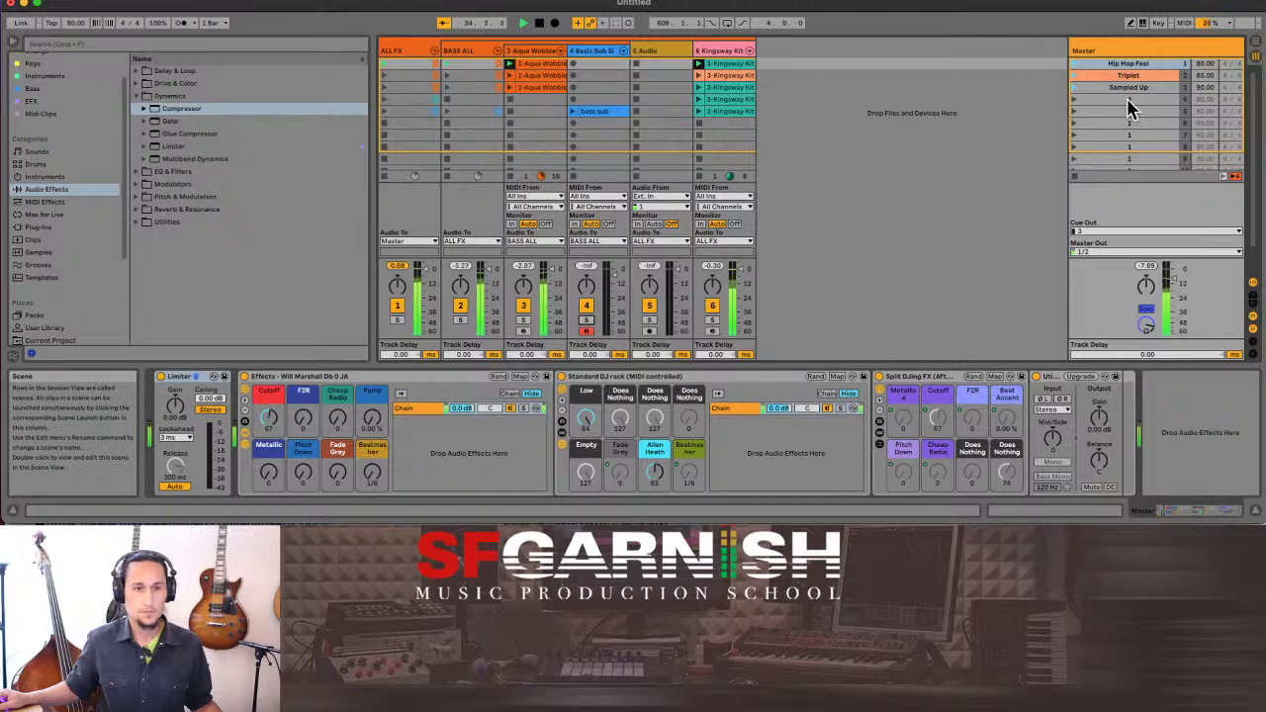
click(1073, 75)
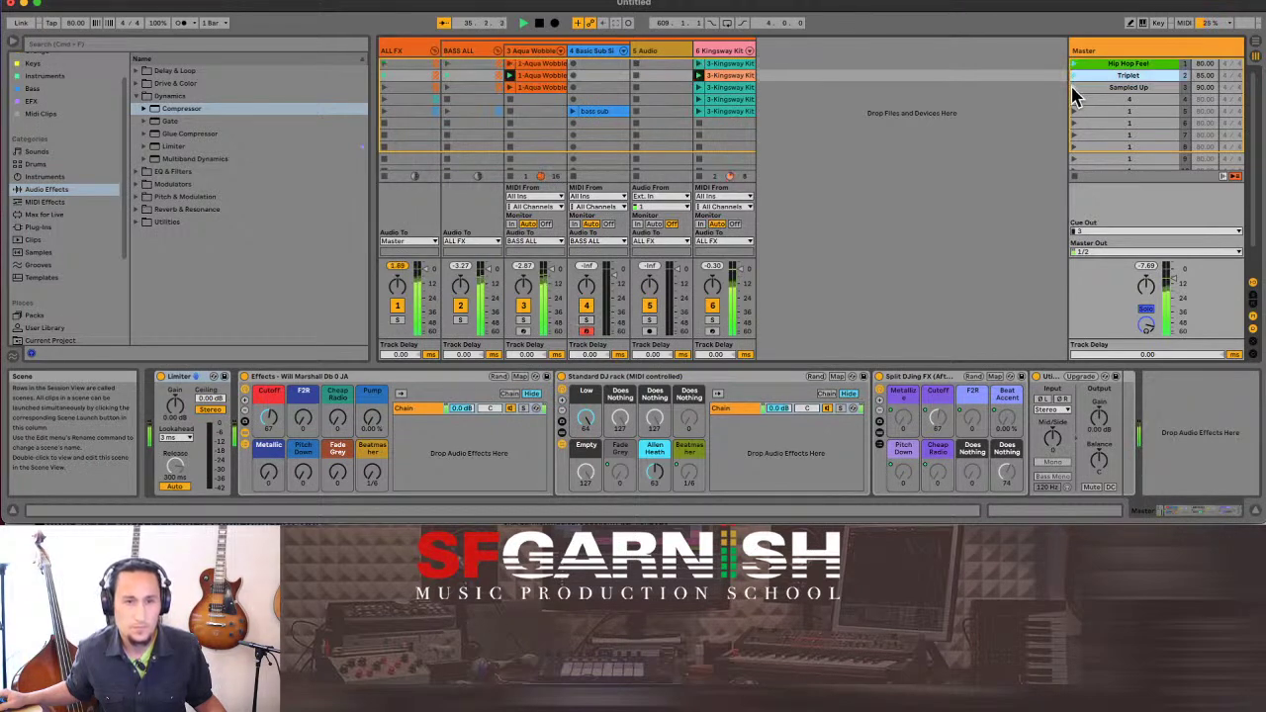
click(1074, 87)
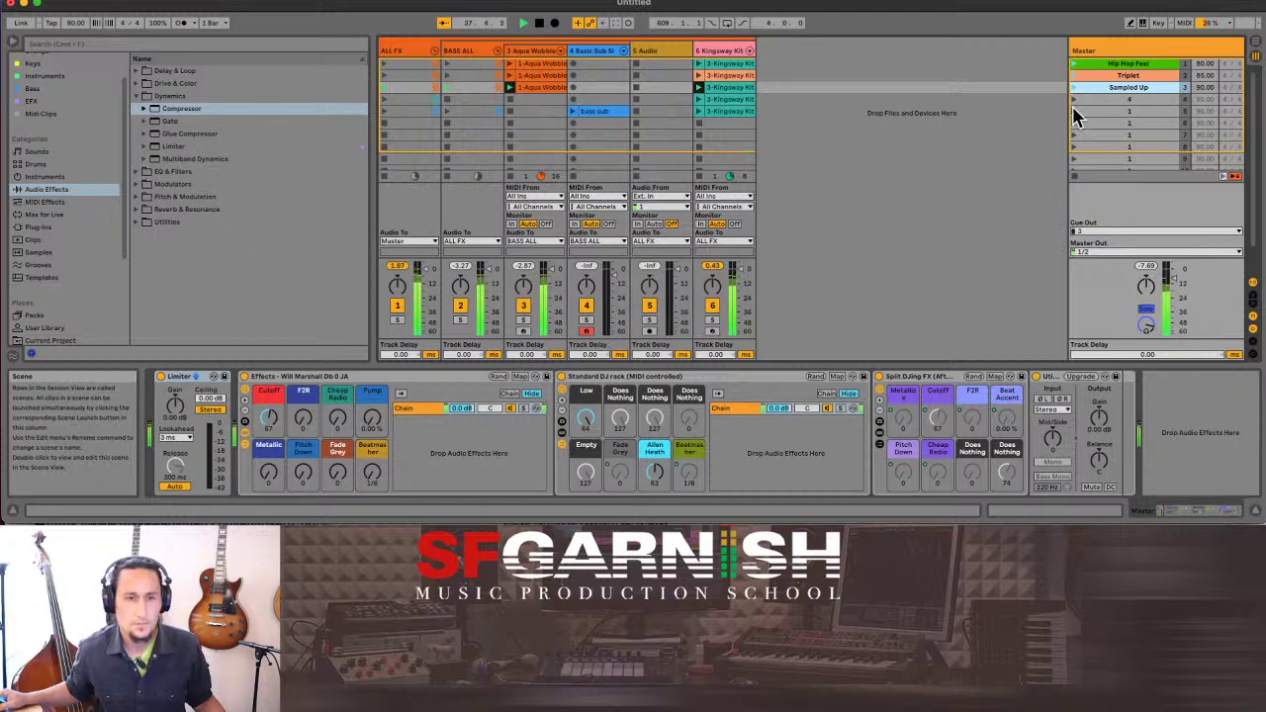
click(1074, 111)
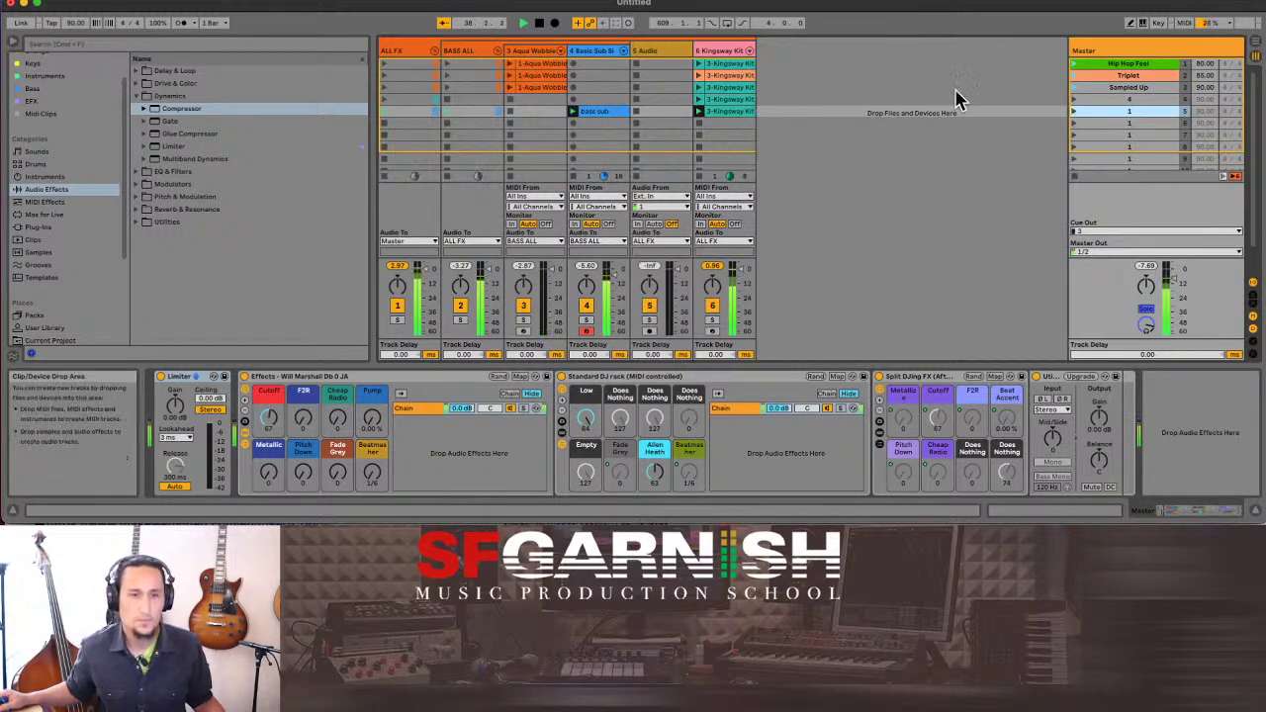
click(1136, 65)
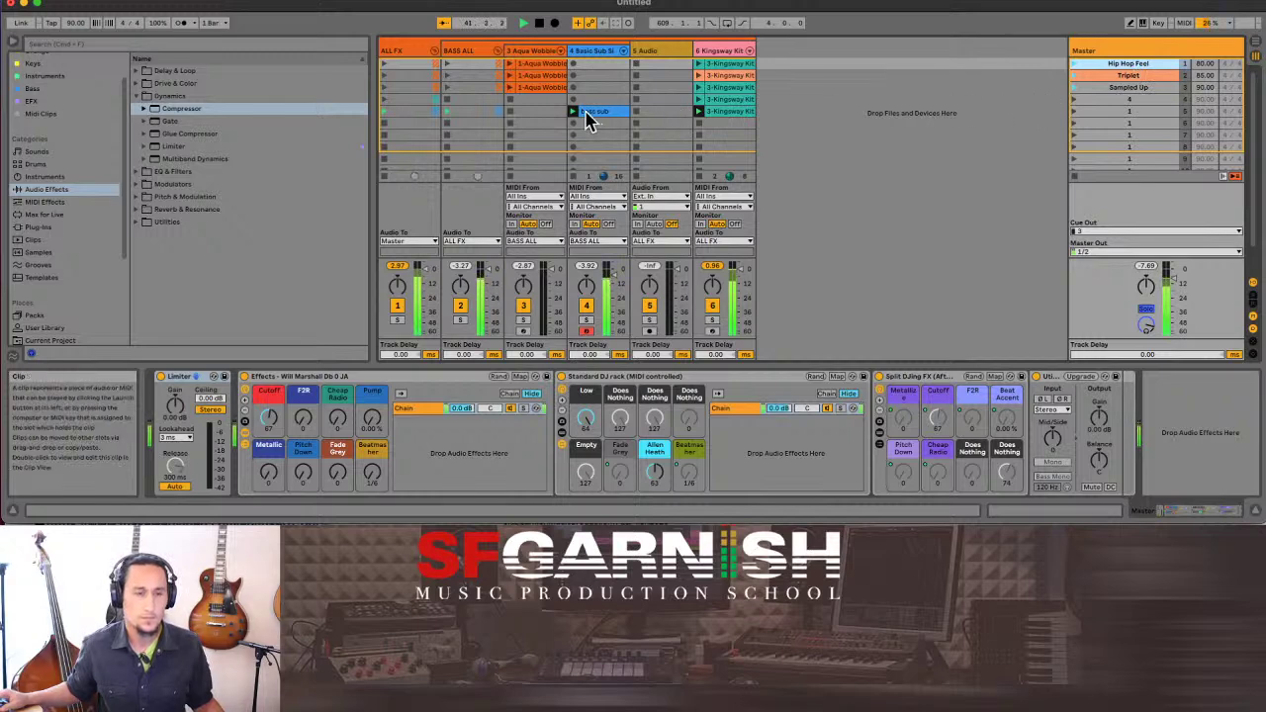
click(741, 112)
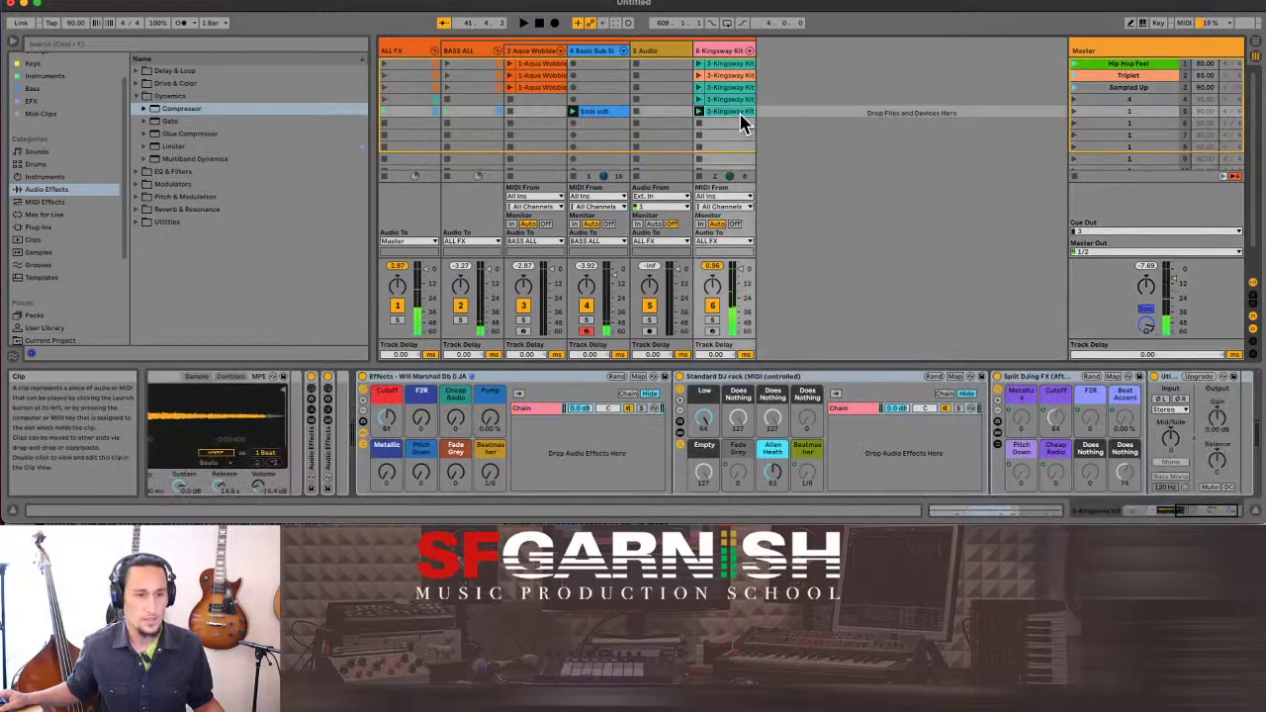
Duplicate the fifth scene, which holds the bass sub and Kingsway Kit clips.
click(1134, 112)
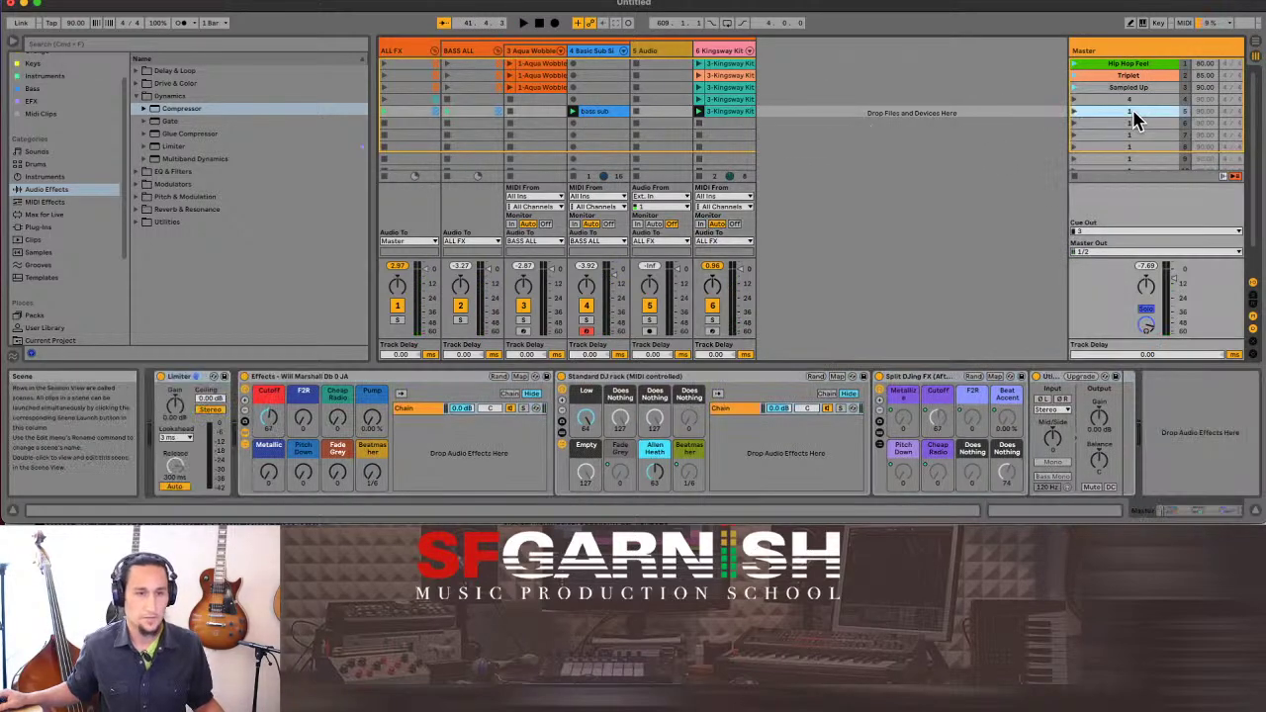
key(super+d)
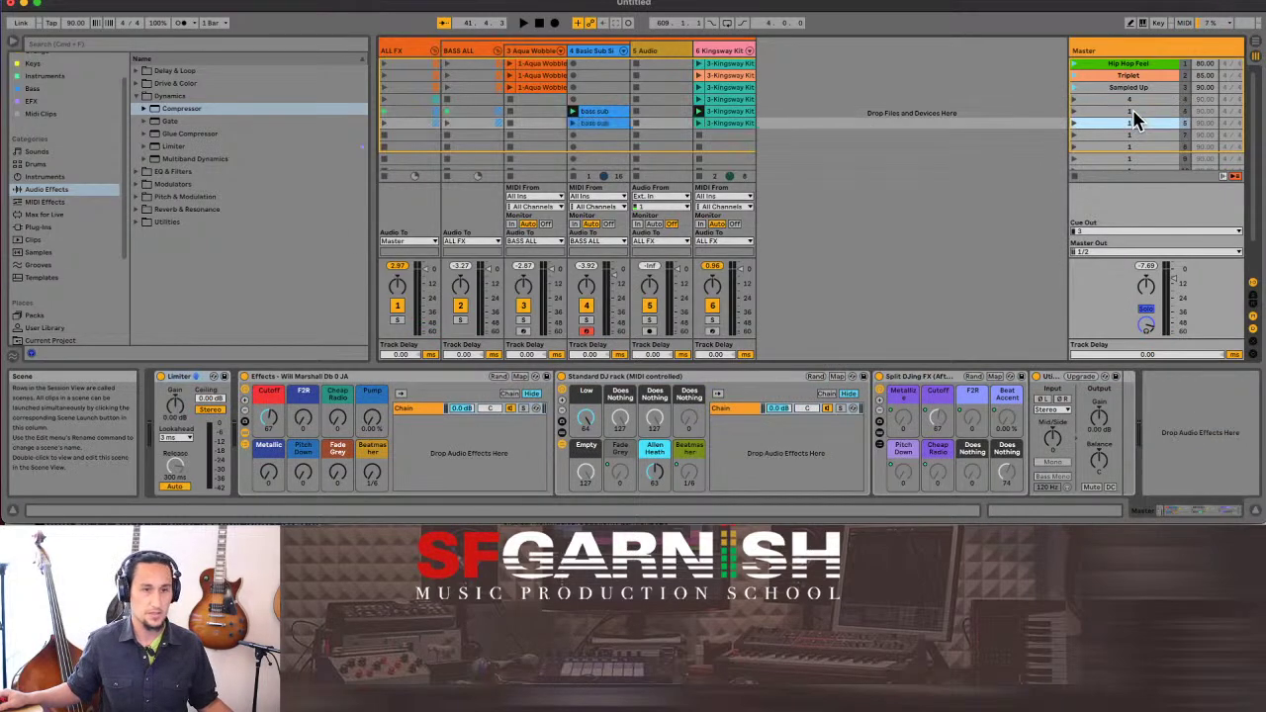
click(1132, 112)
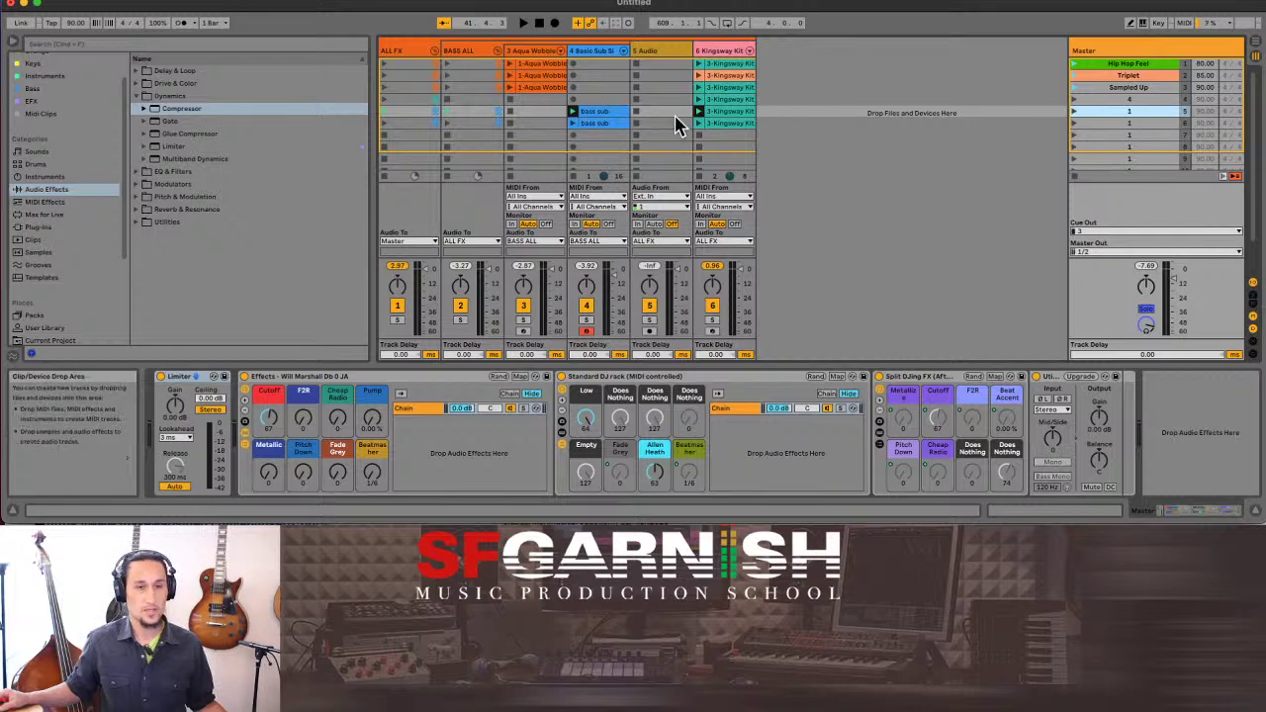
Copy the Aqua Wobble clip from the Hip Hop Feel scene into the sixth scene and launch that scene.
click(547, 92)
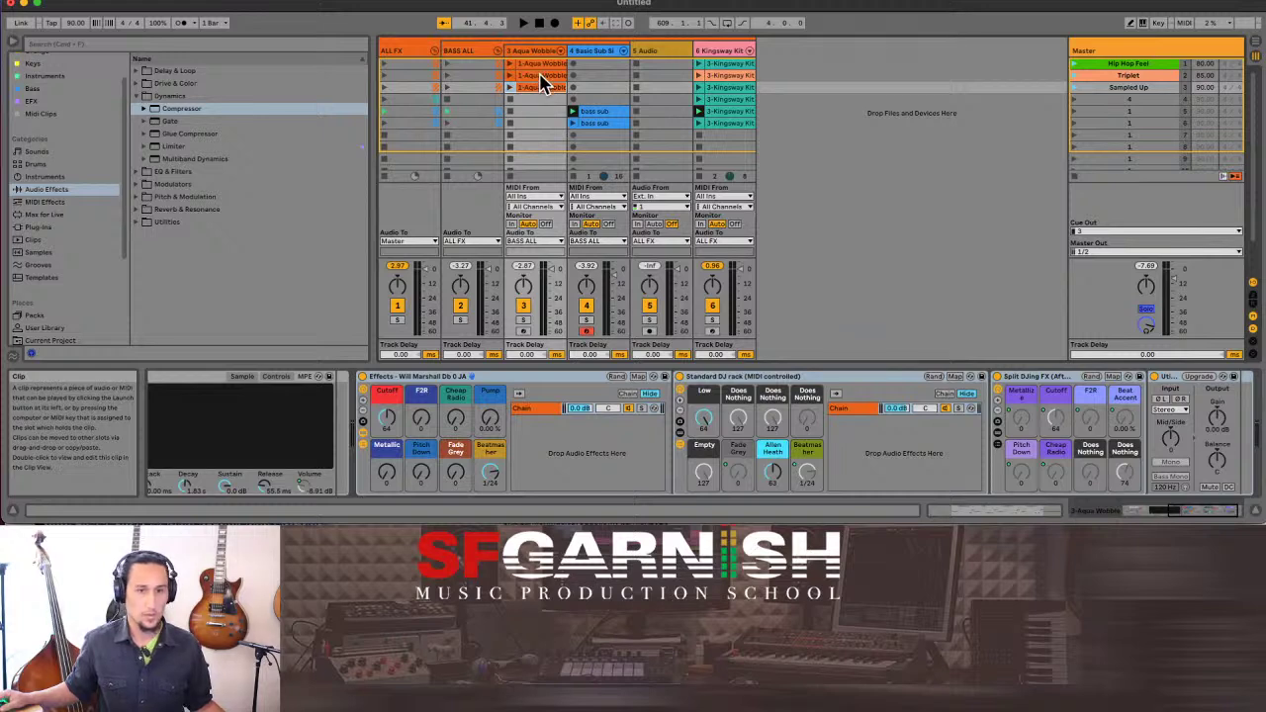
click(541, 77)
click(543, 64)
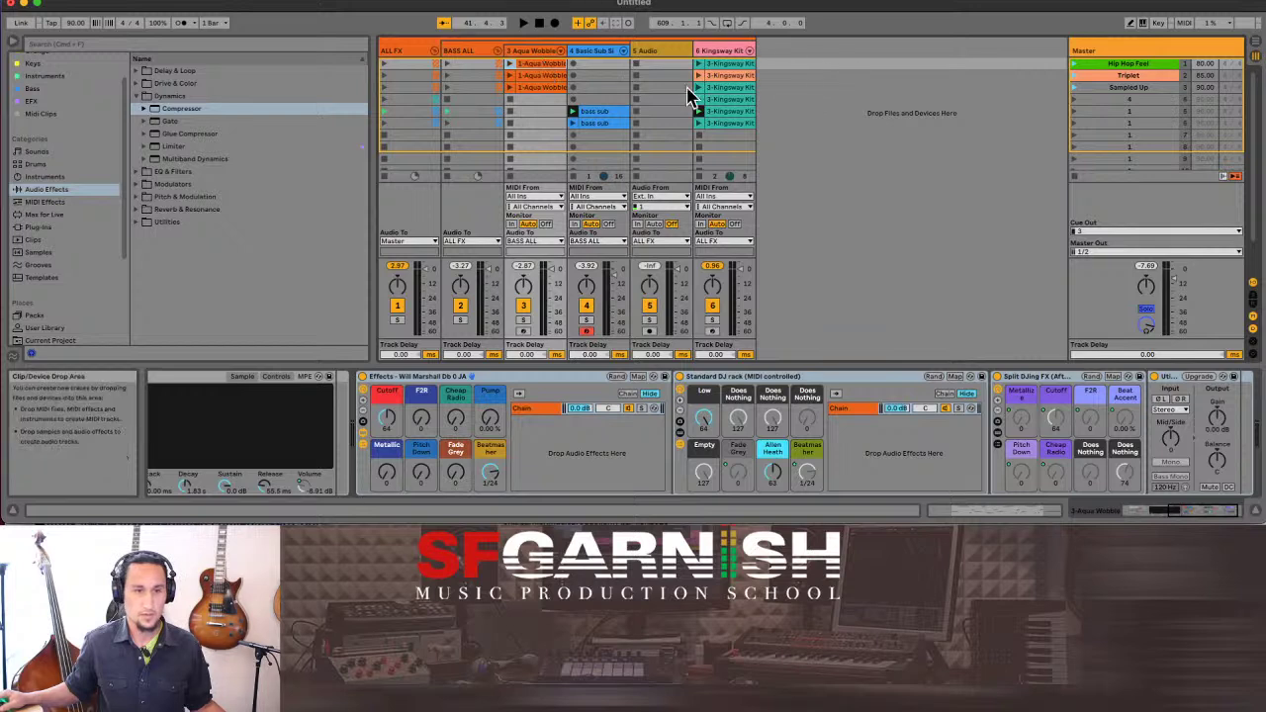
click(533, 125)
key(super+v)
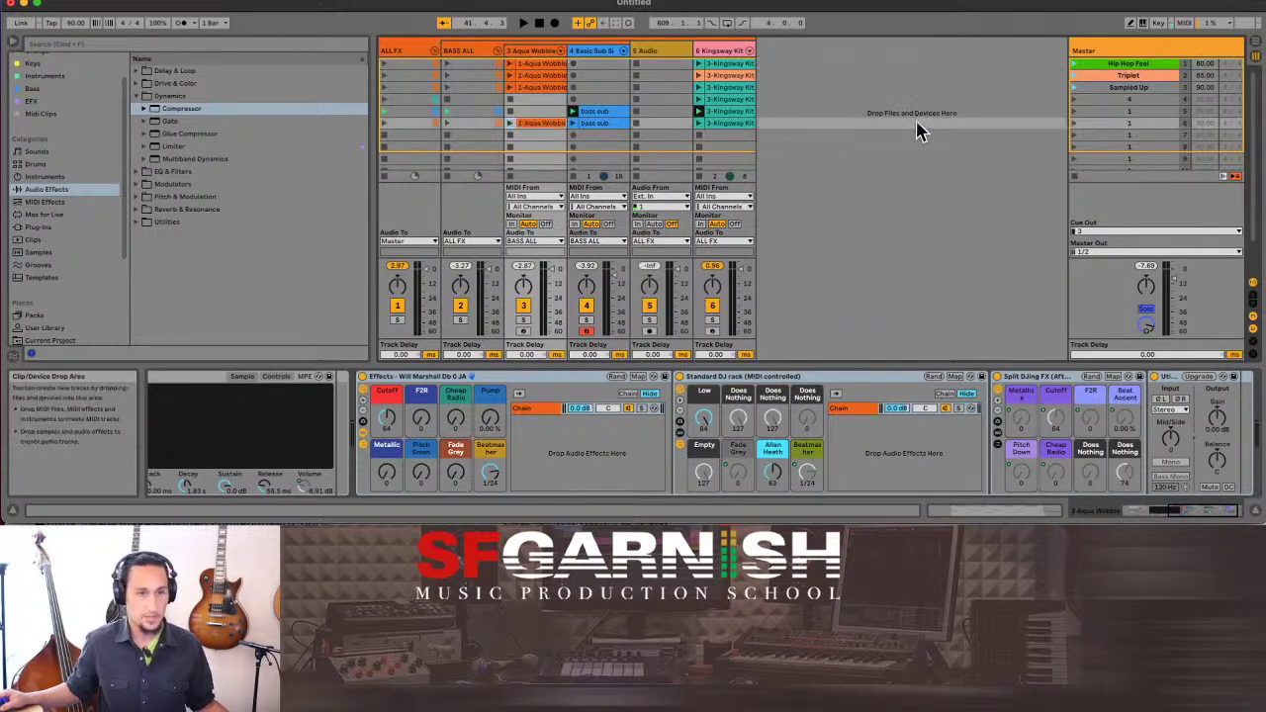
click(1075, 123)
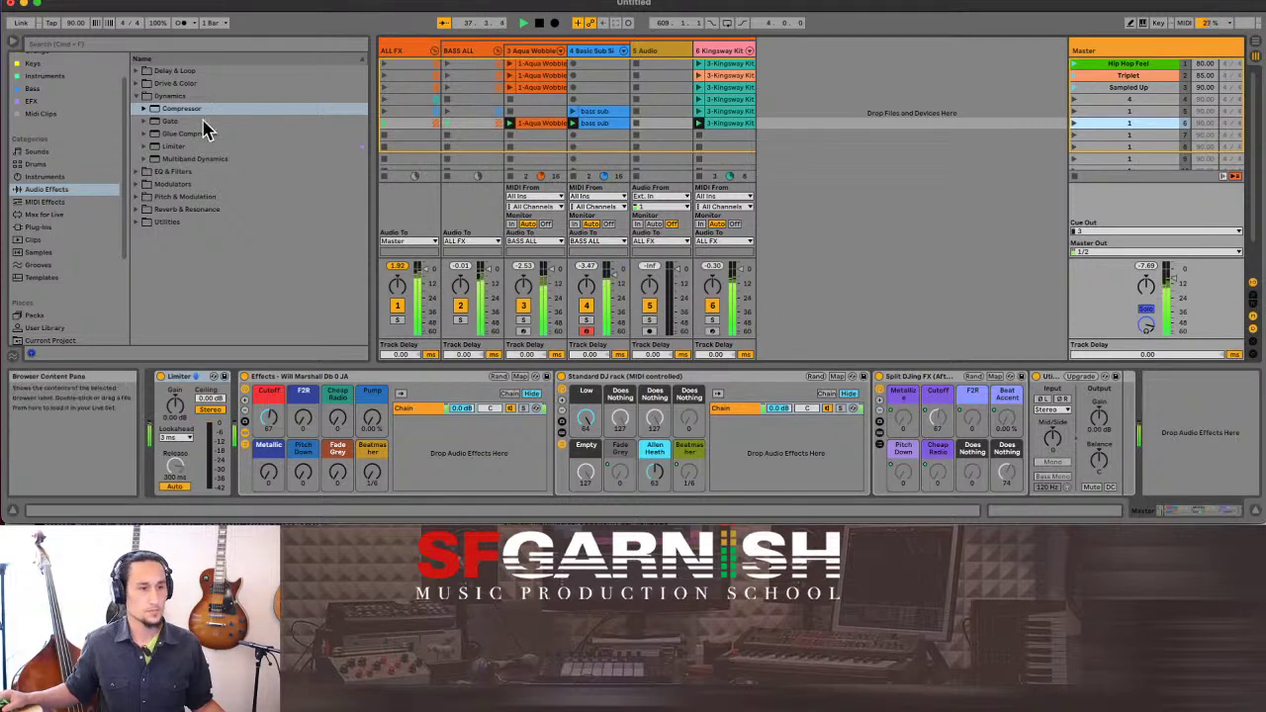
Add a Drum Buss to the Kingsway Kit track and set its Boom to 59% at 54.8 Hz.
click(136, 96)
click(50, 103)
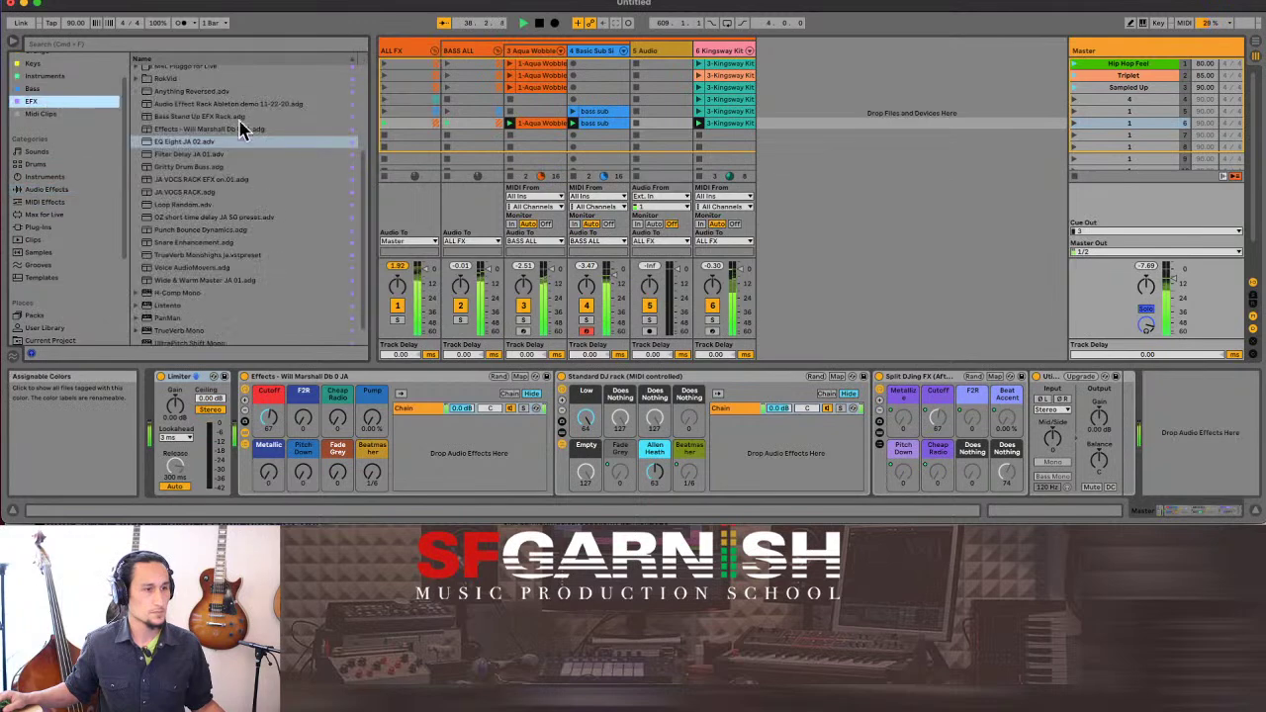
scroll(257, 138, up, 5)
click(178, 110)
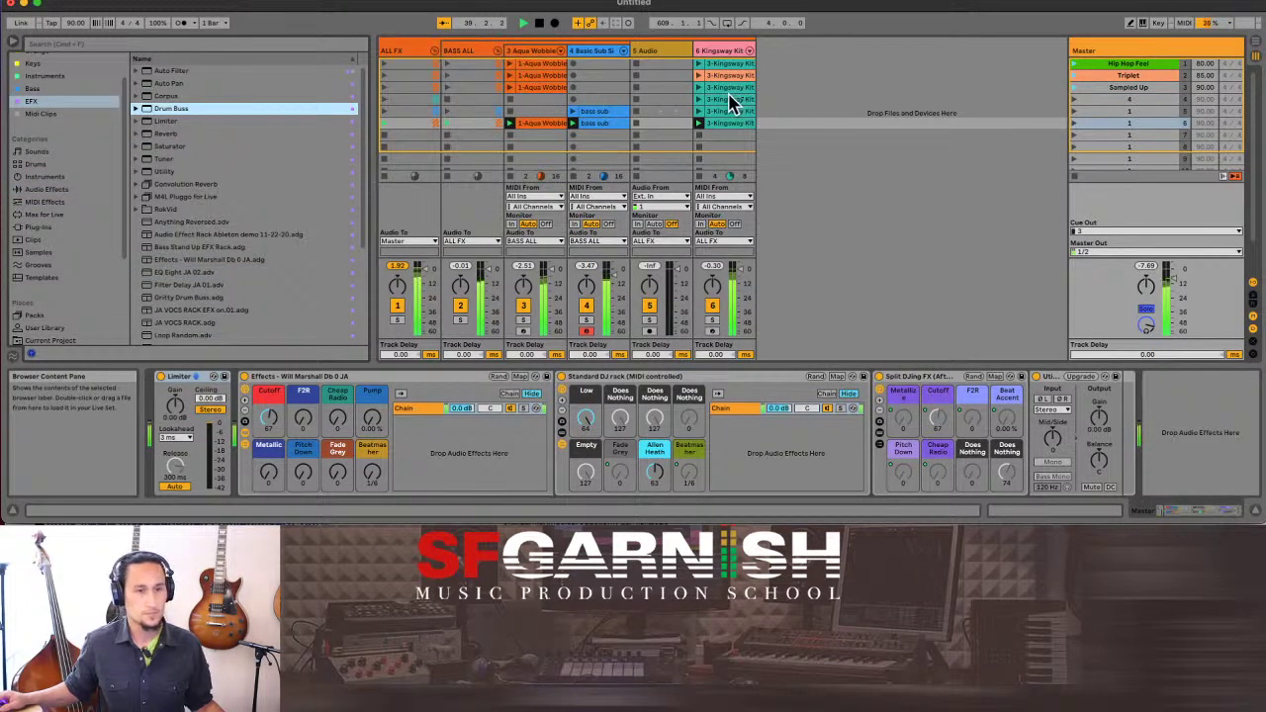
drag(732, 102, 732, 103)
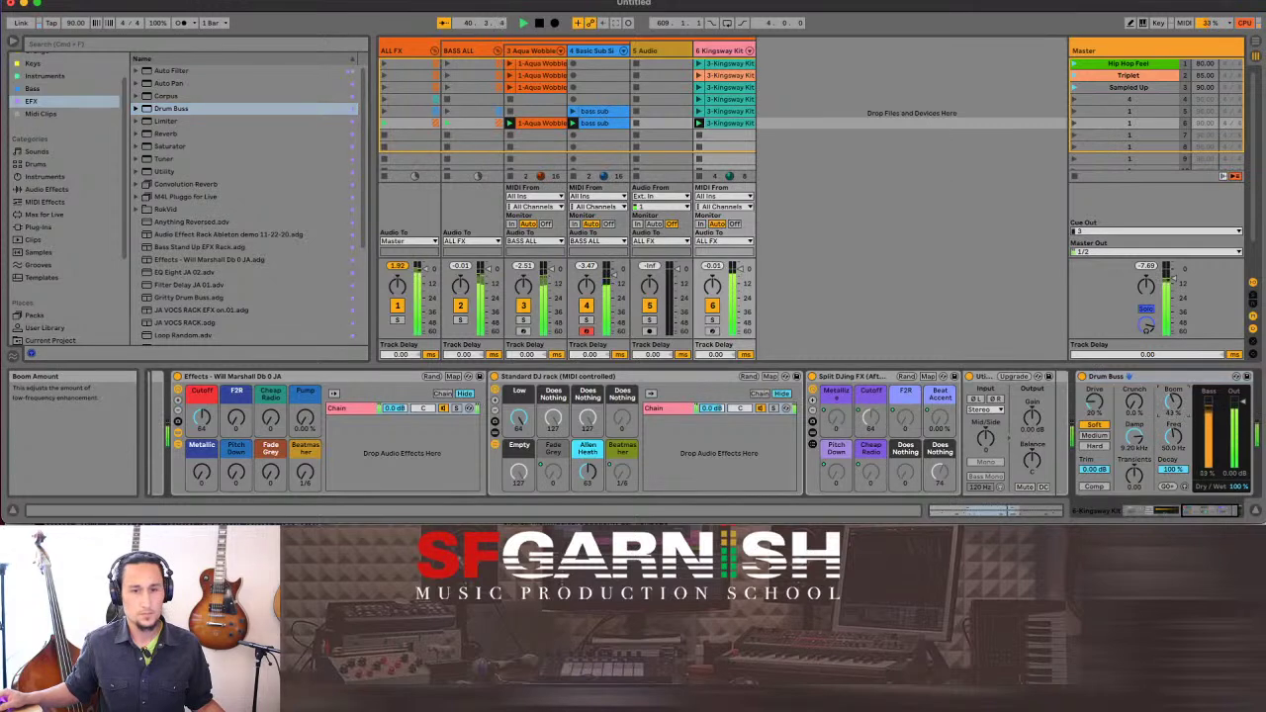
drag(1173, 400, 1195, 442)
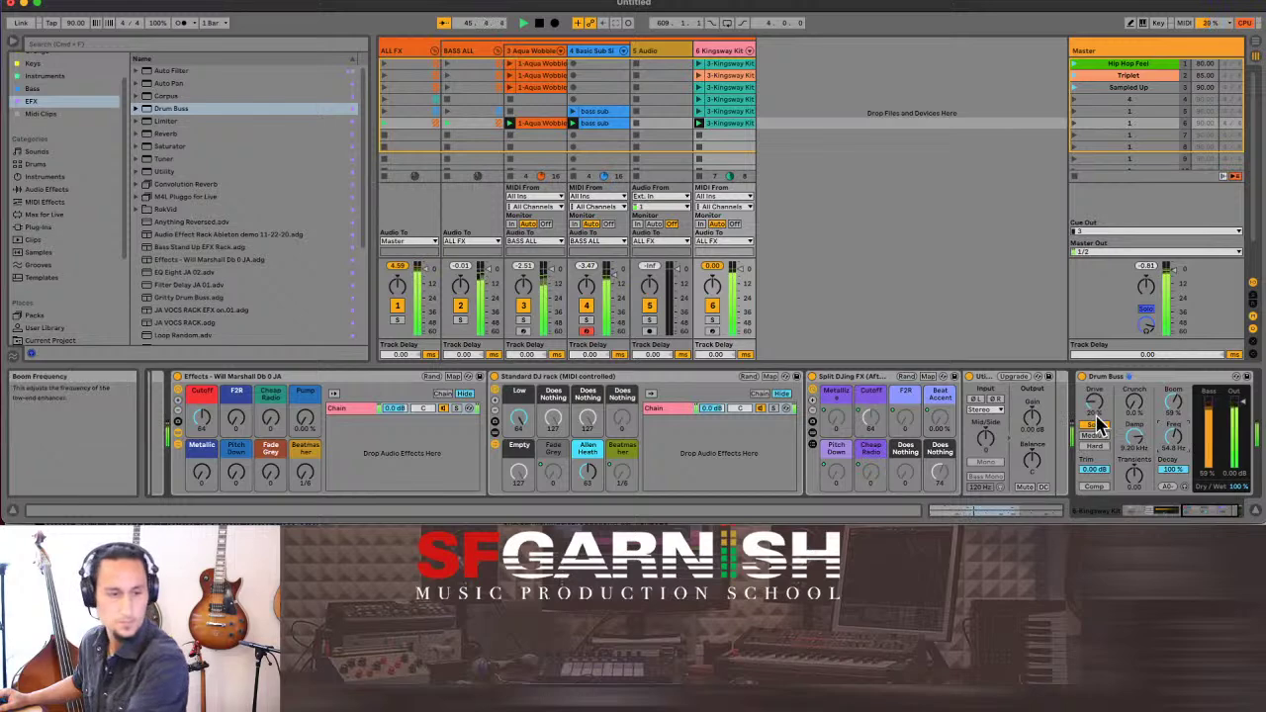
Add a Reverb to the Hihat Closed pad inside the Kingsway Kit drum rack.
click(1144, 512)
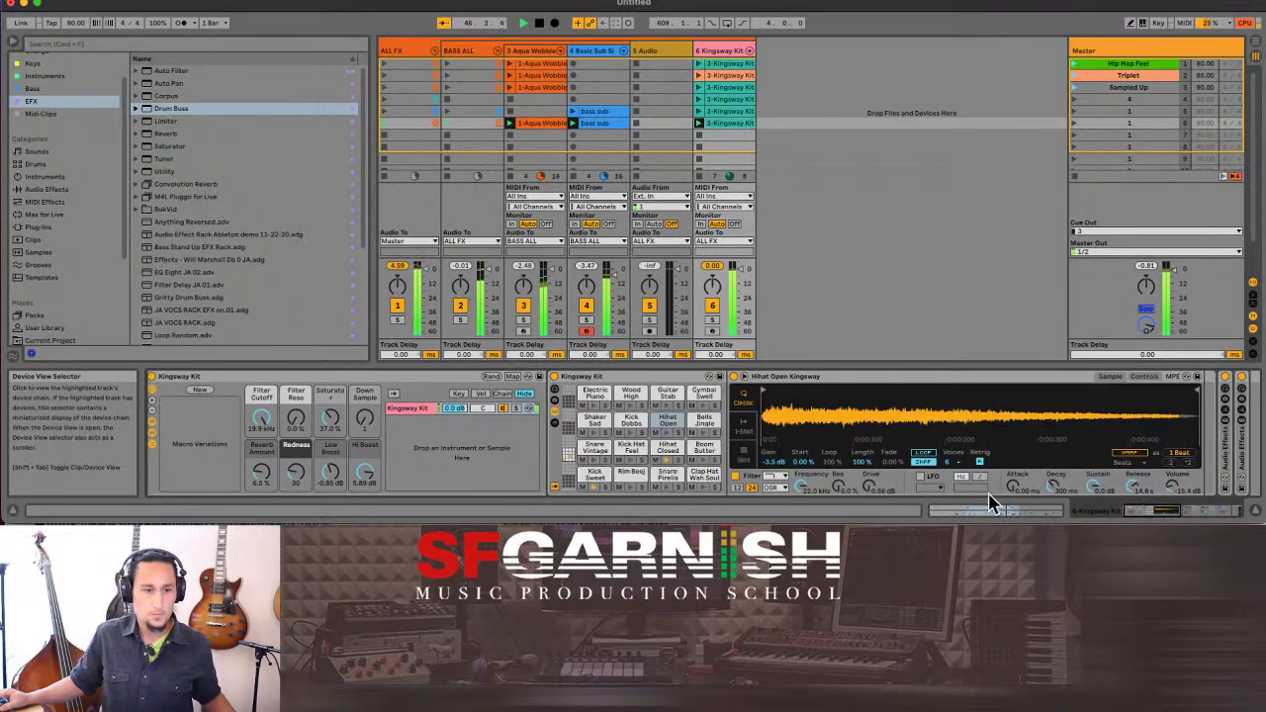
click(668, 447)
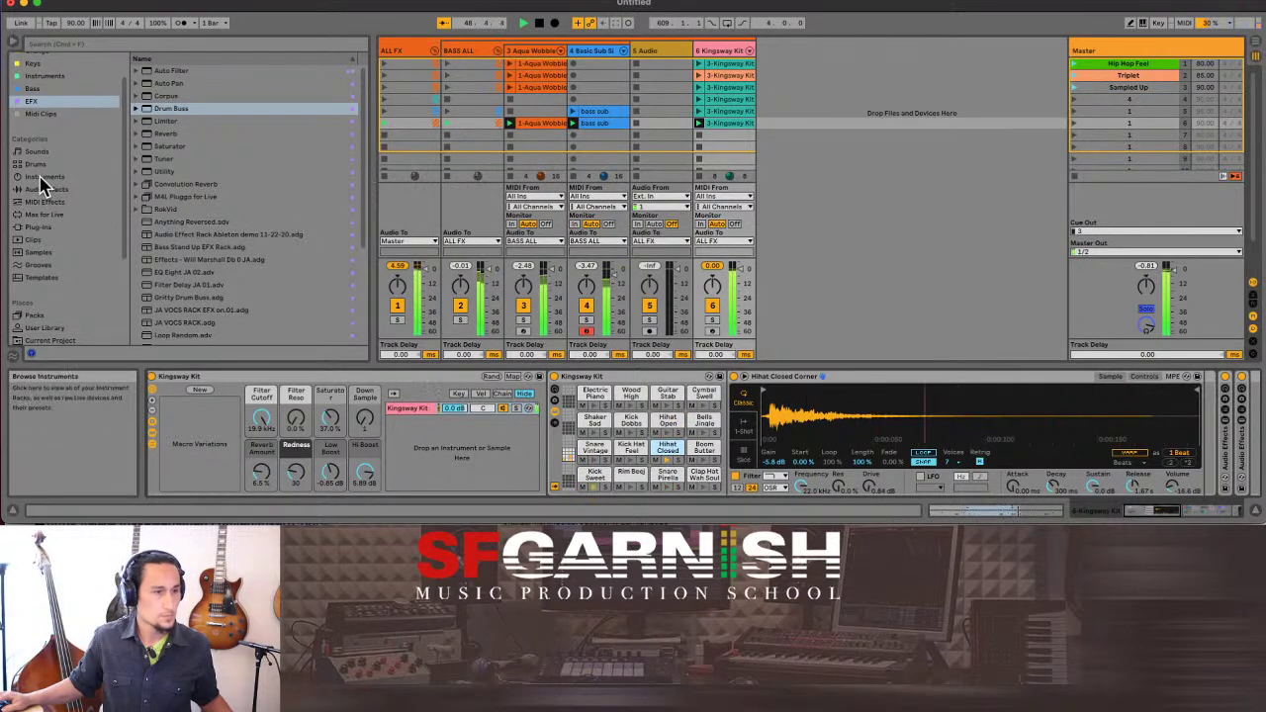
click(45, 190)
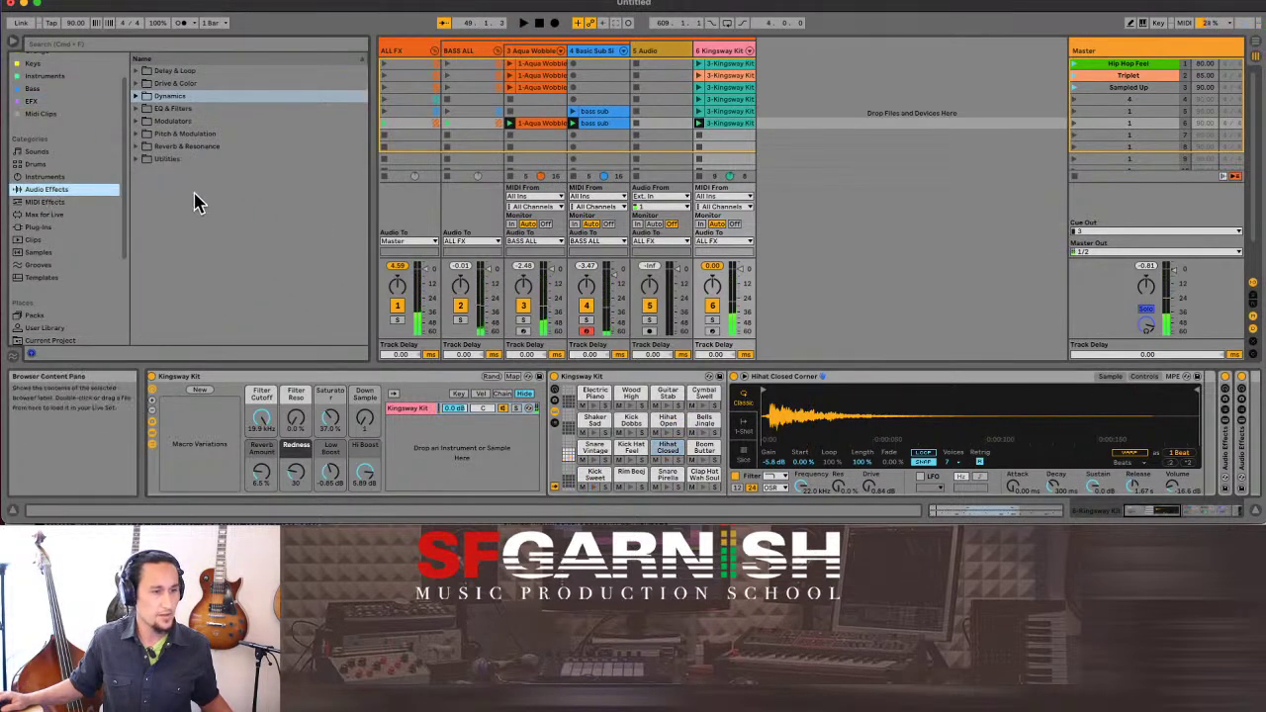
click(138, 147)
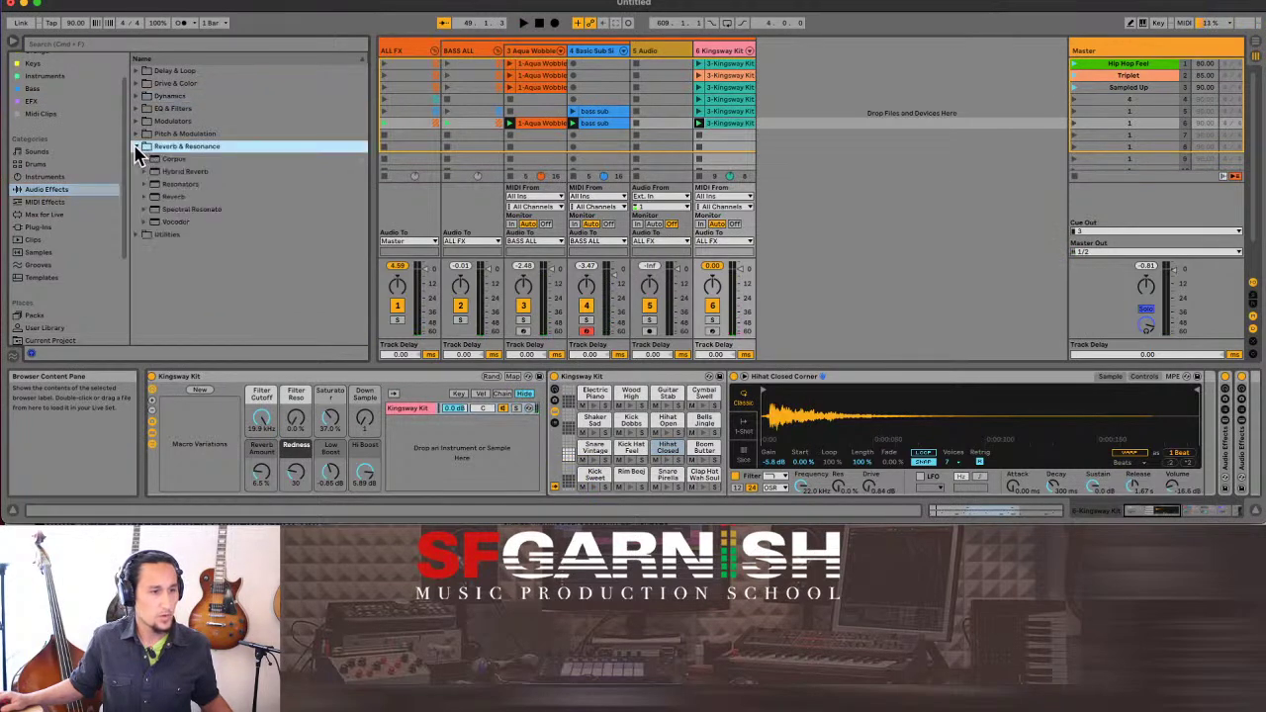
click(159, 196)
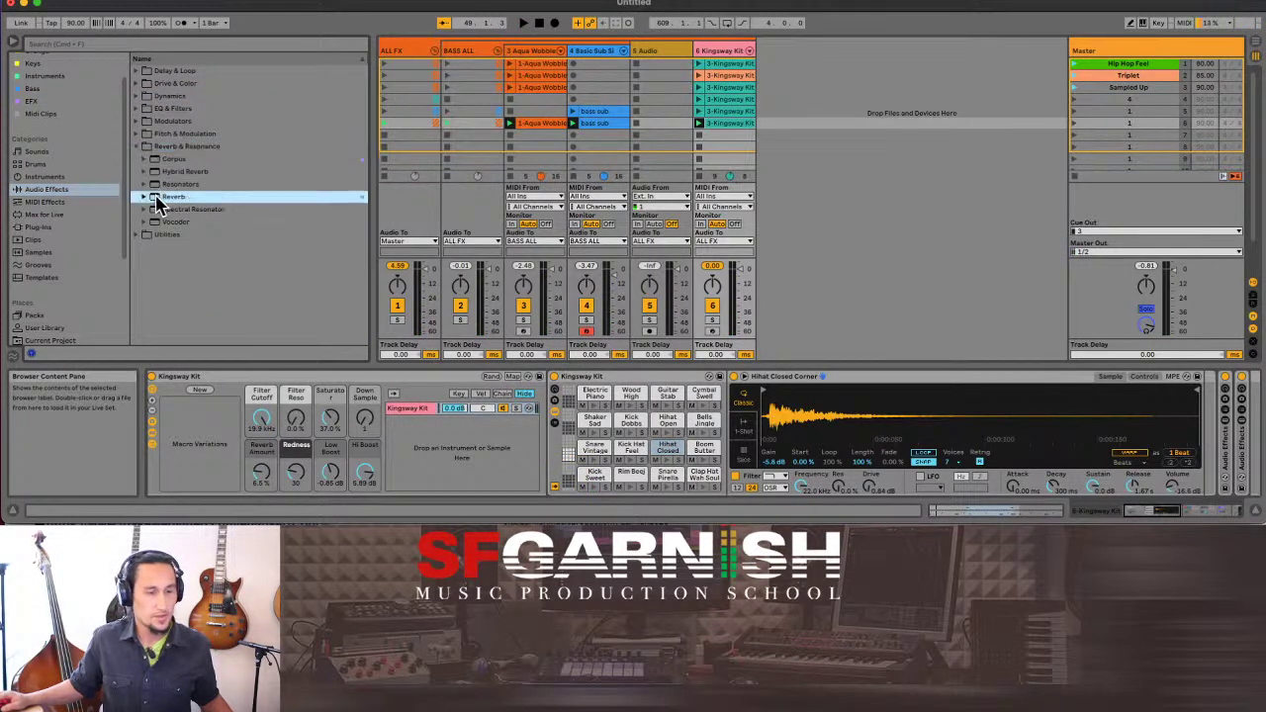
drag(692, 423, 670, 451)
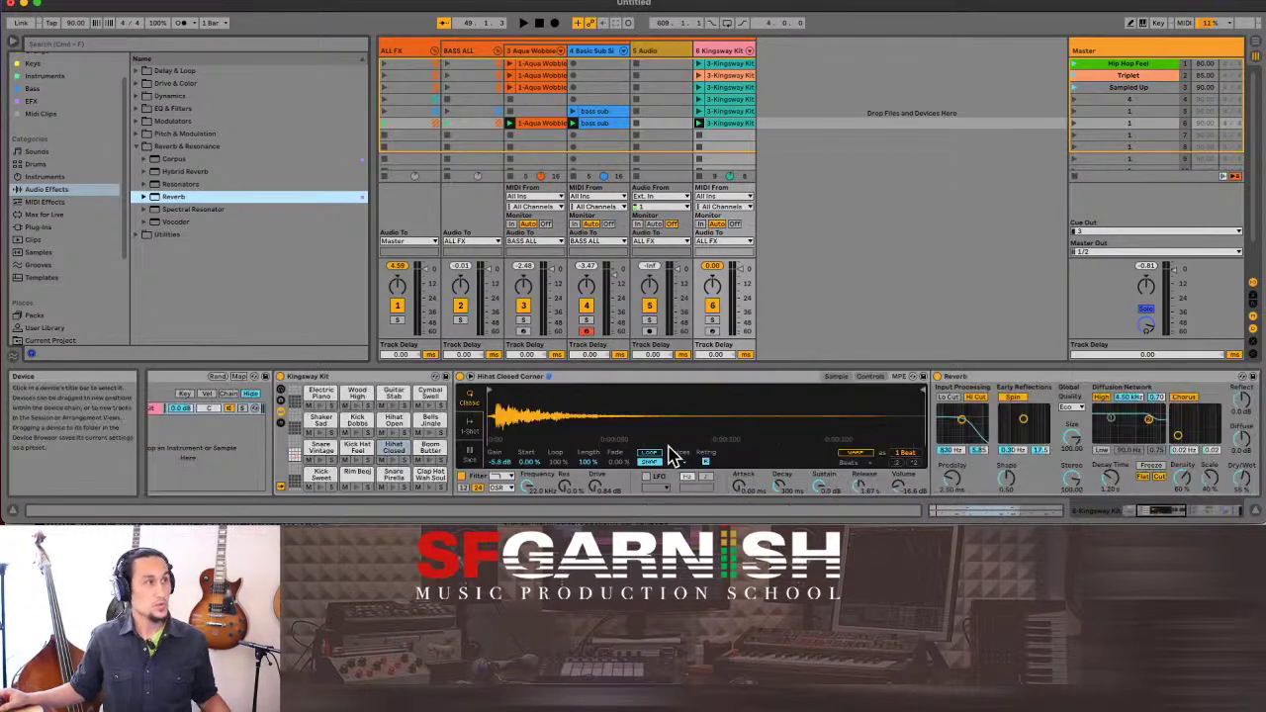